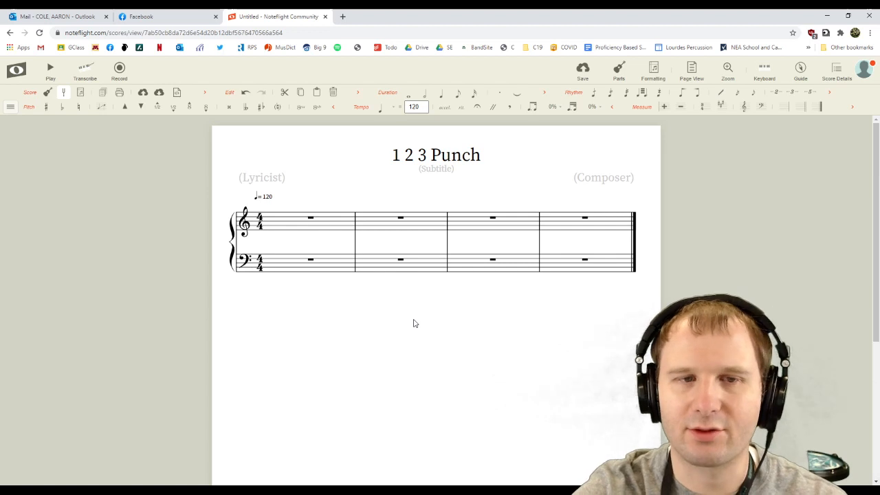
{"action": "left_click", "coordinate": [318, 226]}
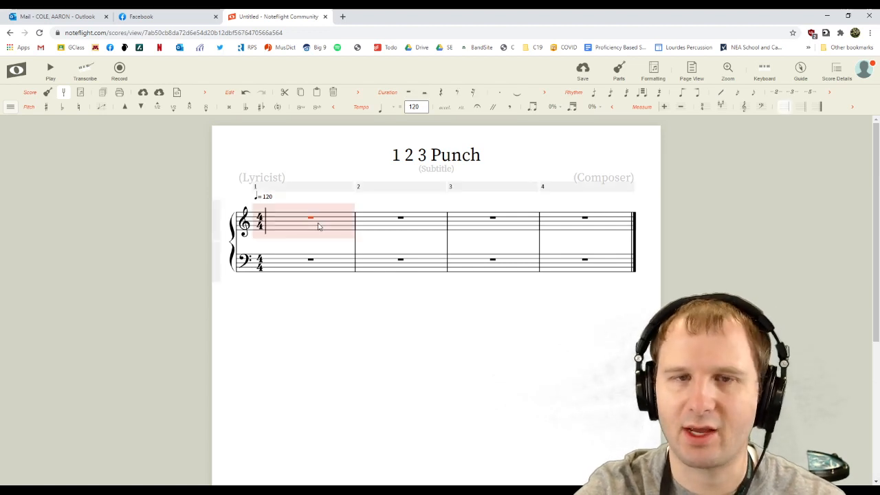
{"action": "left_click", "coordinate": [351, 298]}
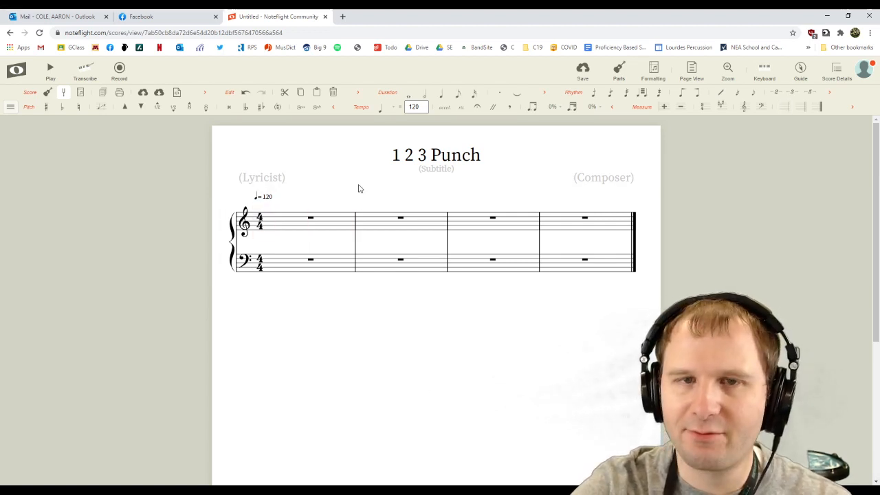
{"action": "left_click", "coordinate": [235, 271]}
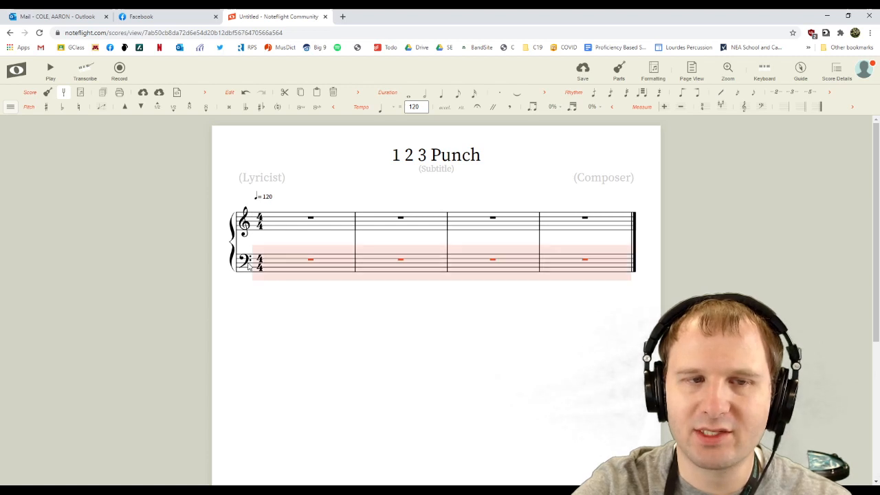
{"action": "left_click", "coordinate": [260, 325]}
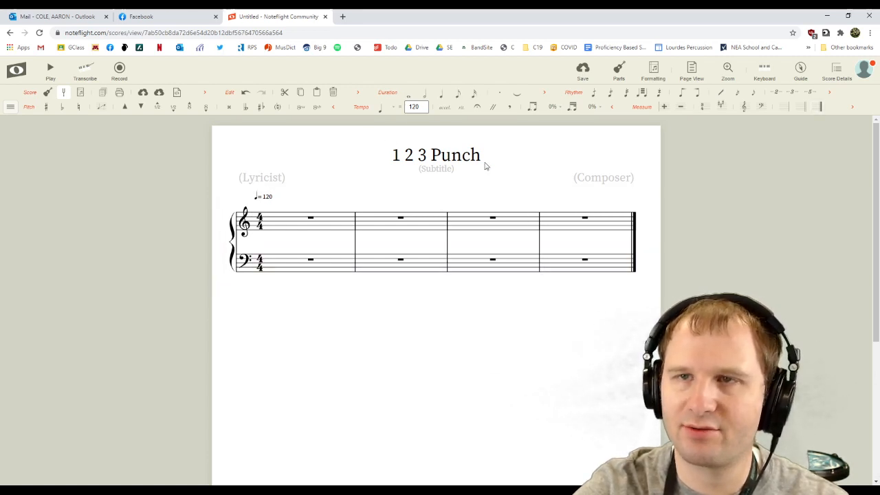
Enter the composer's name in the composer field of the score.
{"action": "type", "text": "Aaron Cole"}
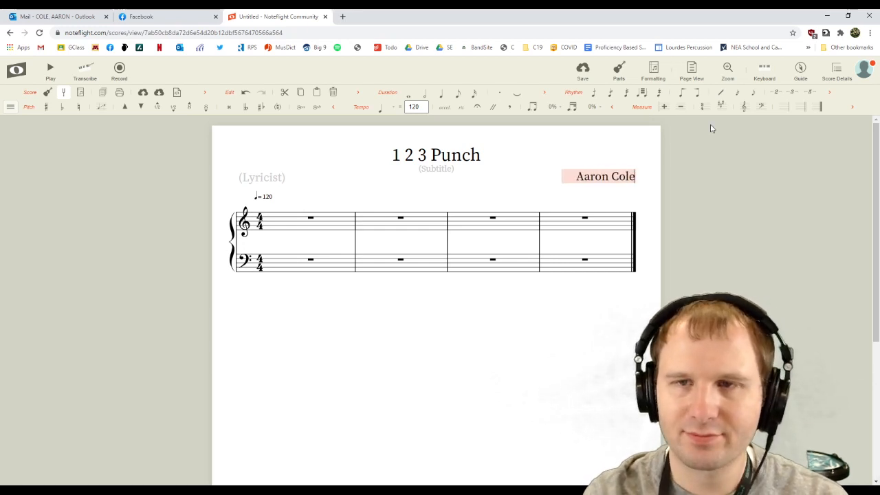
{"action": "left_click", "coordinate": [318, 376]}
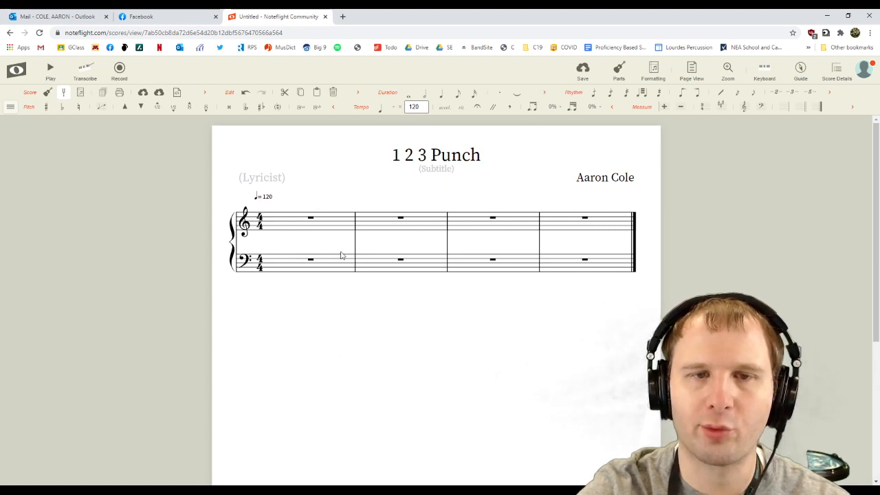
Open the Hooktheory website in a new browser tab and go to its Trends page.
{"action": "key", "text": "ctrl+t"}
{"action": "type", "text": "hook"}
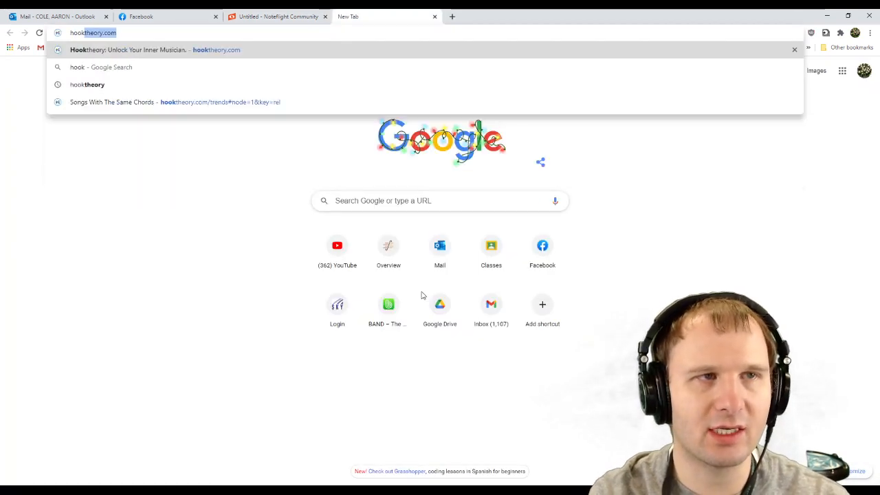
{"action": "key", "text": "Return"}
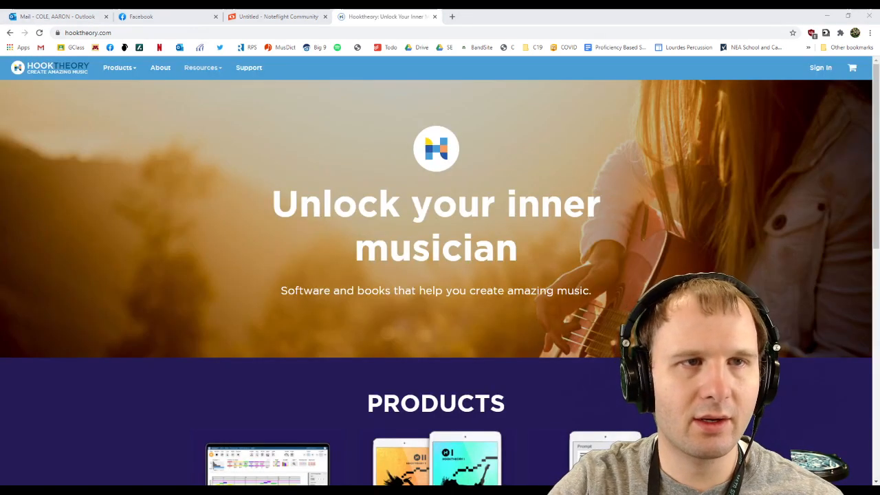
{"action": "mouse_move", "coordinate": [186, 81]}
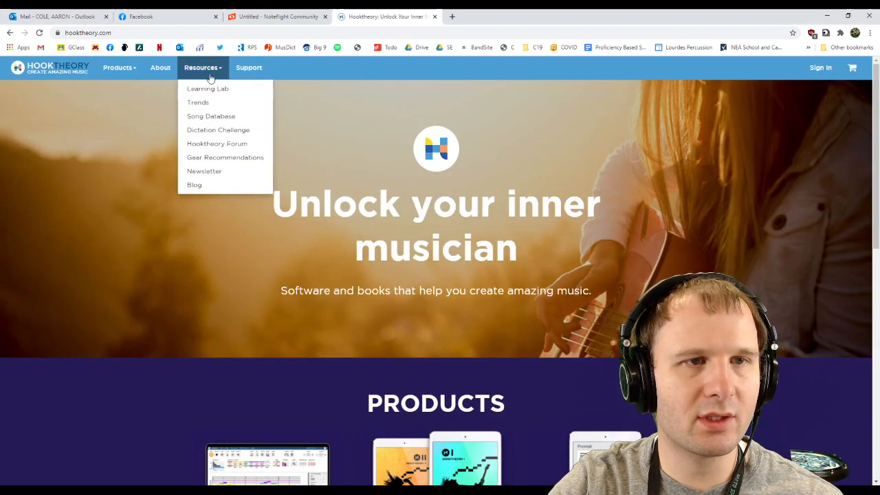
{"action": "left_click", "coordinate": [202, 101]}
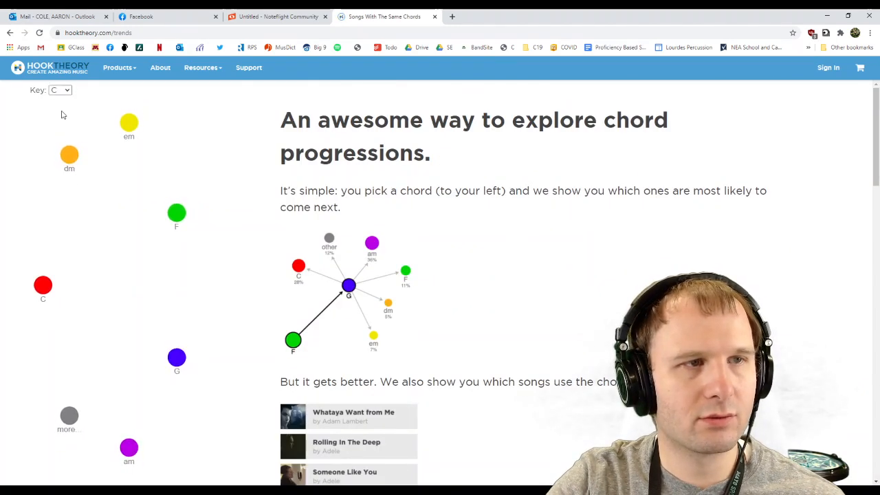
Set the key to Rel and build the chord progression I, iii, IV, V in the chord map.
{"action": "left_click", "coordinate": [60, 90]}
{"action": "left_click", "coordinate": [59, 100]}
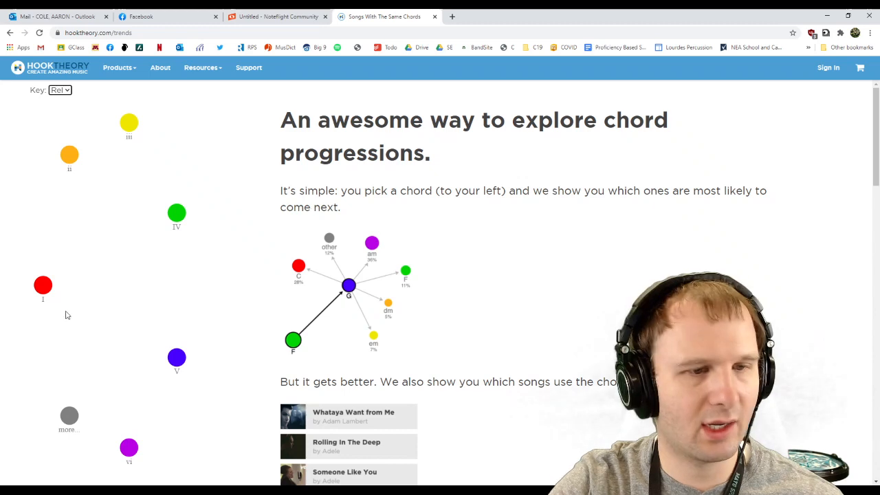
{"action": "left_click", "coordinate": [42, 285]}
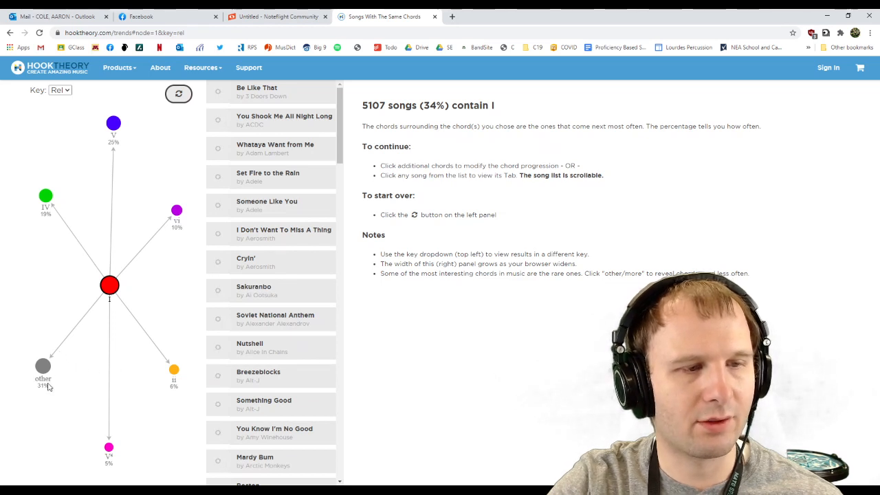
{"action": "left_click", "coordinate": [41, 368]}
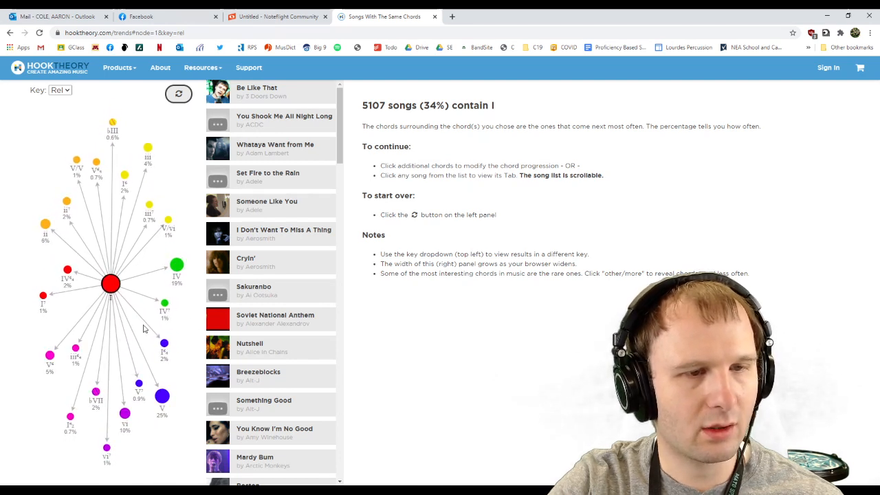
{"action": "left_click", "coordinate": [147, 155]}
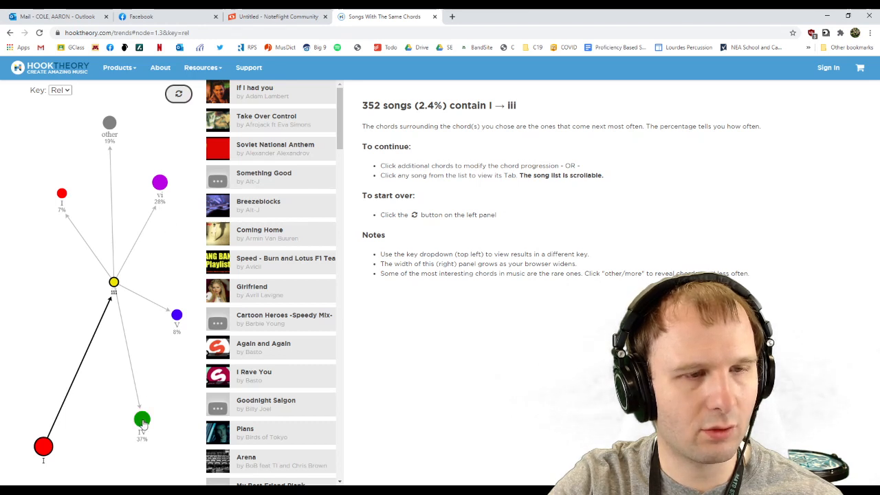
{"action": "left_click", "coordinate": [142, 419]}
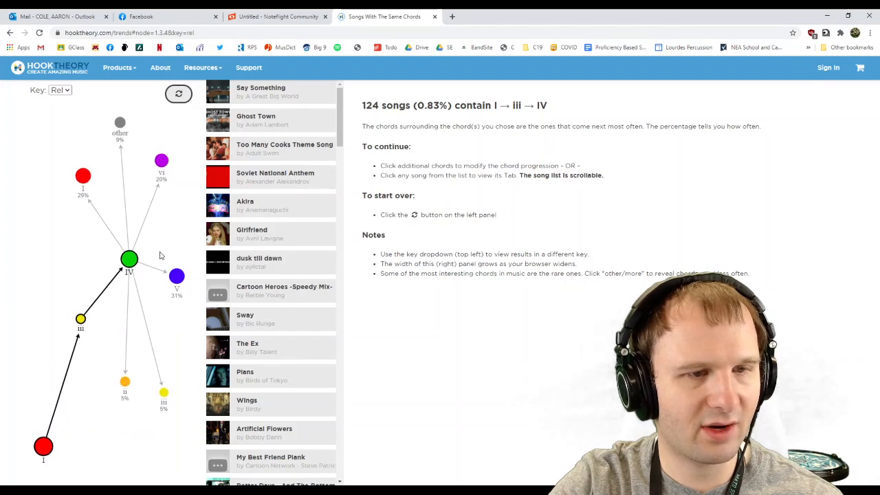
{"action": "left_click", "coordinate": [177, 275]}
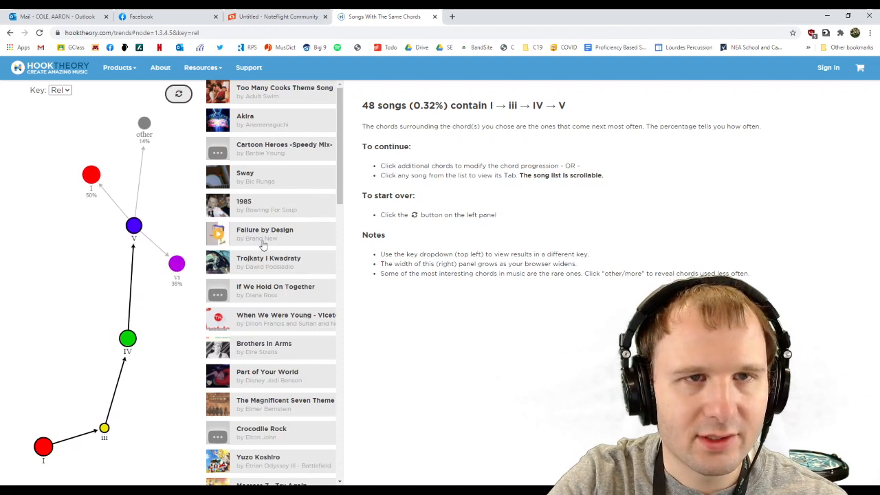
Browse the songs that use this progression and play back part of "boyfriend" by Justin Bieber.
{"action": "scroll", "coordinate": [279, 244], "scroll_direction": "down", "scroll_amount": 5}
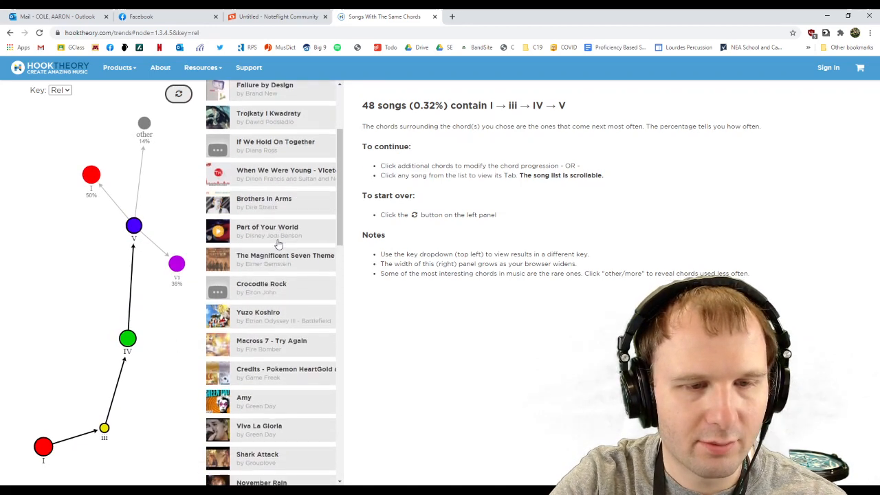
{"action": "scroll", "coordinate": [278, 244], "scroll_direction": "down", "scroll_amount": 5}
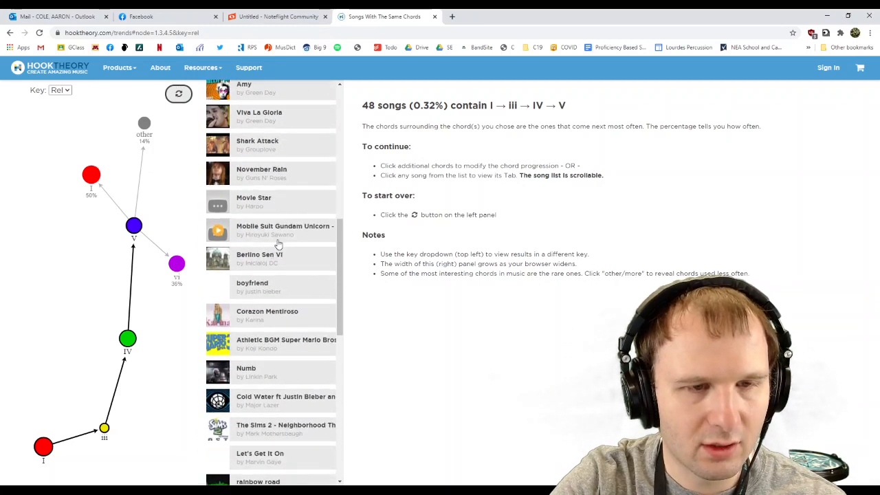
{"action": "scroll", "coordinate": [276, 244], "scroll_direction": "up", "scroll_amount": 1}
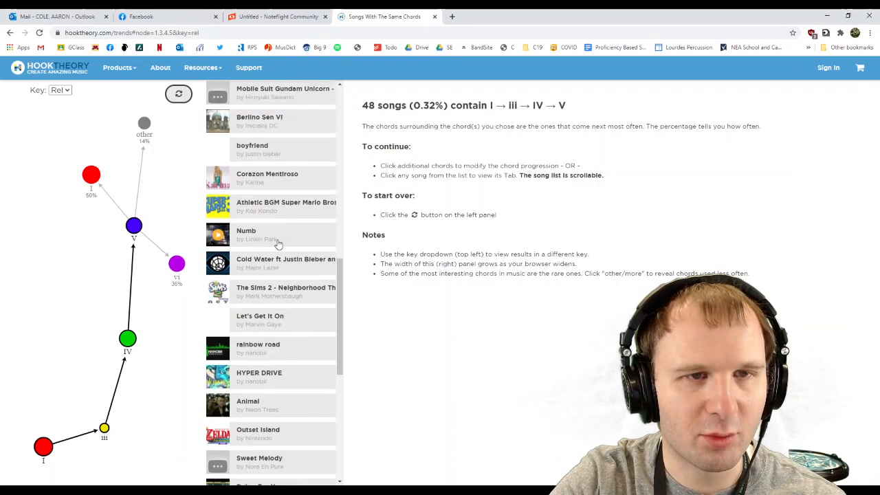
{"action": "scroll", "coordinate": [279, 220], "scroll_direction": "up", "scroll_amount": 1}
{"action": "left_click", "coordinate": [273, 192]}
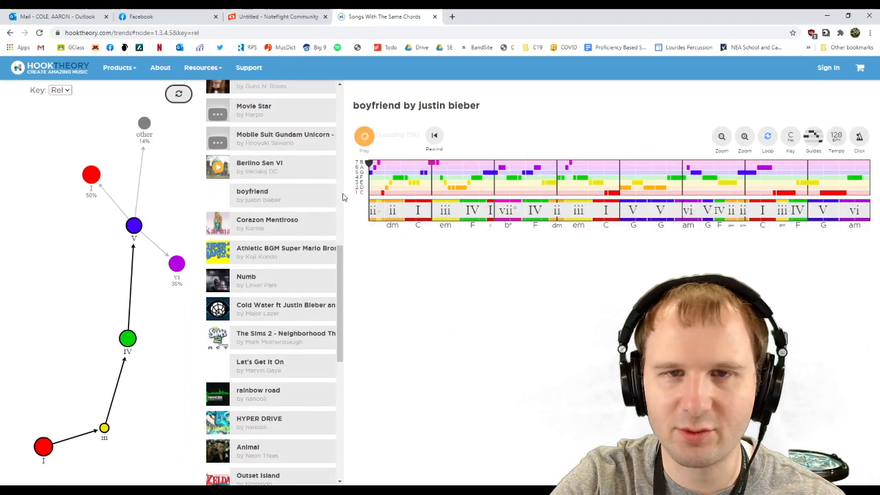
{"action": "left_click", "coordinate": [364, 136]}
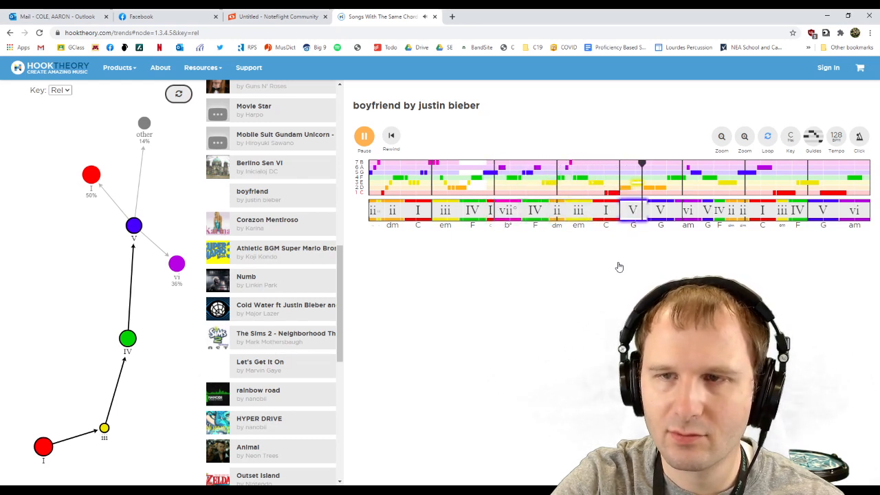
{"action": "left_click", "coordinate": [366, 136]}
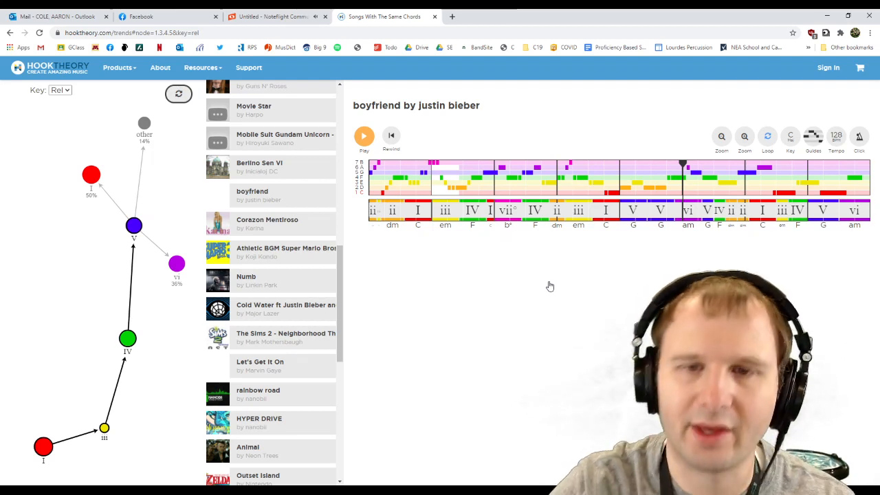
{"action": "key", "text": "alt+Tab"}
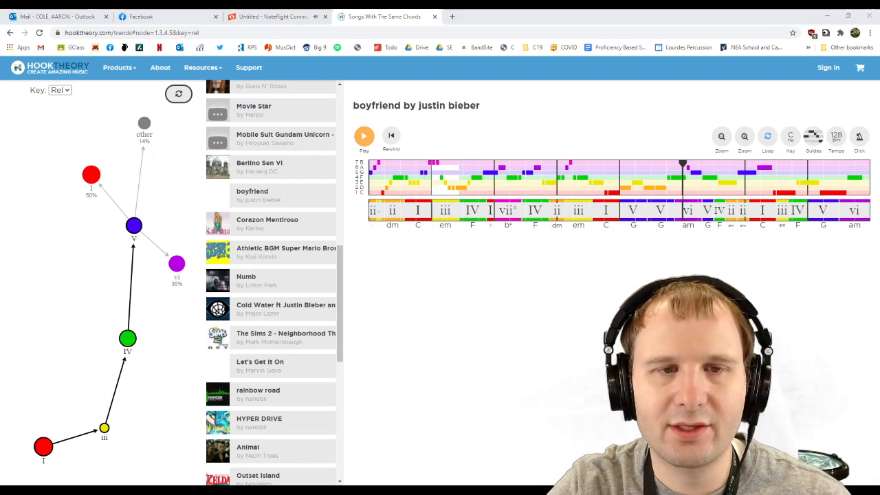
{"action": "left_click", "coordinate": [412, 331]}
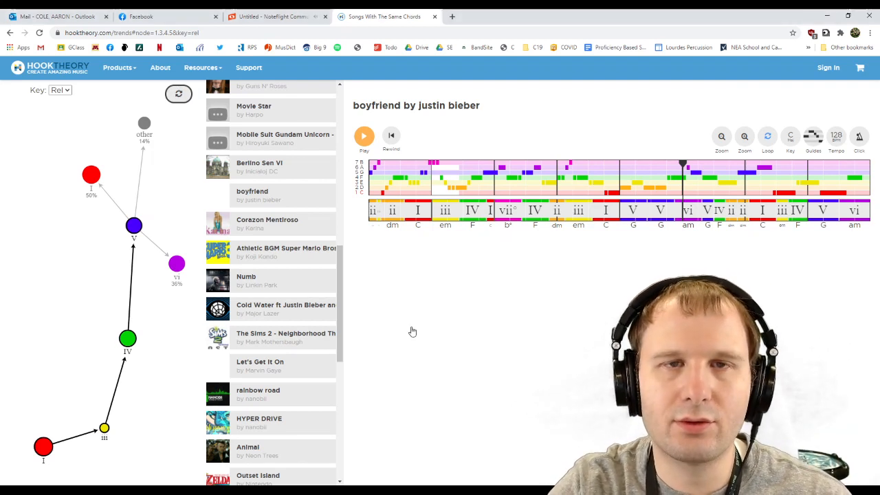
Switch back to the Noteflight score and enter a half-note chord D, F, A, C at the start of the treble staff's first measure.
{"action": "left_click", "coordinate": [268, 15]}
{"action": "left_click", "coordinate": [485, 115]}
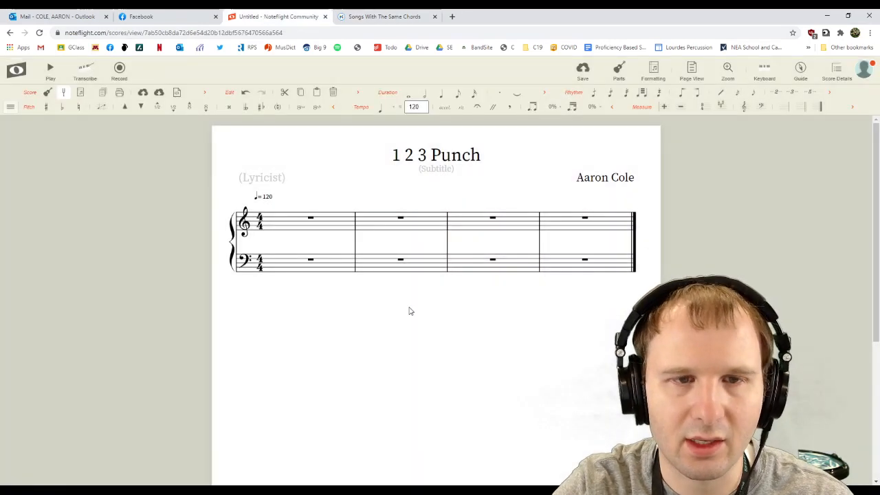
{"action": "left_click", "coordinate": [285, 225]}
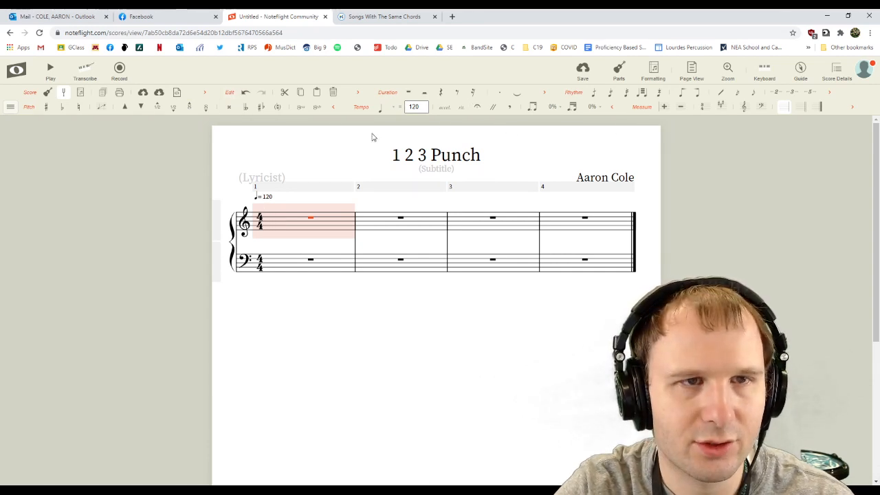
{"action": "left_click", "coordinate": [308, 237]}
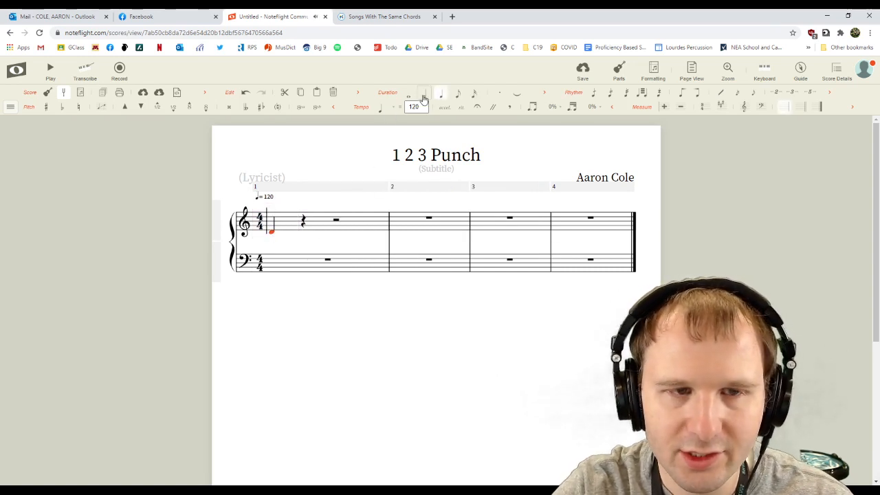
{"action": "key", "text": "6"}
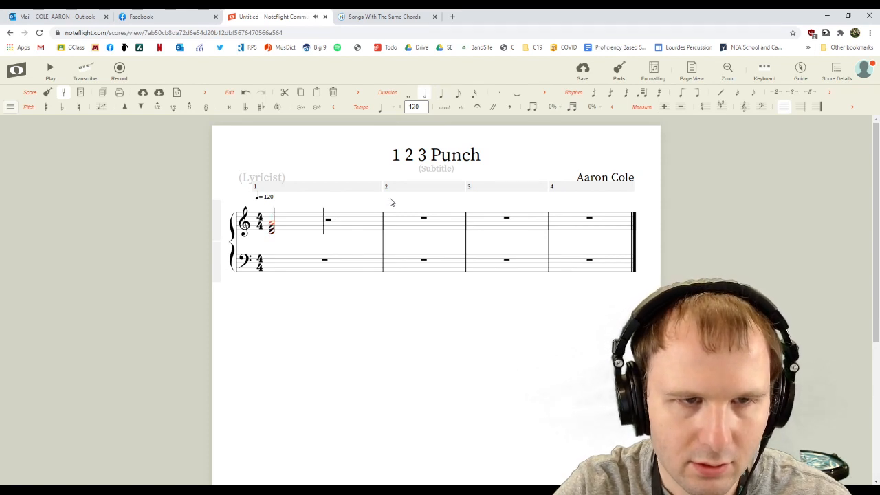
{"action": "left_click", "coordinate": [258, 291]}
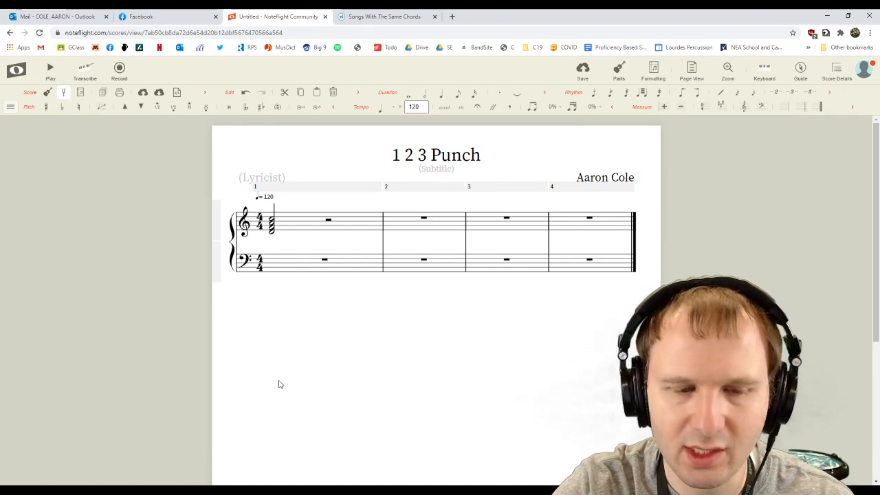
Search the web for "piano companion app" in a new browser tab.
{"action": "key", "text": "ctrl+t"}
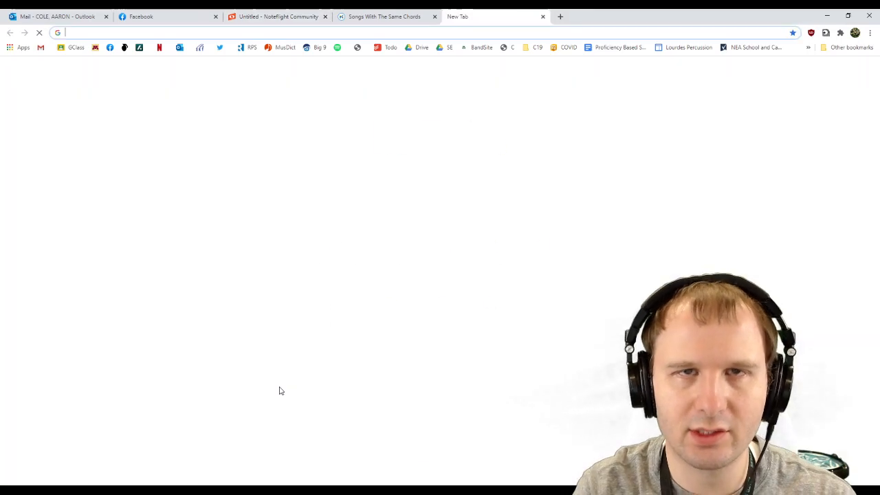
{"action": "type", "text": "piano companion app"}
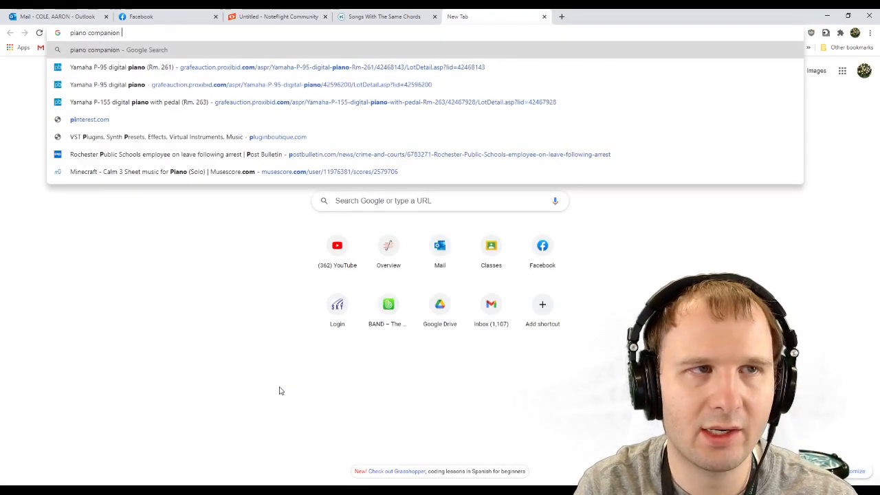
{"action": "key", "text": "Return"}
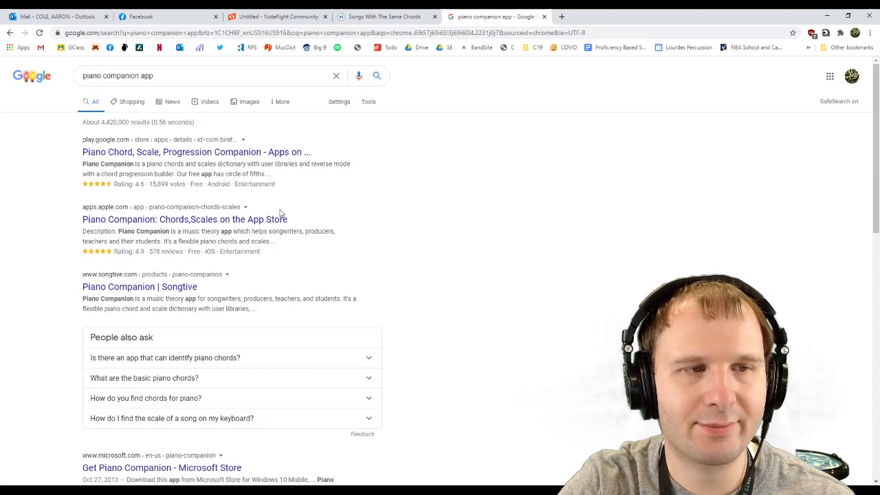
Switch back to the Noteflight score and enter a half-note chord C, E, G, B in the second half of the treble staff's first measure.
{"action": "left_click", "coordinate": [270, 16]}
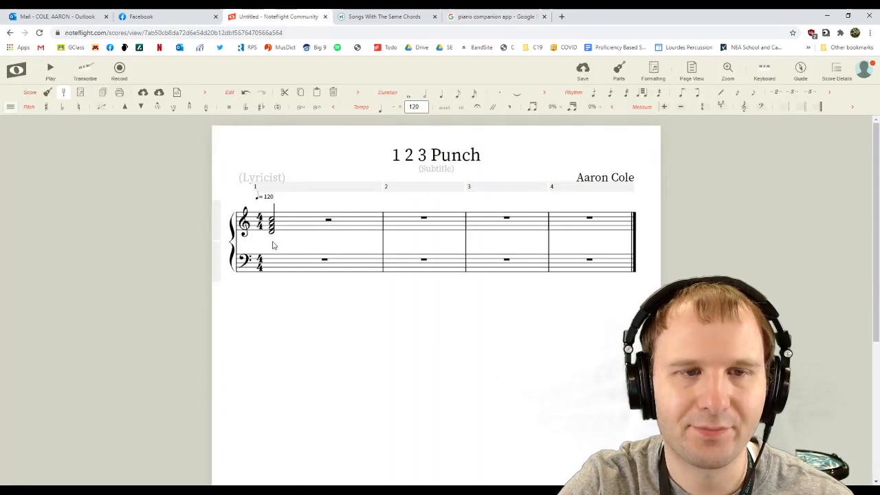
{"action": "left_click", "coordinate": [353, 18]}
{"action": "left_click", "coordinate": [302, 16]}
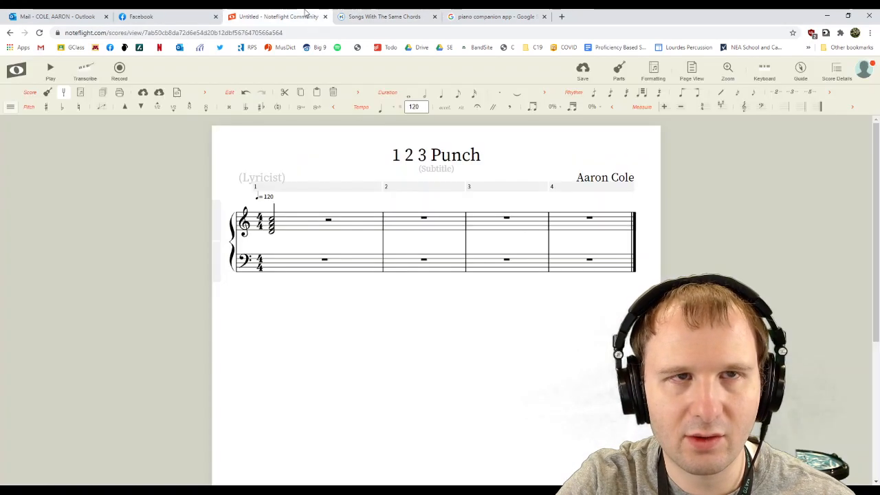
{"action": "left_click", "coordinate": [330, 221]}
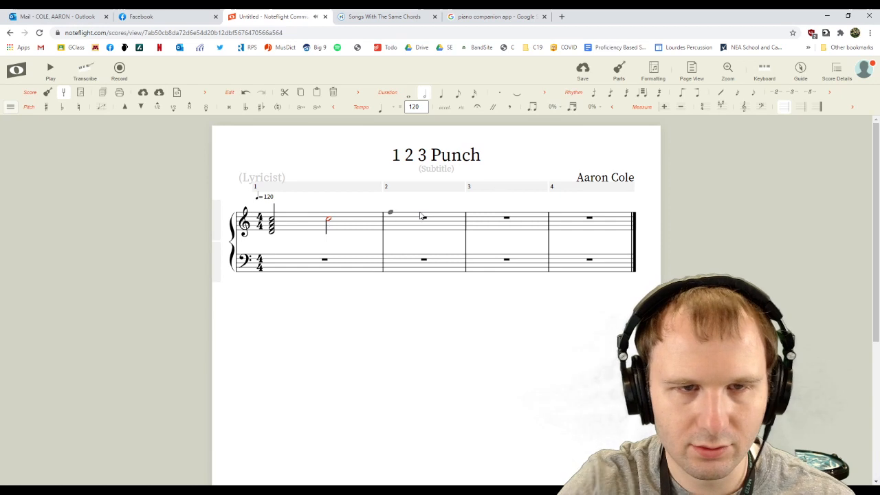
{"action": "key", "text": "Down"}
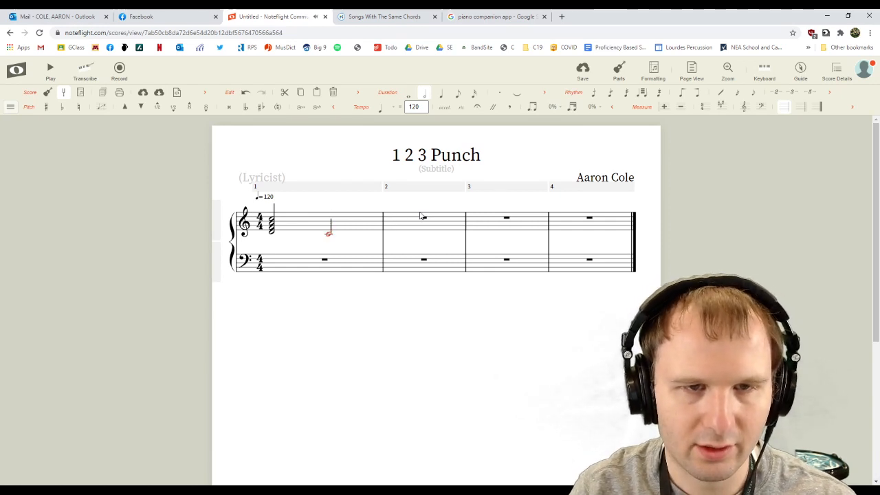
{"action": "key", "text": "Up"}
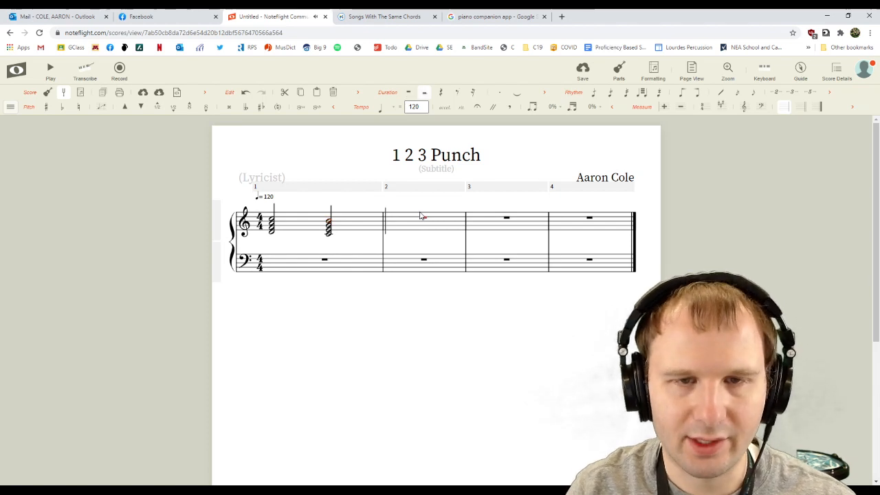
{"action": "key", "text": "Right"}
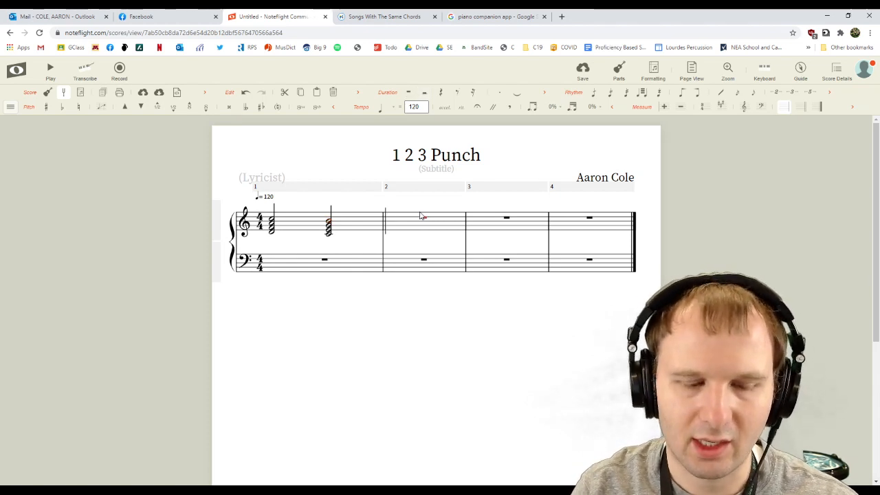
Enter a half-note chord B, D, E, G at the start of the treble staff's second measure.
{"action": "key", "text": "c"}
{"action": "key", "text": "Escape"}
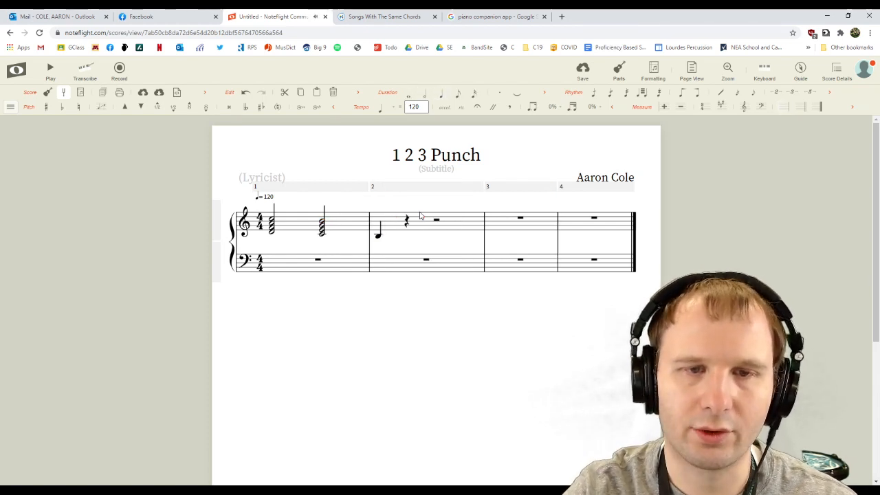
{"action": "left_click", "coordinate": [376, 237]}
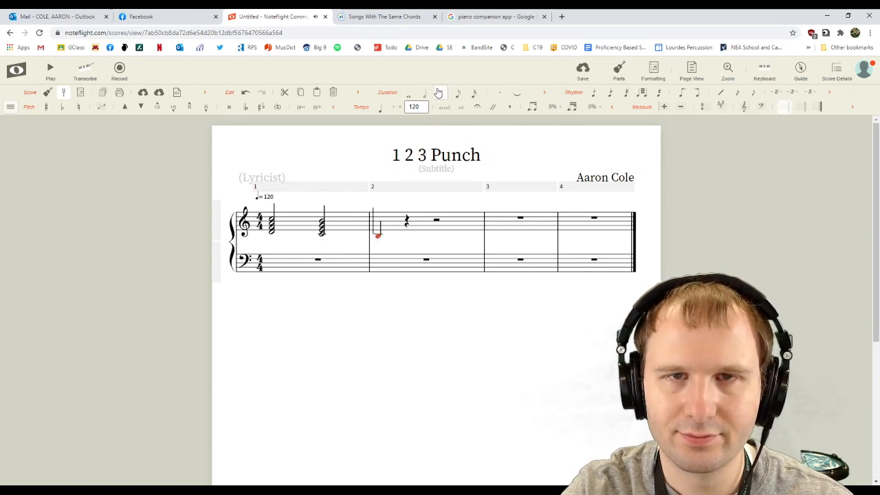
{"action": "key", "text": "6"}
{"action": "key", "text": "Right"}
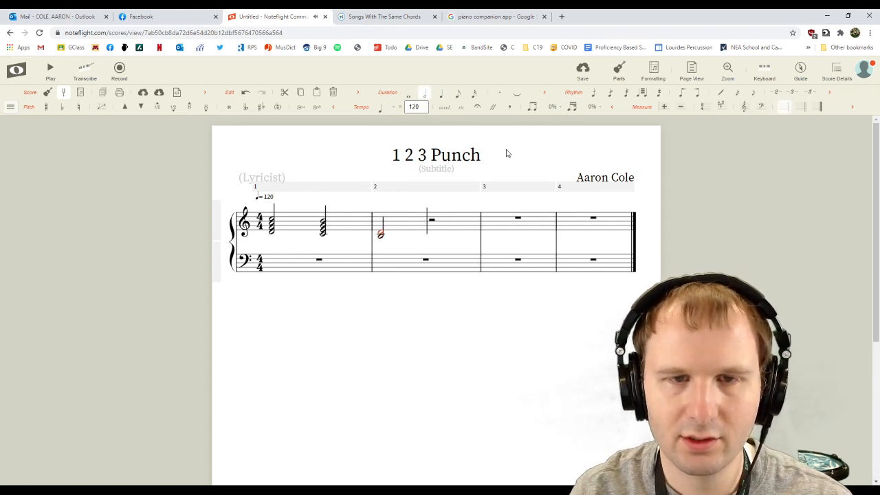
{"action": "key", "text": "Up"}
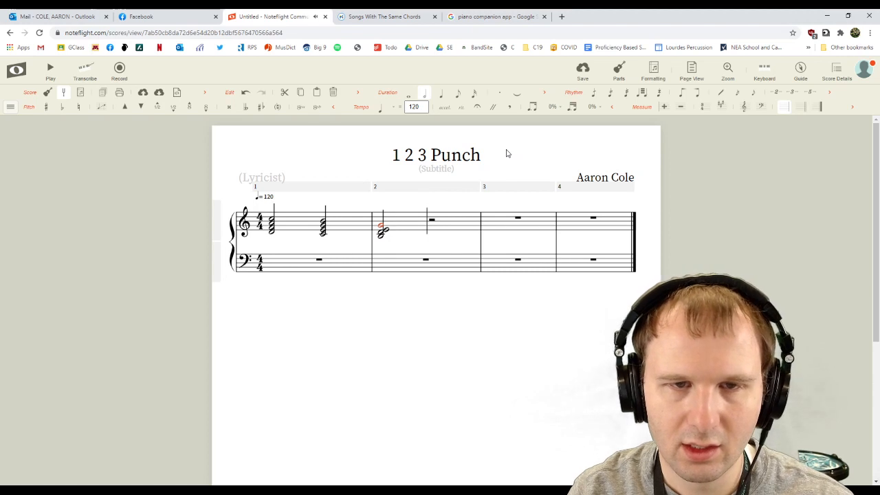
Listen back to the first three chords and add a half-note chord C, E, F, A in the second half of measure 2.
{"action": "key", "text": "Left"}
{"action": "key", "text": "Left"}
{"action": "key", "text": "Left"}
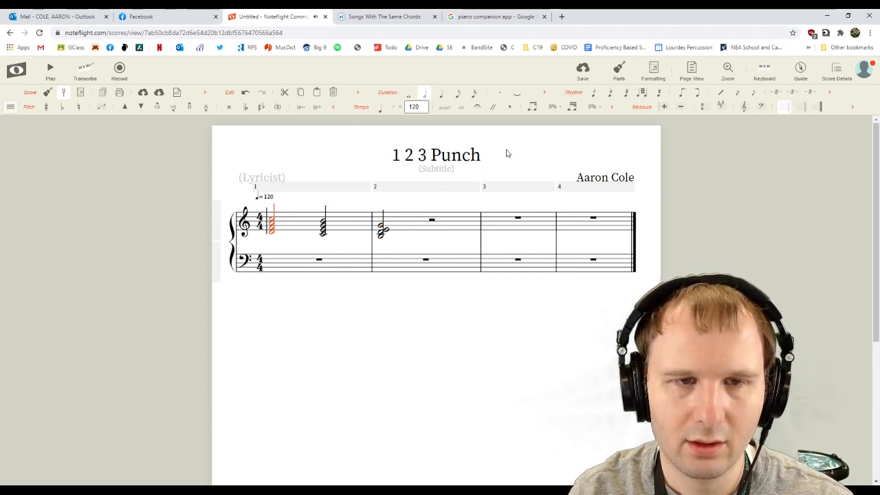
{"action": "key", "text": "Right"}
{"action": "key", "text": "Right"}
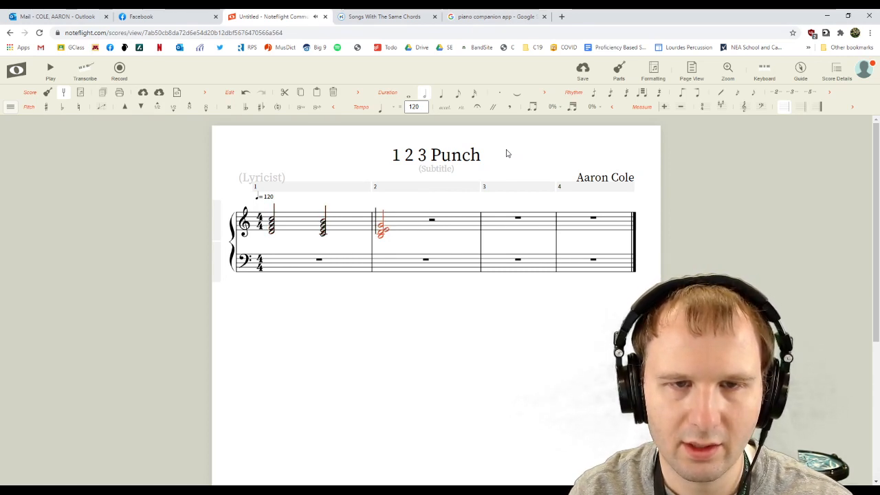
{"action": "key", "text": "Right"}
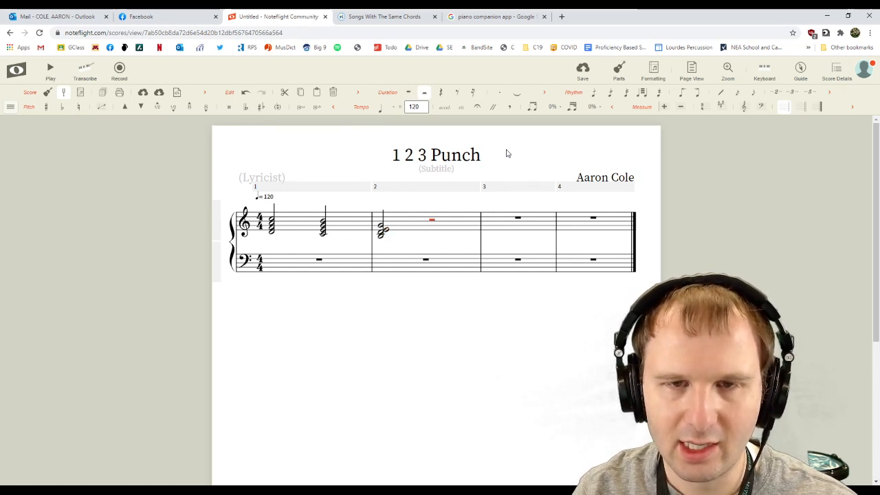
{"action": "key", "text": "e"}
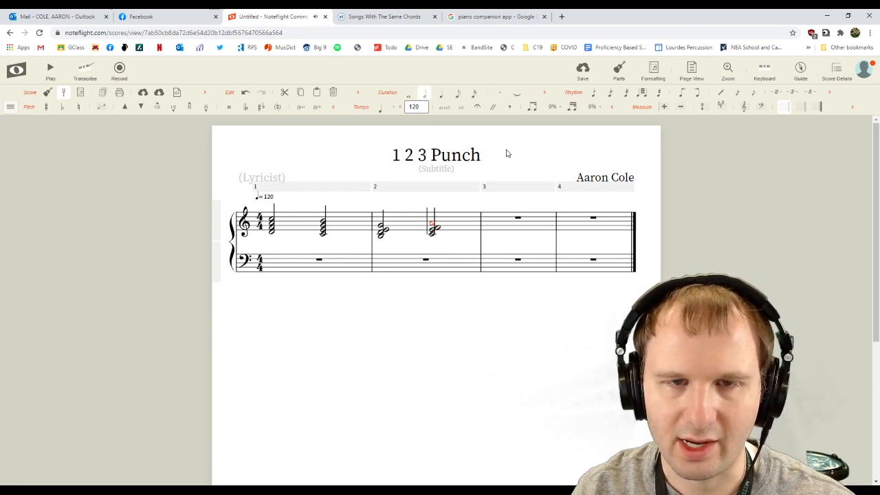
Go back and forth through the four treble chords to hear how the progression sounds.
{"action": "key", "text": "Right"}
{"action": "key", "text": "Left"}
{"action": "key", "text": "Left"}
{"action": "key", "text": "Right"}
{"action": "key", "text": "Left"}
{"action": "key", "text": "Left"}
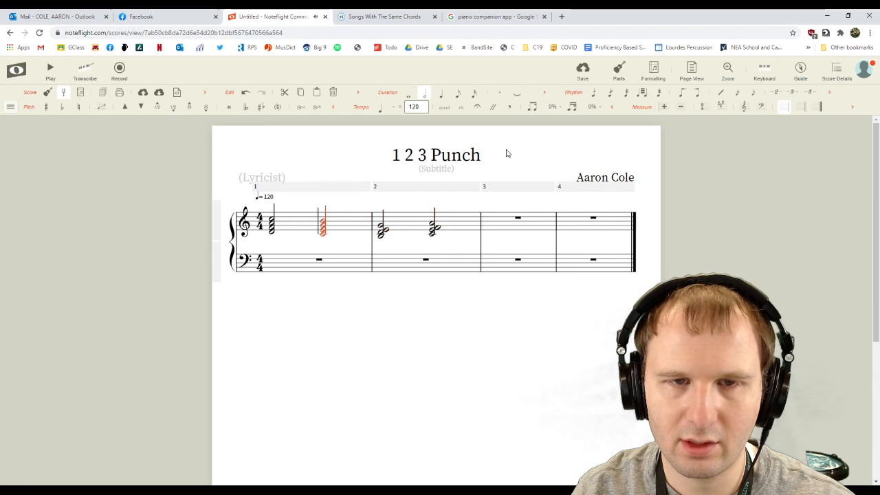
{"action": "key", "text": "Left"}
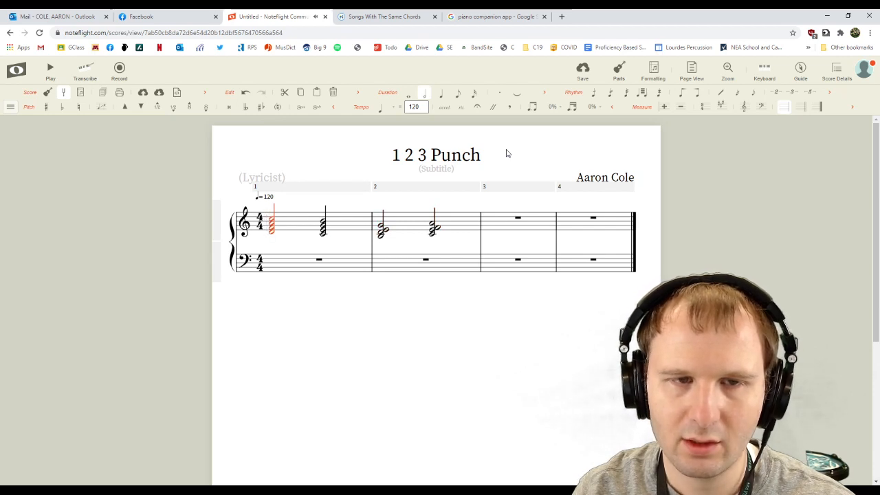
{"action": "key", "text": "Right"}
{"action": "key", "text": "Right"}
{"action": "key", "text": "Right"}
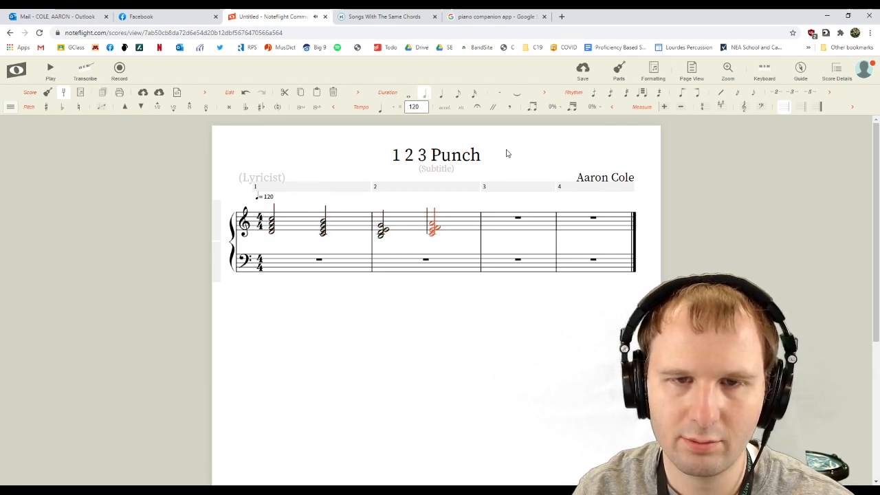
{"action": "left_click", "coordinate": [278, 291]}
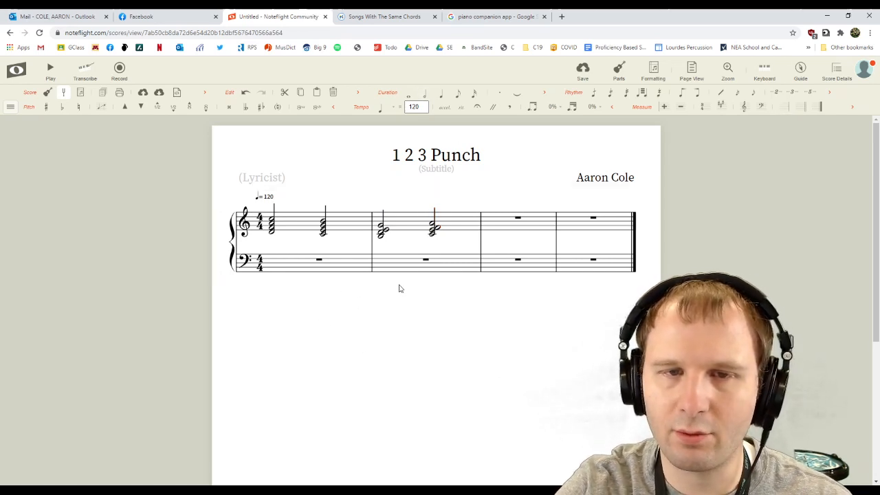
Move the chords of measures 1 and 2 from the treble staff to the bass staff, one octave lower.
{"action": "left_click", "coordinate": [297, 229]}
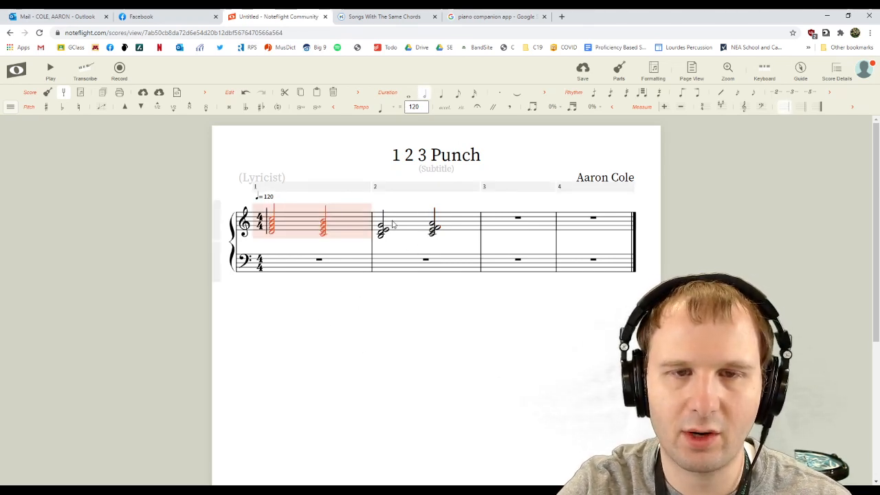
{"action": "left_click", "coordinate": [417, 222], "text": "shift"}
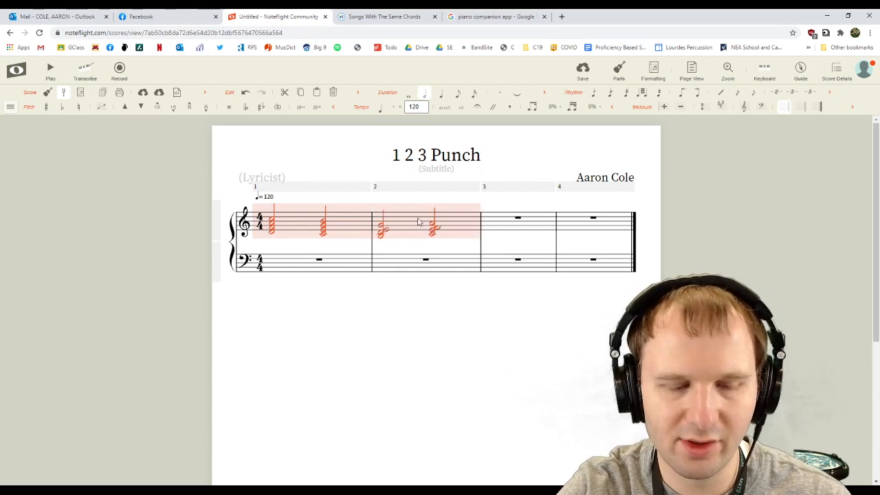
{"action": "key", "text": "Delete"}
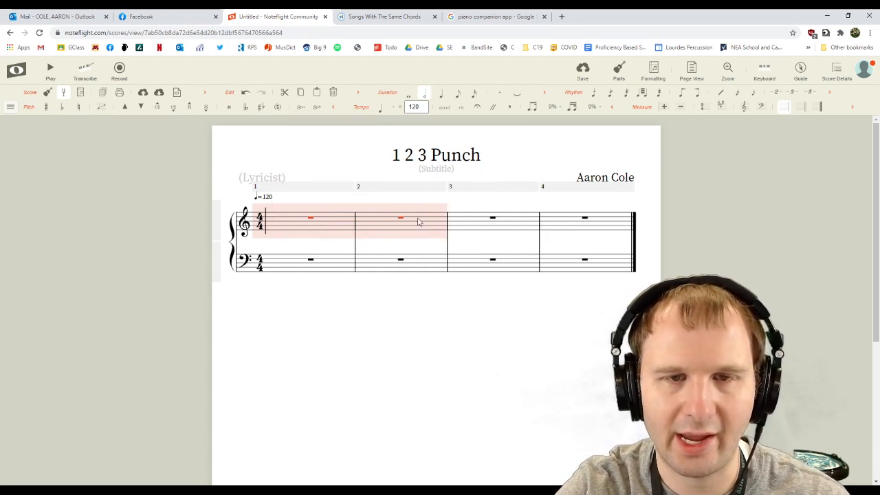
{"action": "left_click", "coordinate": [277, 268]}
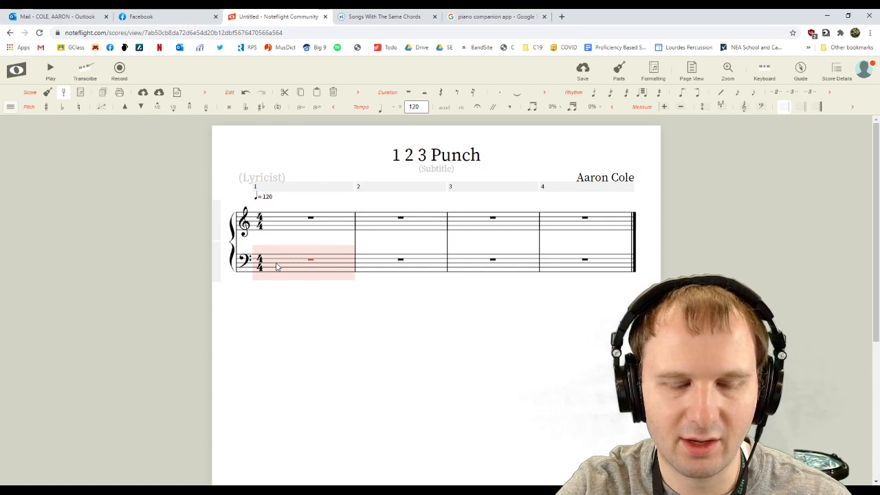
{"action": "key", "text": "ctrl+v"}
{"action": "key", "text": "ctrl+Down"}
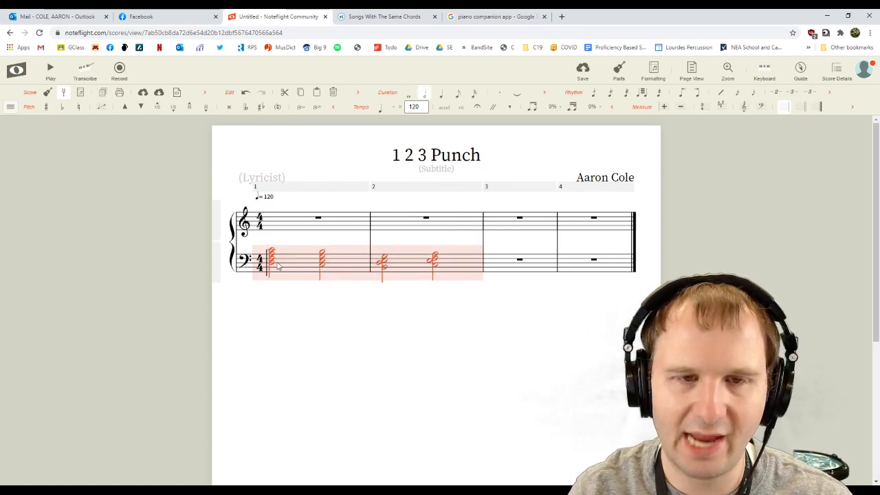
{"action": "left_click", "coordinate": [306, 338]}
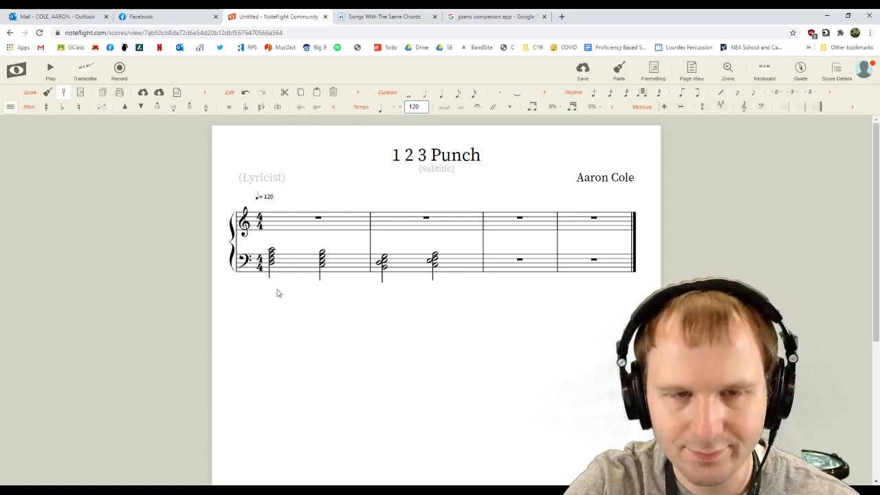
Copy the bass chords of measures 1 and 2 into the same measures of the treble staff, one octave higher.
{"action": "left_click", "coordinate": [292, 270]}
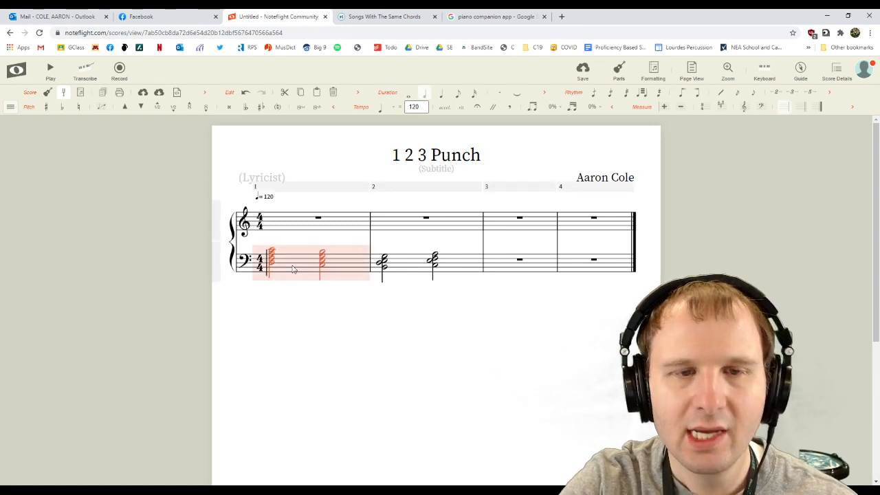
{"action": "left_click", "coordinate": [412, 263], "text": "shift"}
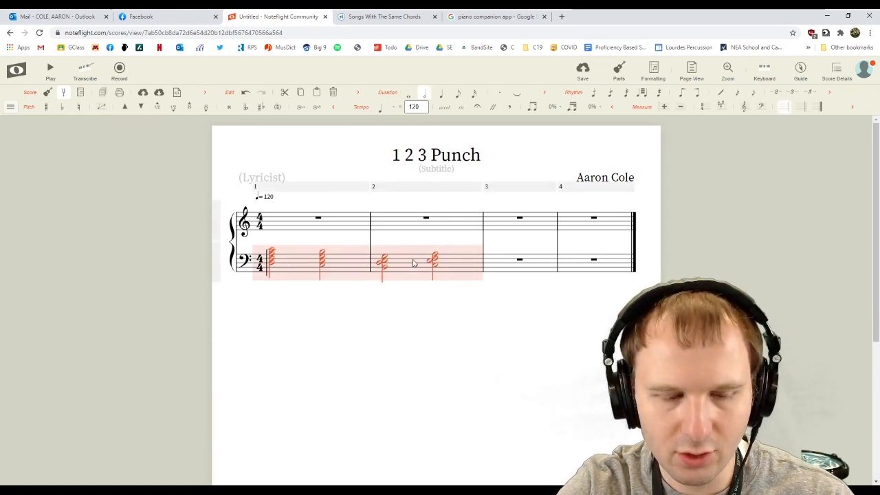
{"action": "left_click", "coordinate": [307, 221]}
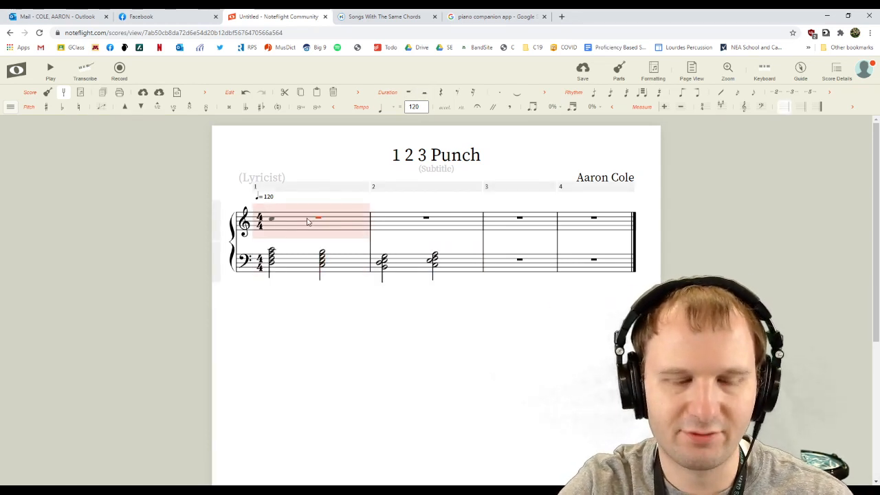
{"action": "key", "text": "ctrl+v"}
{"action": "key", "text": "ctrl+Up"}
{"action": "left_click", "coordinate": [315, 277]}
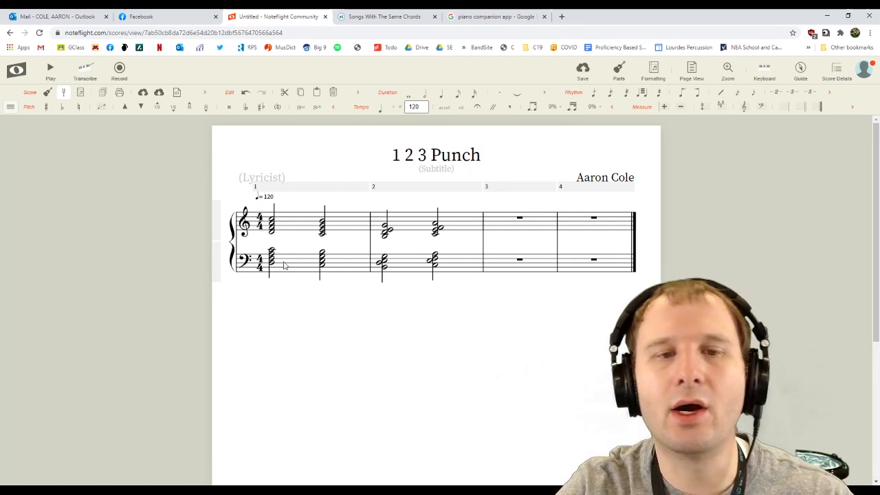
Pick out the E in the later treble chords, and try adding an E to the first chord before undoing it.
{"action": "left_click", "coordinate": [322, 233]}
{"action": "left_click", "coordinate": [390, 231]}
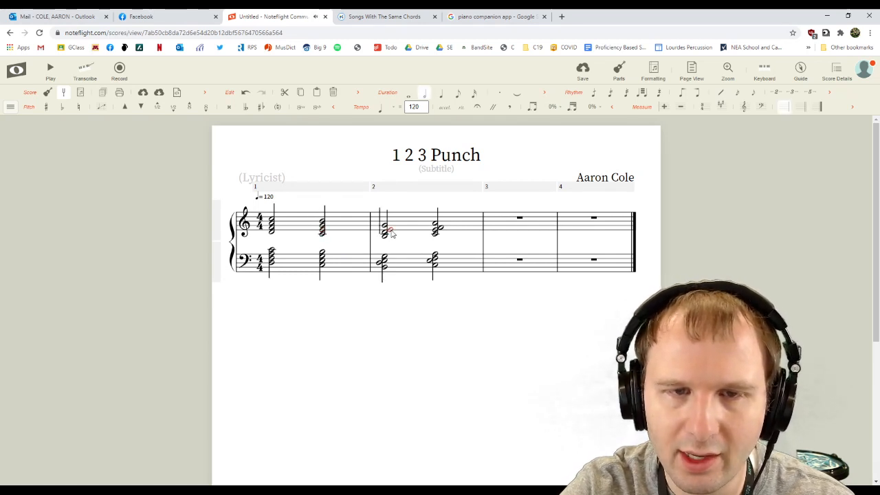
{"action": "left_click", "coordinate": [436, 232]}
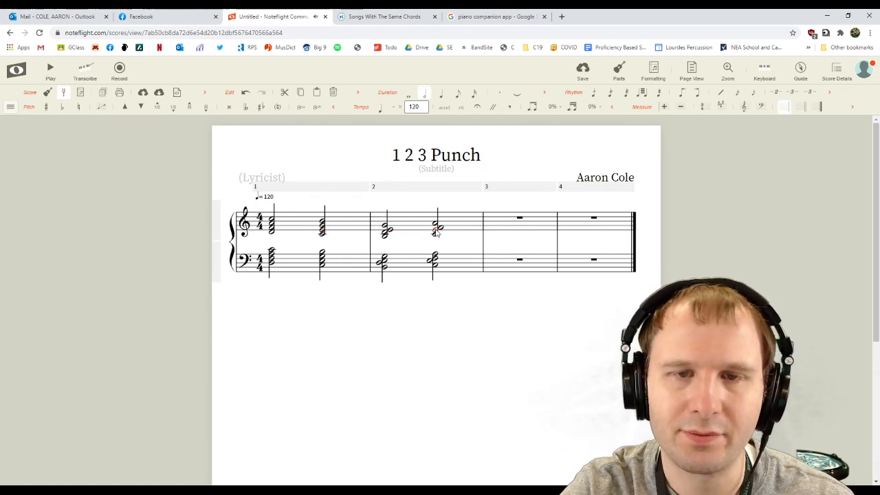
{"action": "left_click", "coordinate": [282, 227]}
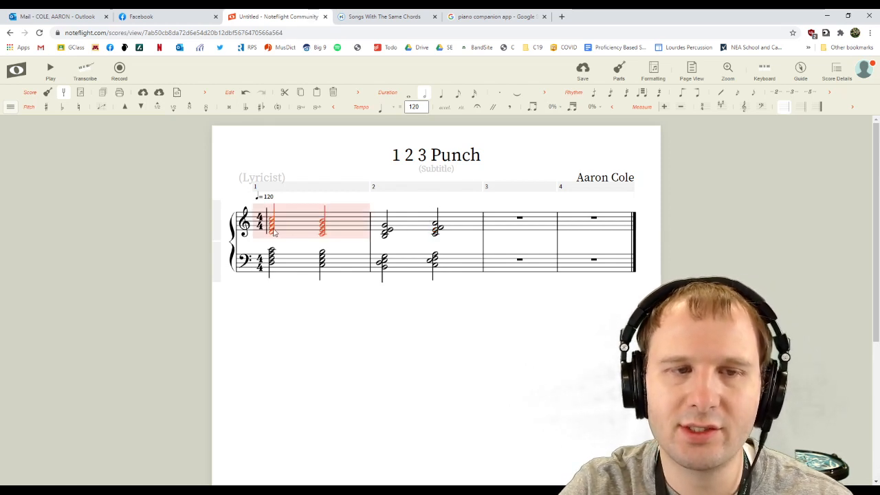
{"action": "left_click", "coordinate": [273, 230]}
{"action": "left_click", "coordinate": [277, 228]}
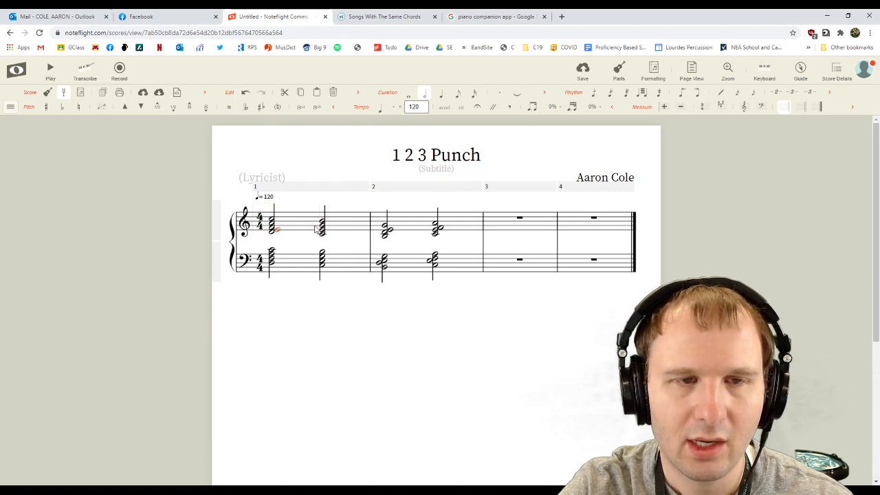
{"action": "key", "text": "ctrl+z"}
{"action": "left_click", "coordinate": [314, 178]}
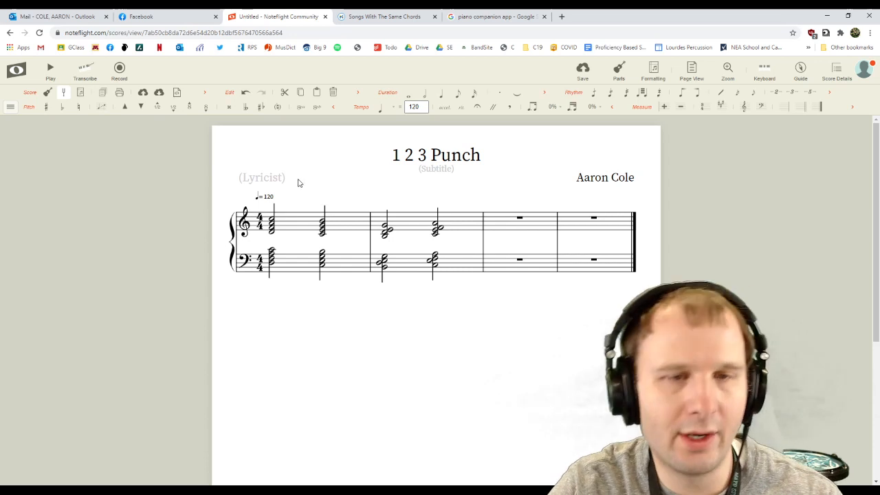
Delete the copied chords from measures 1 and 2 of the treble staff.
{"action": "left_click_drag", "start_coordinate": [296, 221], "coordinate": [432, 227]}
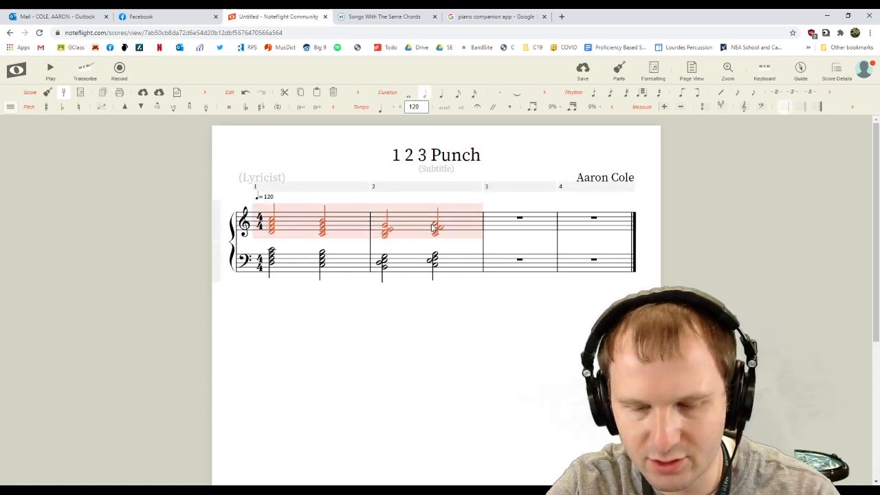
{"action": "key", "text": "Delete"}
{"action": "key", "text": "Escape"}
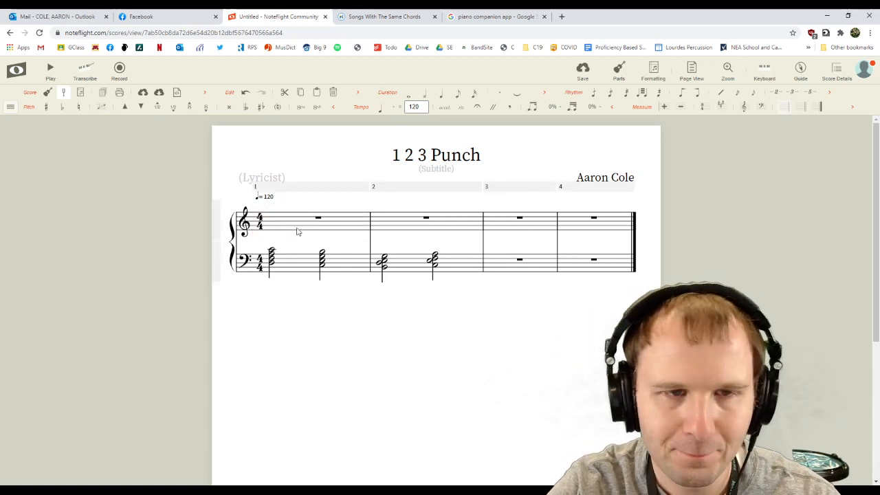
Fill measure 1 of the treble staff with four quarter notes on the low E.
{"action": "left_click", "coordinate": [281, 218]}
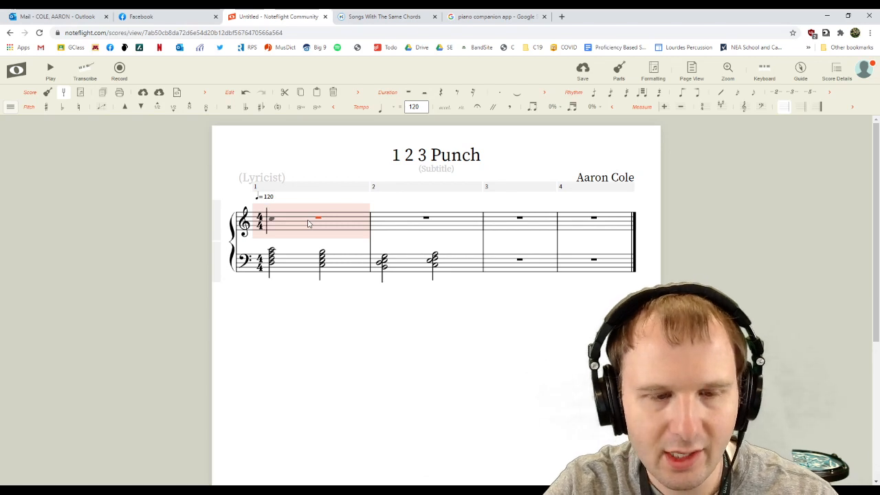
{"action": "key", "text": "4"}
{"action": "key", "text": "Return"}
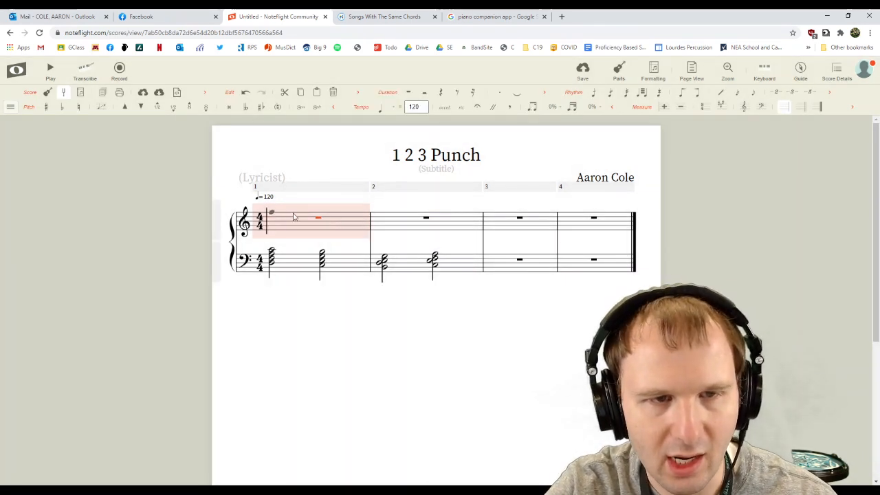
{"action": "left_click", "coordinate": [309, 231]}
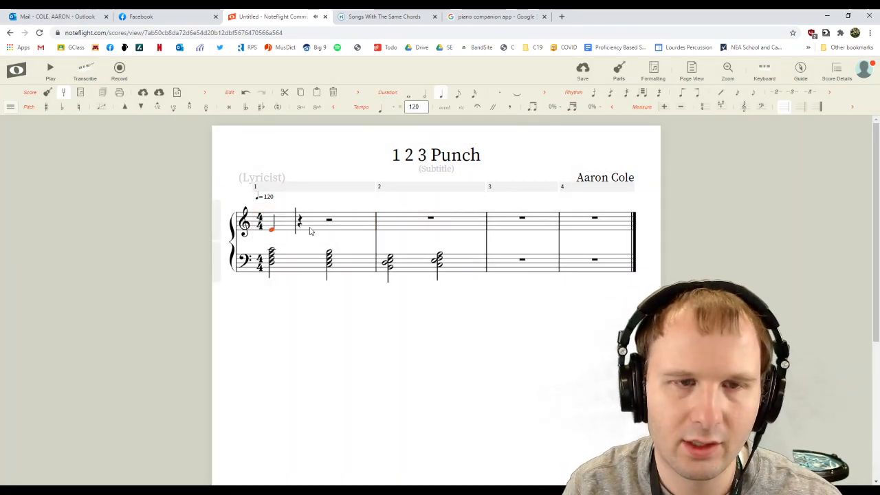
{"action": "key", "text": "g"}
{"action": "key", "text": "g"}
{"action": "key", "text": "g"}
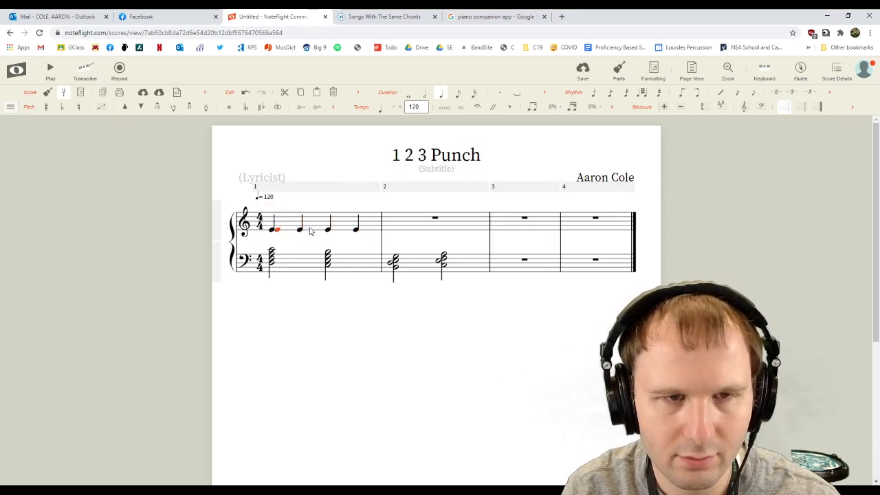
Add an E one octave higher to the first quarter note of treble measure 1.
{"action": "key", "text": "Up"}
{"action": "key", "text": "Up"}
{"action": "key", "text": "Up"}
{"action": "key", "text": "Up"}
{"action": "key", "text": "Up"}
{"action": "key", "text": "Up"}
{"action": "key", "text": "Up"}
{"action": "key", "text": "Right"}
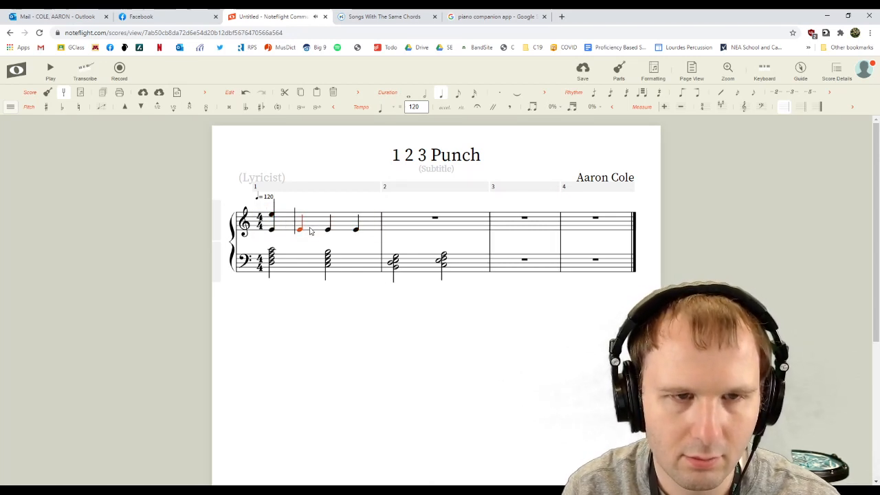
Add an E one octave higher to each of the remaining three quarter notes in treble measure 1.
{"action": "key", "text": "shift+e"}
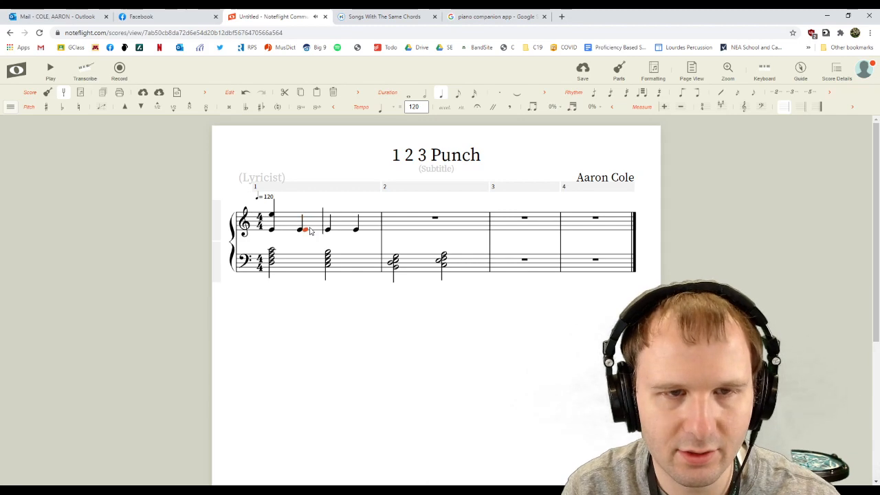
{"action": "key", "text": "Right"}
{"action": "key", "text": "Left"}
{"action": "key", "text": "Up"}
{"action": "key", "text": "Up"}
{"action": "key", "text": "Up"}
{"action": "key", "text": "Down"}
{"action": "key", "text": "Down"}
{"action": "key", "text": "Down"}
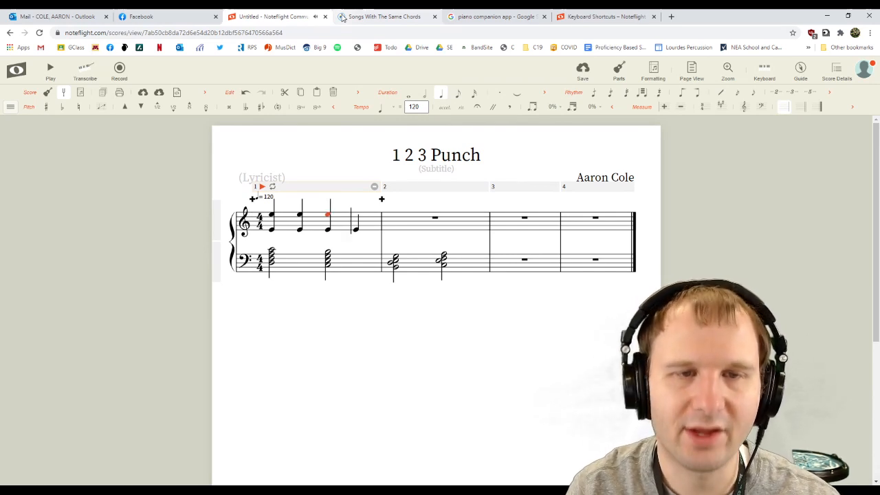
{"action": "key", "text": "Right"}
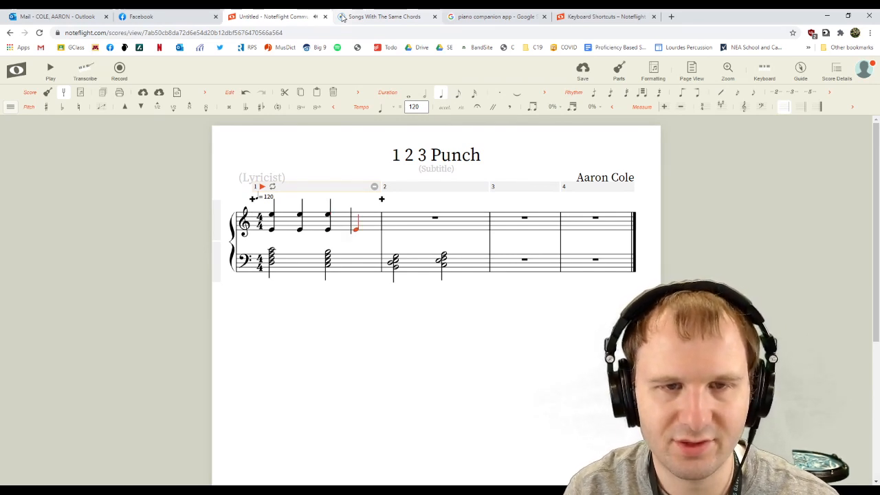
{"action": "key", "text": "e"}
{"action": "key", "text": "8"}
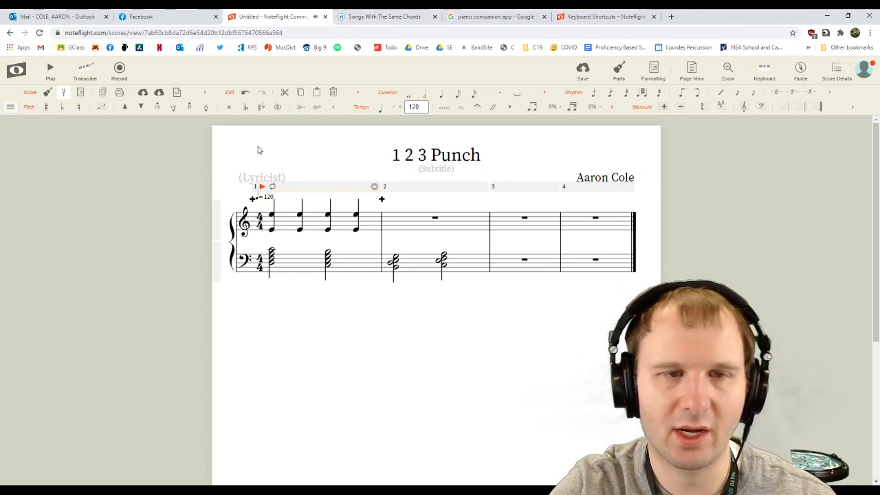
Copy the octave Es of treble measure 1 into treble measure 2.
{"action": "left_click", "coordinate": [286, 232]}
{"action": "key", "text": "ctrl+c"}
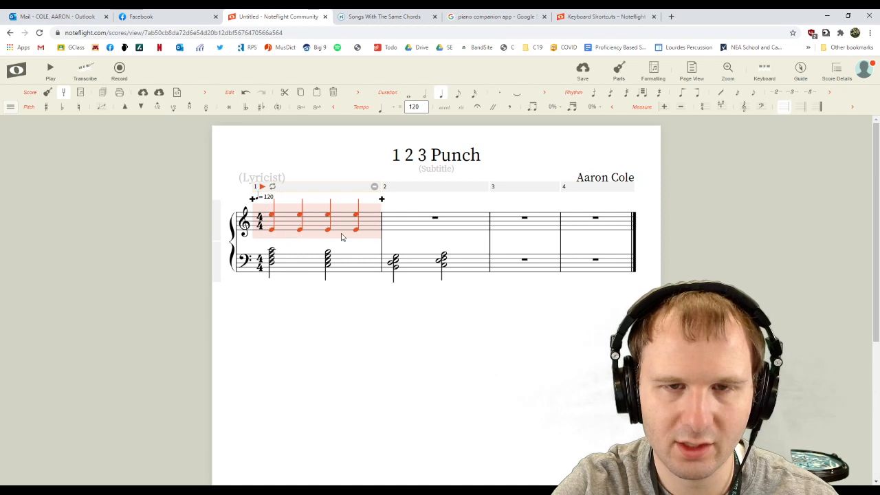
{"action": "key", "text": "Right"}
{"action": "key", "text": "ctrl+v"}
{"action": "left_click", "coordinate": [295, 169]}
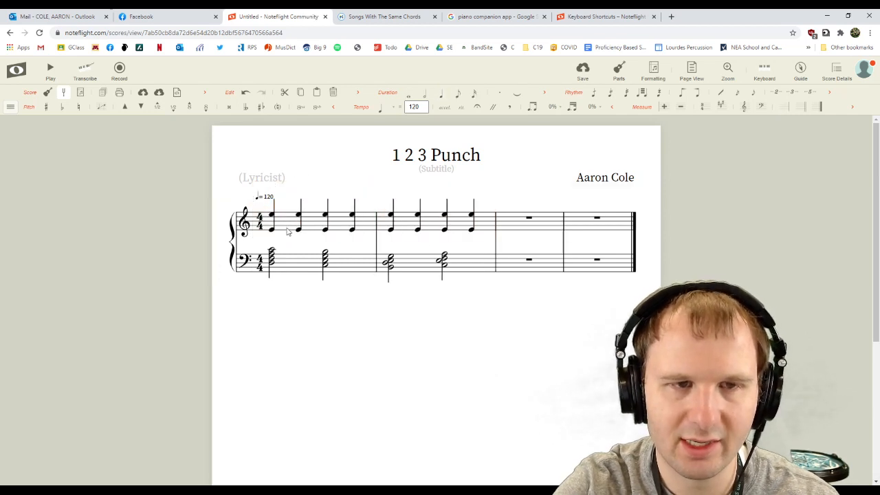
Play back the score to hear the melody with the chords, and return to editing.
{"action": "left_click", "coordinate": [50, 69]}
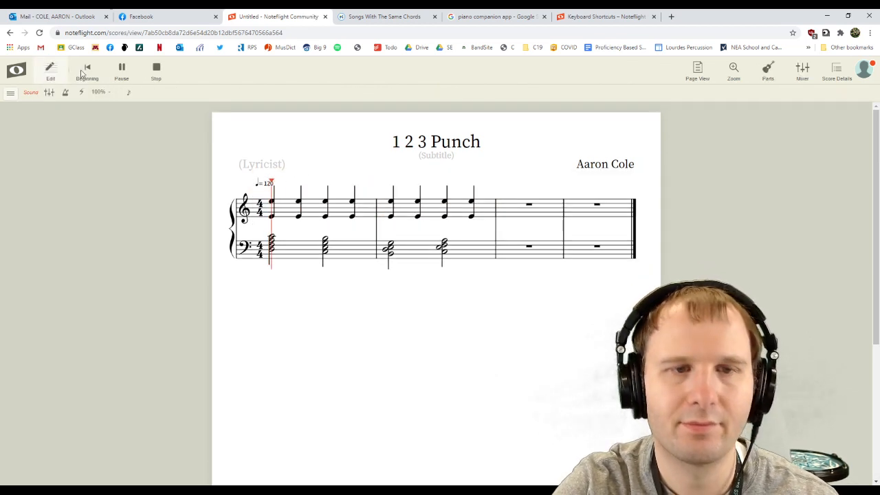
{"action": "left_click", "coordinate": [119, 71]}
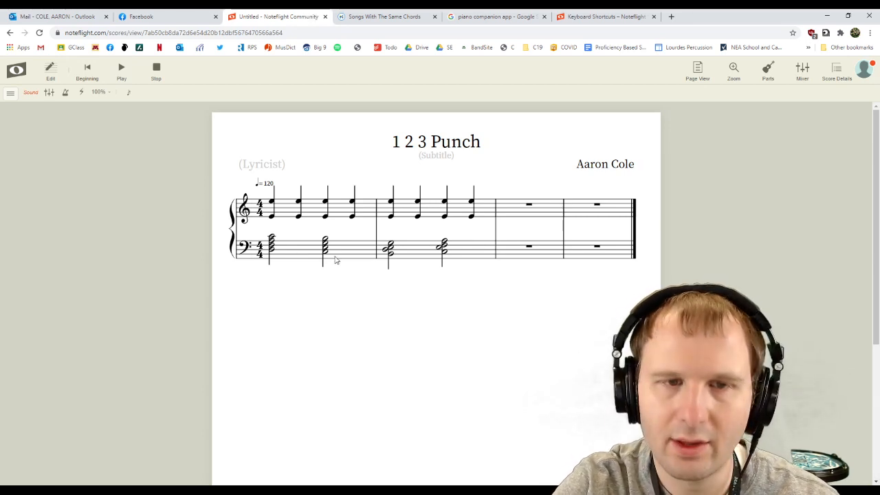
{"action": "left_click", "coordinate": [271, 245]}
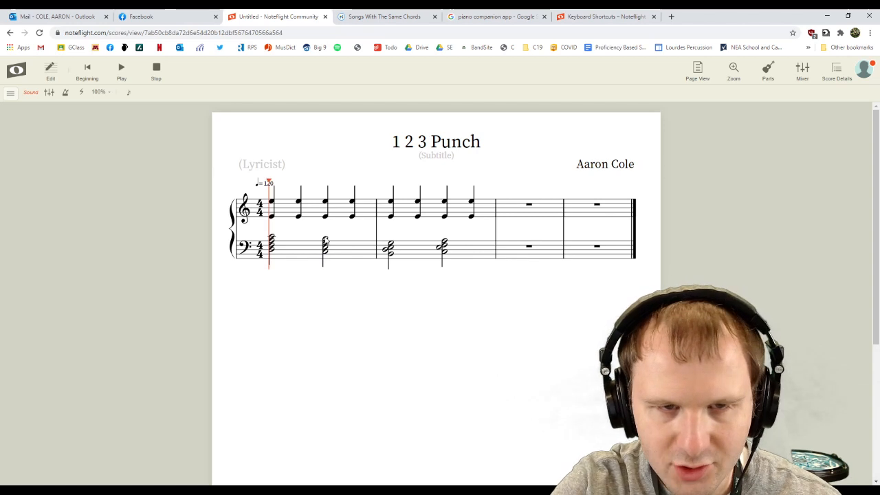
{"action": "left_click", "coordinate": [52, 72]}
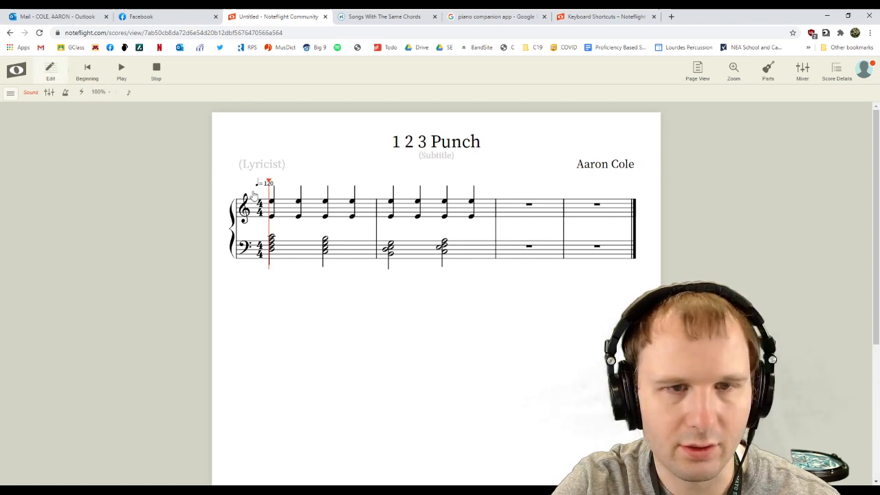
Replace the second chord of bass measure 1 with an eighth rest followed by the same chord as an eighth note.
{"action": "left_click", "coordinate": [326, 268]}
{"action": "key", "text": "q"}
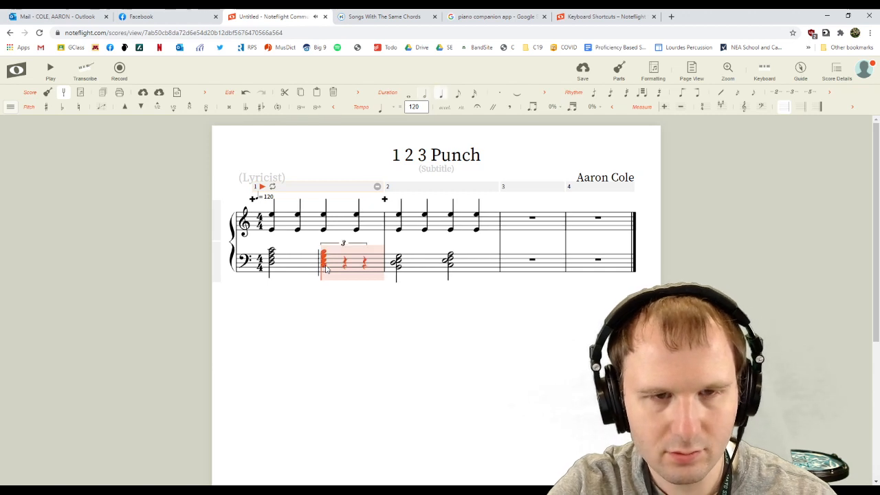
{"action": "key", "text": "ctrl+z"}
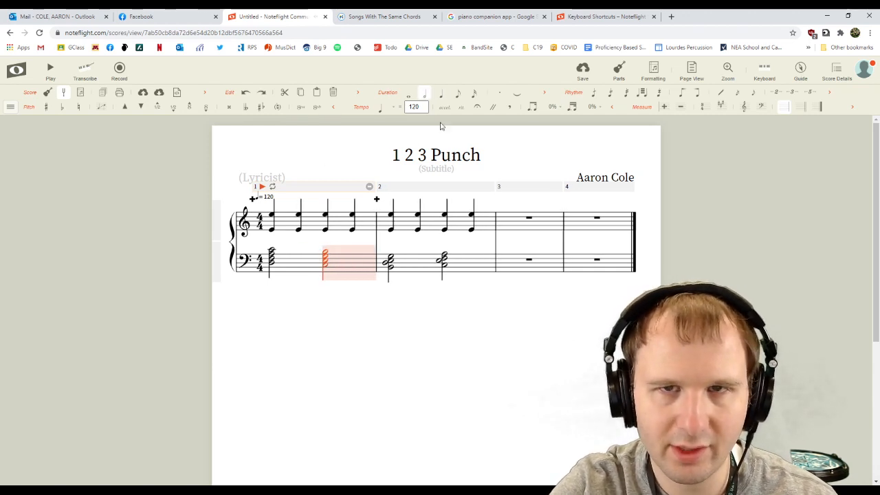
{"action": "left_click", "coordinate": [458, 93]}
{"action": "left_click", "coordinate": [325, 256]}
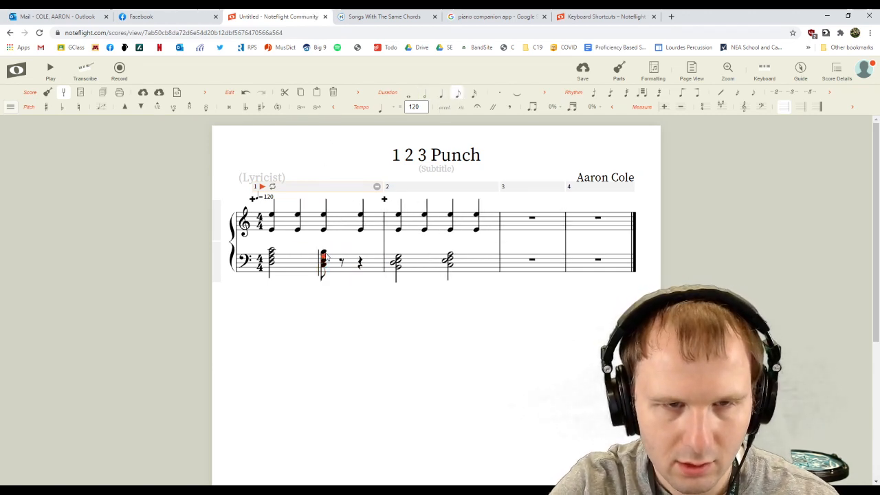
{"action": "left_click", "coordinate": [326, 270]}
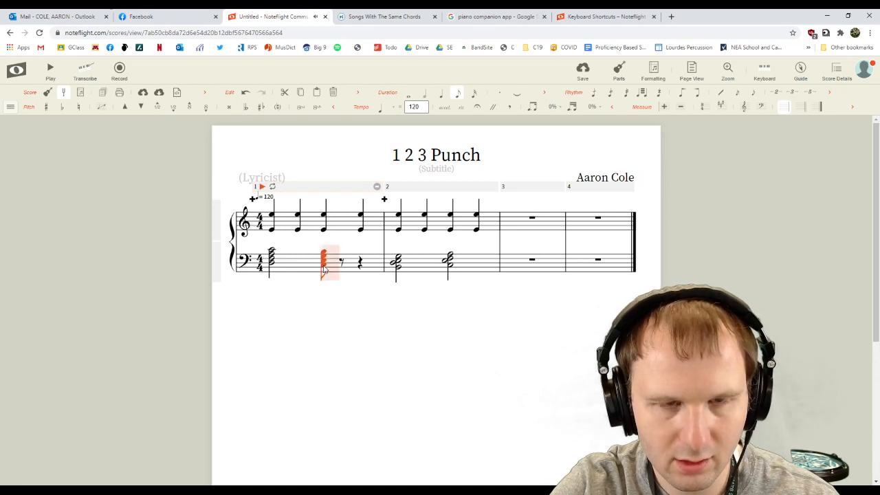
{"action": "key", "text": "Delete"}
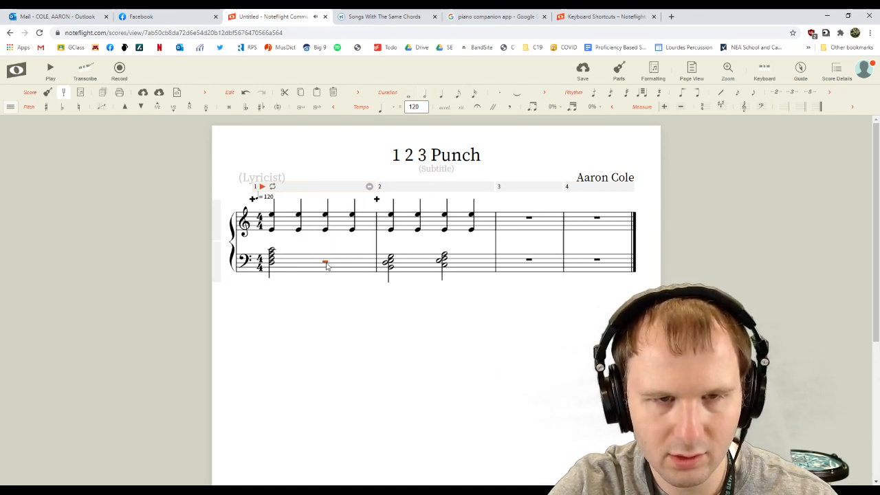
{"action": "left_click", "coordinate": [457, 92]}
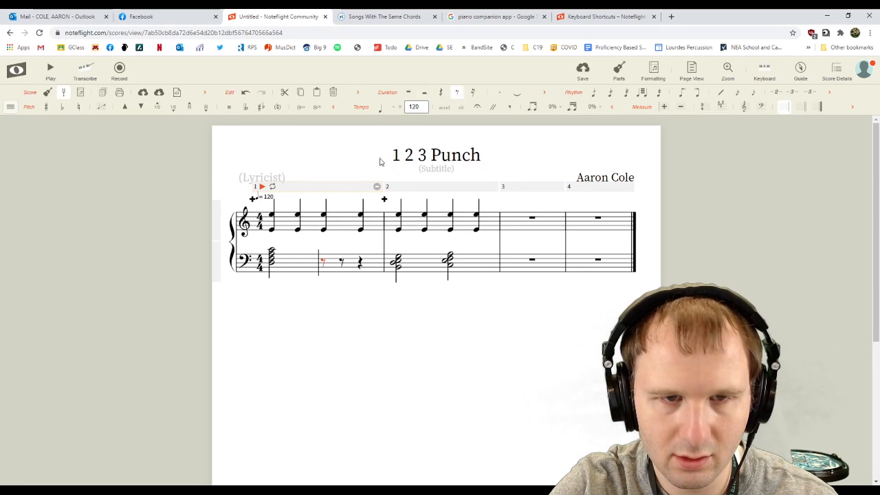
{"action": "left_click", "coordinate": [345, 262]}
{"action": "key", "text": "ctrl+v"}
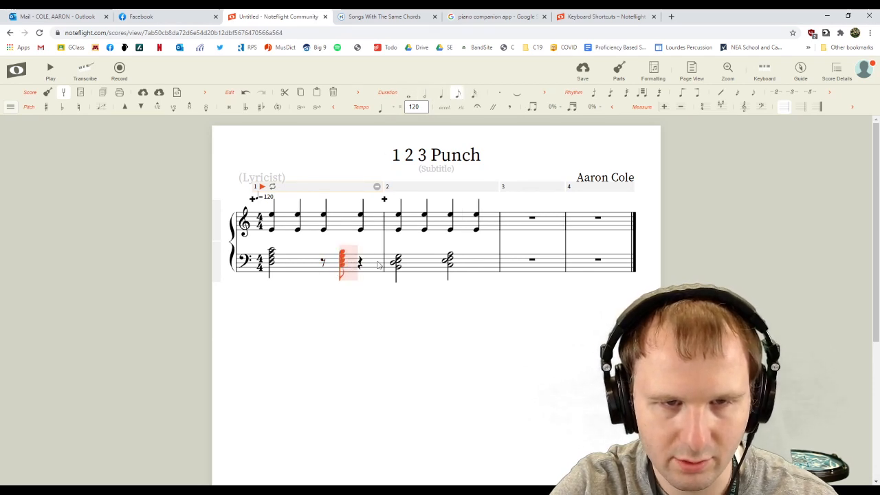
Lengthen the delayed second chord of bass measure 1 to a dotted quarter note.
{"action": "left_click", "coordinate": [440, 93]}
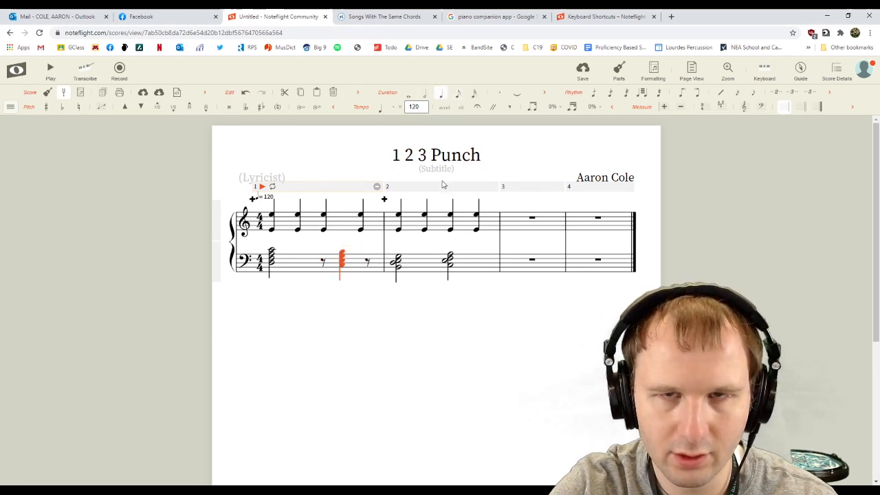
{"action": "left_click", "coordinate": [500, 93]}
{"action": "left_click", "coordinate": [347, 333]}
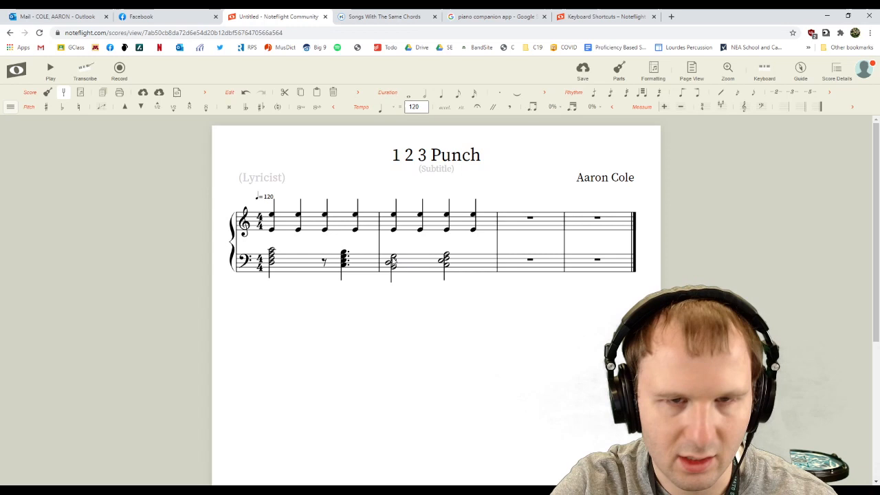
Shorten the first chord of bass measure 2 to an eighth note and split the following quarter rest into eighth rests.
{"action": "left_click", "coordinate": [394, 269]}
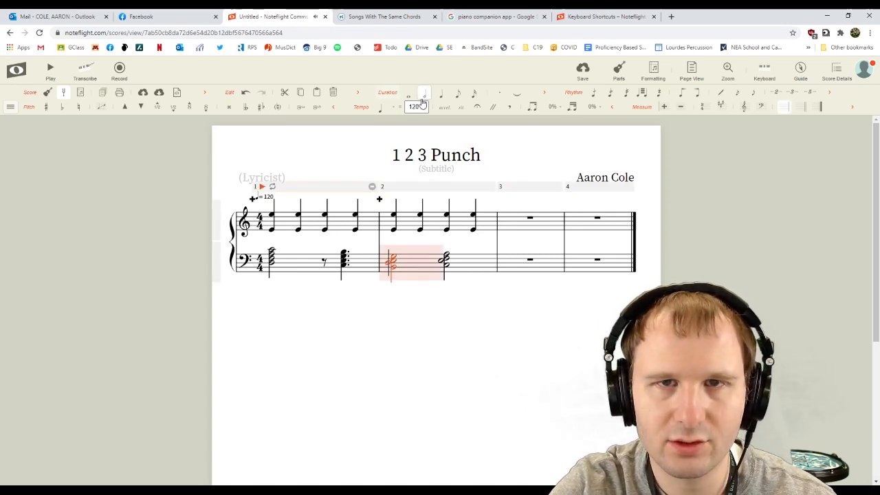
{"action": "left_click", "coordinate": [453, 96]}
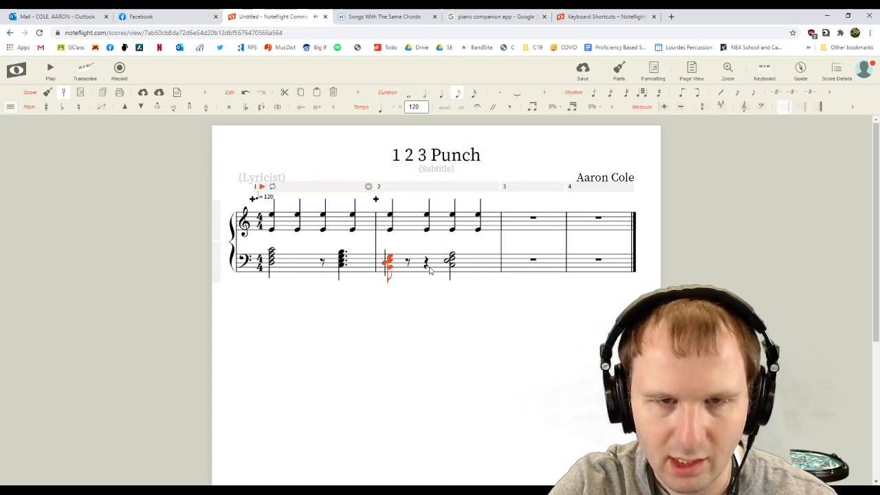
{"action": "left_click", "coordinate": [428, 265]}
{"action": "left_click", "coordinate": [455, 95]}
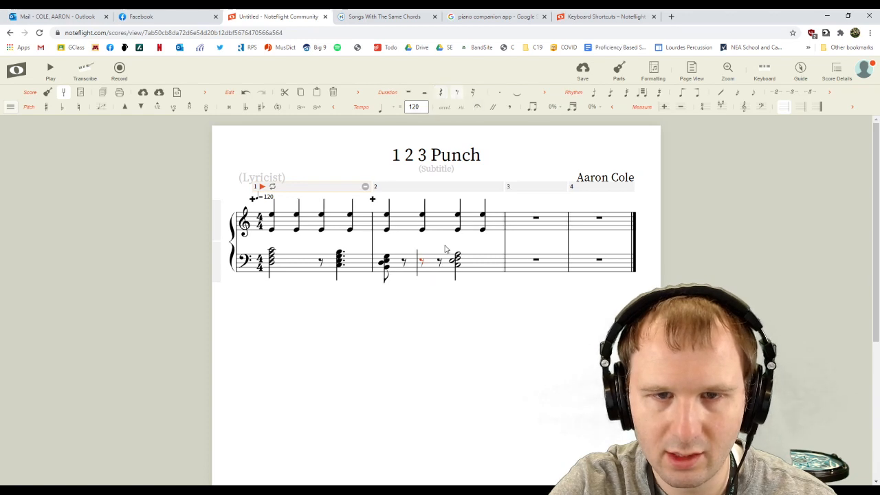
Move the second chord of bass measure 2 one eighth earlier and shorten it to an eighth note.
{"action": "left_click", "coordinate": [459, 263]}
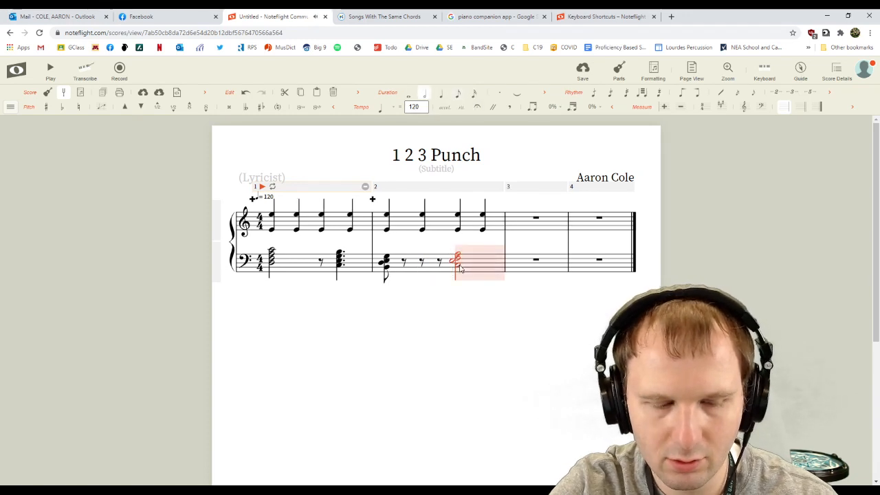
{"action": "key", "text": "ctrl+x"}
{"action": "left_click", "coordinate": [441, 264]}
{"action": "key", "text": "ctrl+v"}
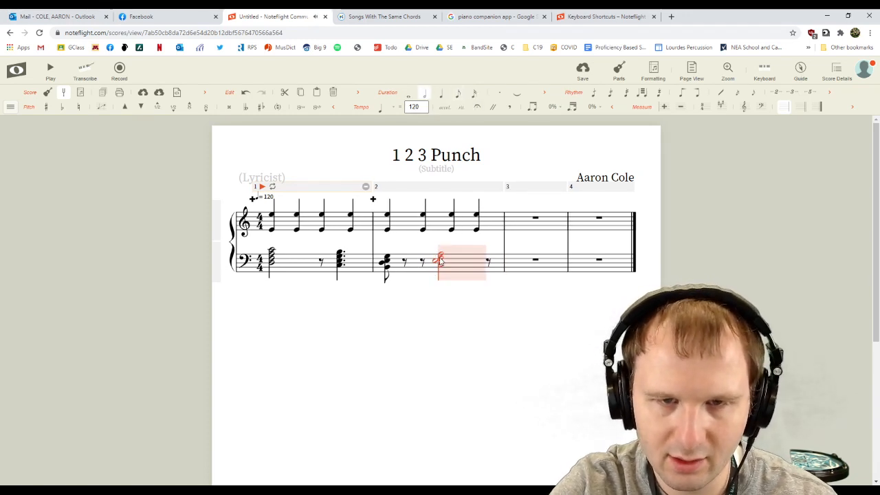
{"action": "left_click", "coordinate": [440, 259]}
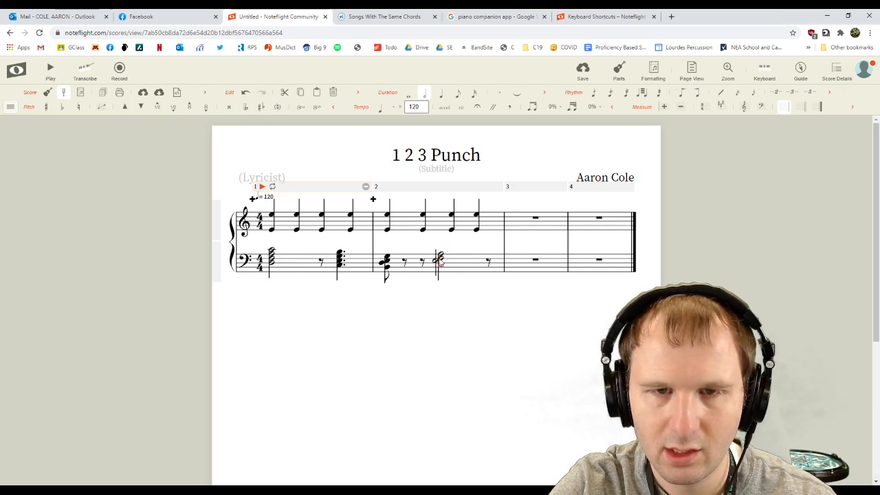
{"action": "left_click", "coordinate": [441, 260]}
{"action": "left_click", "coordinate": [457, 92]}
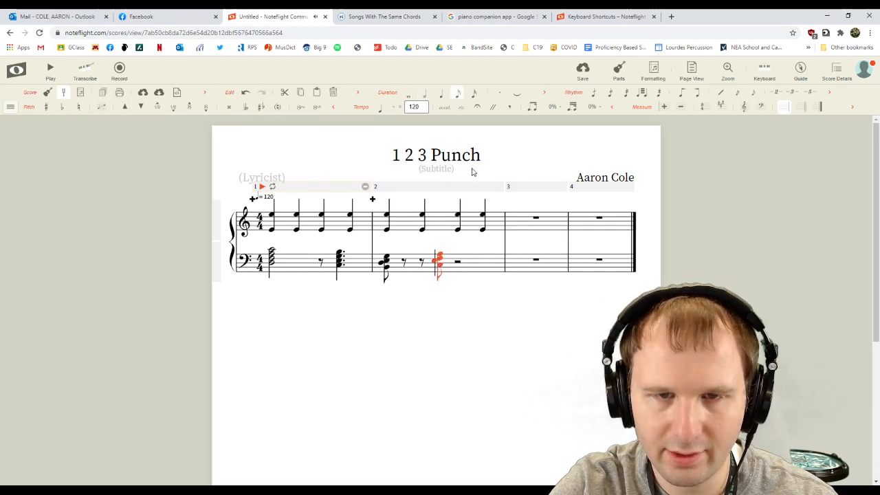
Paste a copy of the moved chord on beat 3 of bass measure 2 as a half note.
{"action": "left_click", "coordinate": [459, 261]}
{"action": "key", "text": "ctrl+v"}
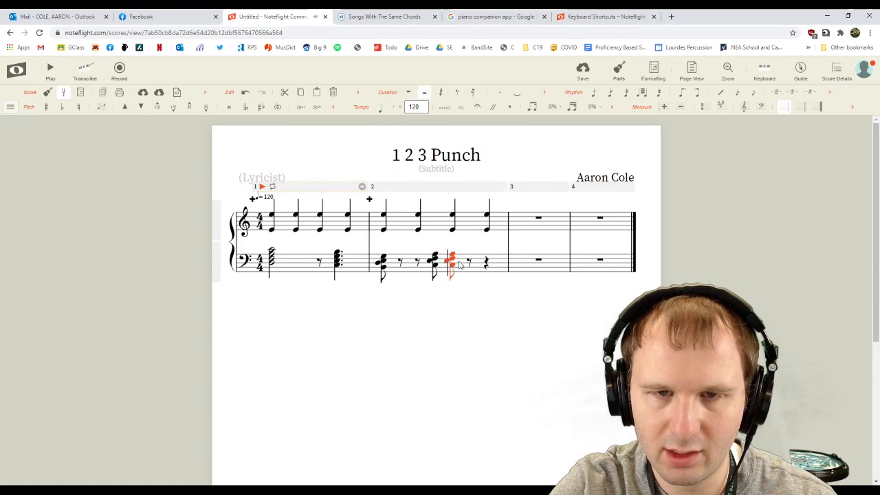
{"action": "left_click", "coordinate": [424, 93]}
Tie the eighth-note chord to the half-note chord in bass measure 2 and play back the score.
{"action": "left_click", "coordinate": [440, 264]}
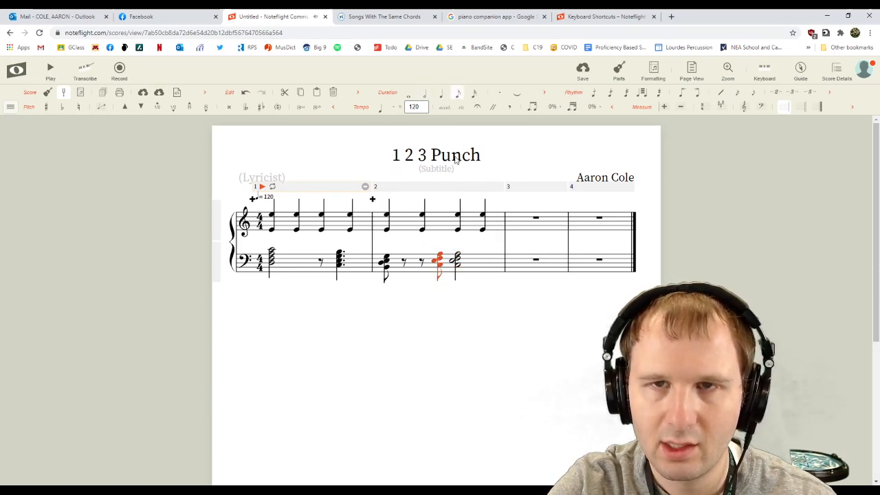
{"action": "left_click", "coordinate": [517, 94]}
{"action": "left_click", "coordinate": [420, 310]}
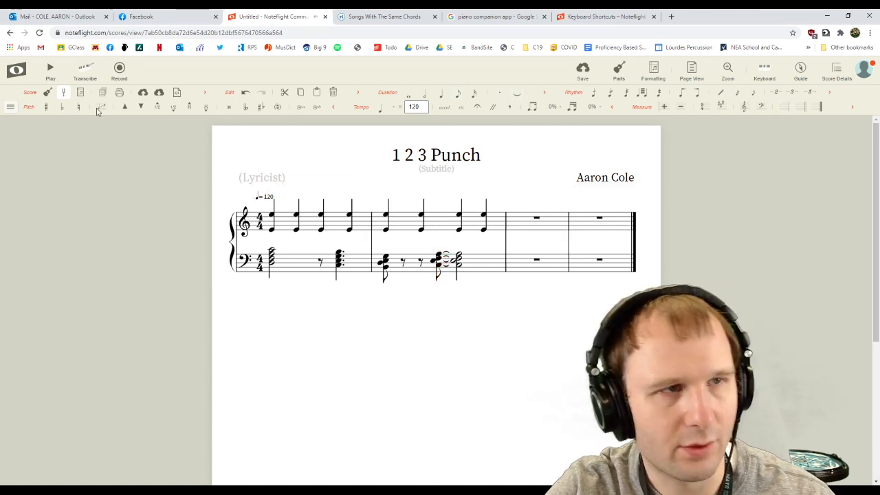
{"action": "left_click", "coordinate": [50, 68]}
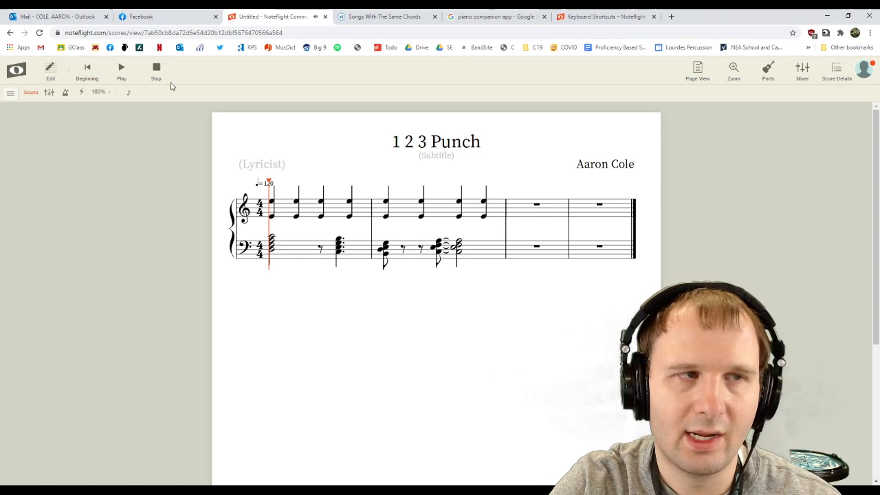
Copy measures 1 and 2 of both staves and paste them into measures 3 and 4.
{"action": "left_click", "coordinate": [51, 72]}
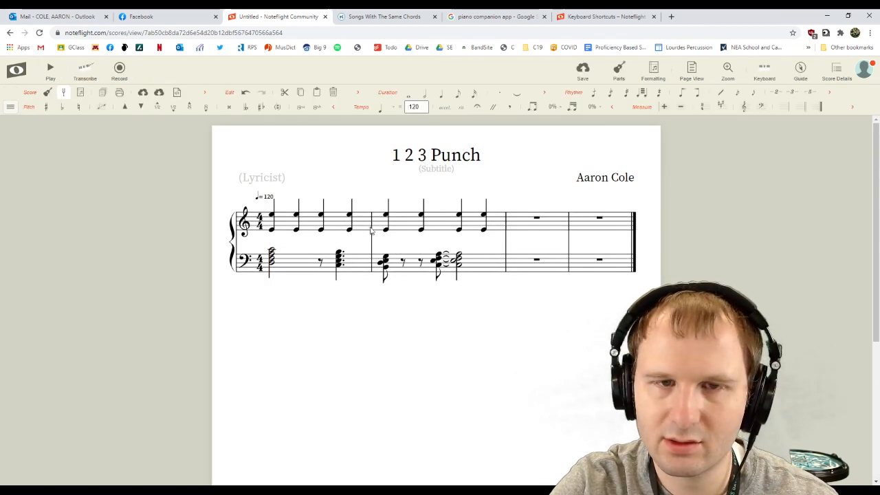
{"action": "left_click", "coordinate": [364, 225]}
{"action": "left_click_drag", "start_coordinate": [367, 226], "coordinate": [371, 227]}
{"action": "double_click", "coordinate": [367, 228]}
{"action": "left_click", "coordinate": [481, 269], "text": "shift"}
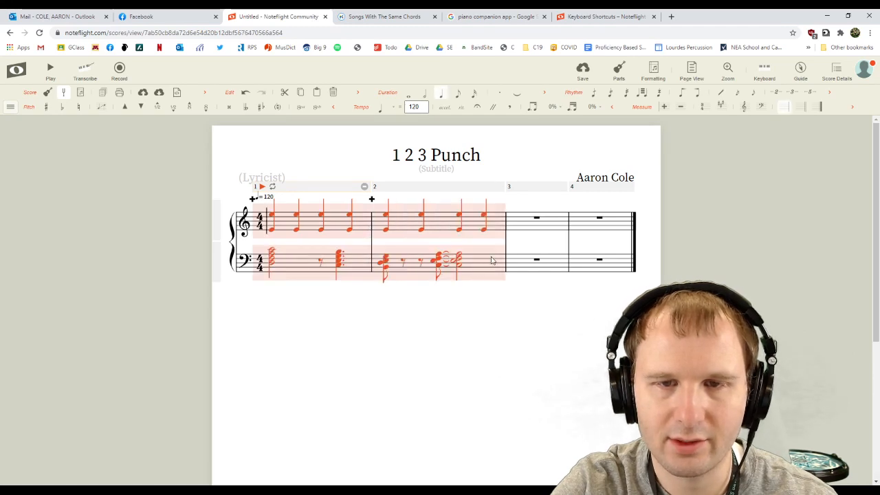
{"action": "key", "text": "ctrl+c"}
{"action": "left_click", "coordinate": [537, 226]}
{"action": "key", "text": "ctrl+v"}
{"action": "key", "text": "Return"}
{"action": "left_click", "coordinate": [531, 265], "text": "shift"}
{"action": "key", "text": "ctrl+v"}
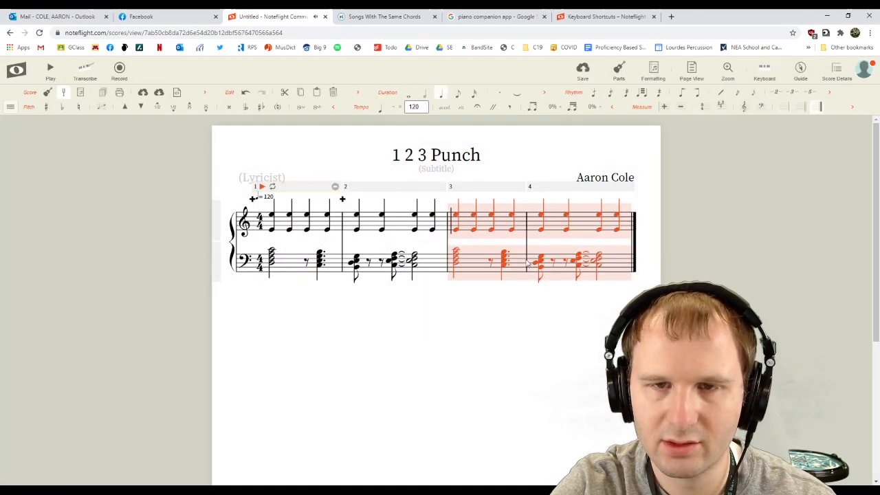
Deselect the pasted measures, play back the four-measure score, and return to editing.
{"action": "key", "text": "Escape"}
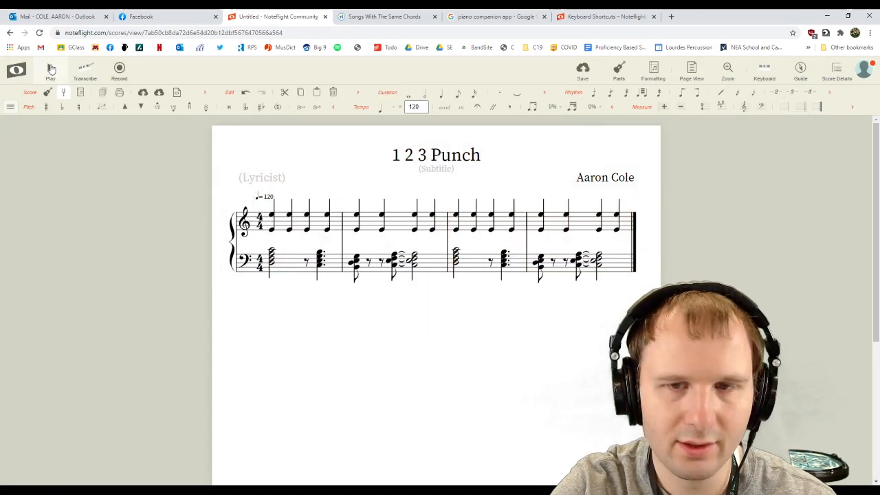
{"action": "left_click", "coordinate": [50, 68]}
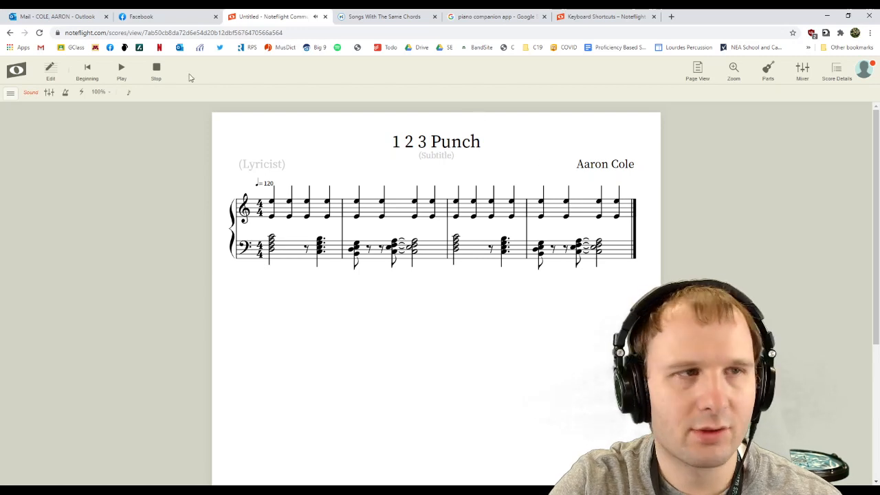
{"action": "left_click", "coordinate": [48, 71]}
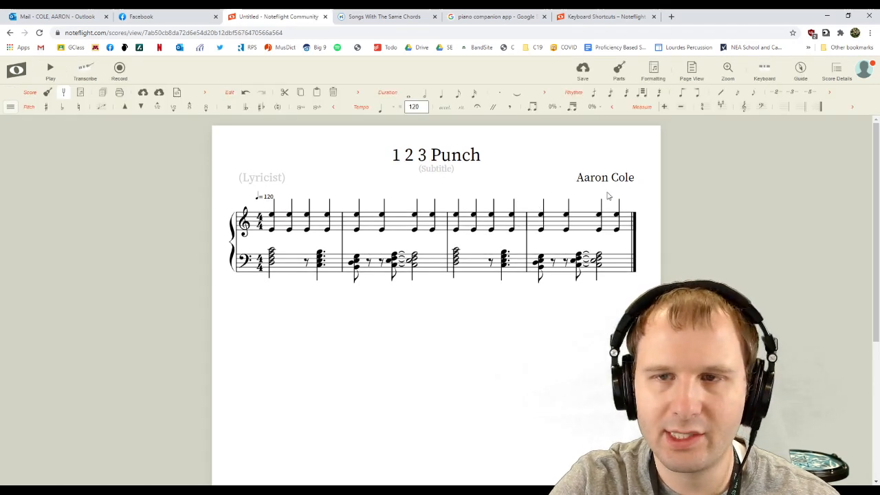
Add empty measures after measure 4 until the score reaches measure 31, and save the score.
{"action": "left_click", "coordinate": [664, 107]}
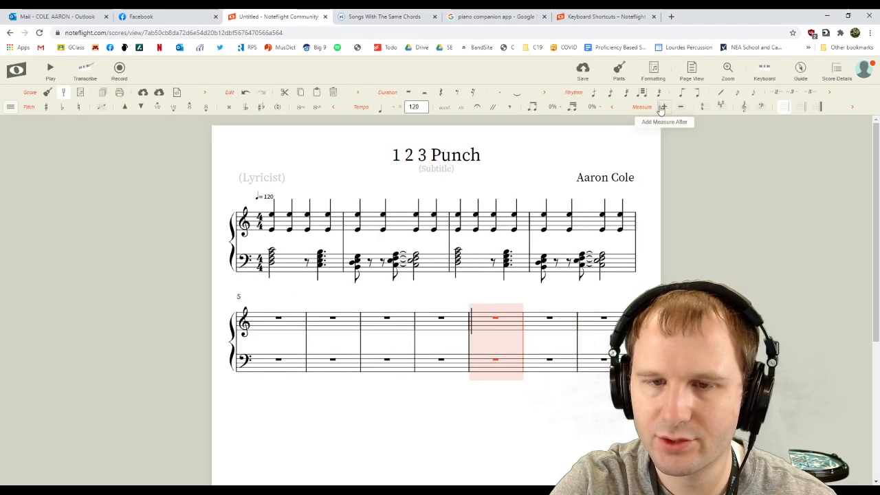
{"action": "left_click", "coordinate": [662, 107]}
{"action": "left_click", "coordinate": [662, 107]}
{"action": "left_click", "coordinate": [662, 107]}
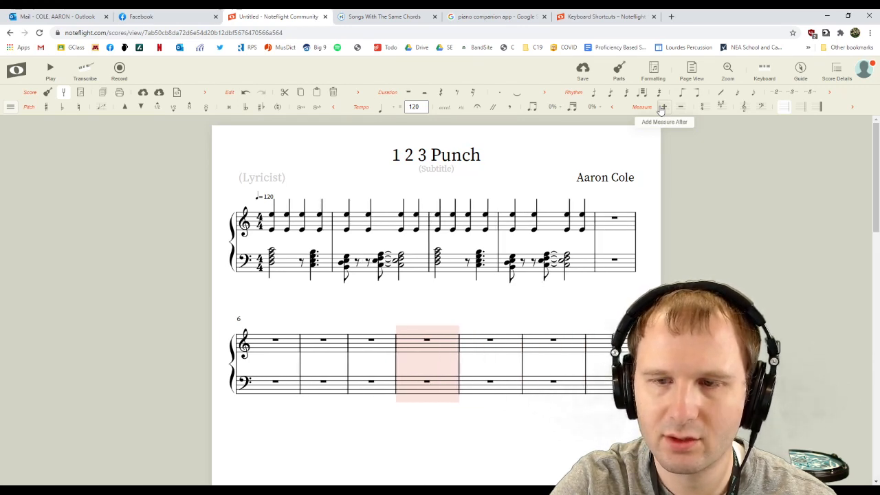
{"action": "left_click", "coordinate": [662, 107]}
{"action": "scroll", "coordinate": [586, 286], "scroll_direction": "down", "scroll_amount": 5}
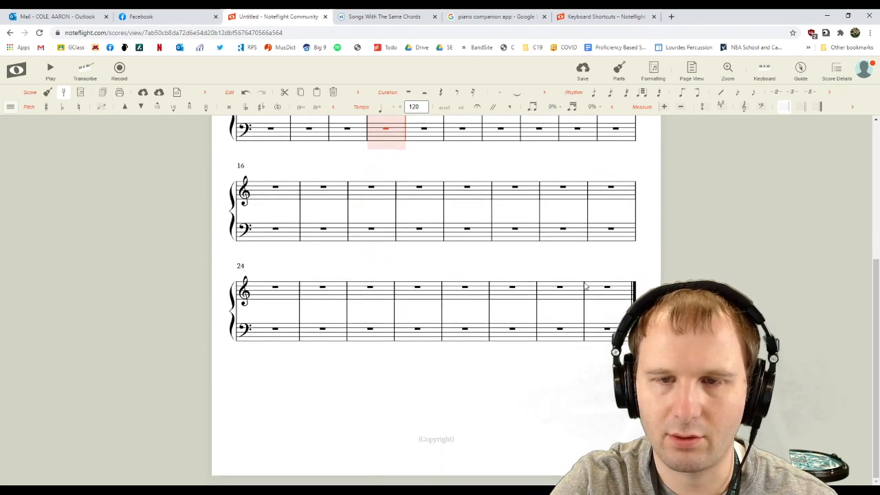
{"action": "scroll", "coordinate": [586, 285], "scroll_direction": "up", "scroll_amount": 5}
{"action": "left_click", "coordinate": [580, 323]}
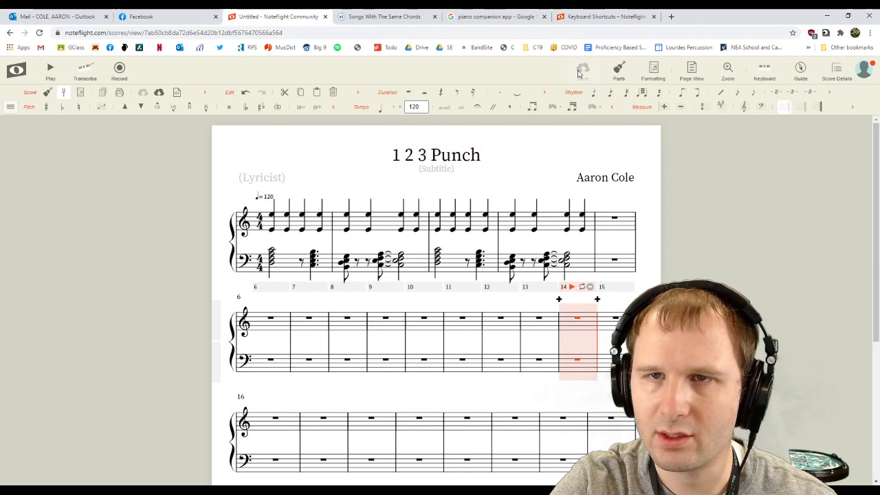
Copy the bass part of measures 3 and 4 and paste it twice to fill bass measures 5 to 8.
{"action": "left_click", "coordinate": [585, 257]}
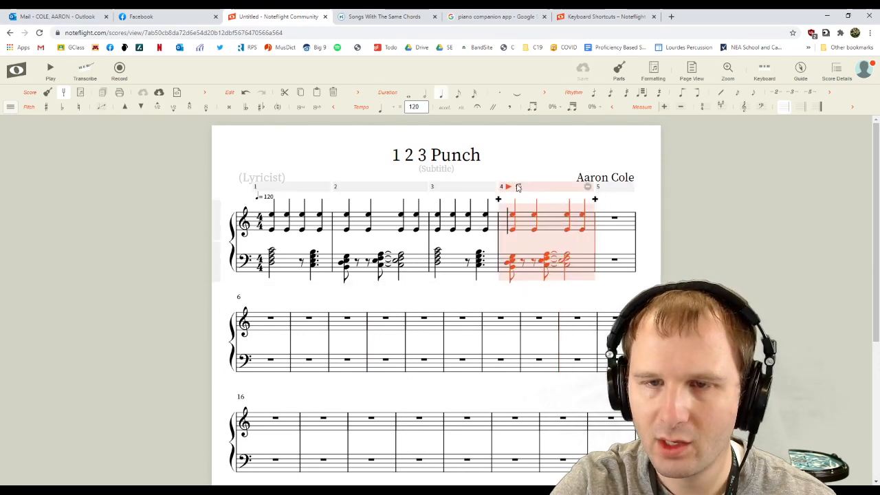
{"action": "left_click", "coordinate": [453, 261]}
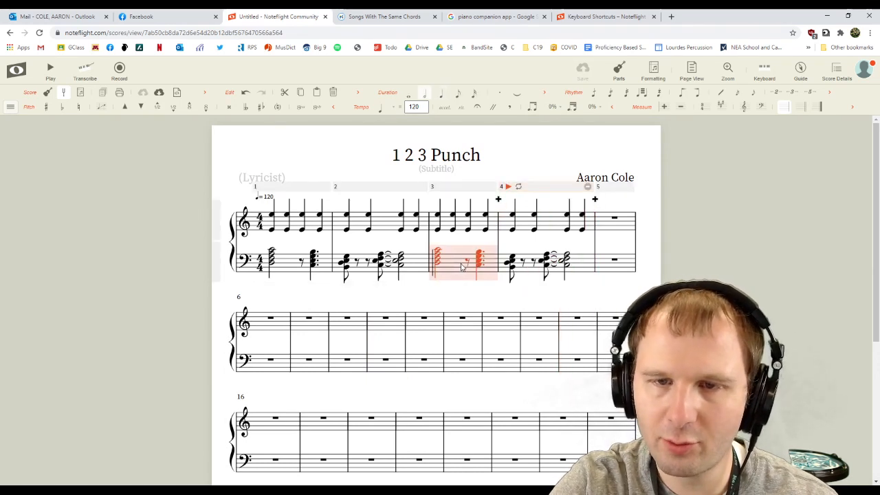
{"action": "left_click", "coordinate": [580, 265], "text": "shift"}
{"action": "left_click", "coordinate": [597, 282]}
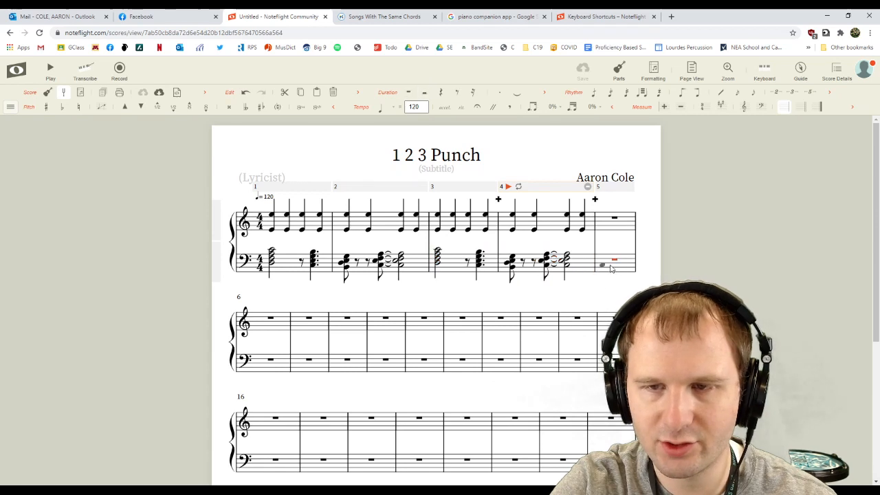
{"action": "key", "text": "ctrl+v"}
{"action": "key", "text": "ctrl+v"}
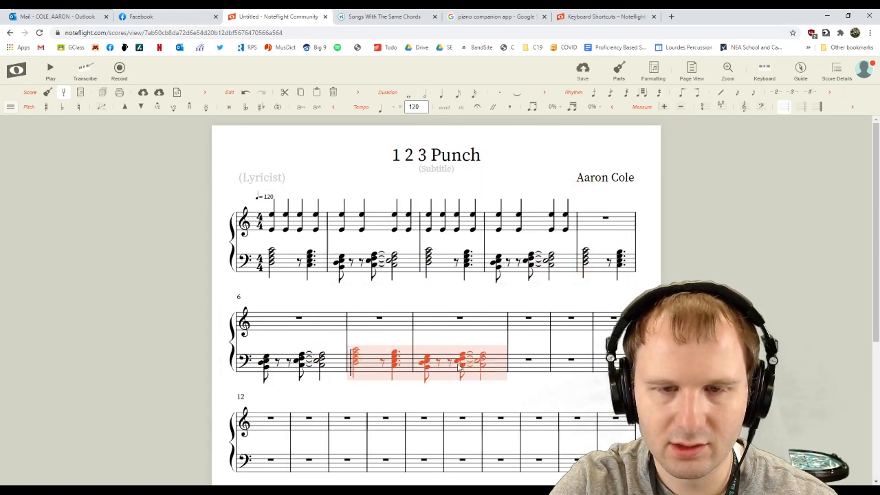
{"action": "left_click", "coordinate": [535, 293]}
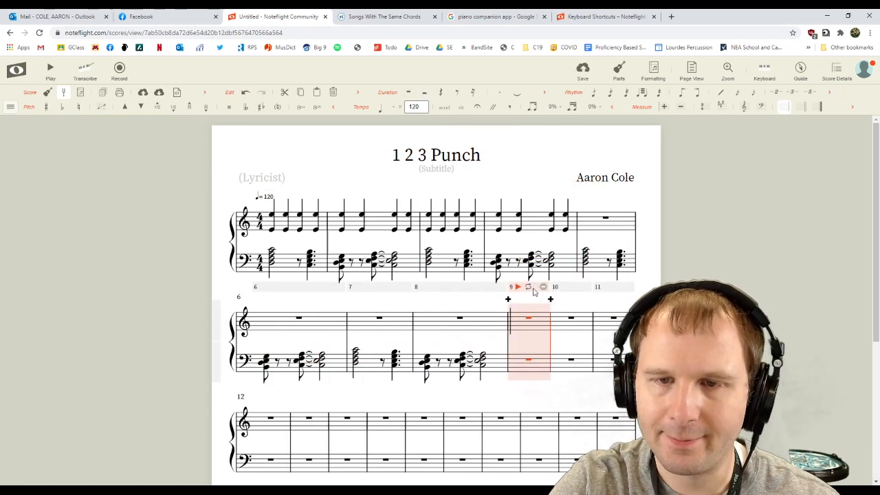
{"action": "key", "text": "Escape"}
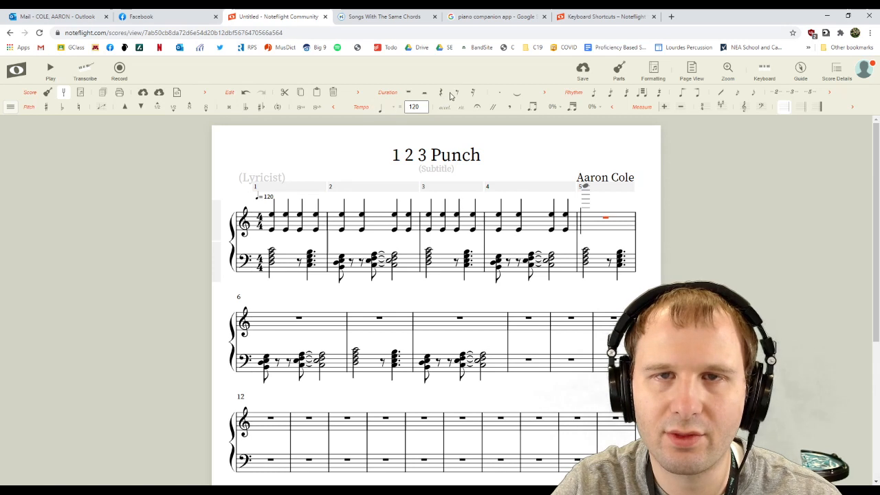
Fill the first two beats of treble measure 5 with four eighth-note low Es.
{"action": "left_click", "coordinate": [591, 232]}
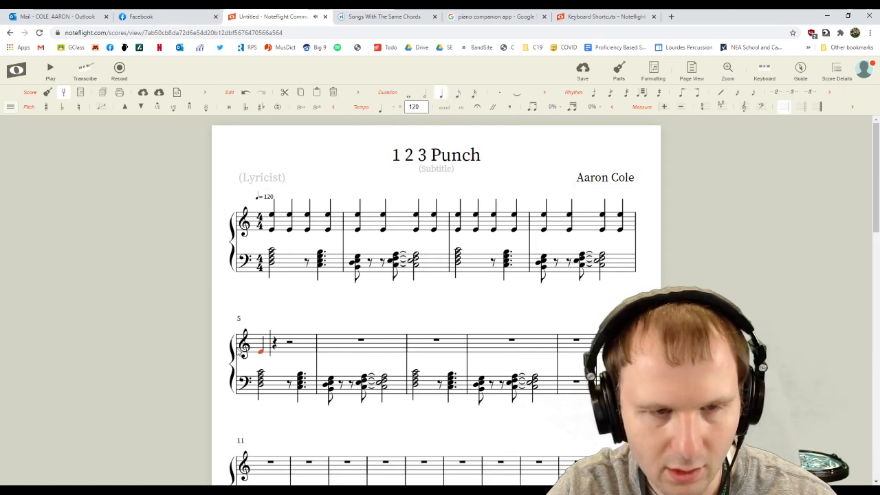
{"action": "left_click", "coordinate": [457, 93]}
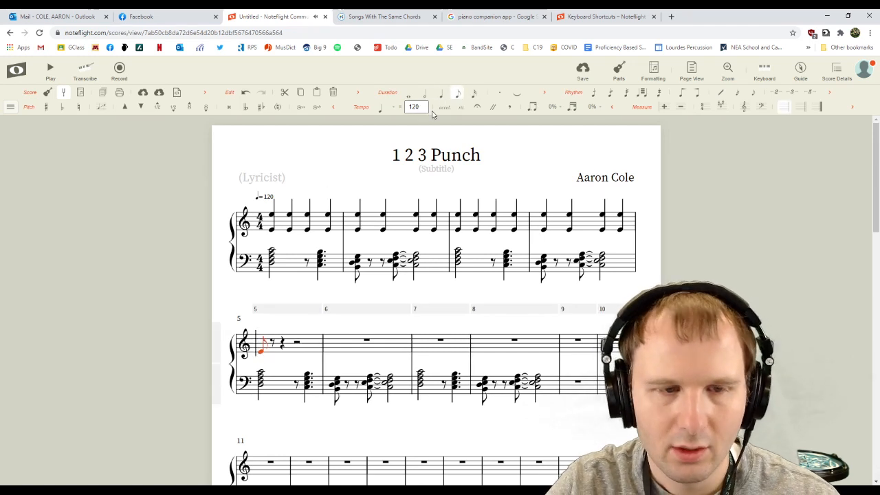
{"action": "left_click", "coordinate": [276, 352]}
{"action": "left_click", "coordinate": [286, 351]}
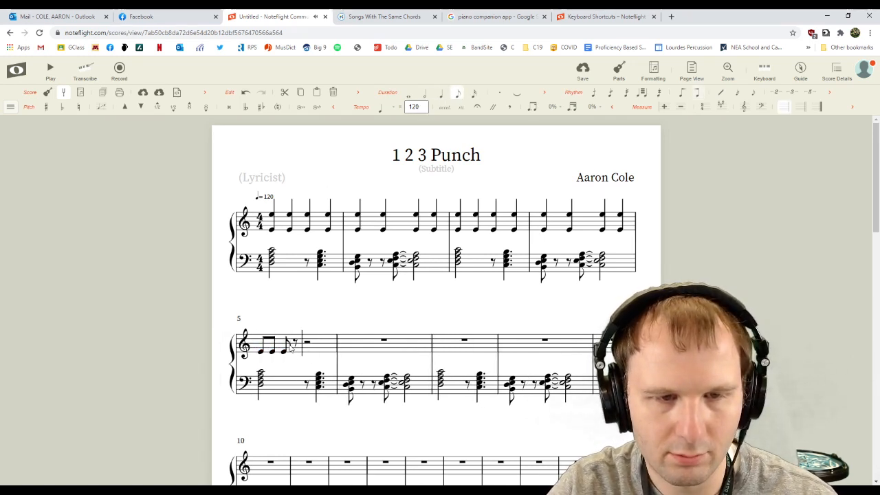
{"action": "left_click", "coordinate": [290, 350]}
Enter a sixteenth-note high E on beat 3 of treble measure 5, followed by a sixteenth-note low E.
{"action": "left_click", "coordinate": [305, 342]}
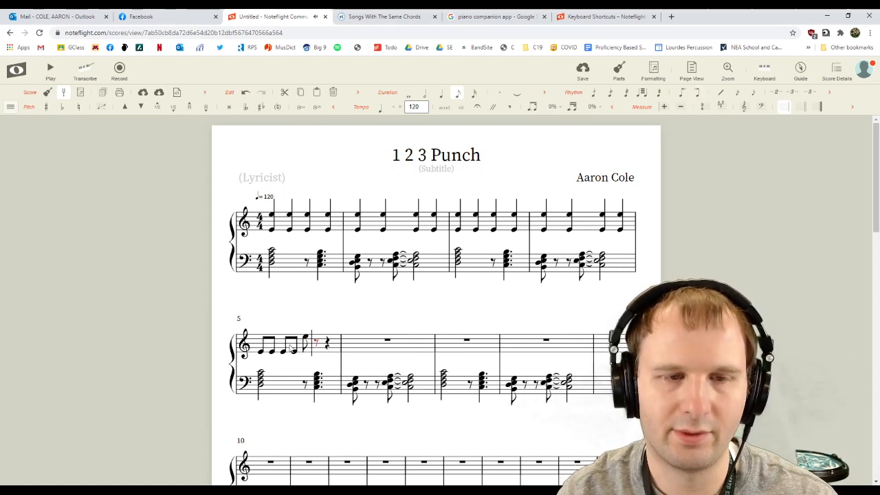
{"action": "key", "text": "BackSpace"}
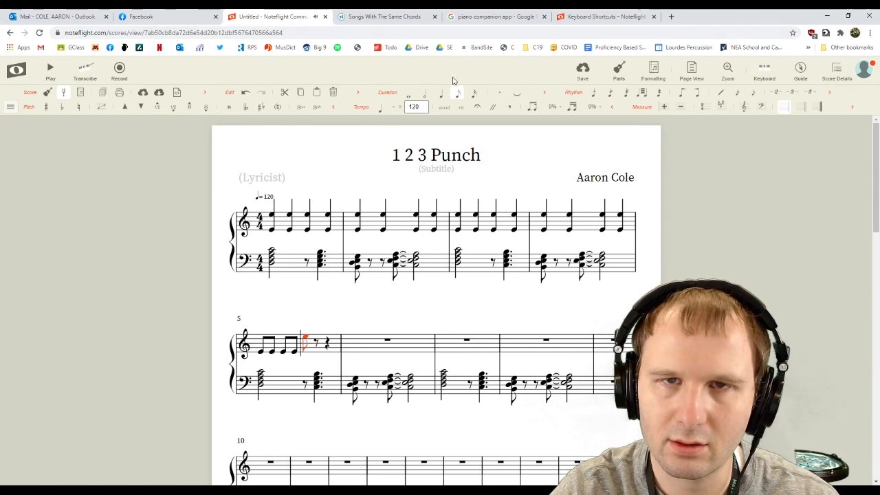
{"action": "left_click", "coordinate": [473, 92]}
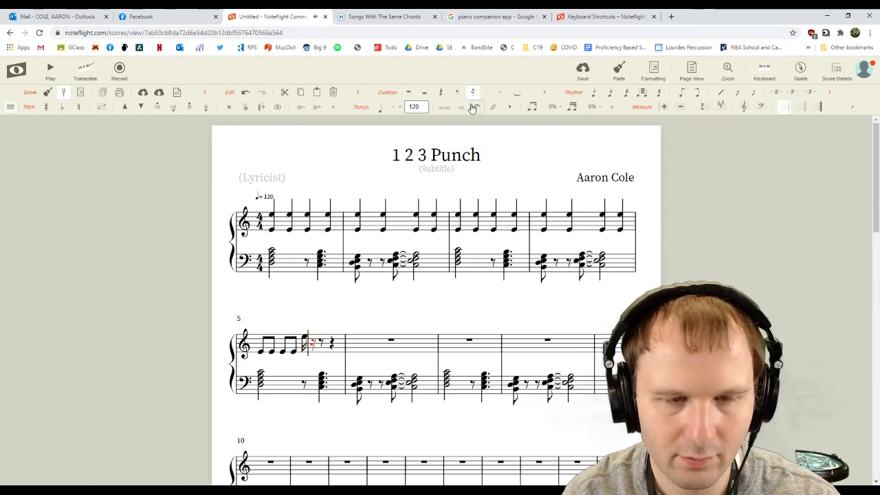
{"action": "key", "text": "e"}
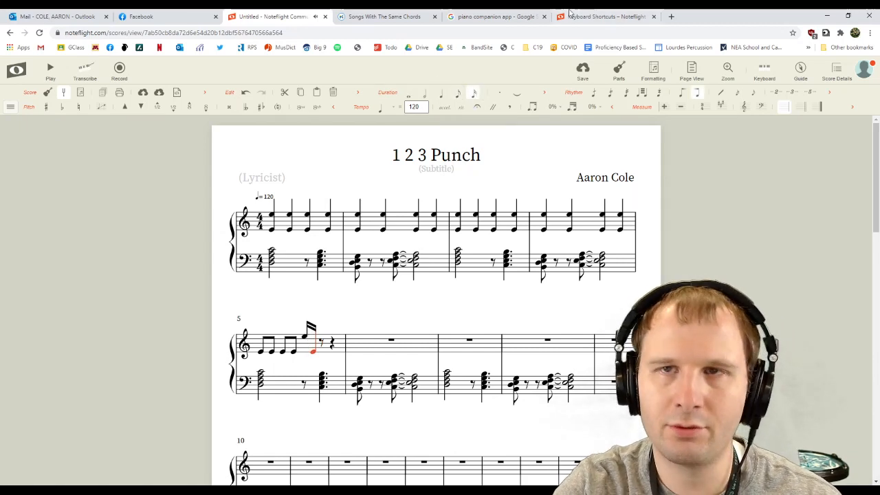
Consult the keyboard shortcut chart, lengthen the low E in beat 3 to an eighth note, and add a sixteenth-note low E after it.
{"action": "left_click", "coordinate": [599, 16]}
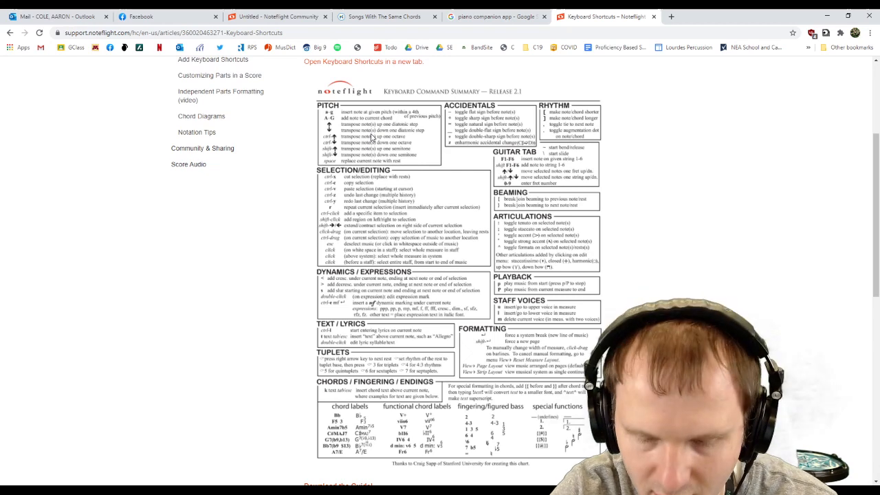
{"action": "left_click", "coordinate": [281, 15]}
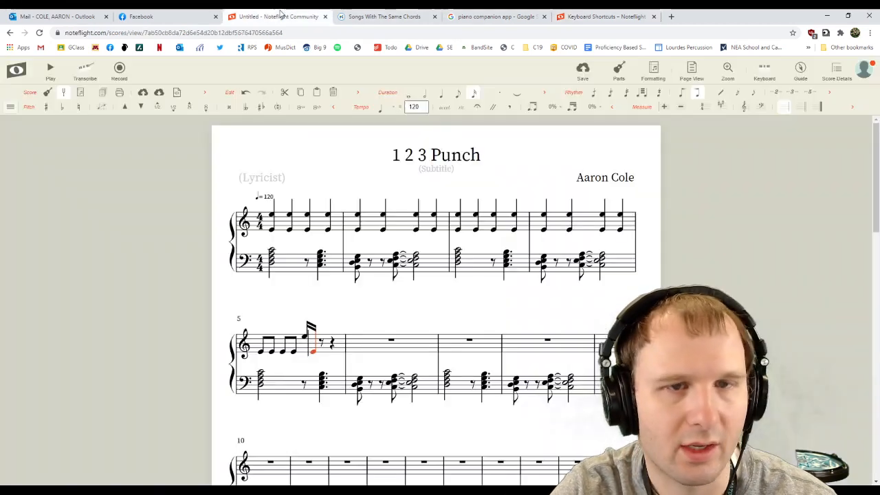
{"action": "key", "text": "4"}
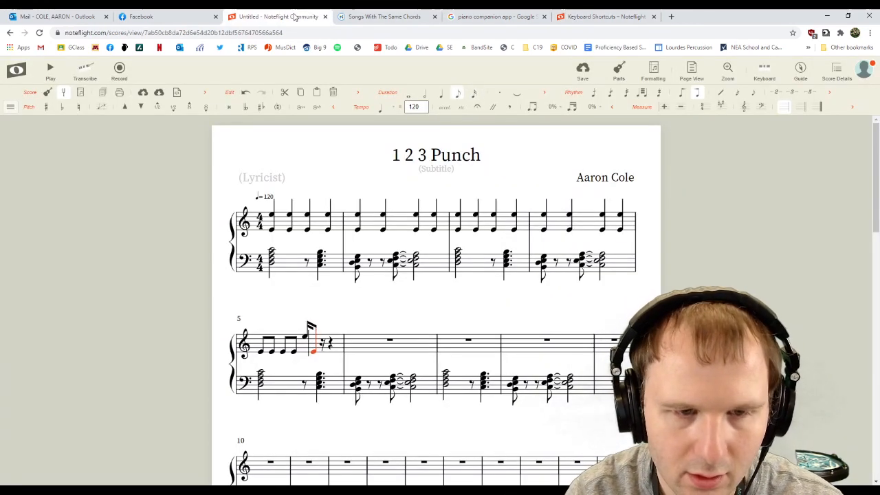
{"action": "key", "text": "r"}
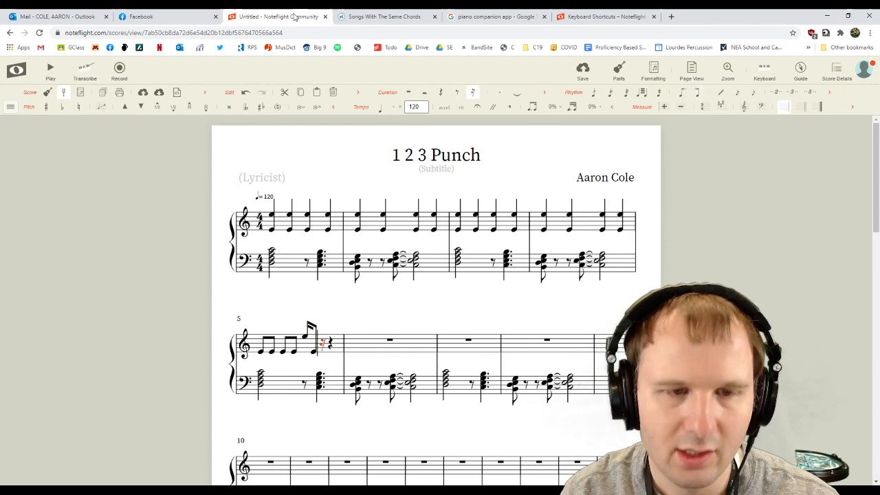
{"action": "key", "text": "e"}
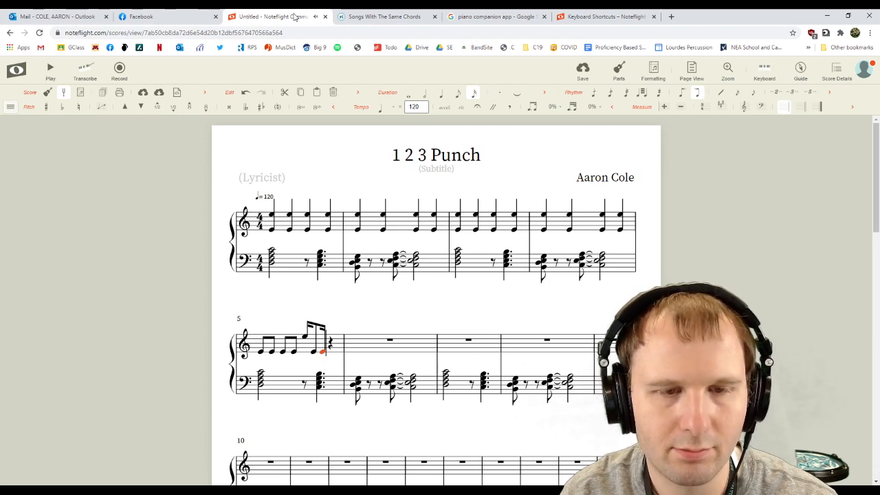
Fill beat 4 of treble measure 5 with a sixteenth rest, an eighth-note low E and a sixteenth-note low E.
{"action": "key", "text": "Right"}
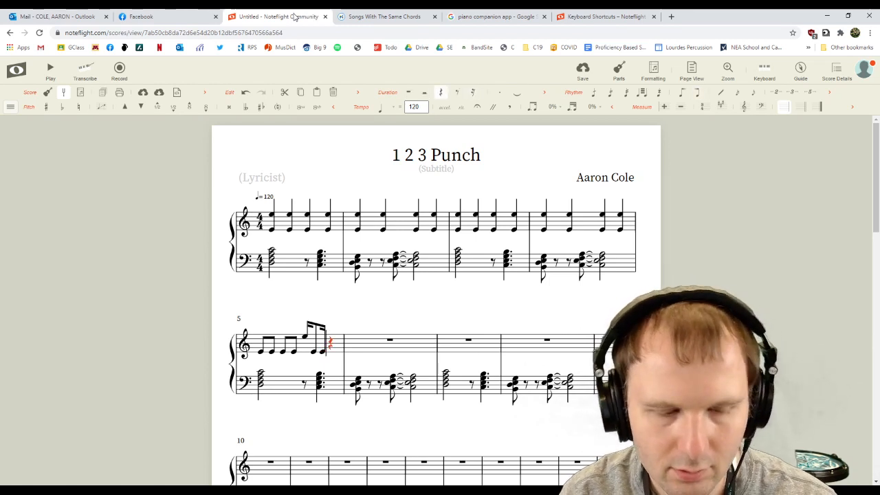
{"action": "key", "text": "4"}
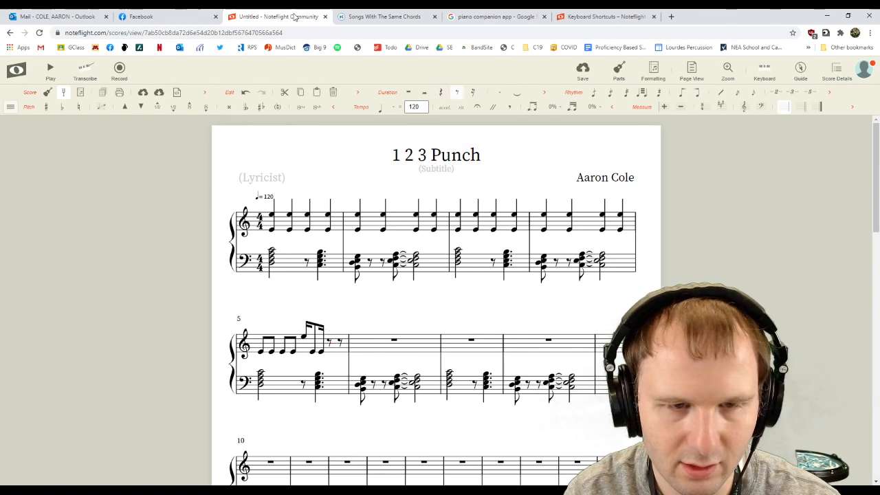
{"action": "key", "text": "3"}
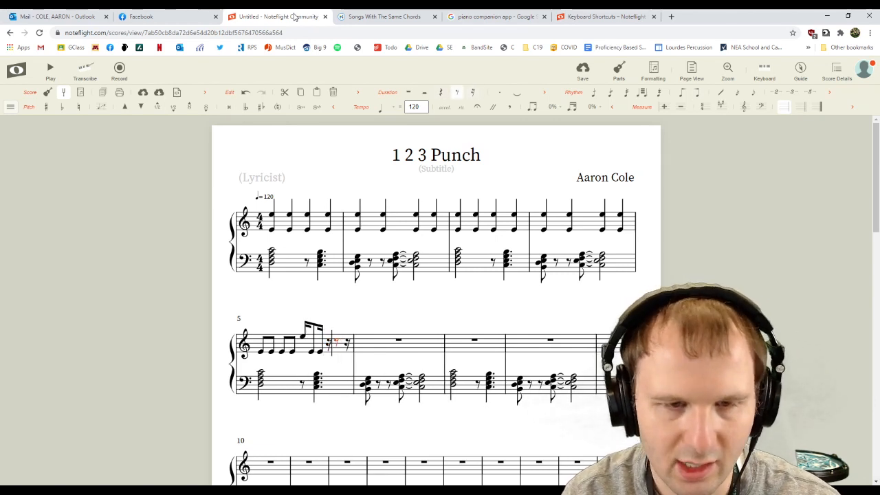
{"action": "key", "text": "e"}
{"action": "key", "text": "e"}
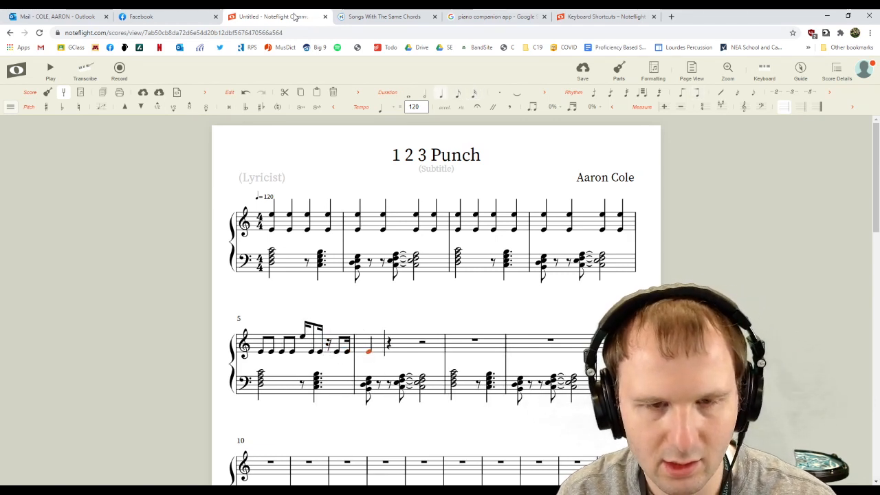
Start treble measure 6 with an eighth-note high E followed by an eighth-note low E.
{"action": "key", "text": "4"}
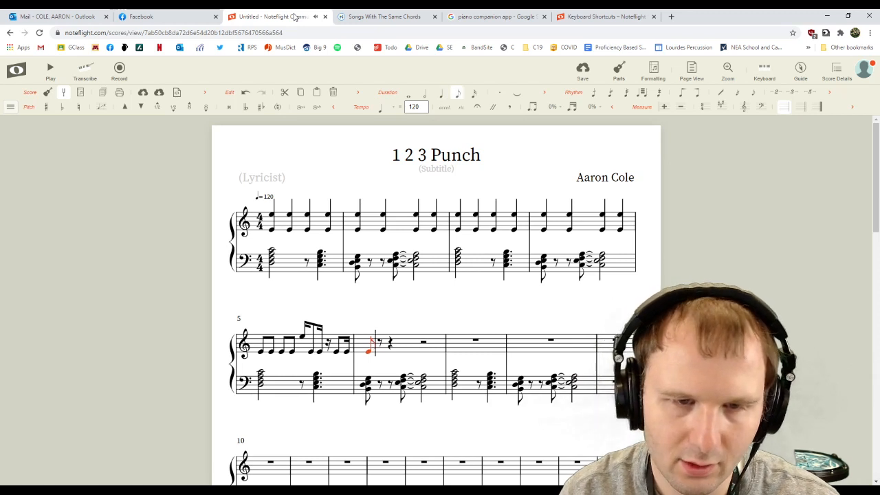
{"action": "key", "text": "ctrl+Up"}
{"action": "key", "text": "Right"}
{"action": "key", "text": "e"}
{"action": "key", "text": "ctrl+Down"}
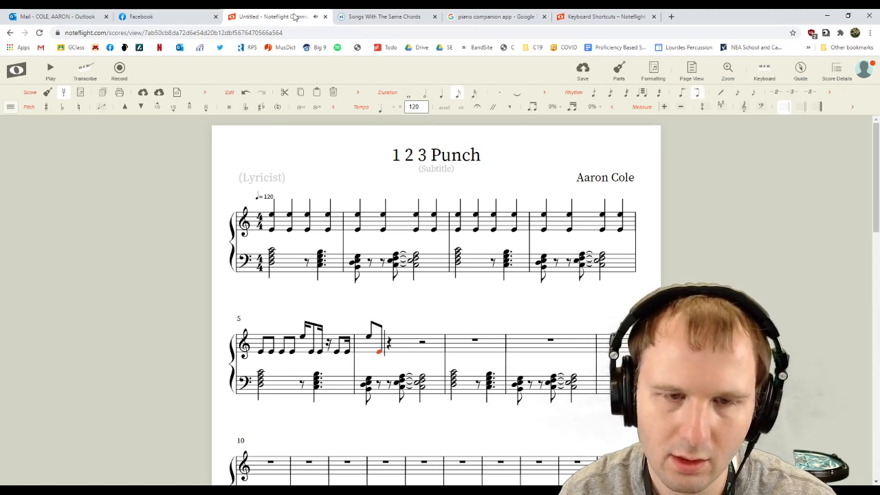
{"action": "key", "text": "Right"}
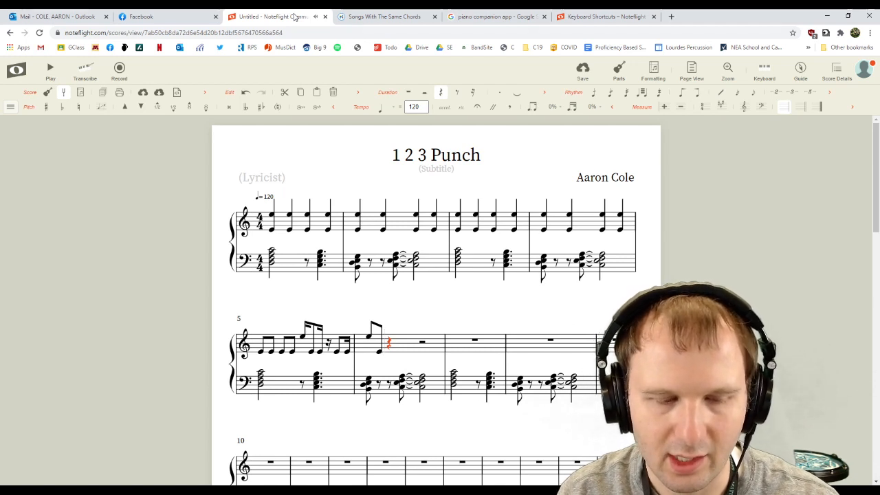
Fill beat 2 of treble measure 6 with a sixteenth-note E an octave above the high E, an eighth-note high E and a sixteenth-note high E.
{"action": "key", "text": "e"}
{"action": "key", "text": "Right"}
{"action": "key", "text": "Left"}
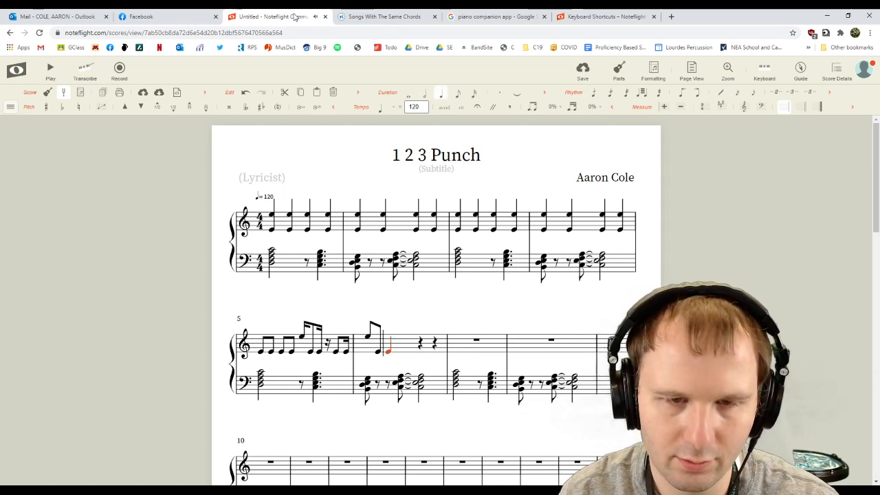
{"action": "key", "text": "4"}
{"action": "key", "text": "3"}
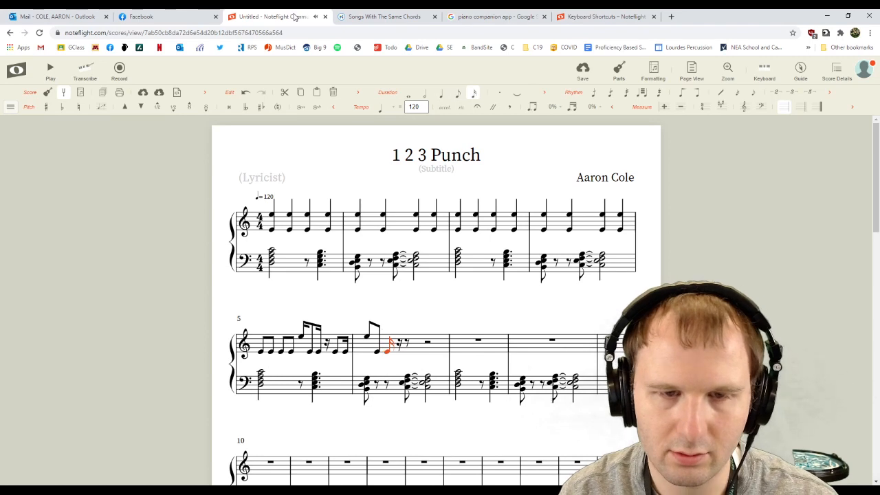
{"action": "key", "text": "Right"}
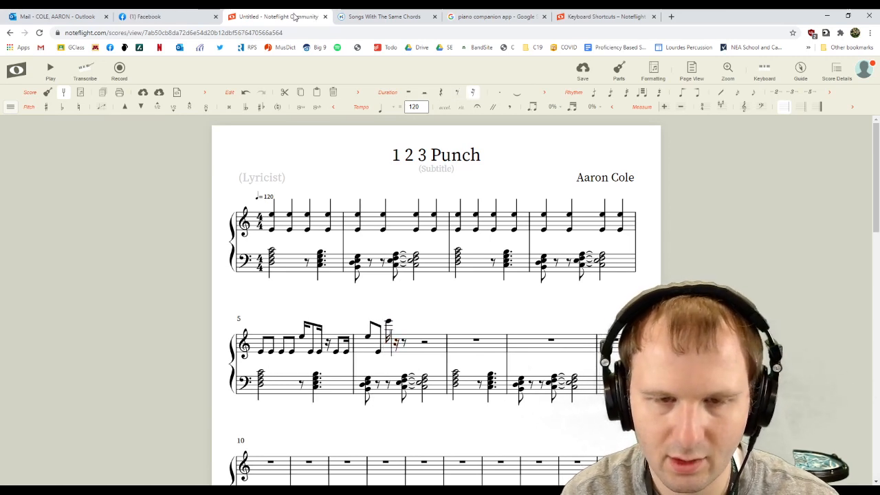
{"action": "key", "text": "e"}
{"action": "key", "text": "ctrl+Down"}
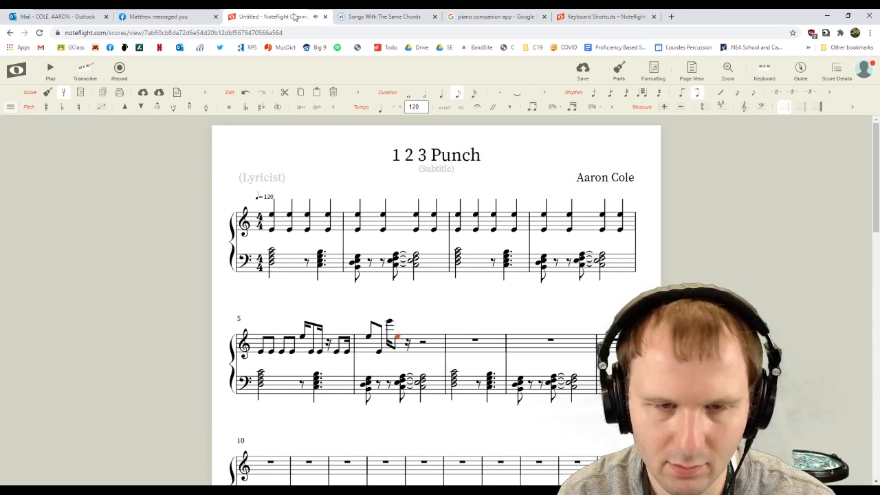
{"action": "key", "text": "Right"}
{"action": "key", "text": "e"}
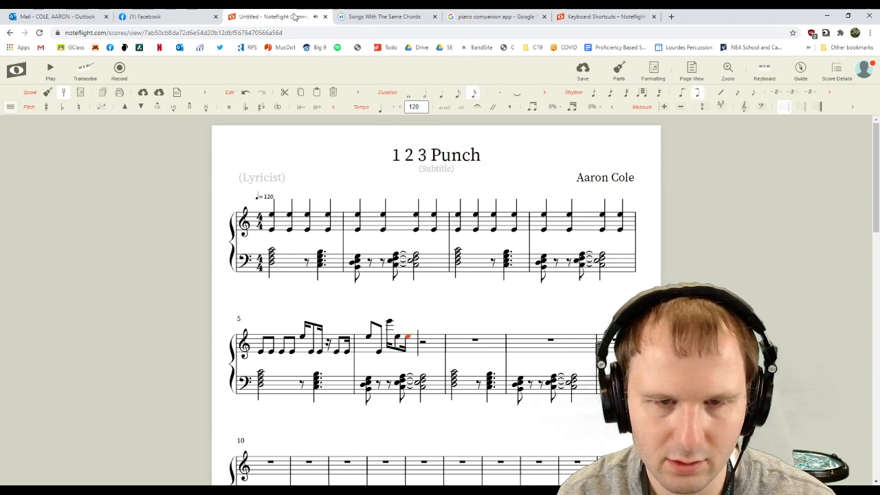
Fill beat 3 of treble measure 6 with a sixteenth rest, an eighth-note low E and a sixteenth-note low E.
{"action": "key", "text": "Right"}
{"action": "key", "text": "4"}
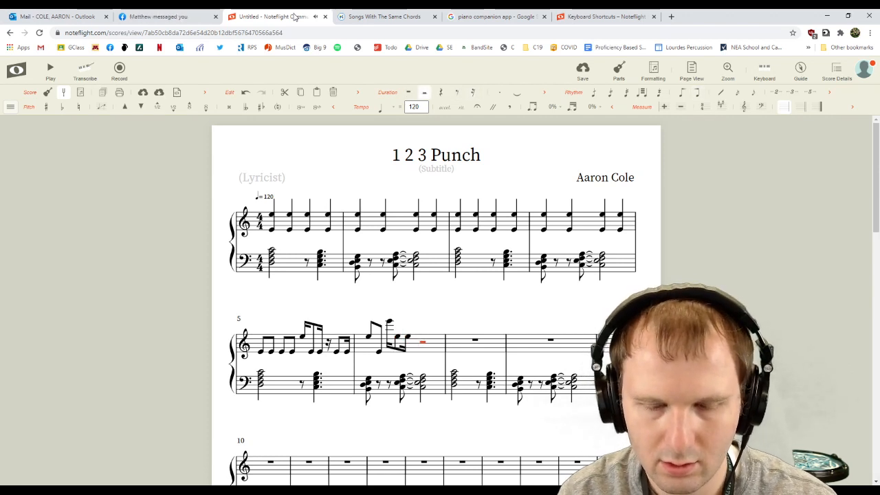
{"action": "key", "text": "["}
{"action": "key", "text": "Right"}
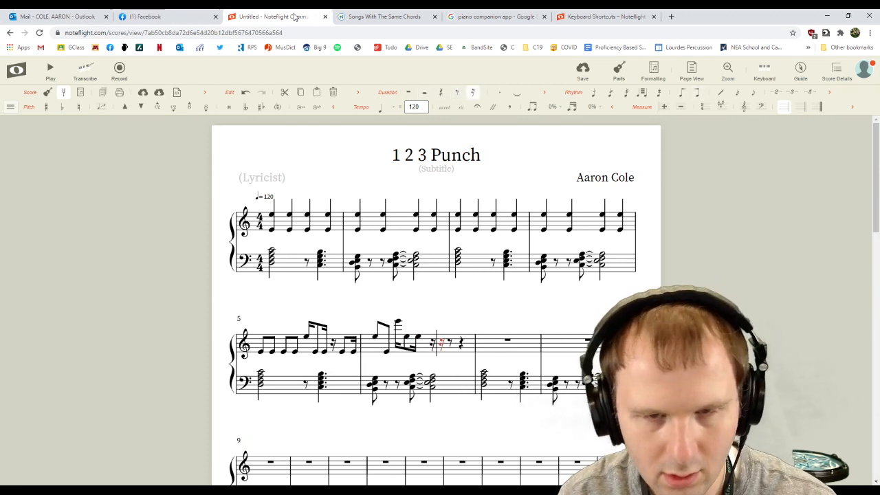
{"action": "key", "text": "]"}
{"action": "key", "text": "e"}
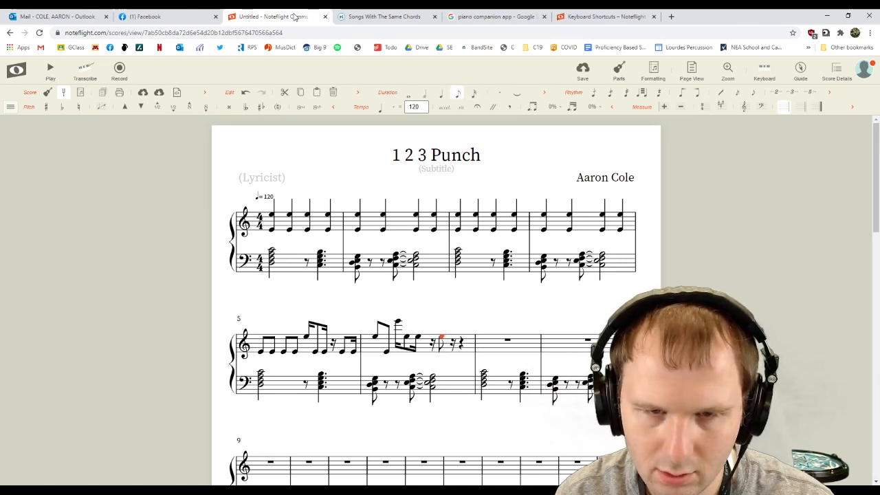
{"action": "key", "text": "ctrl+Down"}
{"action": "key", "text": "Right"}
{"action": "key", "text": "e"}
{"action": "key", "text": "Right"}
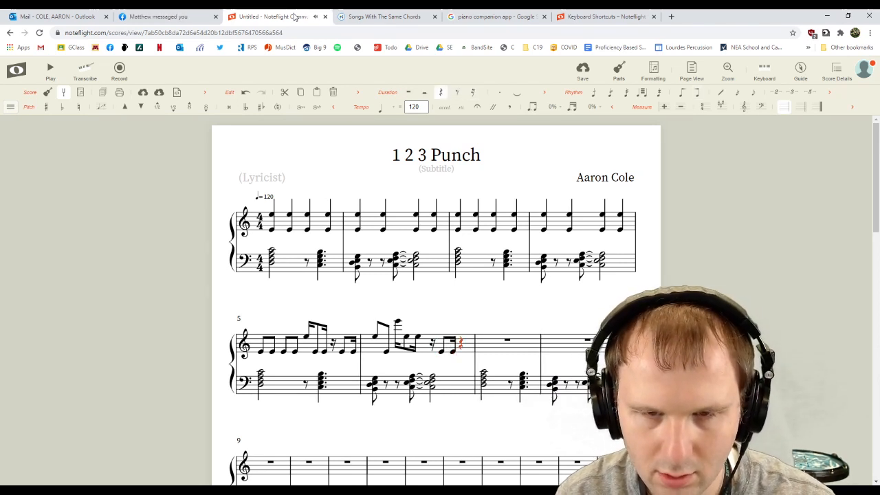
Complete beat 4 of treble measure 6 with two eighth-note low Es and clear the selection.
{"action": "key", "text": "["}
{"action": "key", "text": "e"}
{"action": "key", "text": "Right"}
{"action": "key", "text": "e"}
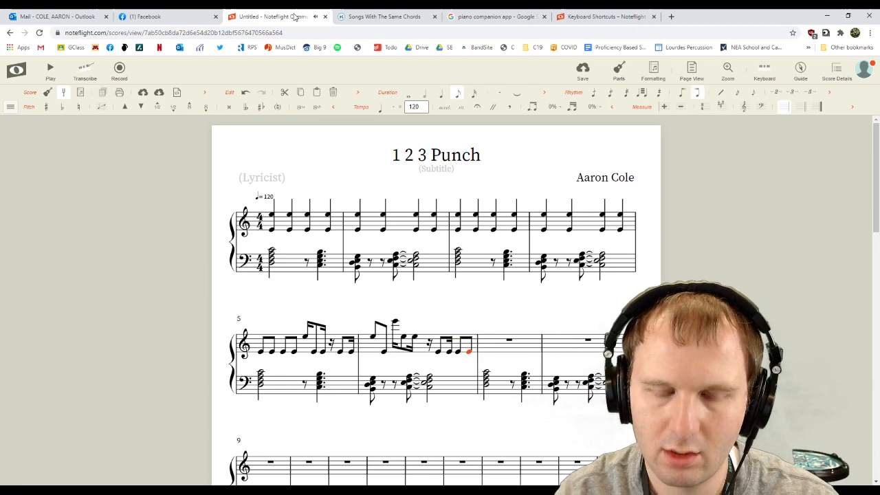
{"action": "key", "text": "Escape"}
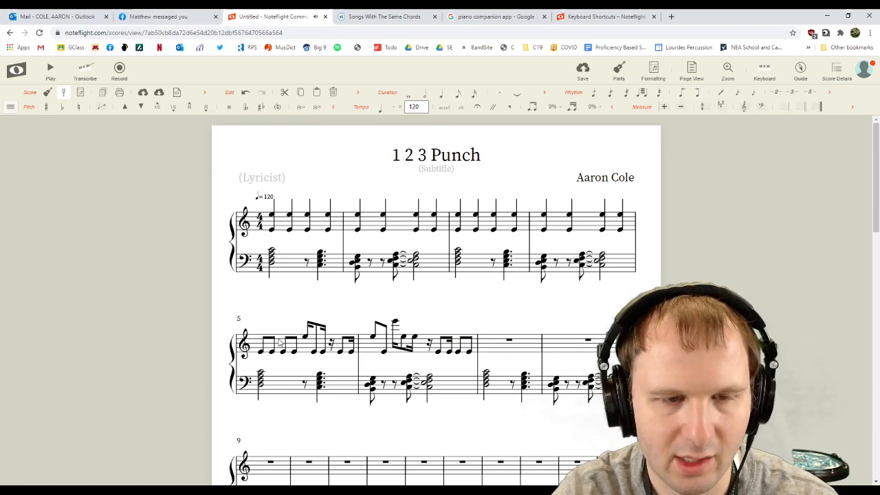
Play back the new melody from measure 5, pause it, and return to editing.
{"action": "left_click", "coordinate": [278, 342]}
{"action": "left_click", "coordinate": [50, 70]}
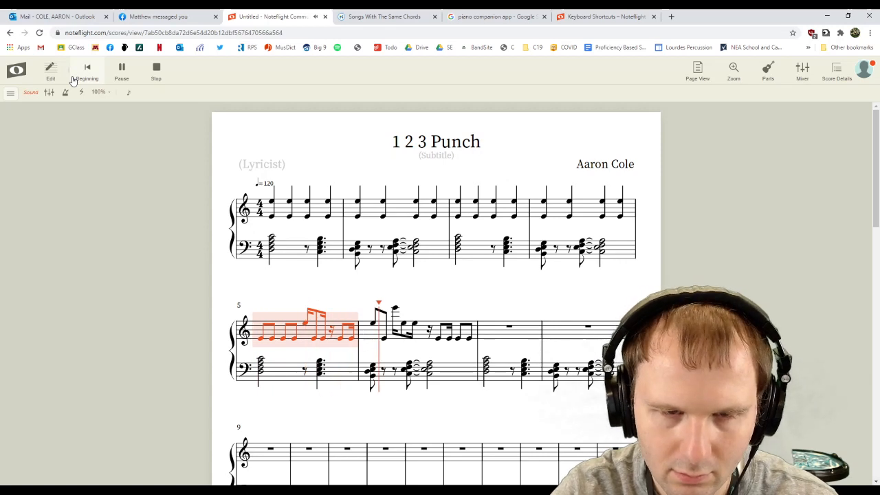
{"action": "key", "text": "space"}
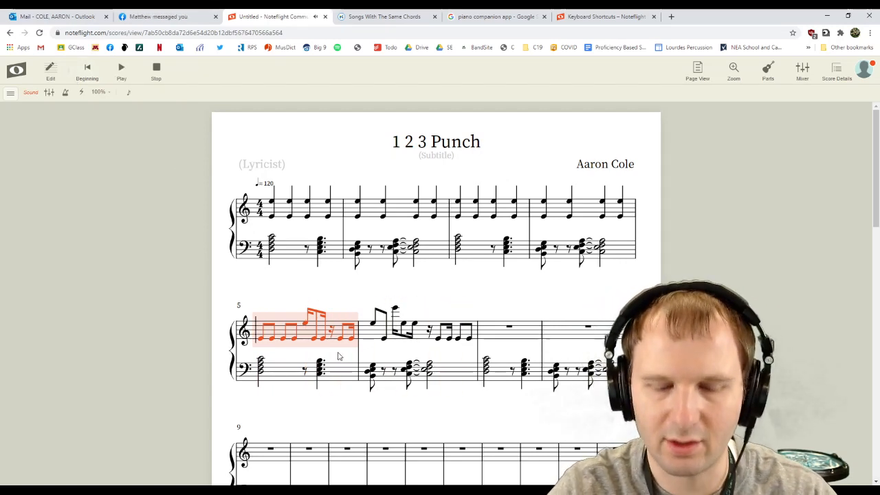
{"action": "left_click", "coordinate": [338, 327]}
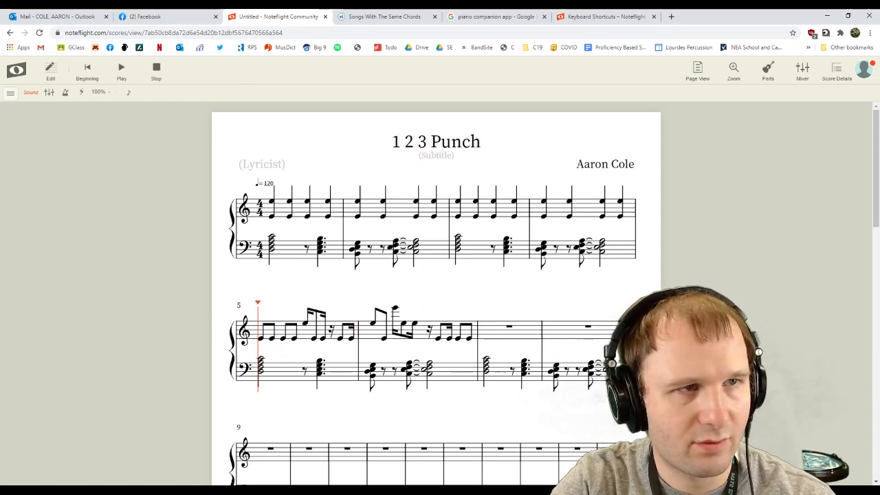
{"action": "left_click", "coordinate": [50, 71]}
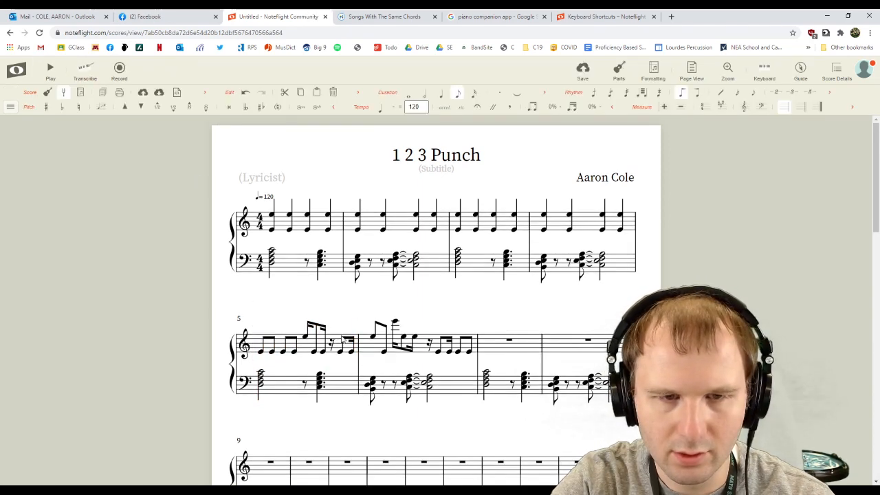
Copy the treble melody of measures 5 and 6 and paste it into treble measures 7 and 8.
{"action": "left_click", "coordinate": [341, 340]}
{"action": "left_click", "coordinate": [471, 343], "text": "shift"}
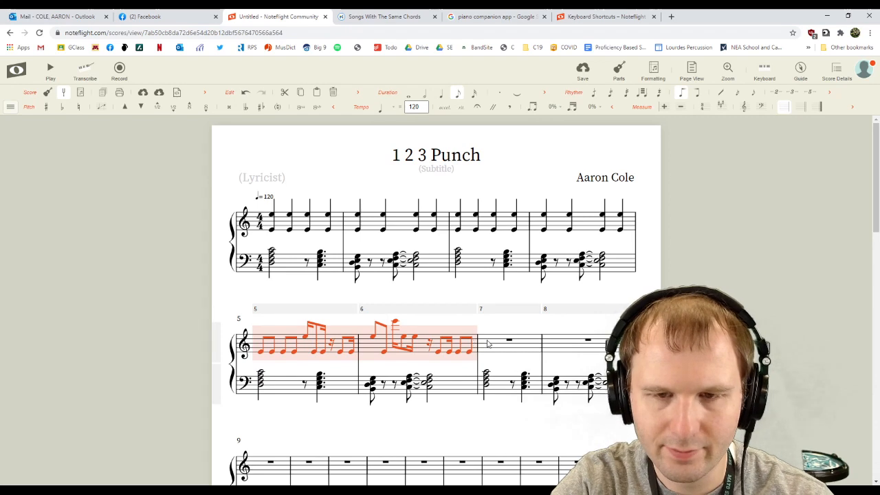
{"action": "left_click", "coordinate": [488, 343]}
{"action": "key", "text": "ctrl+v"}
{"action": "left_click", "coordinate": [411, 435]}
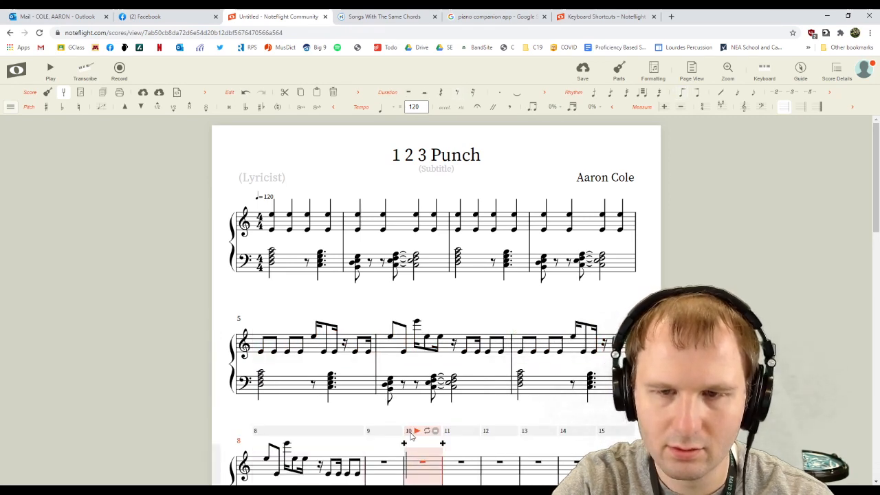
Review the first eight measures, selecting both staves from measure 1 to 8 and clearing the selection.
{"action": "scroll", "coordinate": [412, 413], "scroll_direction": "down", "scroll_amount": 1}
{"action": "left_click", "coordinate": [455, 288]}
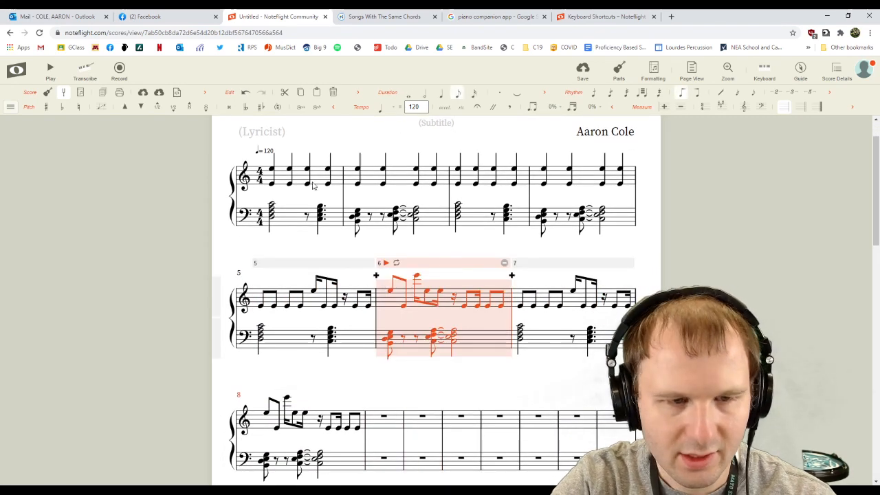
{"action": "scroll", "coordinate": [311, 176], "scroll_direction": "up", "scroll_amount": 1}
{"action": "scroll", "coordinate": [450, 255], "scroll_direction": "down", "scroll_amount": 1}
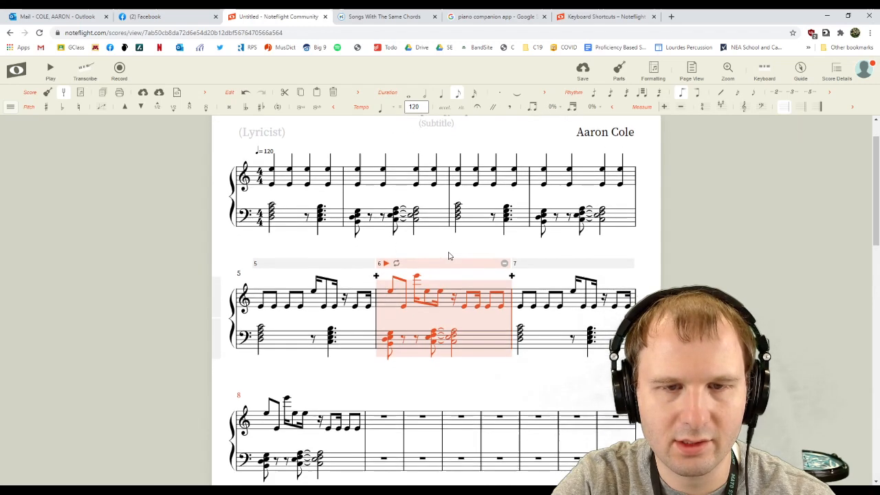
{"action": "left_click", "coordinate": [283, 181]}
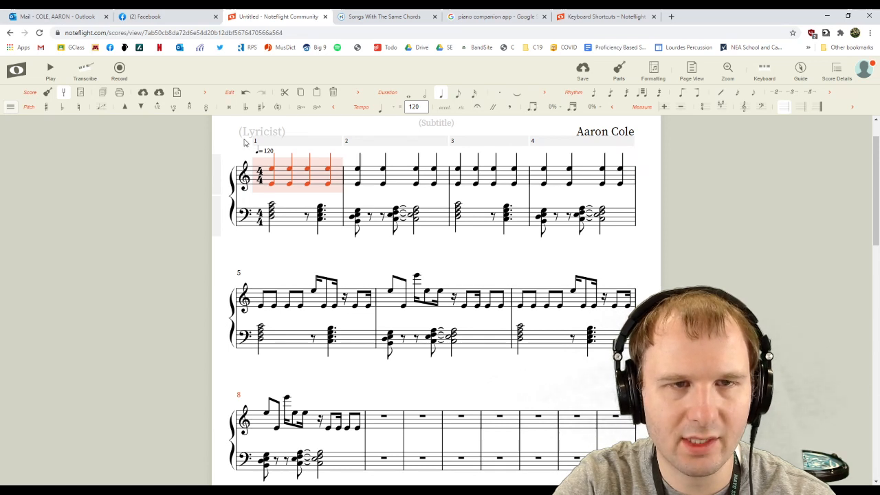
{"action": "left_click", "coordinate": [358, 258]}
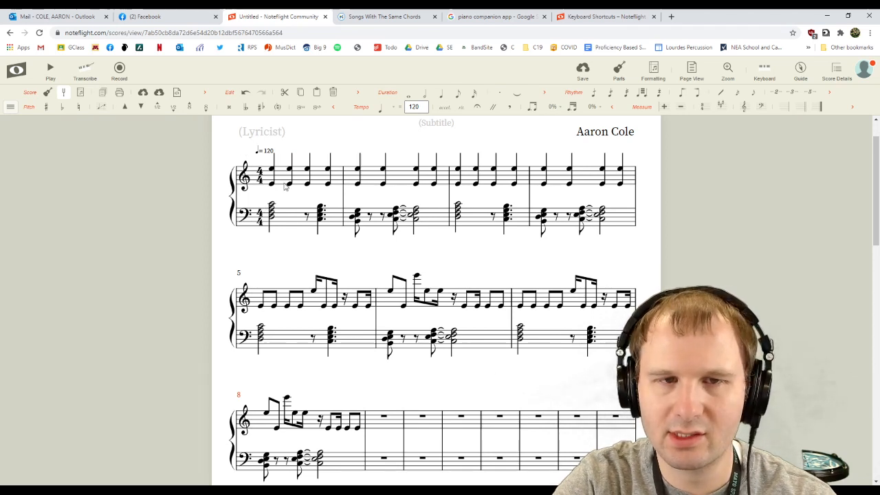
{"action": "left_click", "coordinate": [336, 465]}
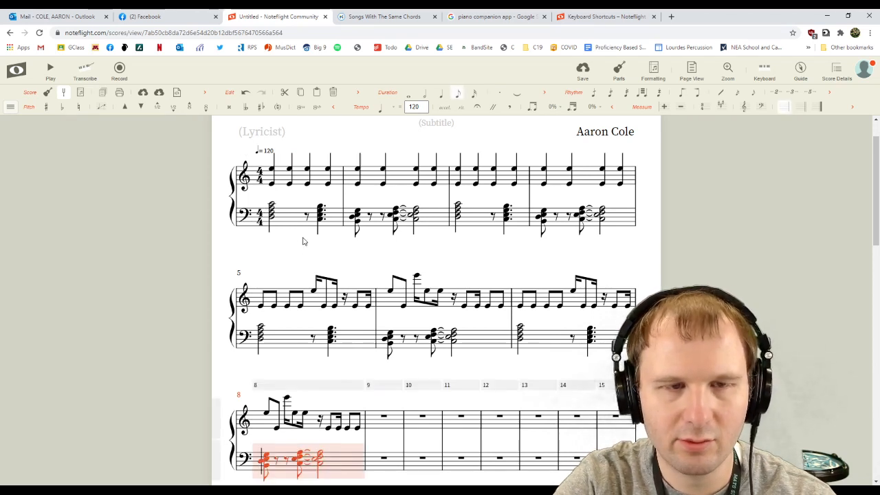
{"action": "left_click", "coordinate": [300, 187], "text": "shift"}
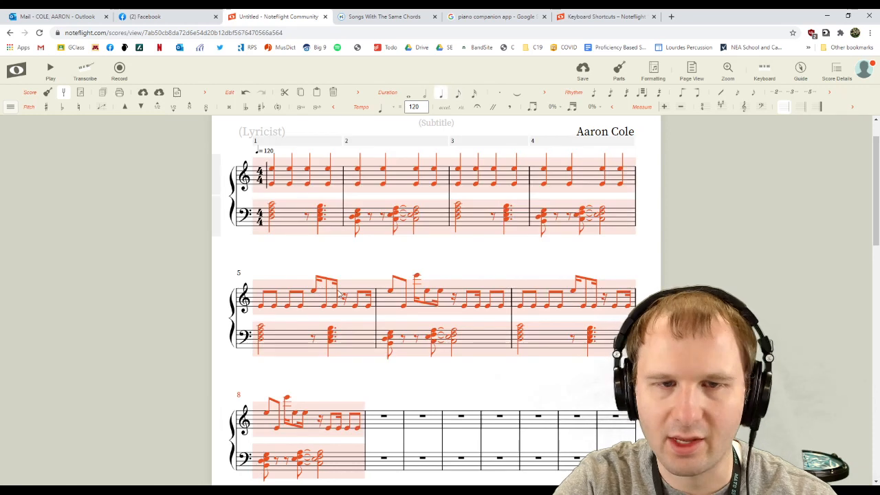
{"action": "left_click", "coordinate": [361, 252]}
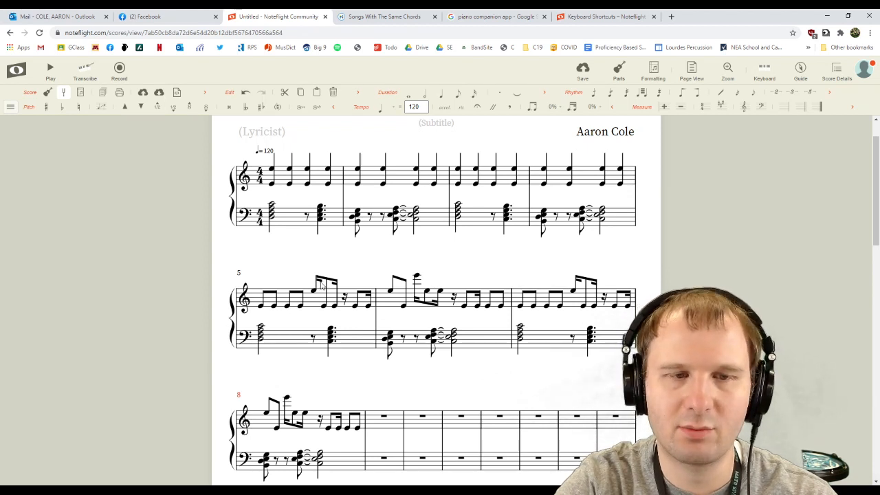
Play back measures 5 to 8, pause playback, and return to editing at measure 5.
{"action": "left_click", "coordinate": [318, 306]}
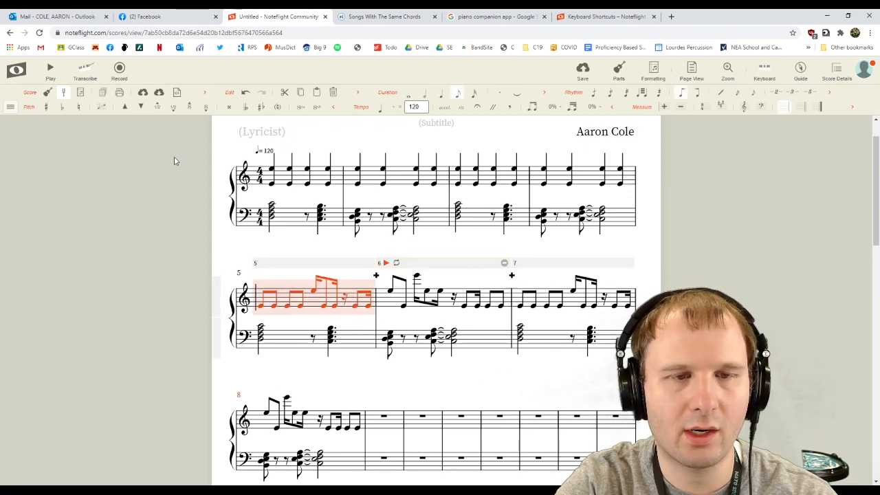
{"action": "left_click", "coordinate": [51, 69]}
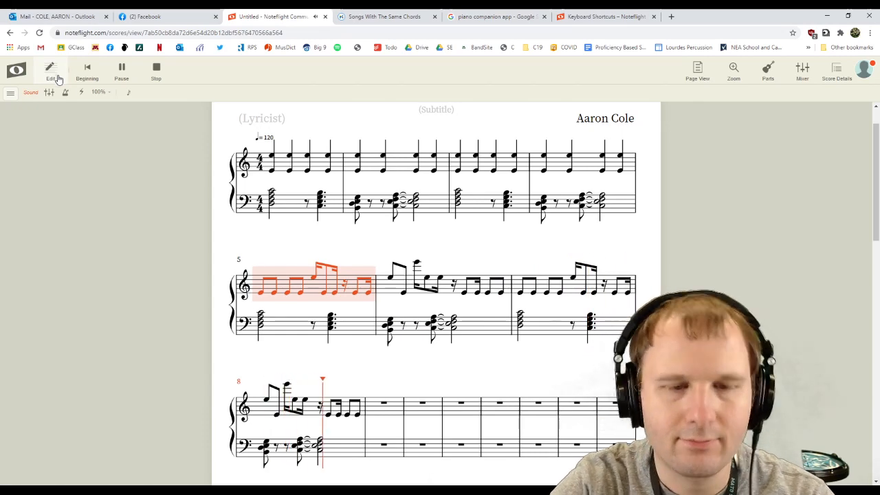
{"action": "key", "text": "space"}
{"action": "scroll", "coordinate": [394, 334], "scroll_direction": "down", "scroll_amount": 1}
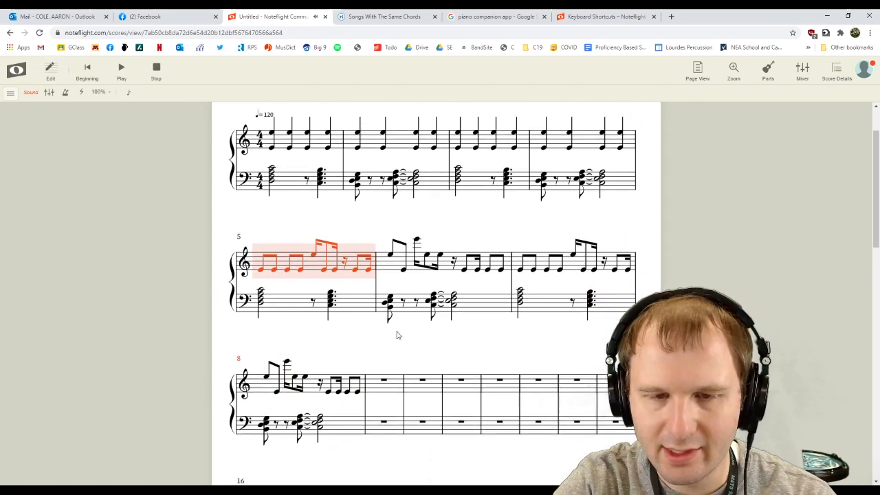
{"action": "left_click", "coordinate": [379, 371]}
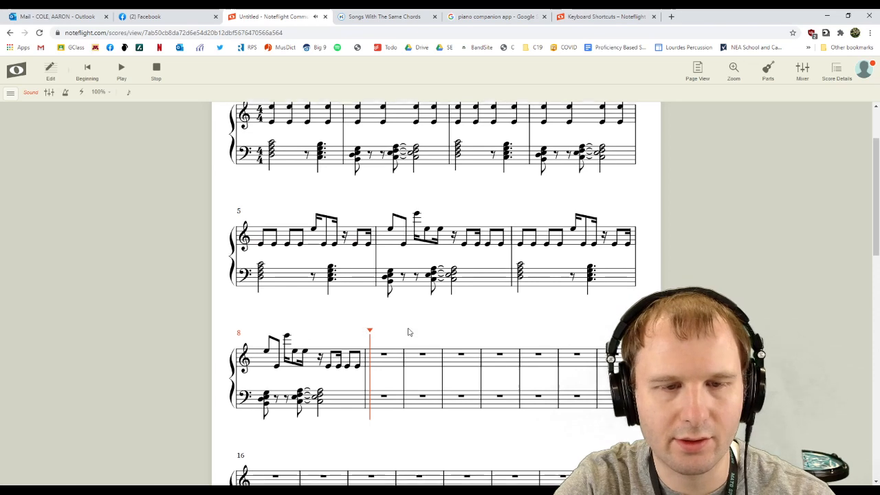
{"action": "scroll", "coordinate": [379, 288], "scroll_direction": "down", "scroll_amount": 1}
{"action": "scroll", "coordinate": [357, 275], "scroll_direction": "up", "scroll_amount": 2}
{"action": "scroll", "coordinate": [316, 248], "scroll_direction": "down", "scroll_amount": 1}
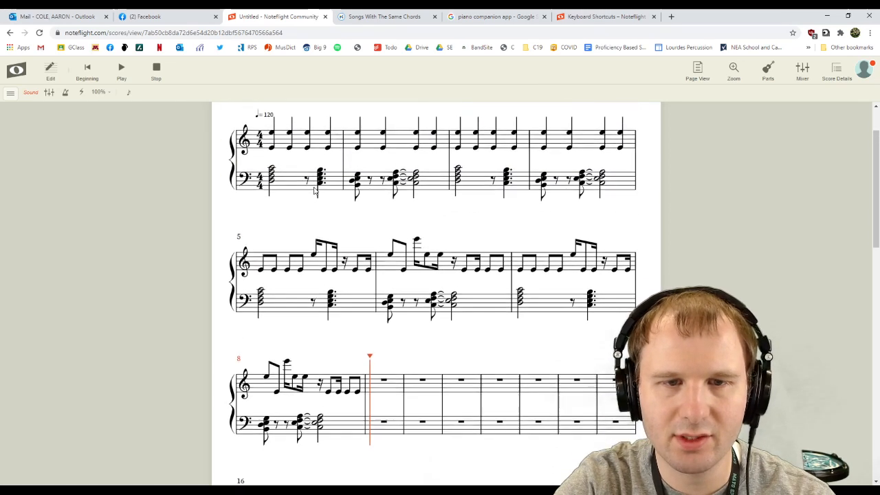
{"action": "left_click", "coordinate": [311, 240]}
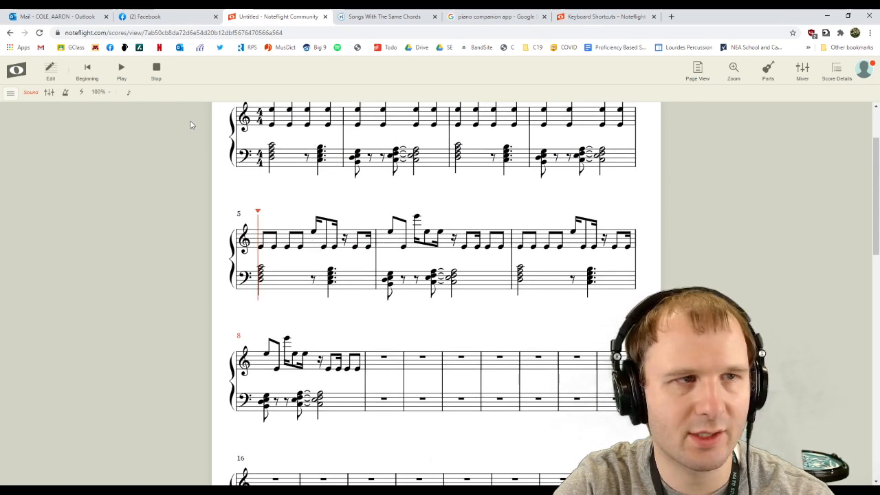
{"action": "left_click", "coordinate": [49, 73]}
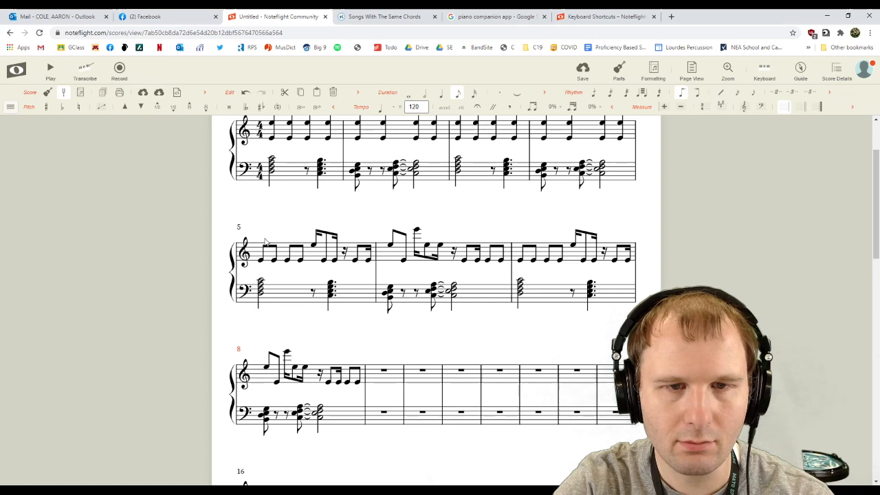
Copy both staves of measures 5 to 8 and paste them into both staves of measures 9 to 12.
{"action": "left_click", "coordinate": [318, 261]}
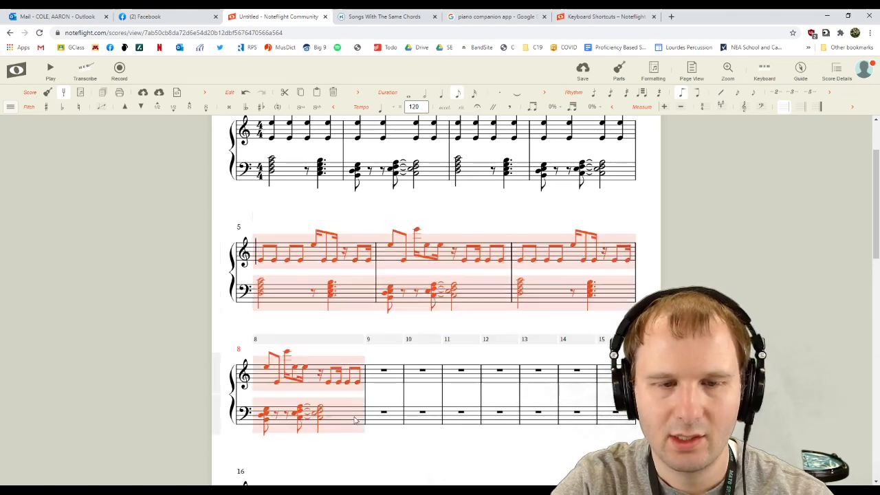
{"action": "left_click", "coordinate": [358, 421], "text": "shift"}
{"action": "key", "text": "ctrl+c"}
{"action": "left_click", "coordinate": [387, 377]}
{"action": "key", "text": "ctrl+v"}
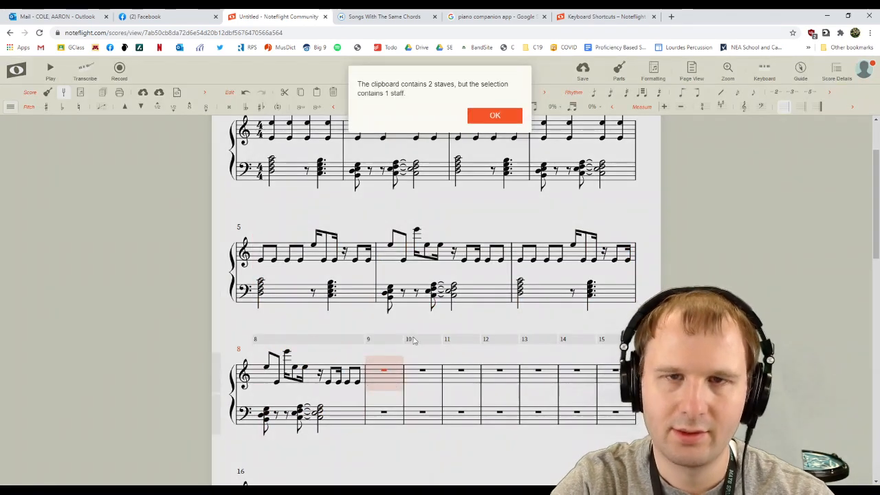
{"action": "left_click", "coordinate": [495, 115]}
{"action": "left_click", "coordinate": [396, 411], "text": "shift"}
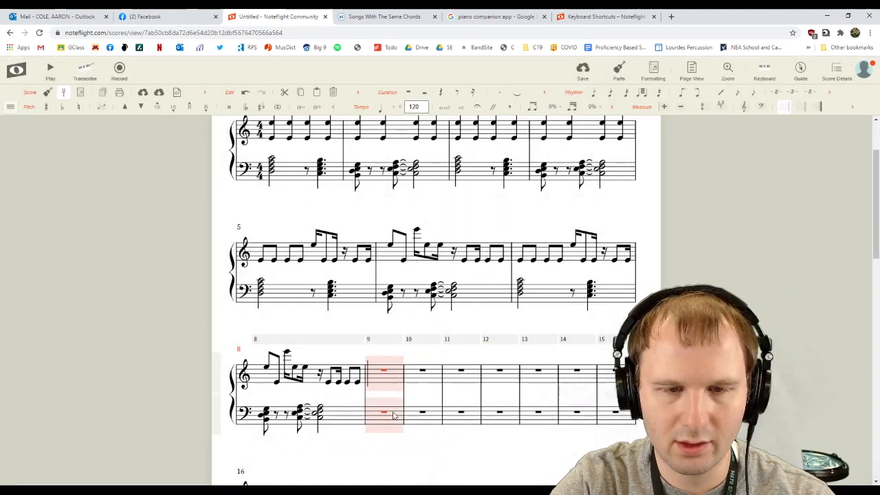
{"action": "left_click", "coordinate": [500, 383], "text": "shift"}
{"action": "key", "text": "ctrl+v"}
{"action": "scroll", "coordinate": [481, 305], "scroll_direction": "down", "scroll_amount": 2}
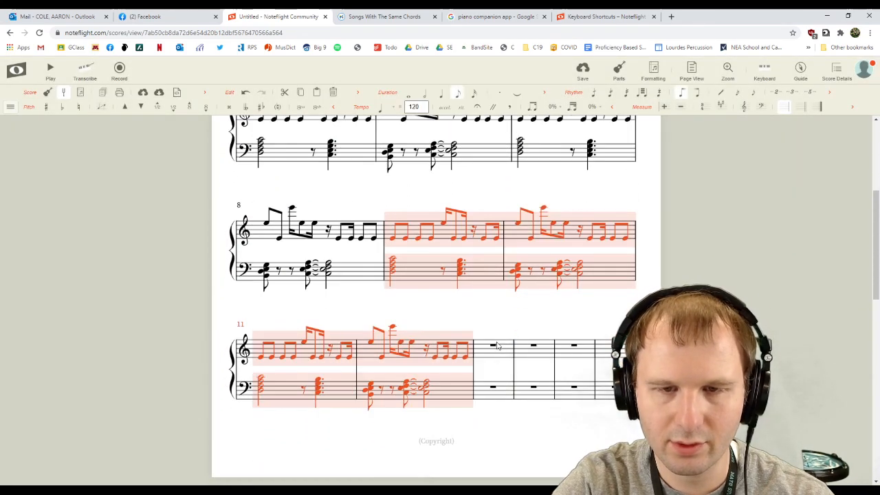
Rework the first bass chord of measure 9 as B-flat, D, F and A.
{"action": "left_click", "coordinate": [480, 302]}
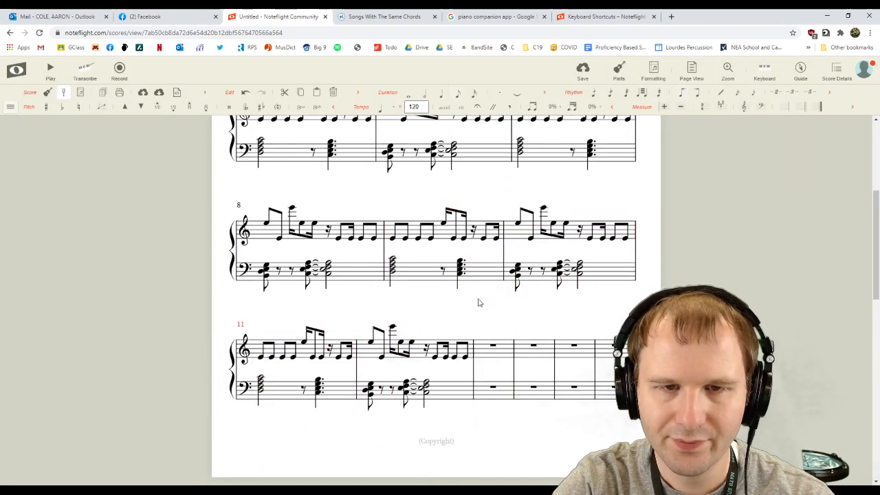
{"action": "left_click", "coordinate": [393, 272]}
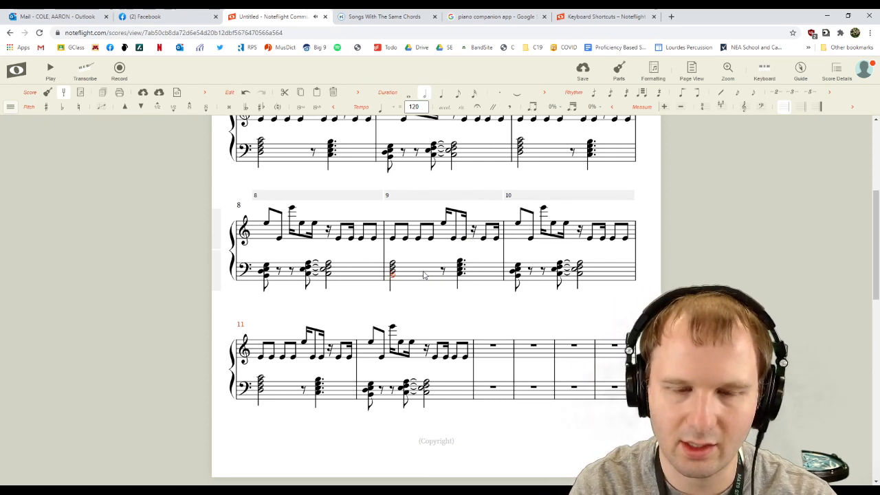
{"action": "key", "text": "minus"}
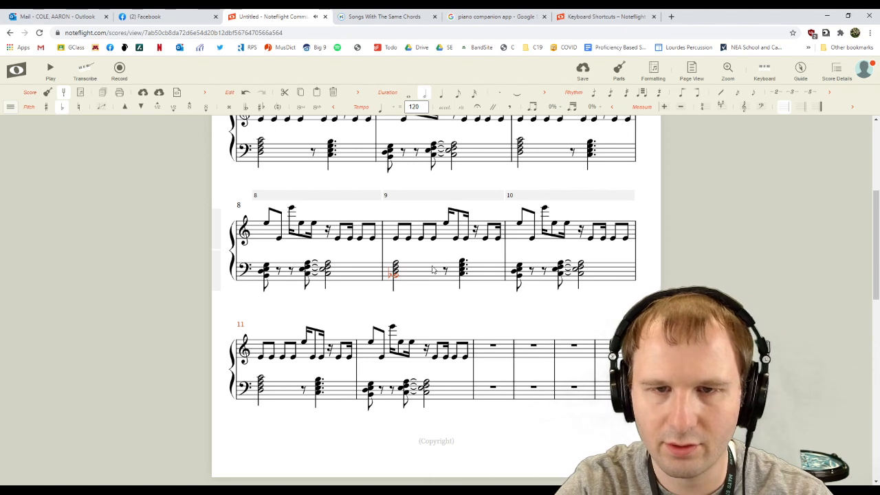
Change the second bass chord of measure 9 to A-flat, C, E and G, removing its top B.
{"action": "left_click", "coordinate": [463, 274]}
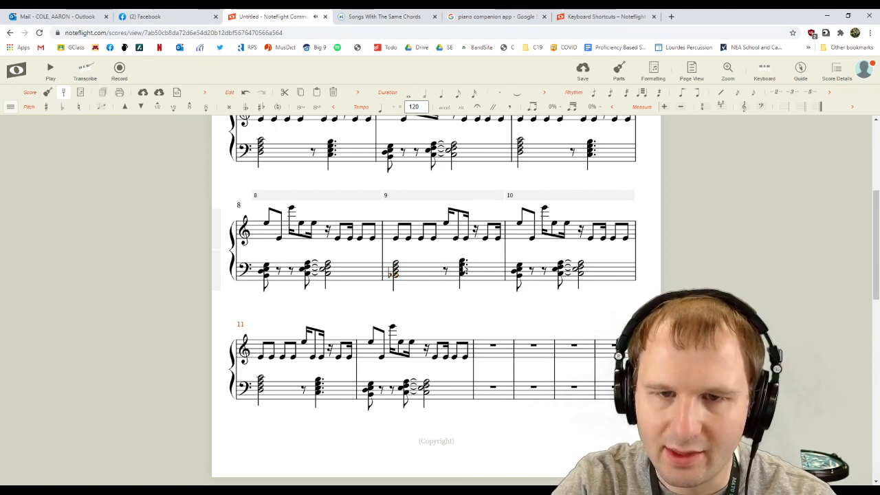
{"action": "left_click", "coordinate": [463, 261]}
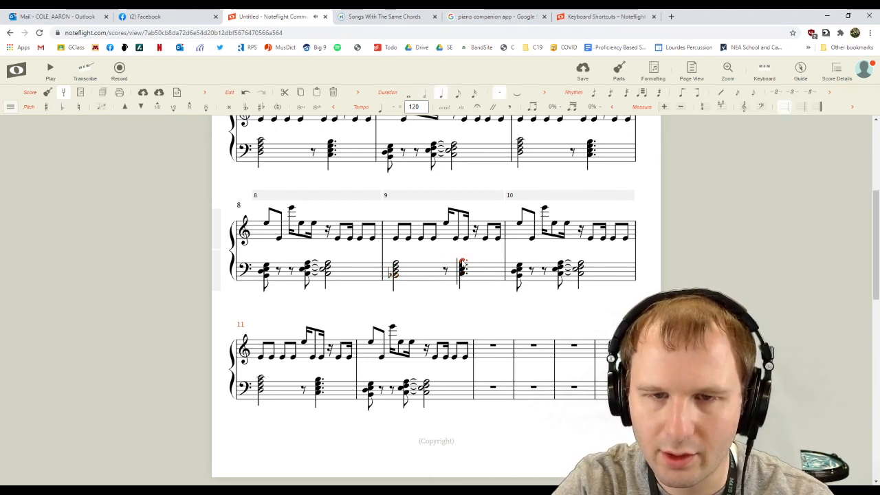
{"action": "key", "text": "minus"}
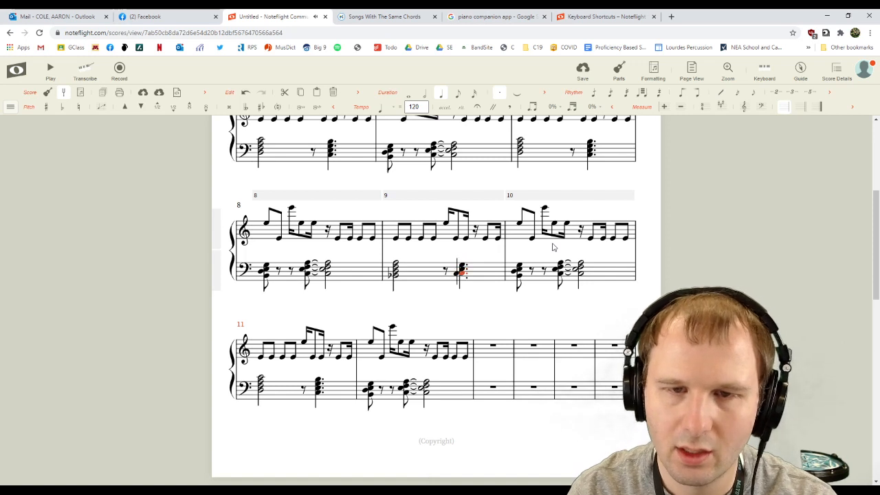
{"action": "key", "text": "minus"}
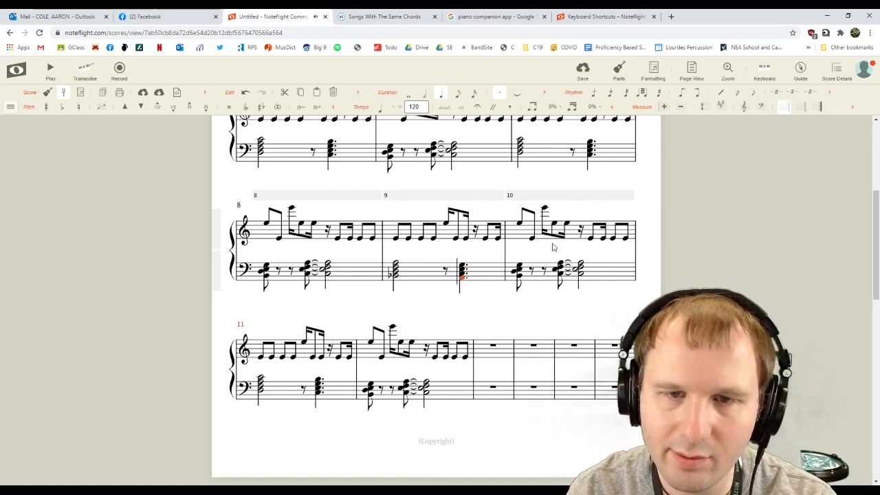
{"action": "key", "text": "minus"}
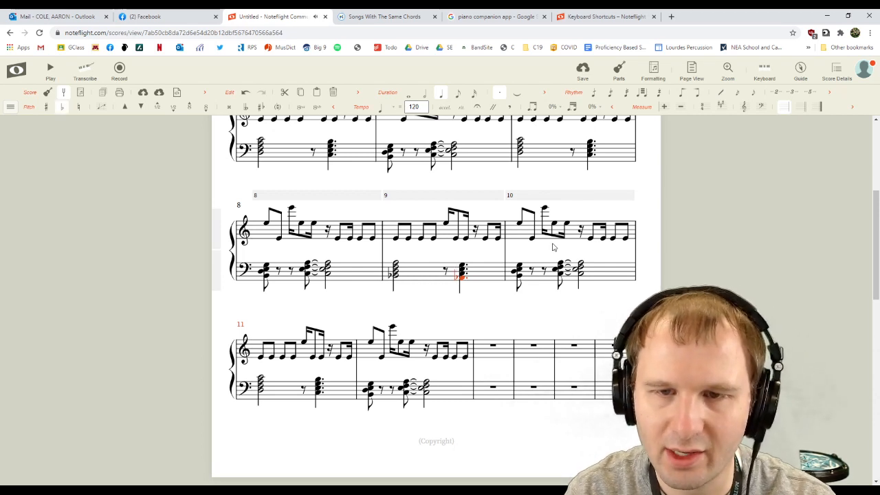
In bass measure 10, set the first chord's lowest note to A and the lowest note of the two tied chords to B-flat.
{"action": "key", "text": "Right"}
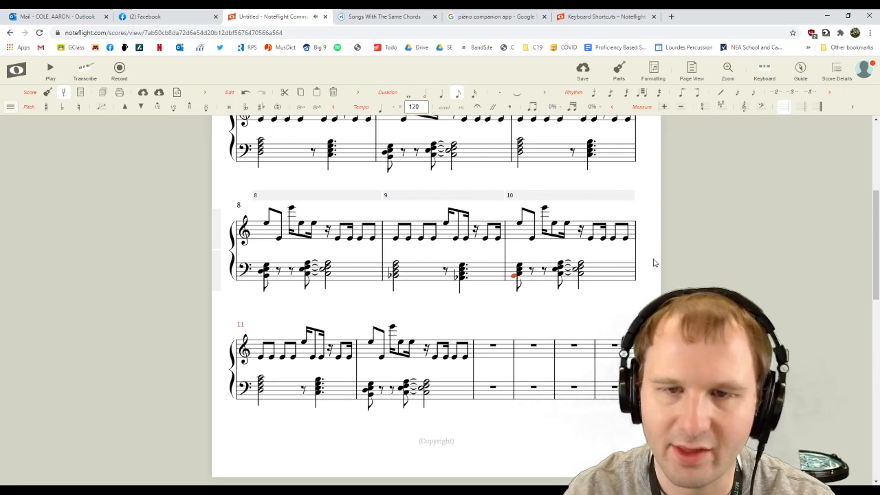
{"action": "key", "text": "Down"}
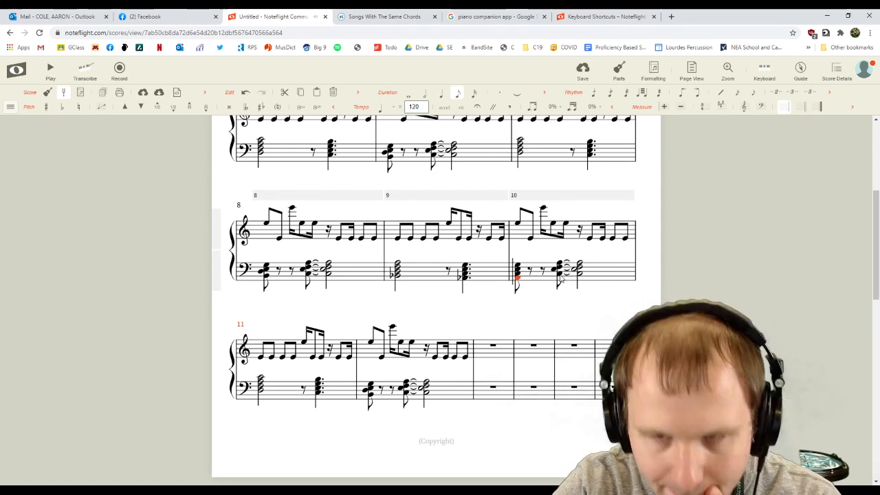
{"action": "left_click", "coordinate": [560, 275]}
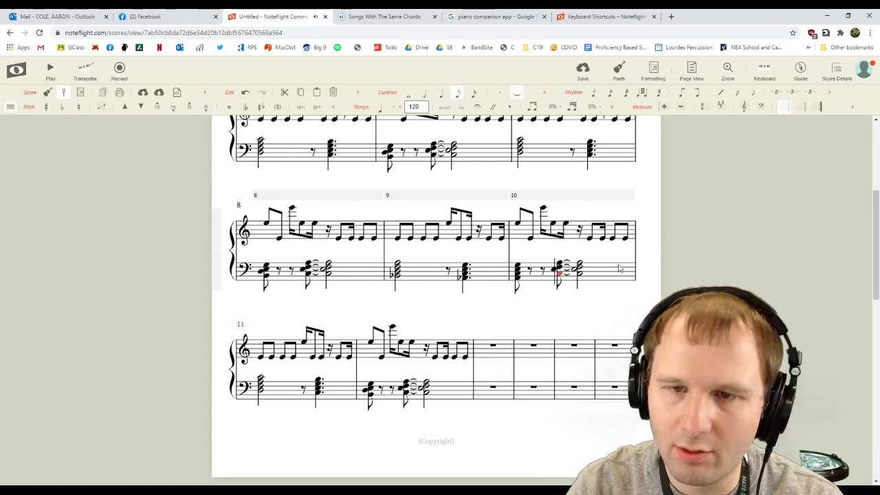
{"action": "key", "text": "Down"}
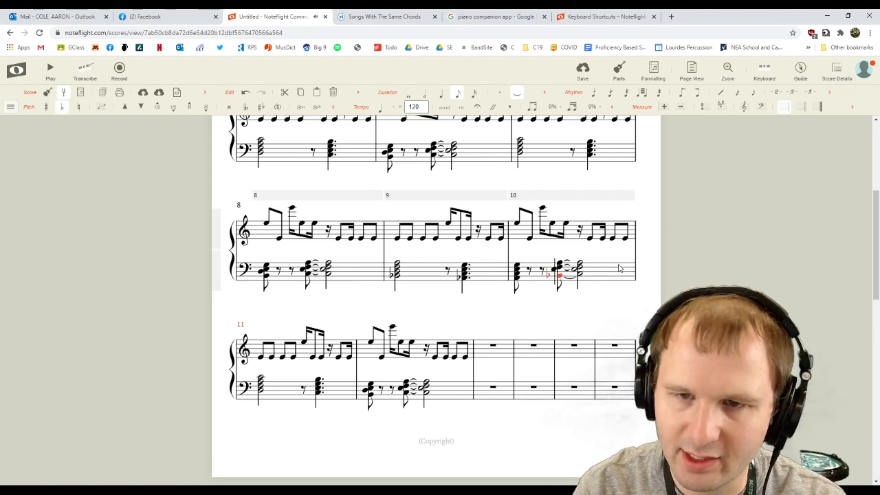
{"action": "key", "text": "Right"}
{"action": "key", "text": "alt+Down"}
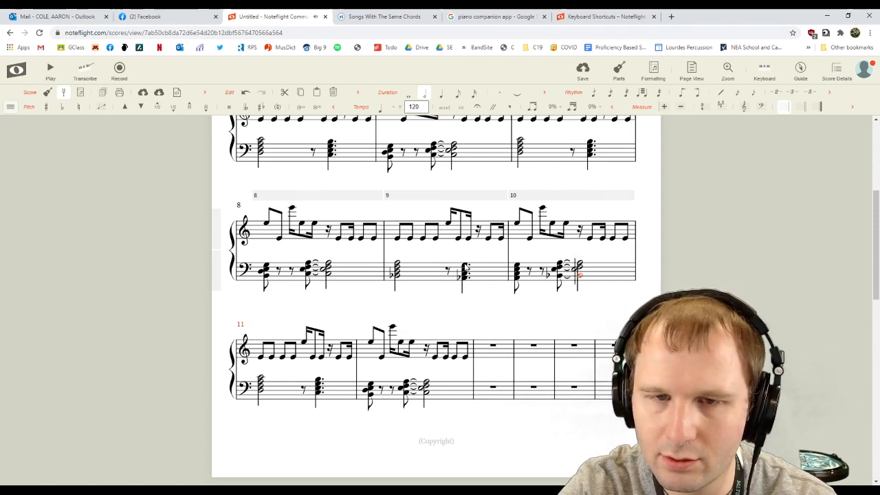
Play back the score from measure 9, move the playback position to measure 11, and return to editing.
{"action": "left_click", "coordinate": [406, 234]}
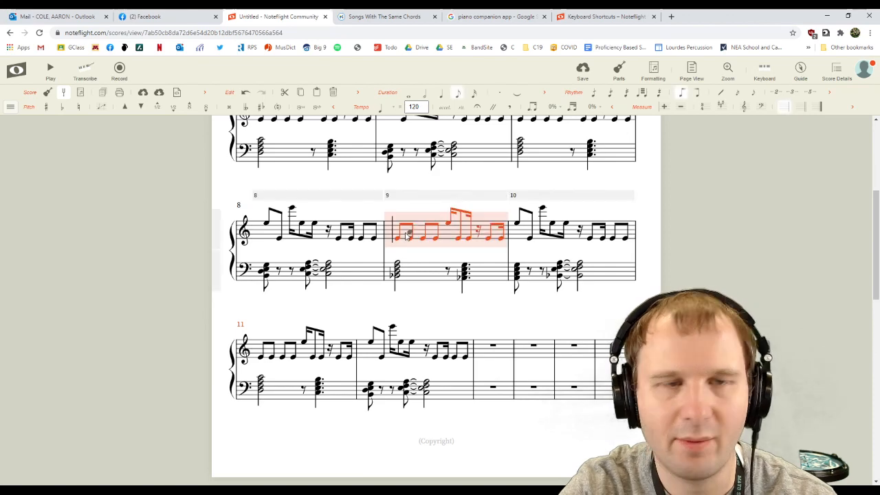
{"action": "left_click", "coordinate": [50, 68]}
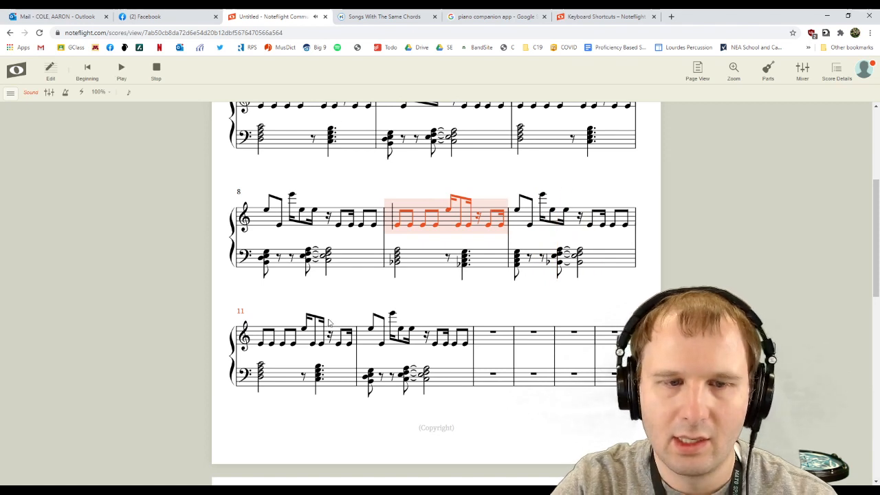
{"action": "left_click", "coordinate": [332, 288]}
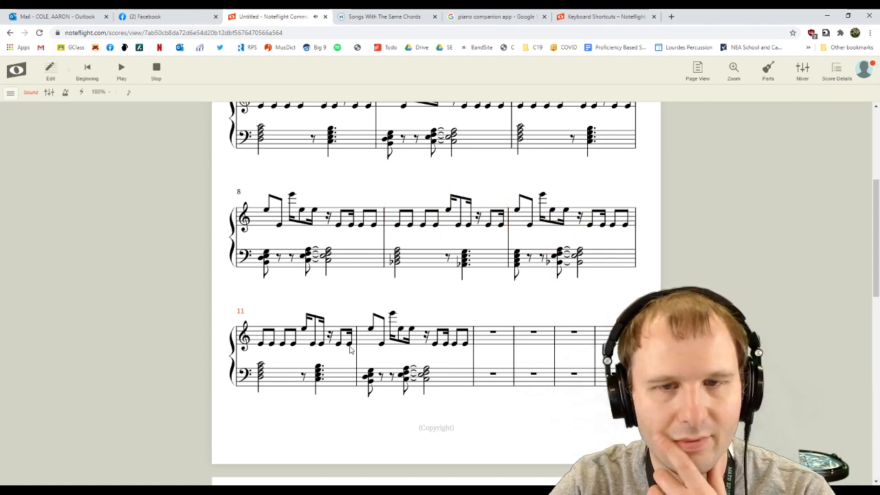
{"action": "scroll", "coordinate": [284, 359], "scroll_direction": "down", "scroll_amount": 1}
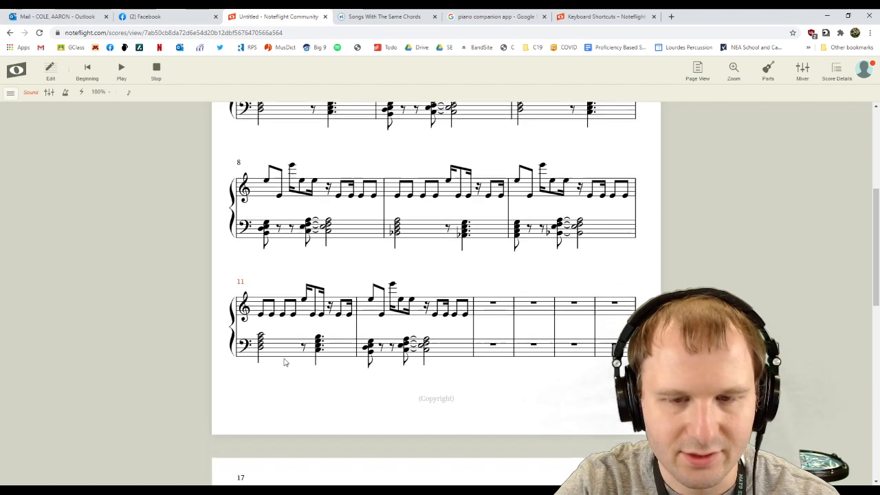
{"action": "left_click", "coordinate": [282, 323]}
{"action": "scroll", "coordinate": [360, 332], "scroll_direction": "down", "scroll_amount": 1}
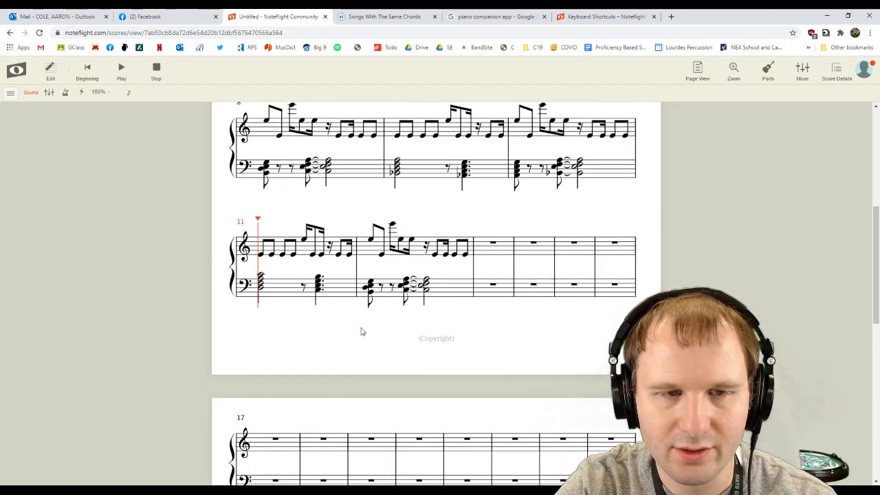
{"action": "left_click", "coordinate": [46, 71]}
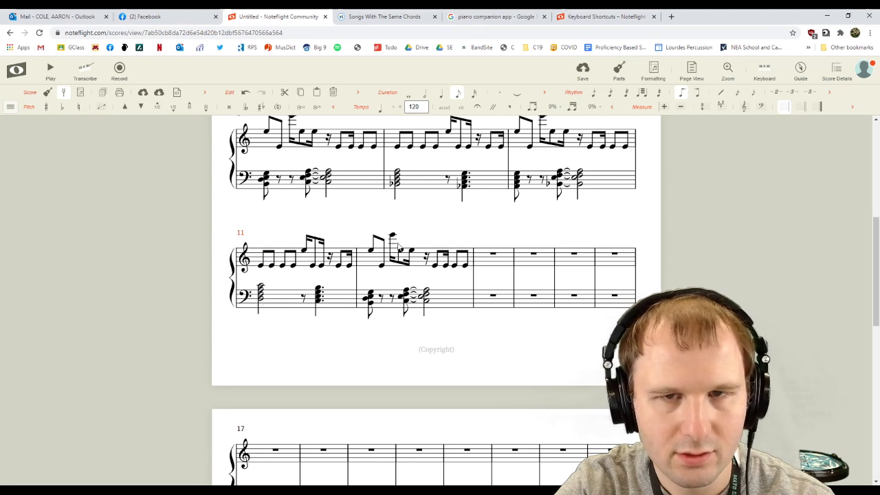
Copy the bass chords of measures 9 and 10 and paste them over bass measures 11 and 12.
{"action": "left_click", "coordinate": [426, 184]}
{"action": "left_click", "coordinate": [592, 185], "text": "shift"}
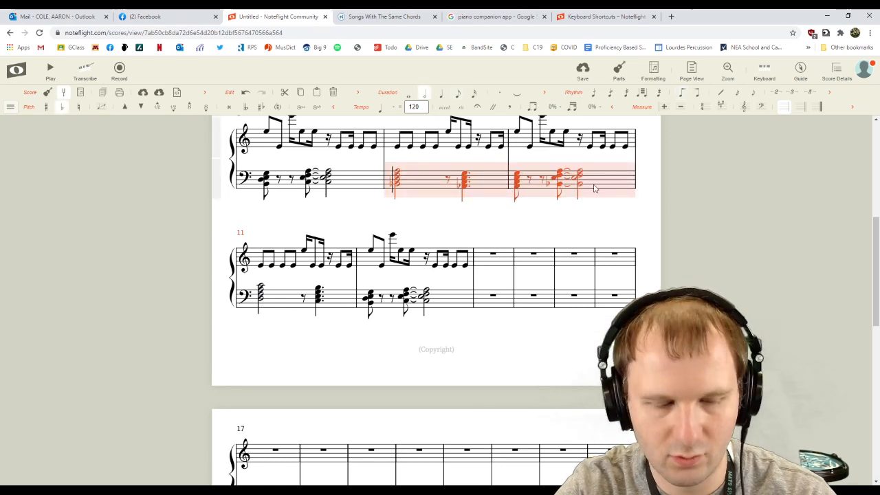
{"action": "key", "text": "ctrl+c"}
{"action": "left_click", "coordinate": [285, 303]}
{"action": "key", "text": "ctrl+v"}
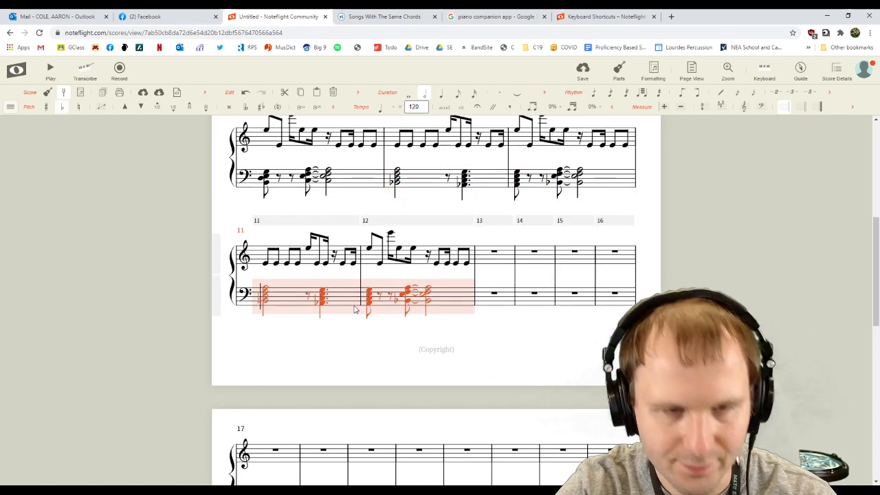
Rework the first bass chord of measure 11, lowering its lowest note to G-flat and flattening the D and A.
{"action": "left_click", "coordinate": [264, 303]}
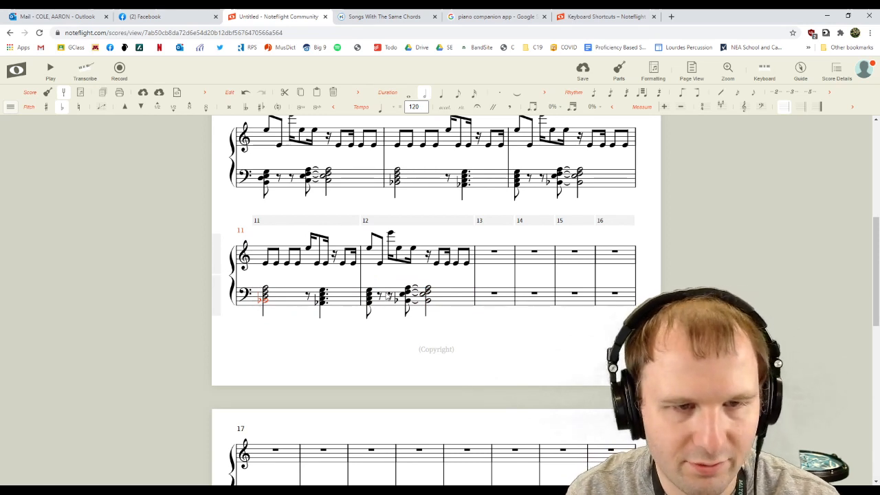
{"action": "key", "text": "Down"}
{"action": "key", "text": "Down"}
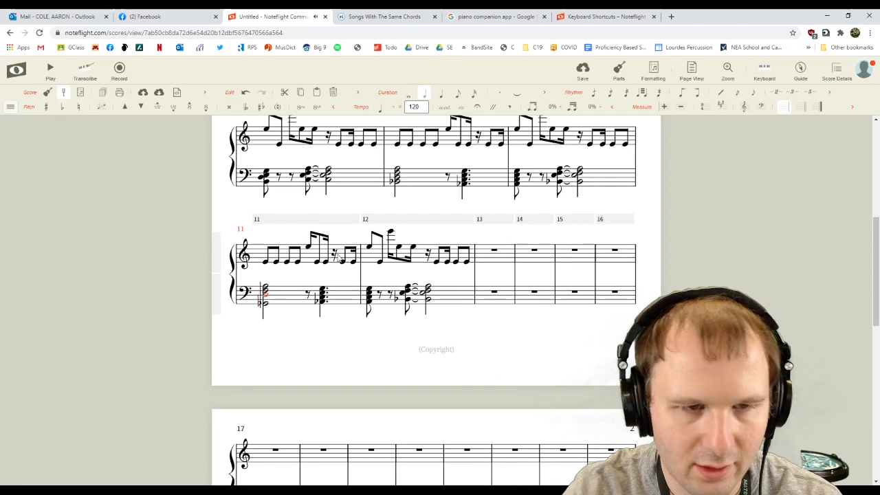
{"action": "key", "text": "Up"}
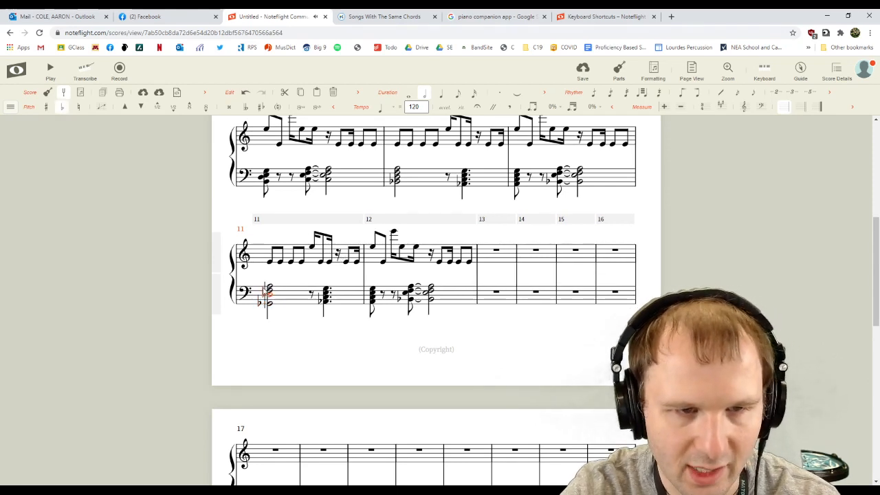
{"action": "left_click", "coordinate": [270, 293]}
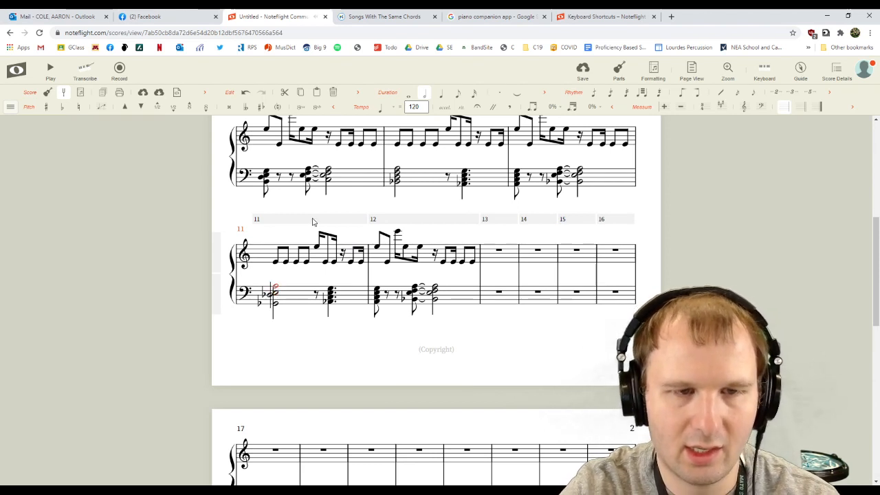
{"action": "key", "text": "minus"}
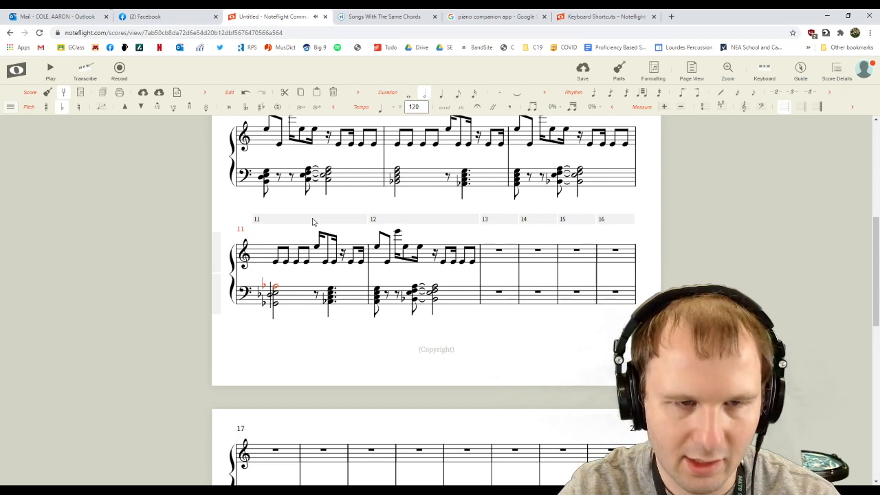
Lower the lowest note of measure 11's second bass chord to F.
{"action": "left_click", "coordinate": [330, 303]}
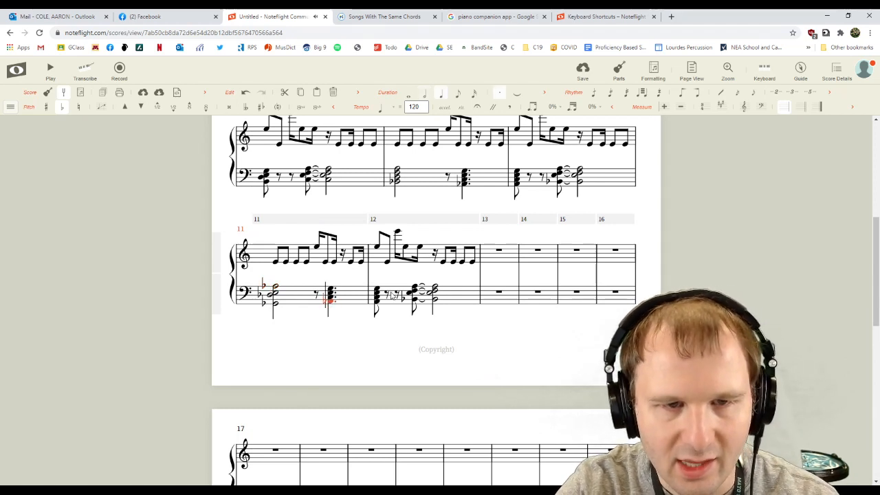
{"action": "key", "text": "Down"}
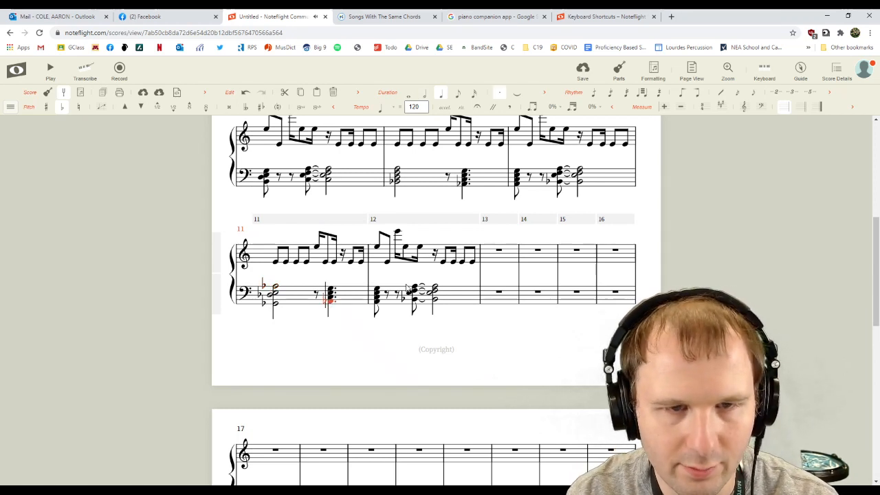
{"action": "left_click", "coordinate": [334, 289]}
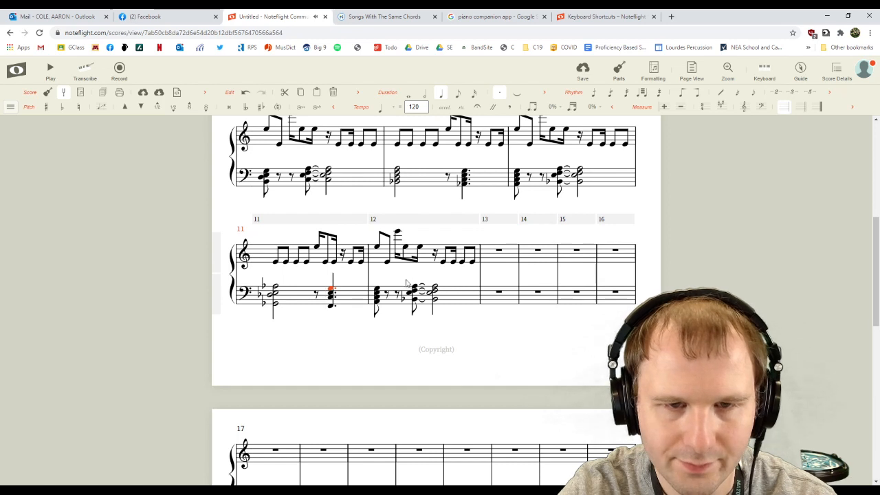
Lower the lowest note of measure 12's first bass chord to D.
{"action": "left_click", "coordinate": [377, 302]}
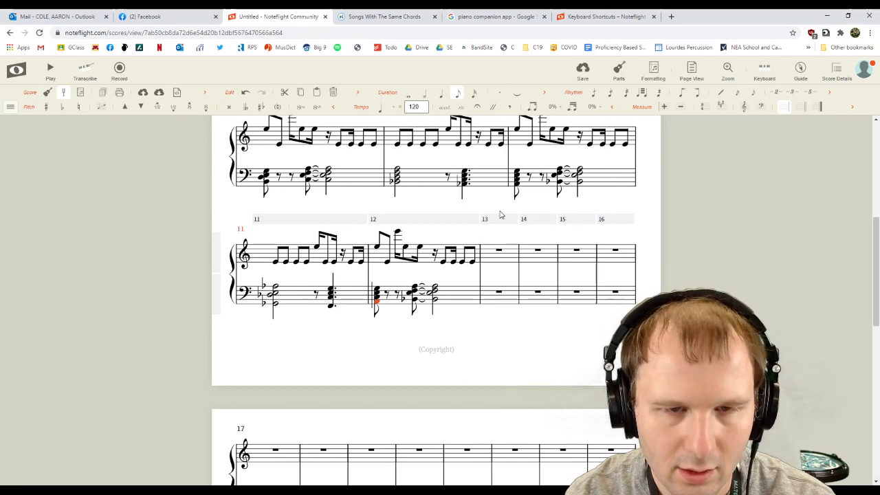
{"action": "key", "text": "Down"}
{"action": "key", "text": "Down"}
{"action": "key", "text": "Down"}
{"action": "key", "text": "Down"}
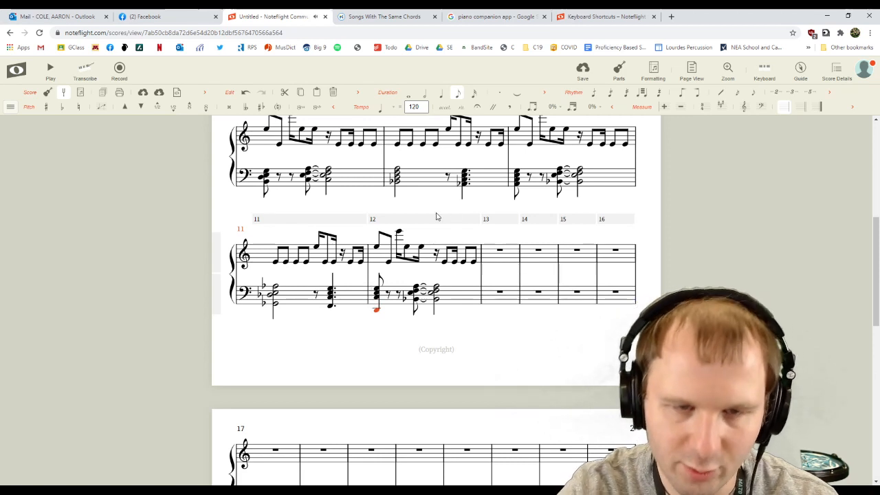
Delete the top G from measure 12's first bass chord, and try the whole chord an octave higher before moving it back down.
{"action": "left_click", "coordinate": [377, 289]}
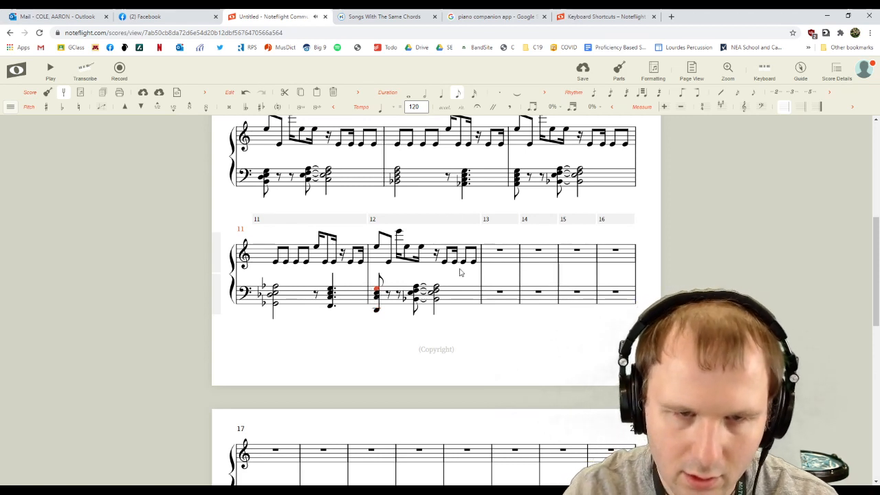
{"action": "key", "text": "Delete"}
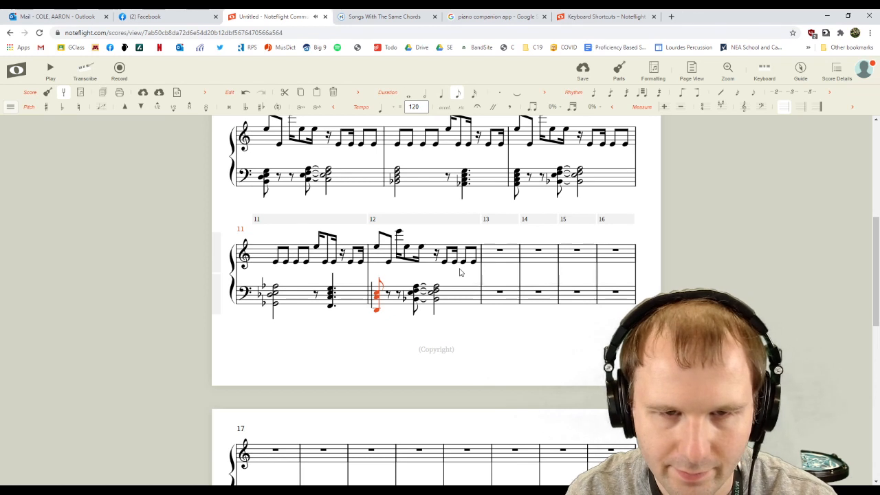
{"action": "key", "text": "shift+Left"}
{"action": "key", "text": "ctrl+Up"}
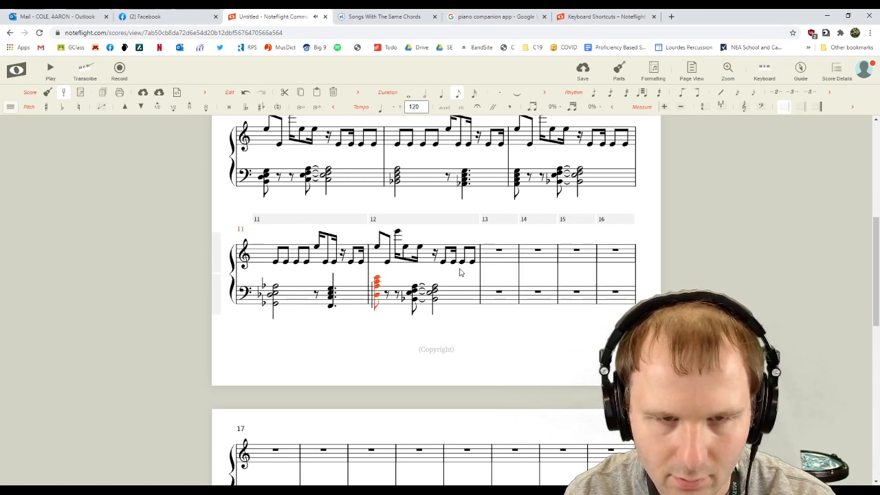
{"action": "key", "text": "ctrl+Down"}
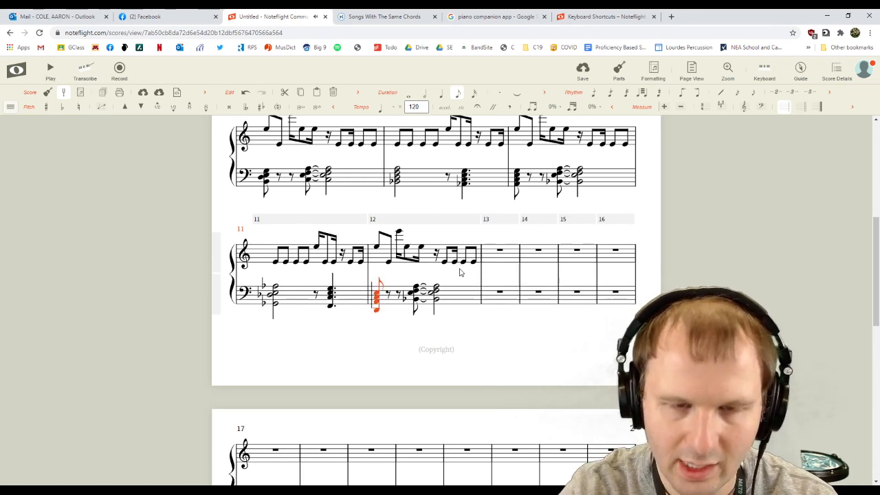
Raise the A in measure 12's first bass chord by an octave.
{"action": "left_click", "coordinate": [376, 326]}
{"action": "key", "text": "ctrl+z"}
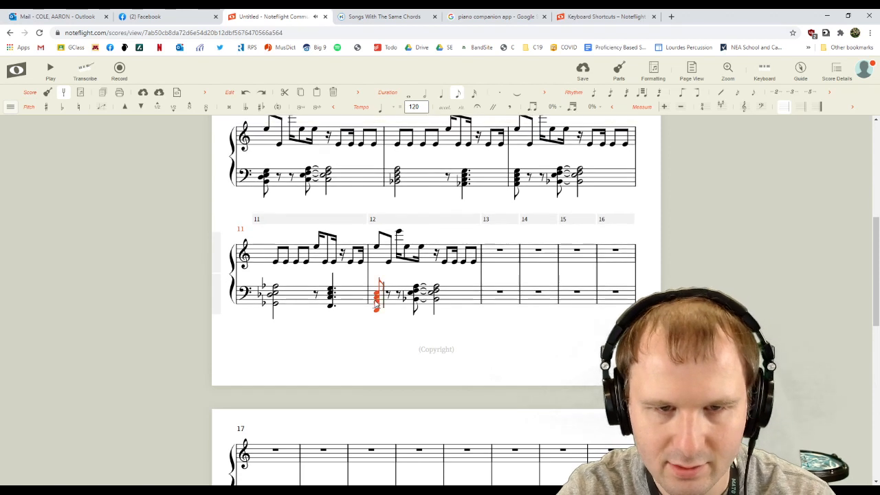
{"action": "left_click", "coordinate": [377, 302]}
{"action": "key", "text": "ctrl+Up"}
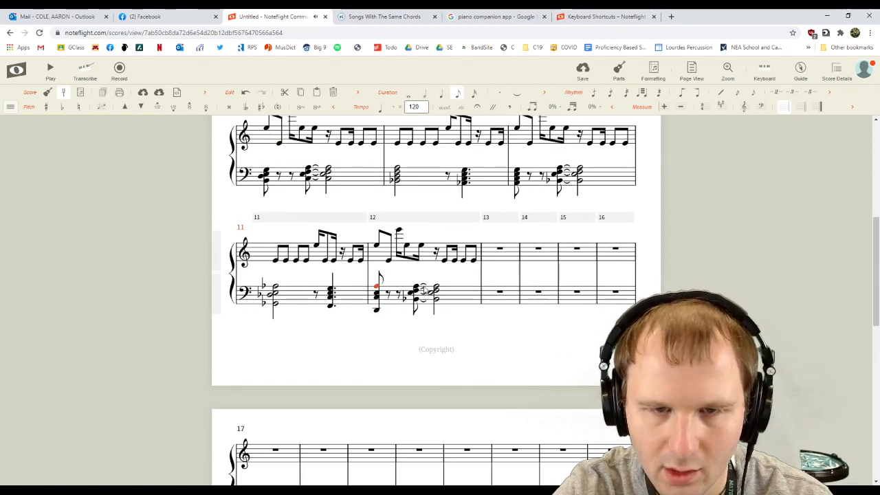
Lower the lowest note of measure 12's second bass chord to D-flat.
{"action": "left_click", "coordinate": [415, 301]}
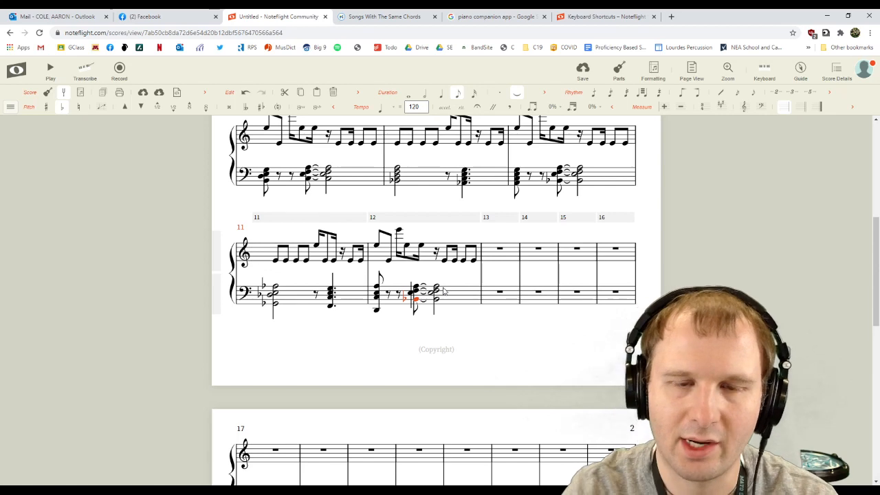
{"action": "key", "text": "Down"}
{"action": "key", "text": "Down"}
{"action": "key", "text": "Down"}
{"action": "key", "text": "Down"}
{"action": "key", "text": "Down"}
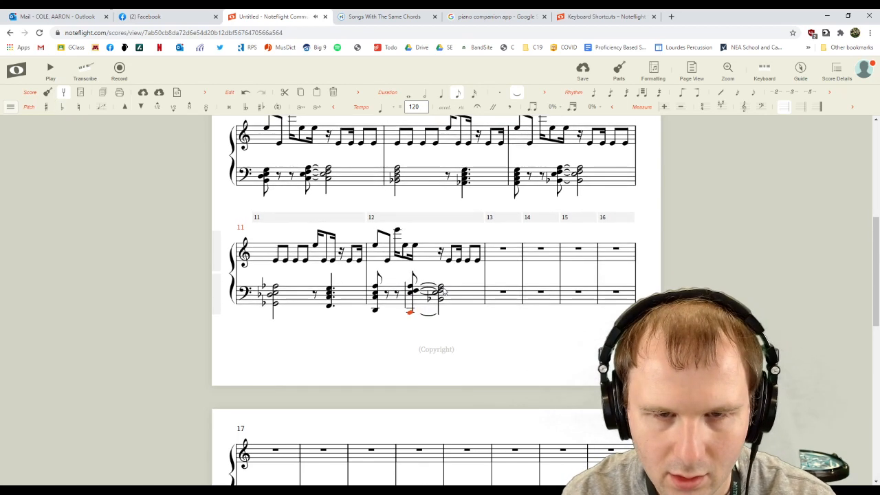
{"action": "key", "text": "minus"}
{"action": "key", "text": "Right"}
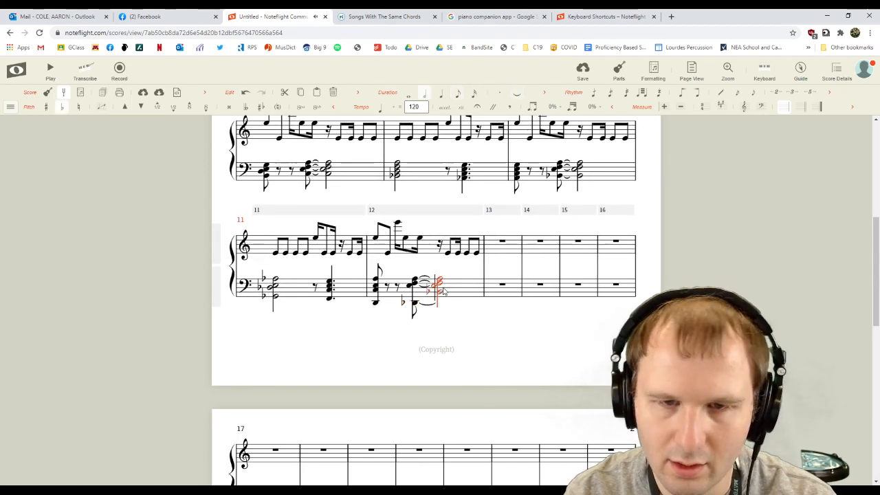
Lower the lowest note of measure 12's tied half-note bass chord to match the D-flat before it.
{"action": "left_click", "coordinate": [485, 299]}
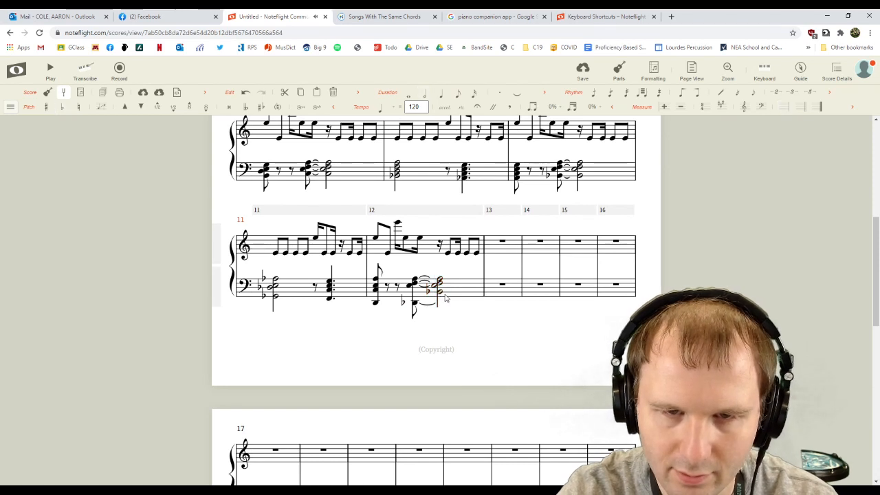
{"action": "left_click", "coordinate": [440, 296]}
{"action": "key", "text": "Down"}
{"action": "key", "text": "Down"}
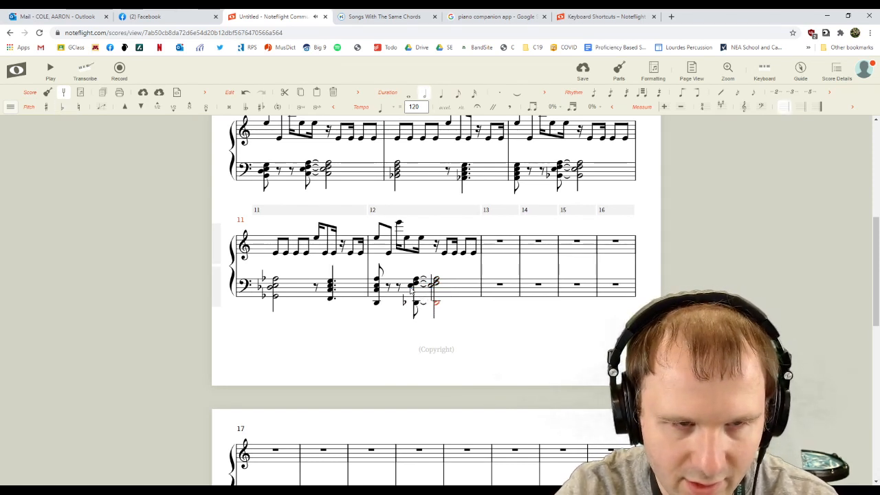
Remove the F from both tied bass chords in measure 12.
{"action": "left_click", "coordinate": [411, 289]}
{"action": "key", "text": "Up"}
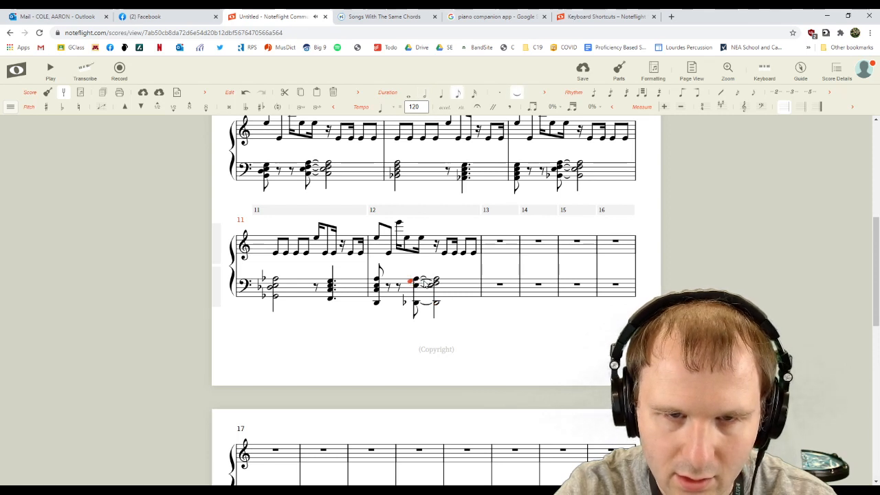
{"action": "key", "text": "Delete"}
{"action": "left_click", "coordinate": [436, 282]}
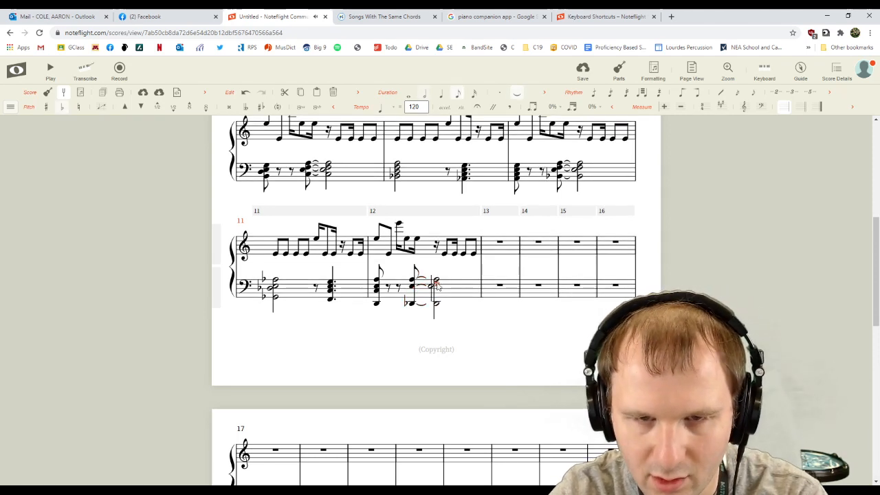
{"action": "key", "text": "Delete"}
Flatten the top A in both tied bass chords of measure 12.
{"action": "left_click", "coordinate": [410, 289]}
{"action": "left_click", "coordinate": [415, 287]}
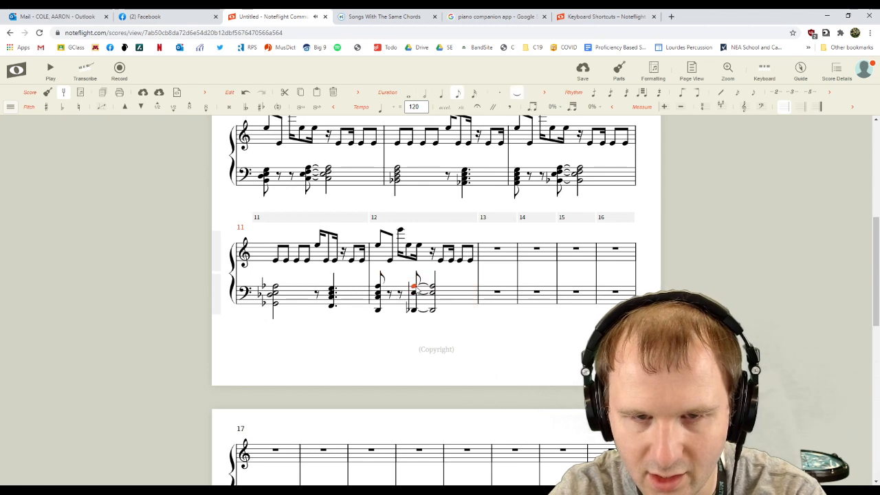
{"action": "key", "text": "minus"}
{"action": "left_click", "coordinate": [433, 287]}
{"action": "key", "text": "minus"}
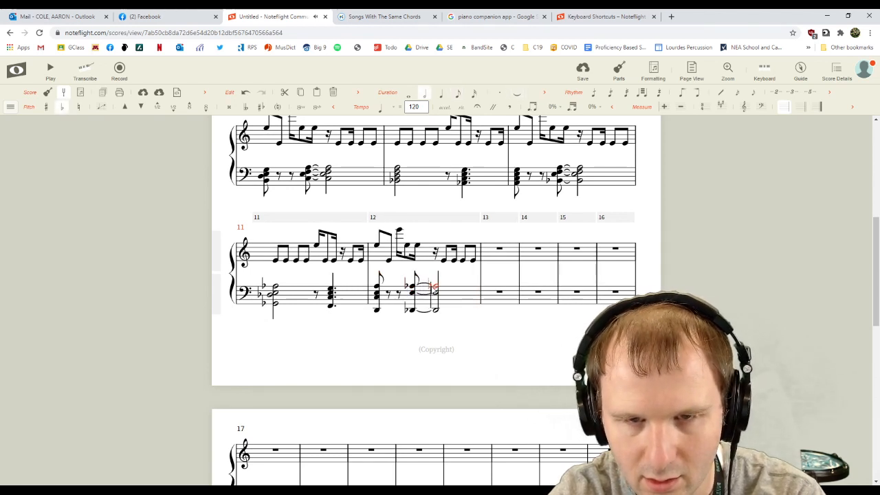
Play back the score from measure 11 and return to editing.
{"action": "left_click", "coordinate": [284, 254]}
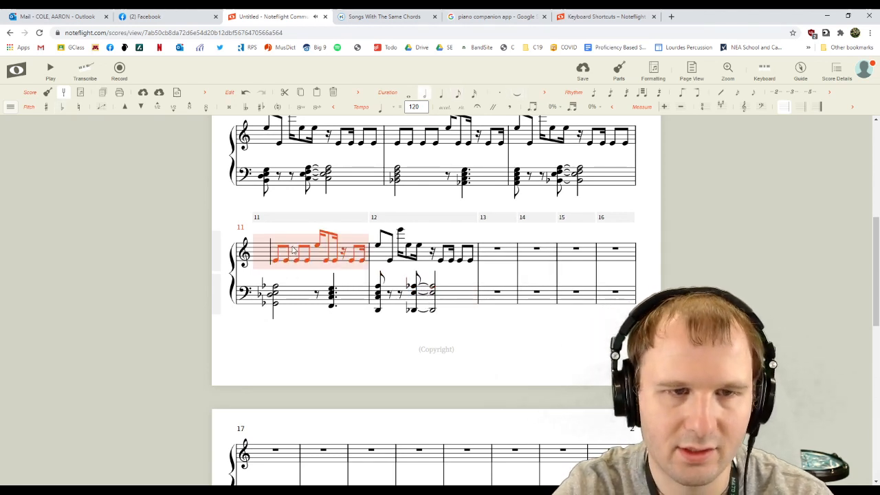
{"action": "left_click", "coordinate": [52, 71]}
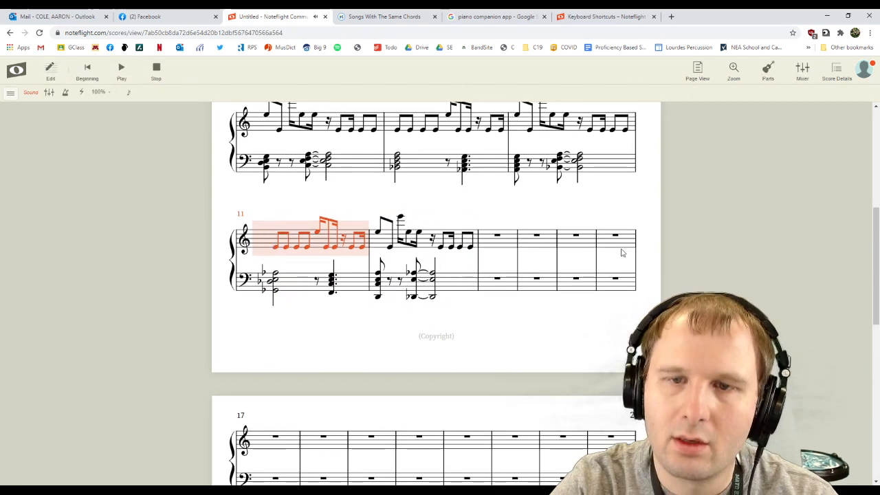
{"action": "left_click", "coordinate": [529, 208]}
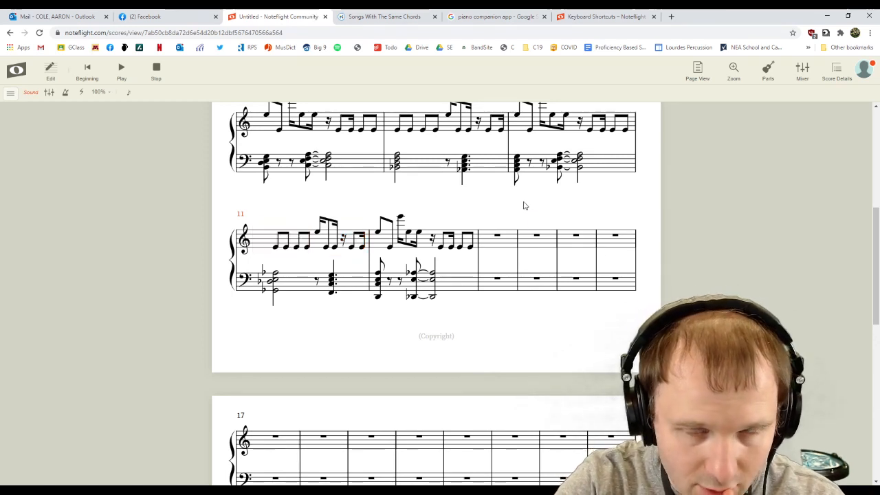
{"action": "left_click", "coordinate": [514, 233]}
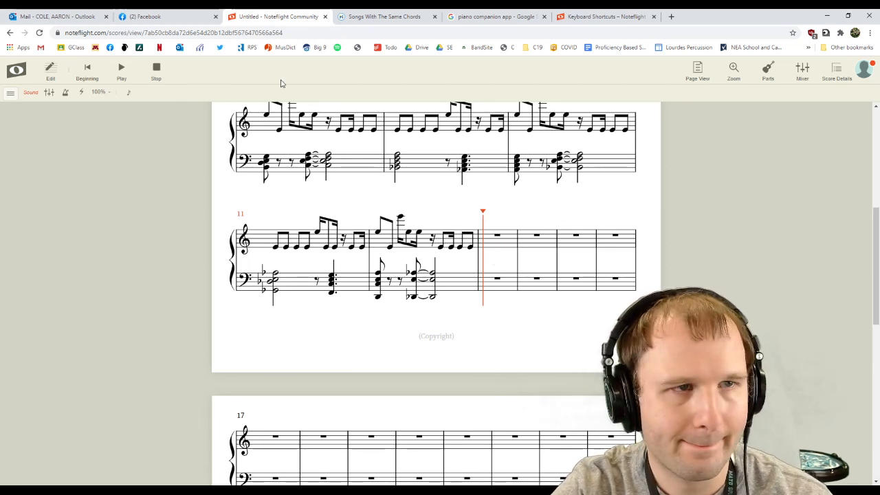
{"action": "left_click", "coordinate": [50, 71]}
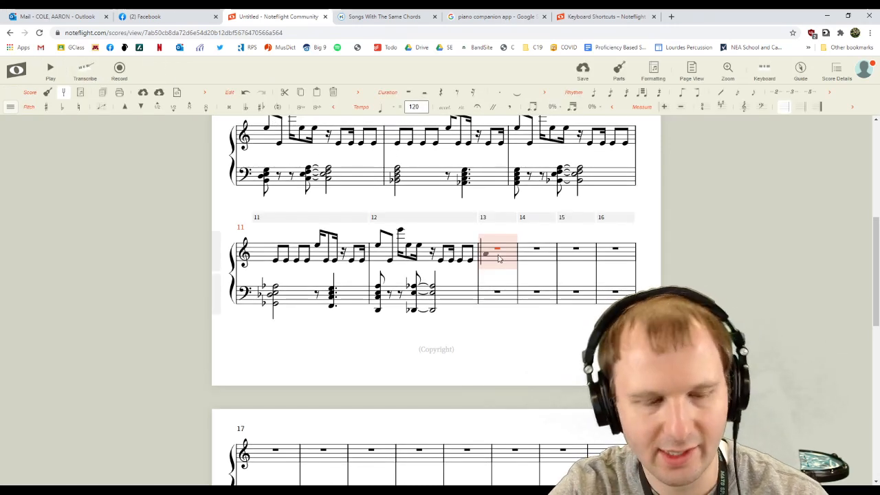
Enter ten sixteenth-note low Es in the treble staff at the start of measure 13.
{"action": "key", "text": "r"}
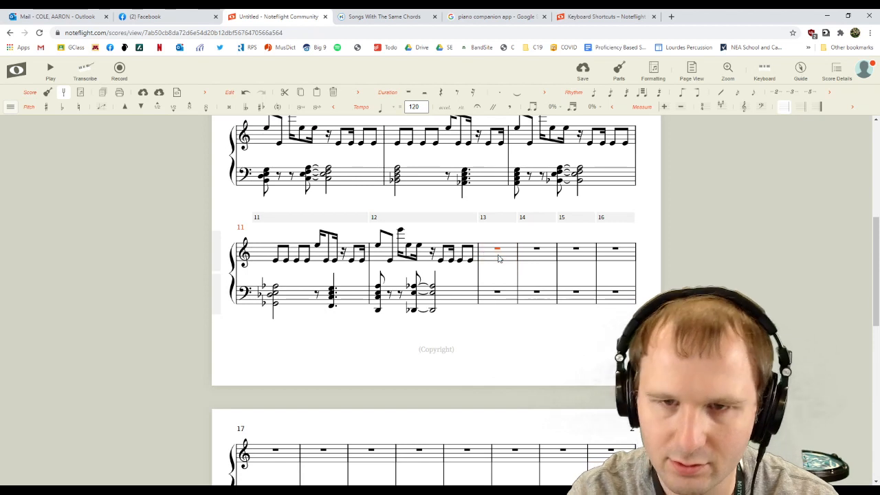
{"action": "key", "text": "e"}
{"action": "key", "text": "e"}
{"action": "key", "text": "e"}
{"action": "key", "text": "e"}
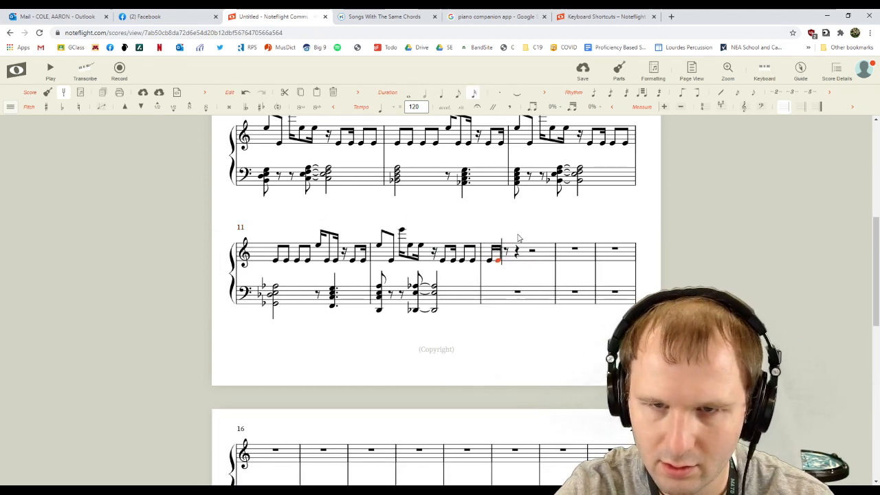
{"action": "key", "text": "e"}
{"action": "key", "text": "e"}
{"action": "key", "text": "e"}
{"action": "key", "text": "e"}
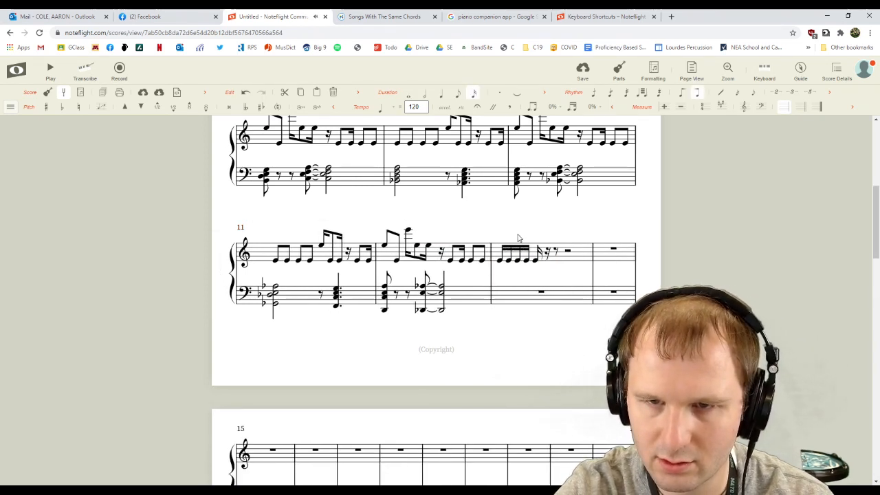
{"action": "key", "text": "e"}
{"action": "key", "text": "e"}
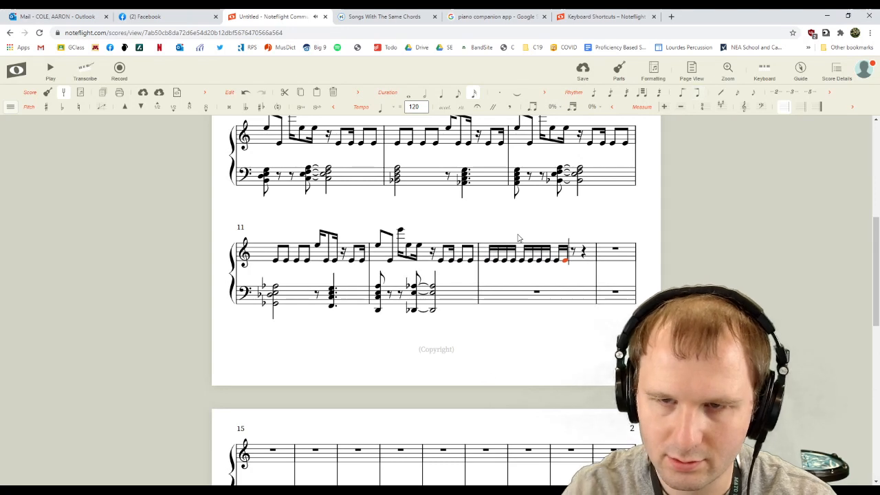
Raise measure 13's tenth E by three octaves and follow it with three sixteenth-note Es, each an octave lower than the last.
{"action": "key", "text": "ctrl+Up"}
{"action": "key", "text": "ctrl+Up"}
{"action": "key", "text": "ctrl+Up"}
{"action": "key", "text": "ctrl+Down"}
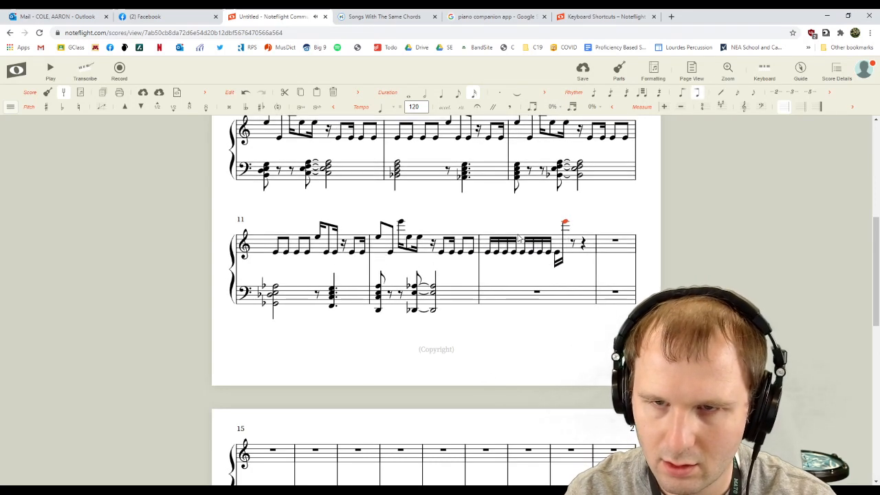
{"action": "key", "text": "ctrl+Up"}
{"action": "key", "text": "e"}
{"action": "key", "text": "ctrl+Down"}
{"action": "key", "text": "e"}
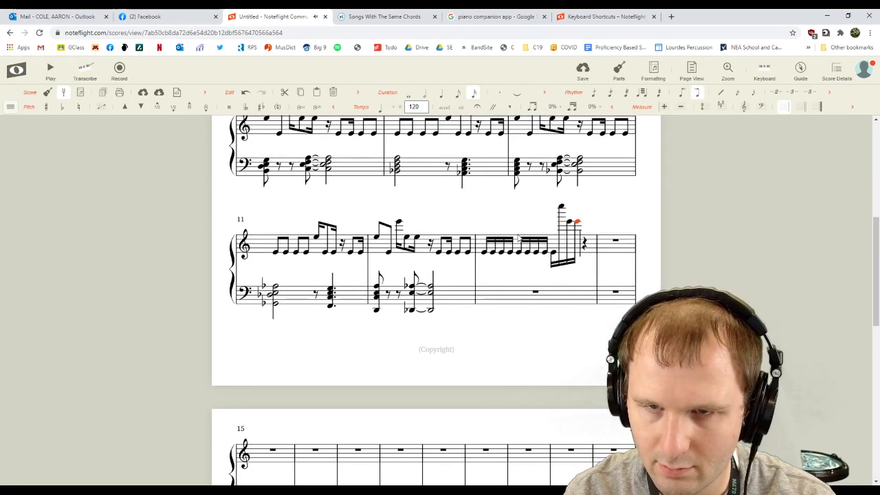
{"action": "key", "text": "ctrl+Down"}
{"action": "key", "text": "e"}
{"action": "key", "text": "ctrl+Down"}
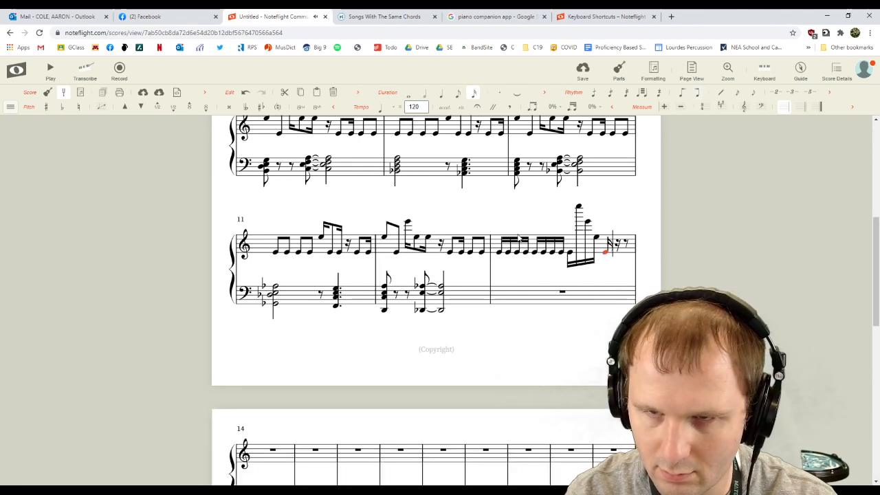
Complete the treble of measure 13 with three more sixteenth-note Es.
{"action": "key", "text": "e"}
{"action": "key", "text": "e"}
{"action": "key", "text": "e"}
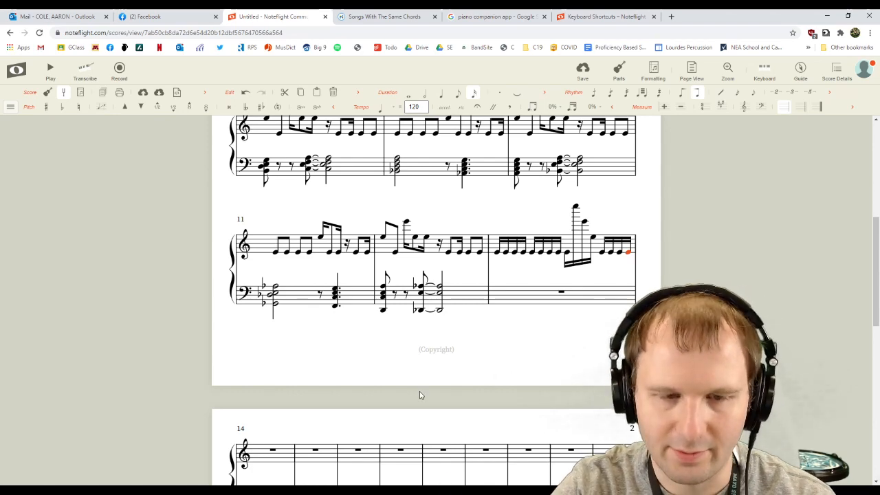
Copy the whole treble pattern of measure 13 into the treble of measure 14.
{"action": "scroll", "coordinate": [420, 391], "scroll_direction": "down", "scroll_amount": 2}
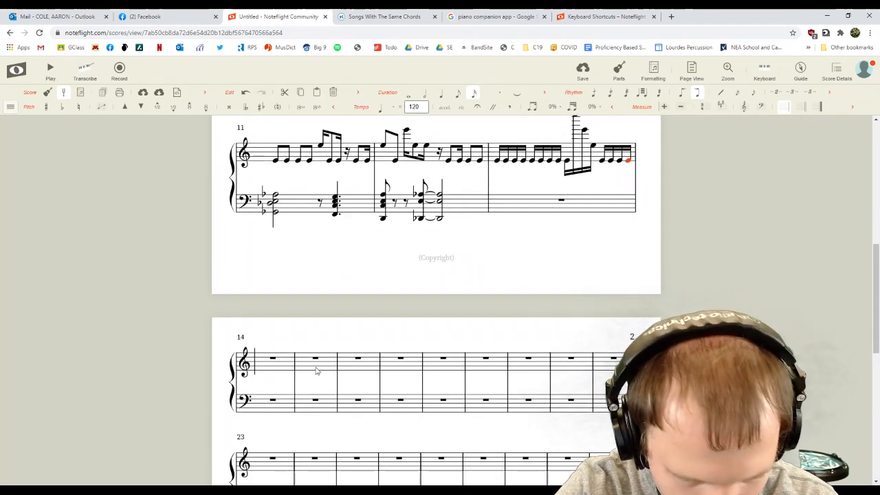
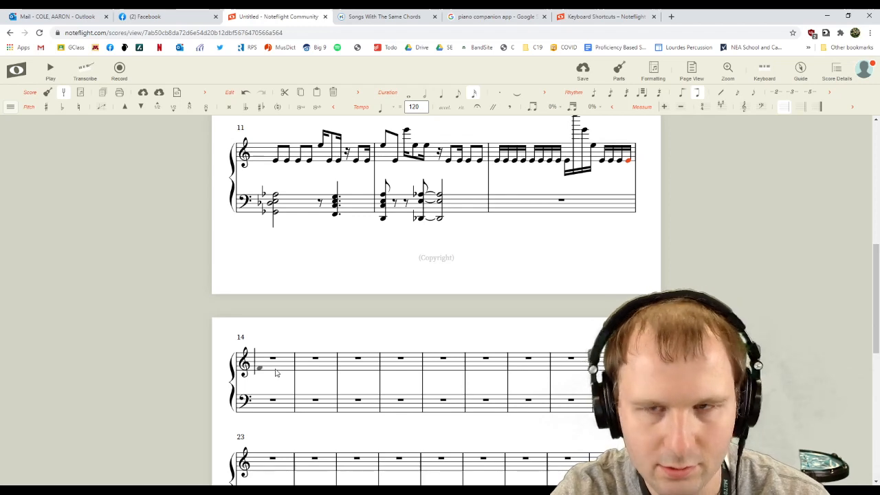
{"action": "left_click", "coordinate": [575, 146]}
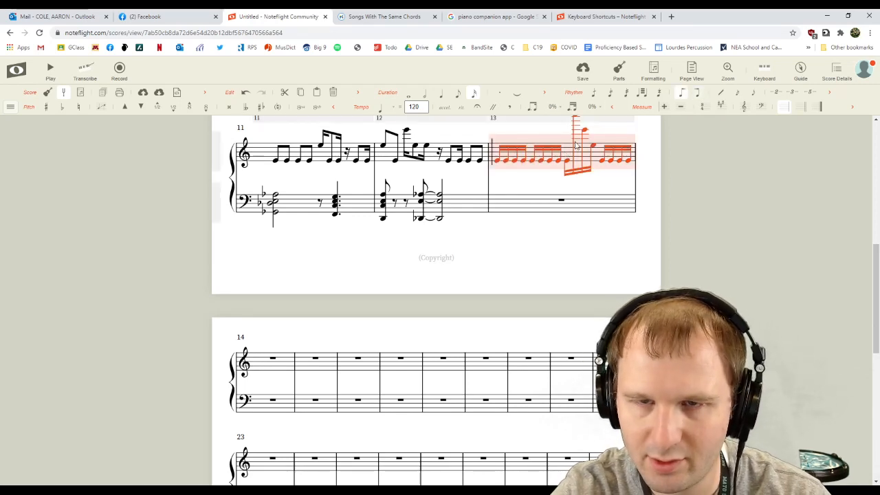
{"action": "left_click", "coordinate": [278, 369]}
{"action": "key", "text": "ctrl+v"}
{"action": "scroll", "coordinate": [356, 295], "scroll_direction": "down", "scroll_amount": 2}
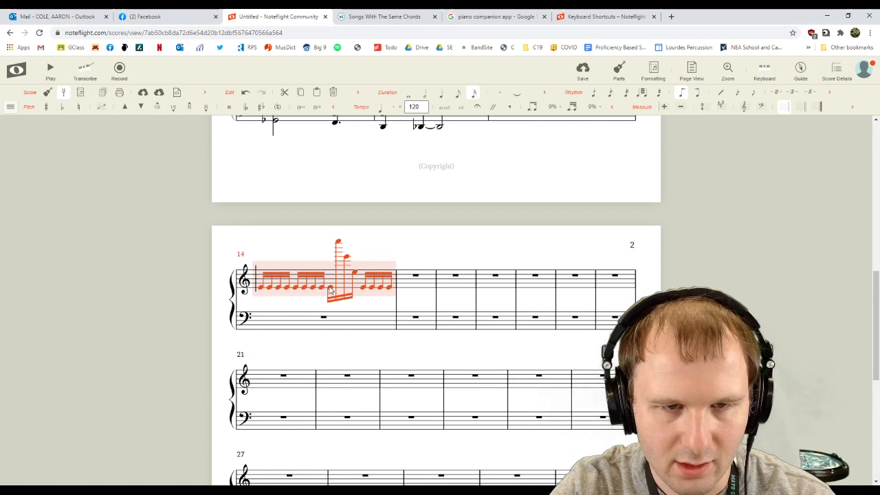
Raise the first note of beats three and four in measure 14's treble from E to F.
{"action": "left_click", "coordinate": [330, 290]}
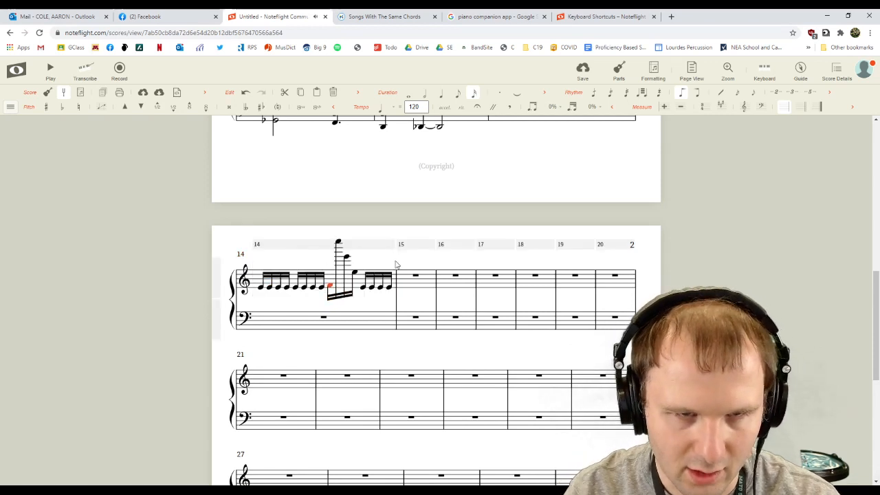
{"action": "key", "text": "Right"}
{"action": "key", "text": "Right"}
{"action": "key", "text": "Right"}
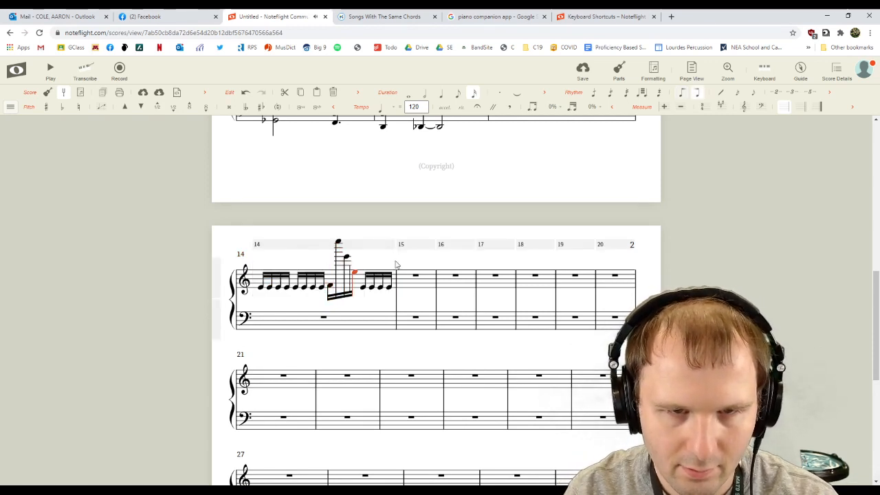
{"action": "key", "text": "Right"}
{"action": "key", "text": "Up"}
{"action": "key", "text": "Right"}
{"action": "key", "text": "Right"}
{"action": "key", "text": "Right"}
{"action": "key", "text": "Right"}
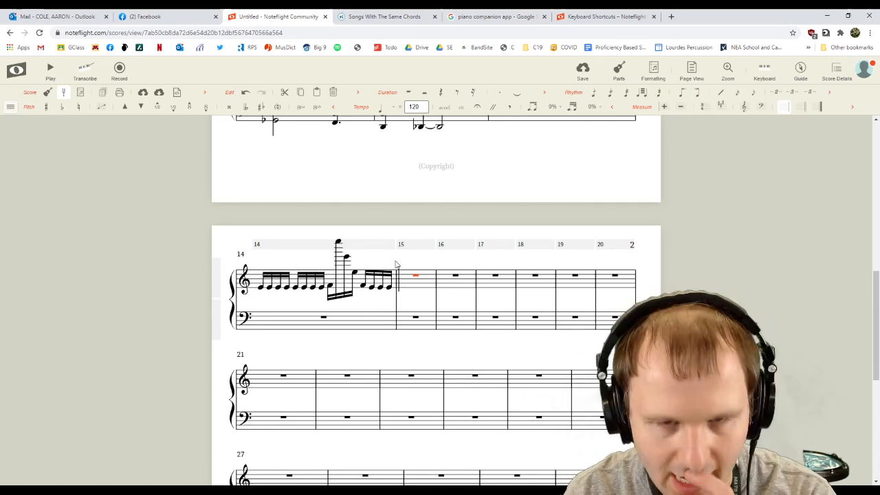
Fill the first three beats of measure 15's treble with sixteenth notes F-E-E-F, E-E-F-E, F-E-F-E.
{"action": "type", "text": "gggg"}
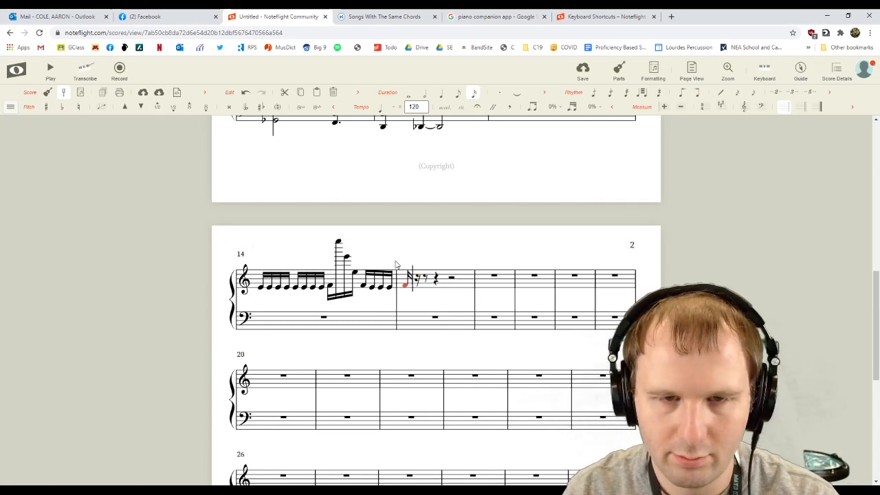
{"action": "type", "text": "g"}
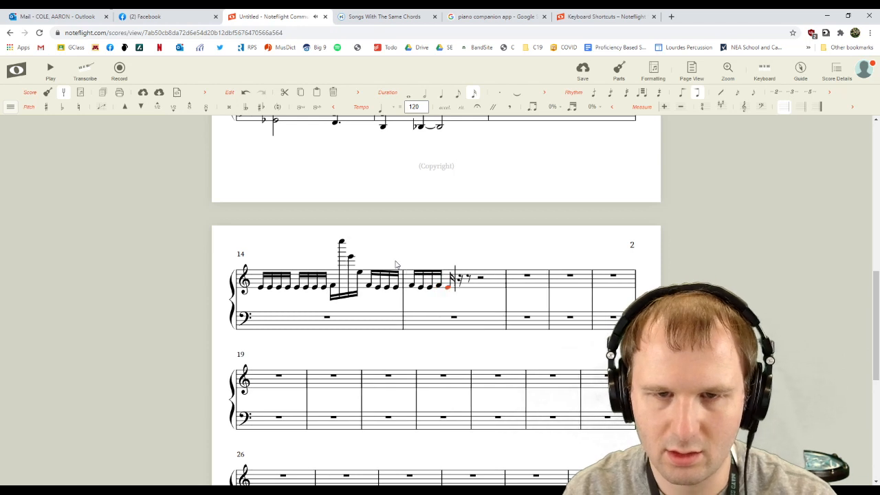
{"action": "type", "text": "gg"}
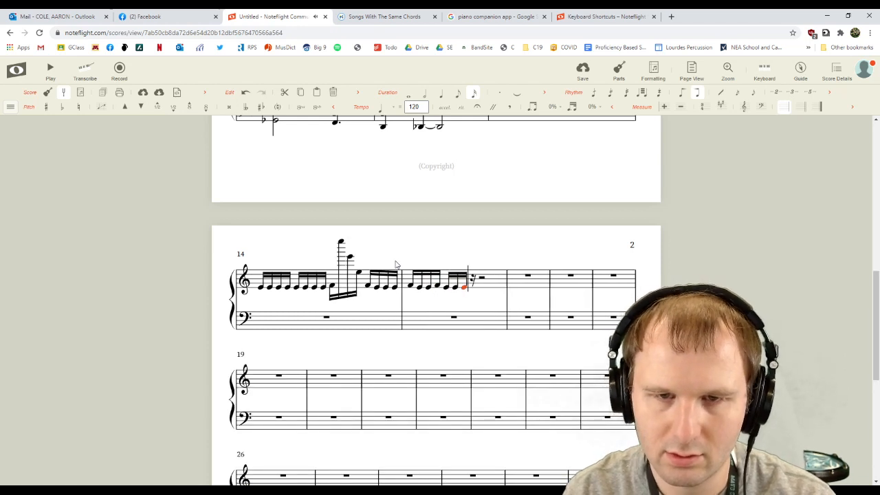
{"action": "type", "text": "g"}
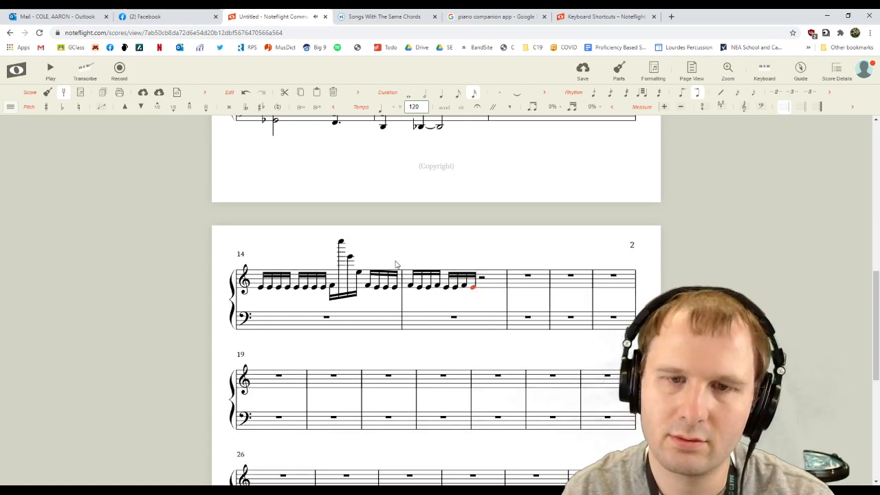
{"action": "type", "text": "gg"}
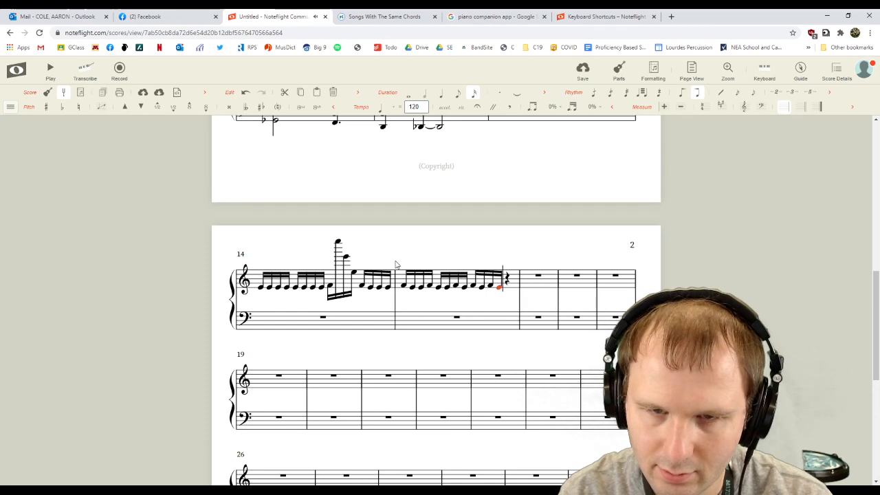
Raise the last two notes of measure 15's third beat an octave and begin beat four with sixteenths F and E in the original octave.
{"action": "key", "text": "d"}
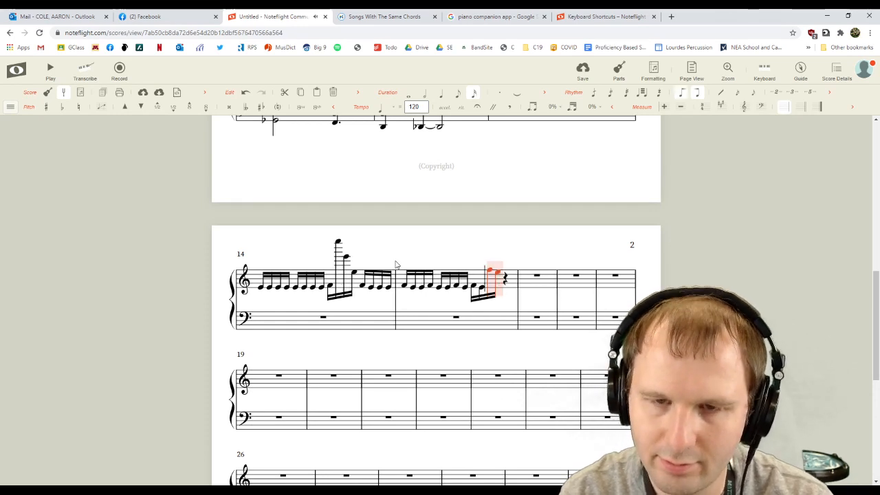
{"action": "key", "text": "Right"}
{"action": "key", "text": "e"}
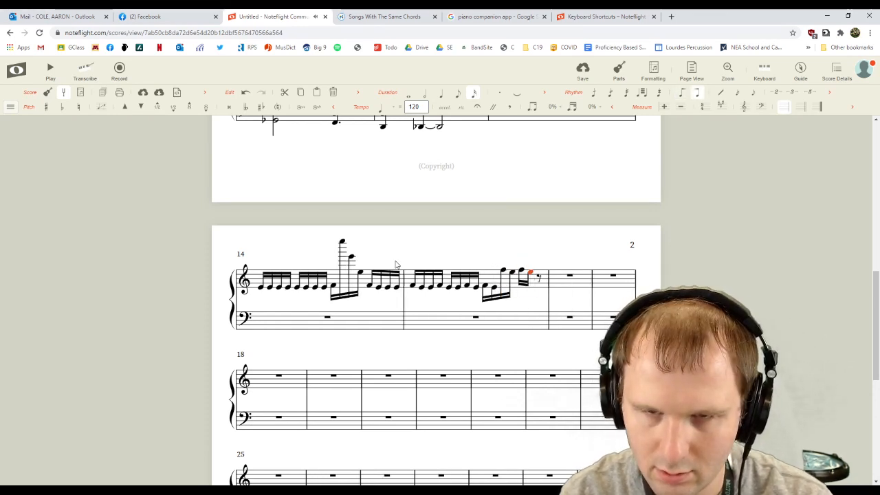
{"action": "key", "text": "Right"}
Split measure 15's remaining eighth rest into sixteenths and fill it with F and E an octave lower.
{"action": "key", "text": "2"}
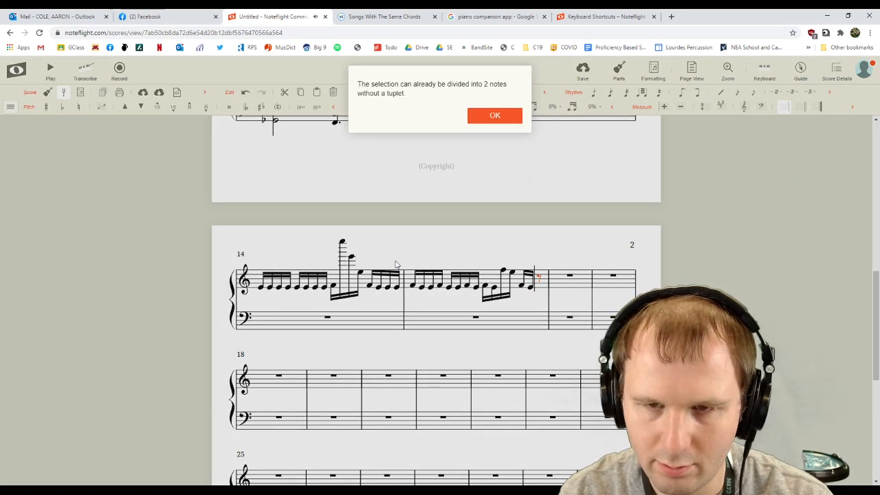
{"action": "key", "text": "Return"}
{"action": "key", "text": "["}
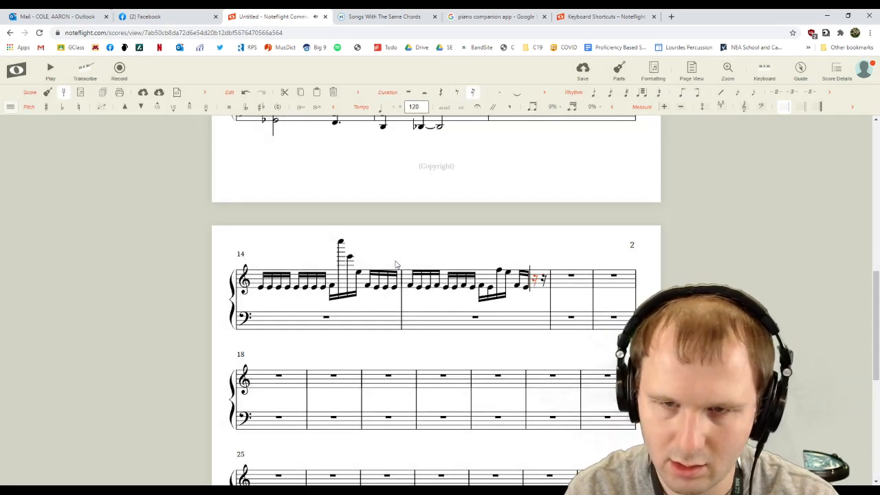
{"action": "key", "text": "f"}
{"action": "key", "text": "e"}
{"action": "key", "text": "shift+Left"}
{"action": "key", "text": "ctrl+Down"}
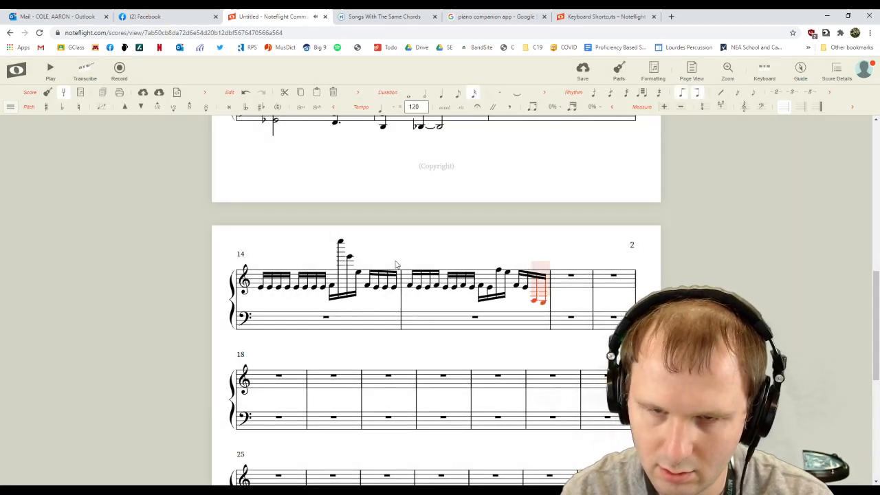
{"action": "key", "text": "Escape"}
Enter a whole-note low E on the first ledger line below the bass staff in measure 16.
{"action": "left_click", "coordinate": [561, 321]}
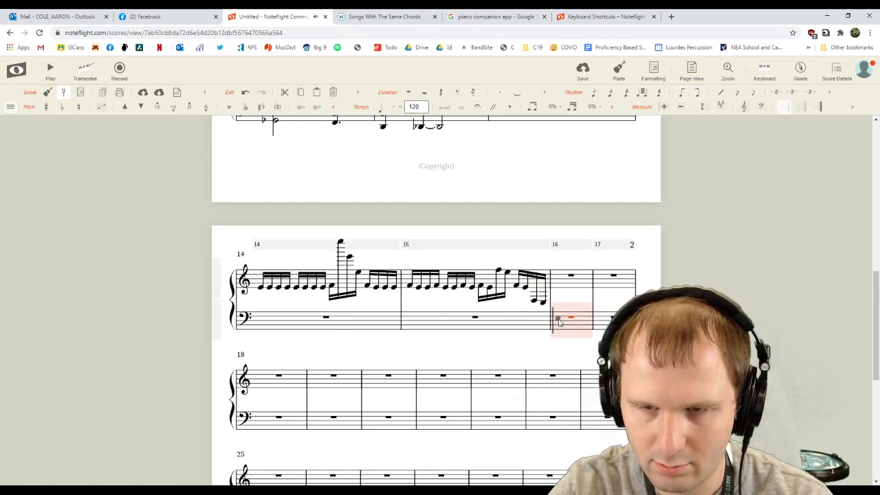
{"action": "key", "text": "space"}
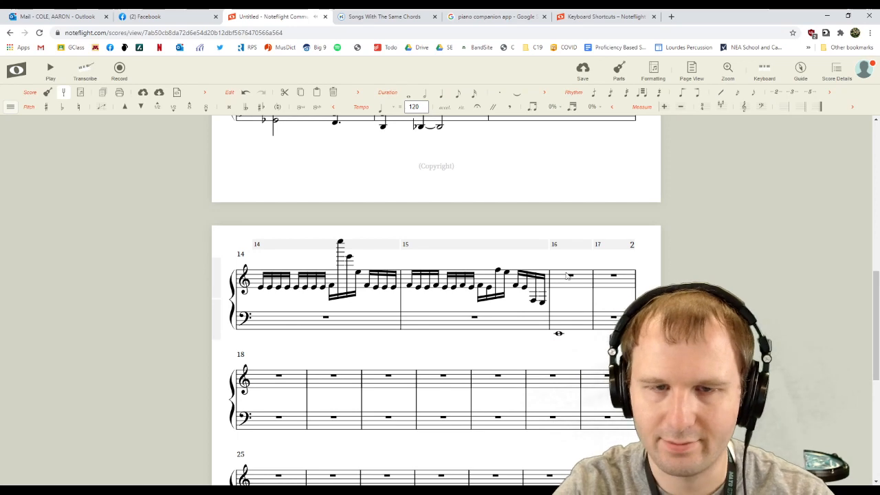
Play back the score from measure 11 through the end of measure 15, then pause.
{"action": "scroll", "coordinate": [562, 289], "scroll_direction": "up", "scroll_amount": 3}
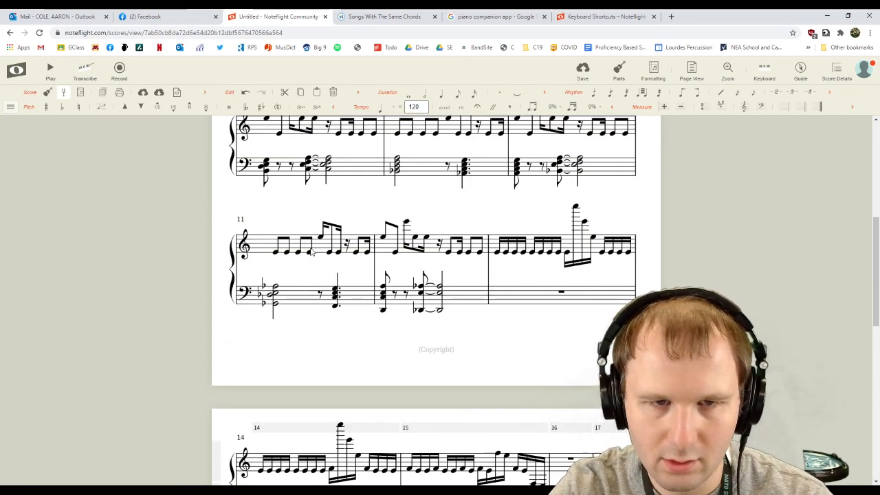
{"action": "left_click", "coordinate": [50, 69]}
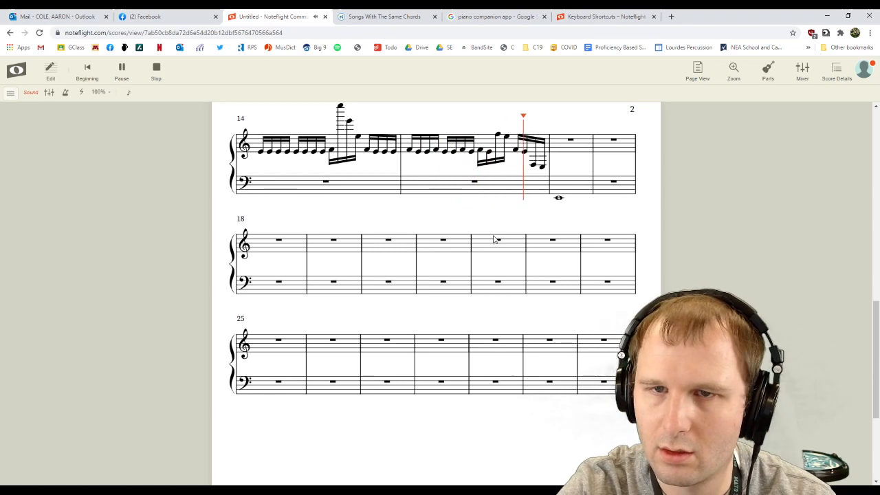
{"action": "key", "text": "space"}
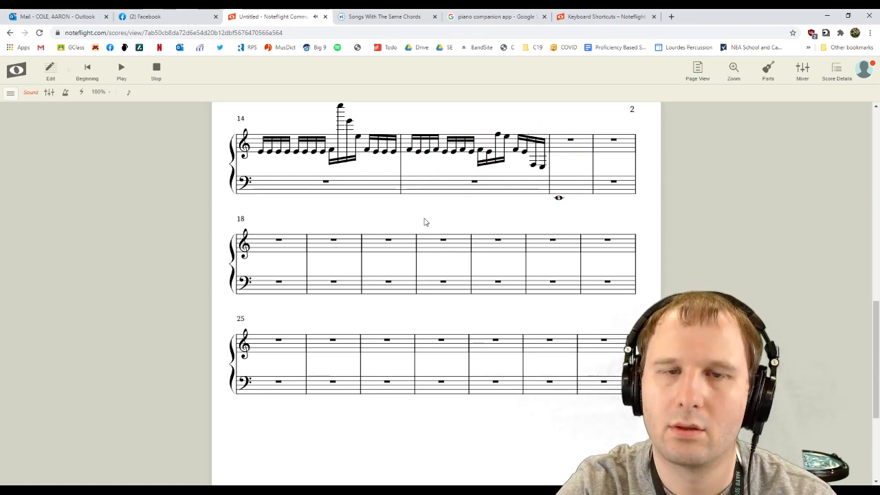
Review the earlier measures of the score, placing the playback position at measure 13 and then at measure 5.
{"action": "scroll", "coordinate": [422, 222], "scroll_direction": "up", "scroll_amount": 1}
{"action": "scroll", "coordinate": [419, 222], "scroll_direction": "up", "scroll_amount": 3}
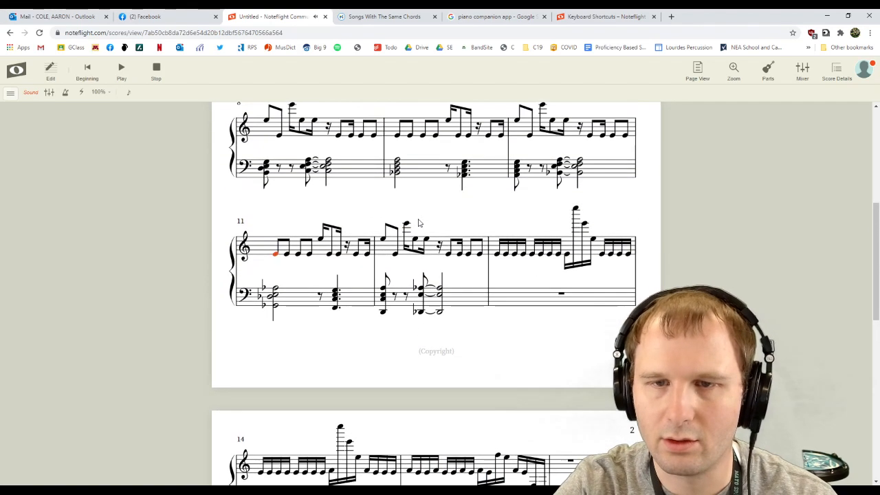
{"action": "scroll", "coordinate": [420, 221], "scroll_direction": "down", "scroll_amount": 1}
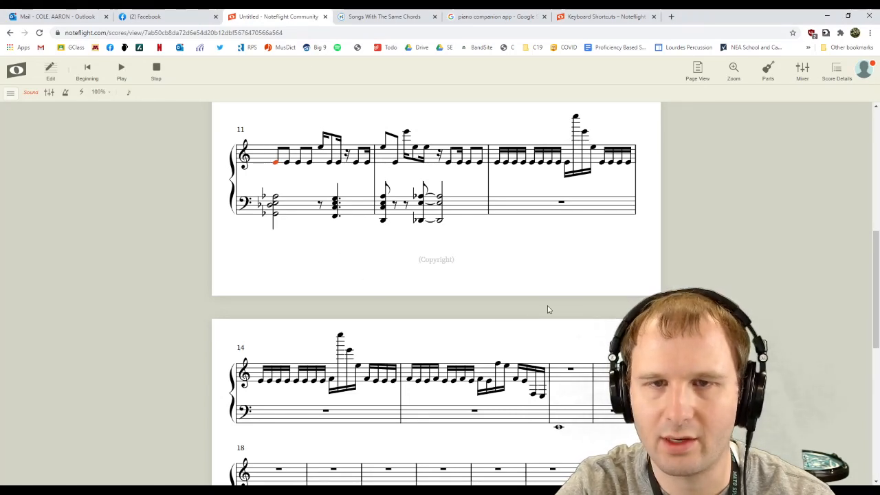
{"action": "scroll", "coordinate": [472, 229], "scroll_direction": "up", "scroll_amount": 1}
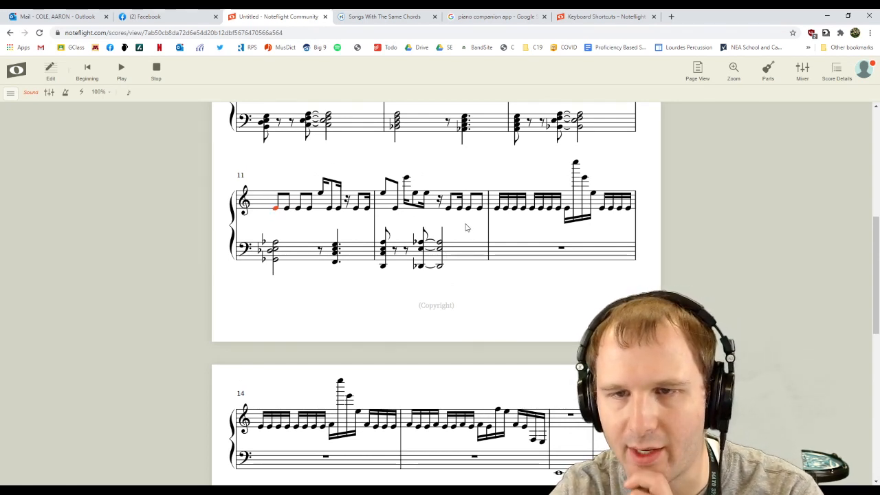
{"action": "left_click", "coordinate": [508, 251]}
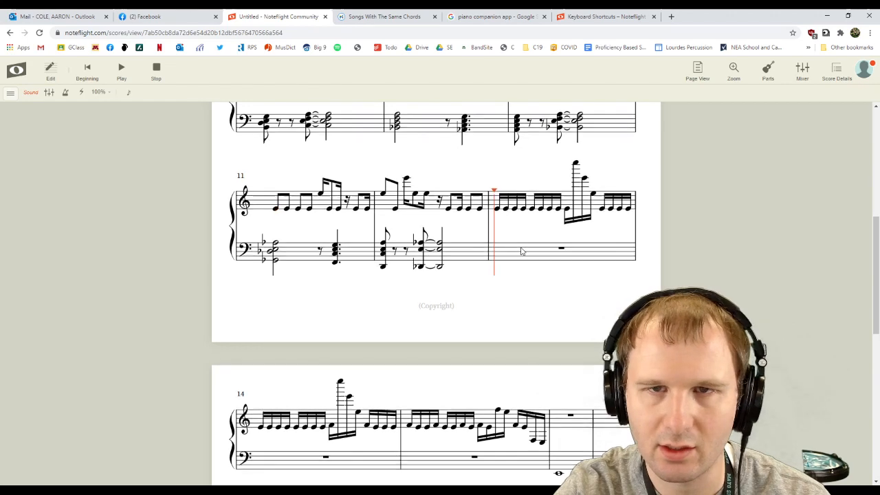
{"action": "scroll", "coordinate": [508, 251], "scroll_direction": "up", "scroll_amount": 3}
{"action": "scroll", "coordinate": [479, 248], "scroll_direction": "up", "scroll_amount": 2}
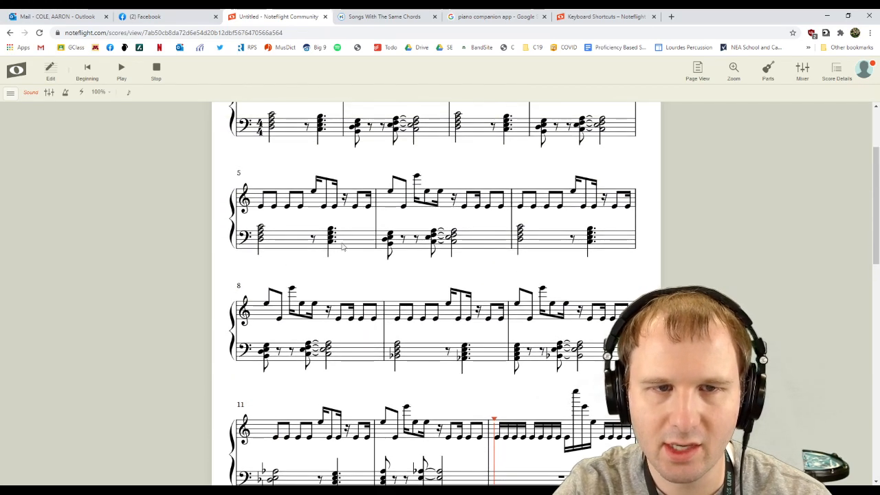
{"action": "left_click", "coordinate": [289, 240]}
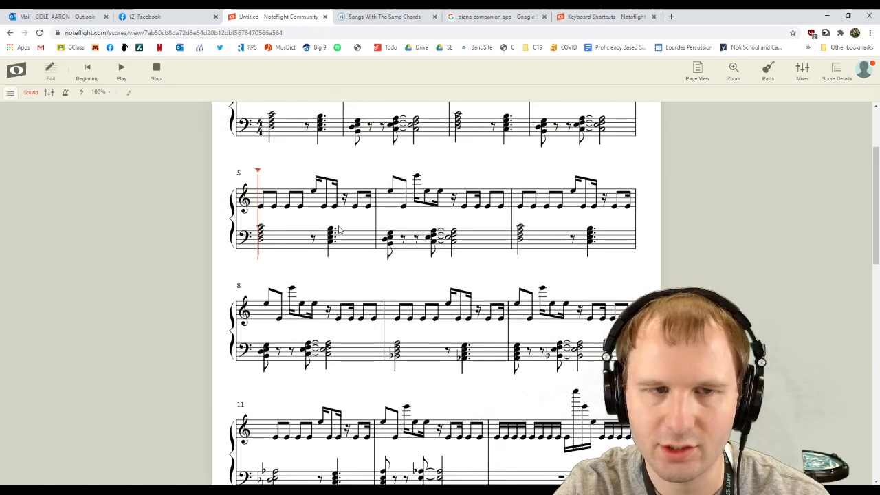
Return to editing and copy the bass chords of measures 1 and 2 into the bass staff starting at measure 13.
{"action": "left_click", "coordinate": [51, 71]}
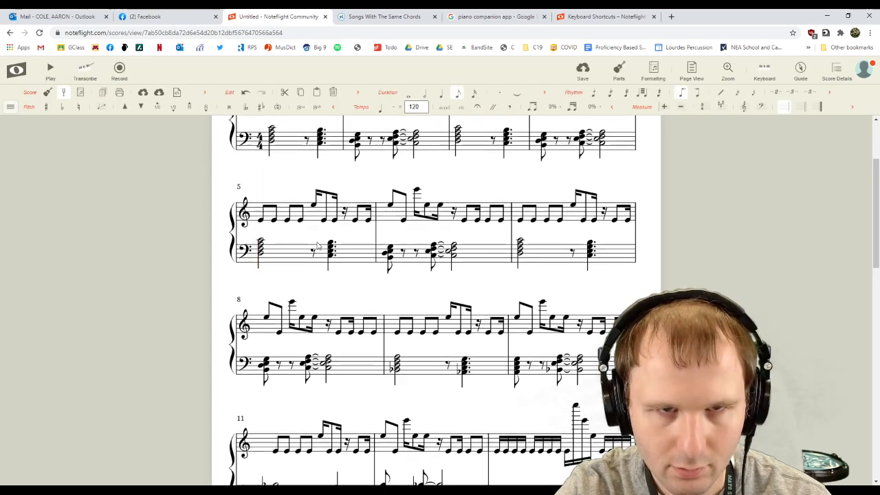
{"action": "scroll", "coordinate": [316, 255], "scroll_direction": "up", "scroll_amount": 3}
{"action": "left_click", "coordinate": [315, 256]}
{"action": "left_click", "coordinate": [434, 269], "text": "shift"}
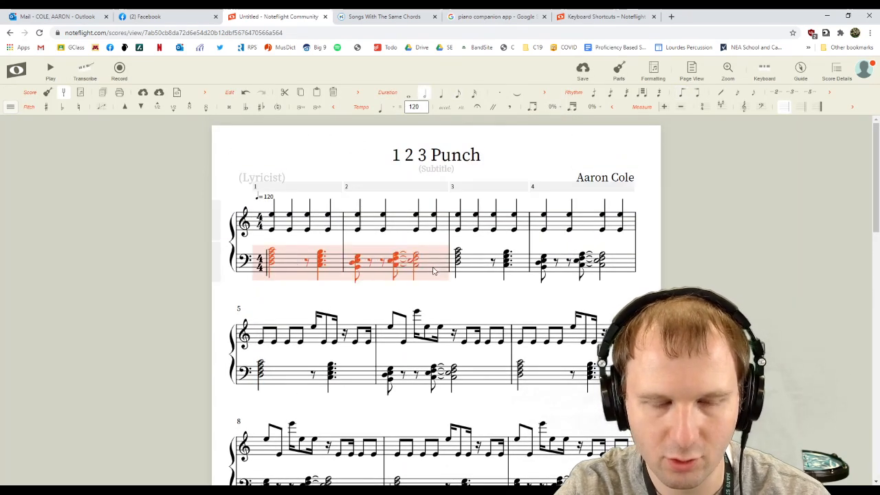
{"action": "scroll", "coordinate": [450, 430], "scroll_direction": "down", "scroll_amount": 3}
{"action": "left_click", "coordinate": [499, 395]}
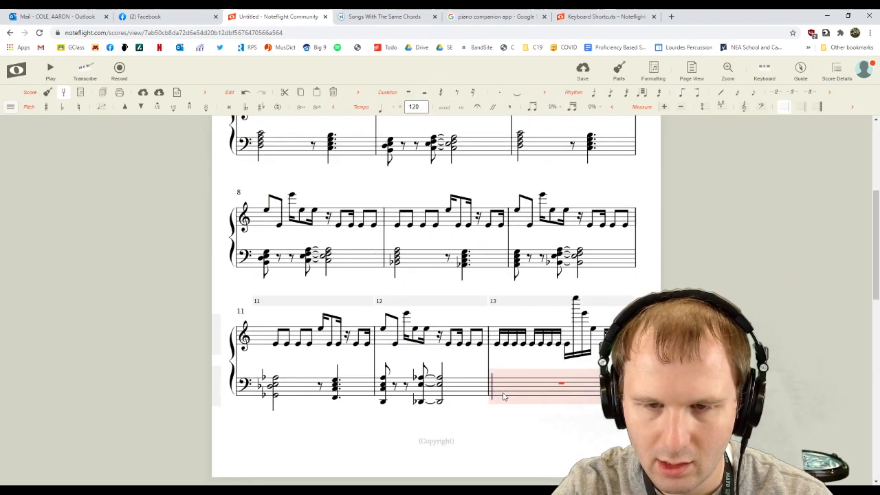
{"action": "key", "text": "Escape"}
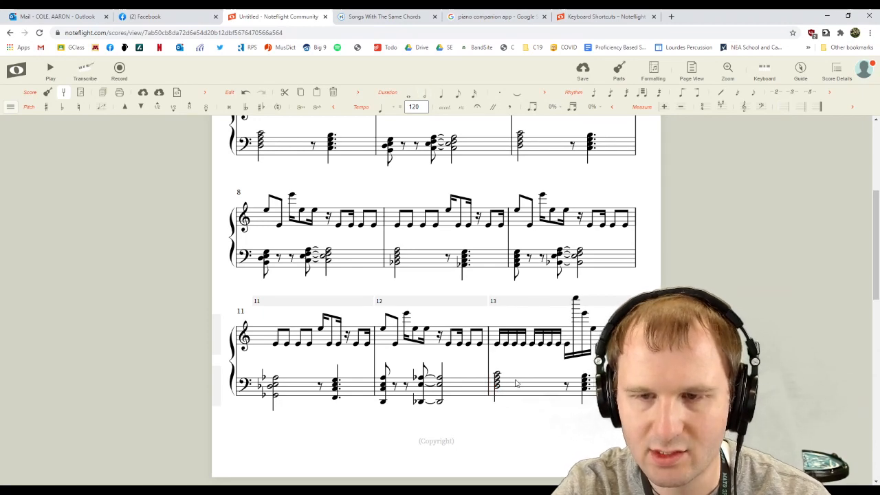
Shorten the first bass chord of measure 13 from a half note to an eighth note.
{"action": "scroll", "coordinate": [527, 371], "scroll_direction": "down", "scroll_amount": 1}
{"action": "left_click", "coordinate": [497, 338]}
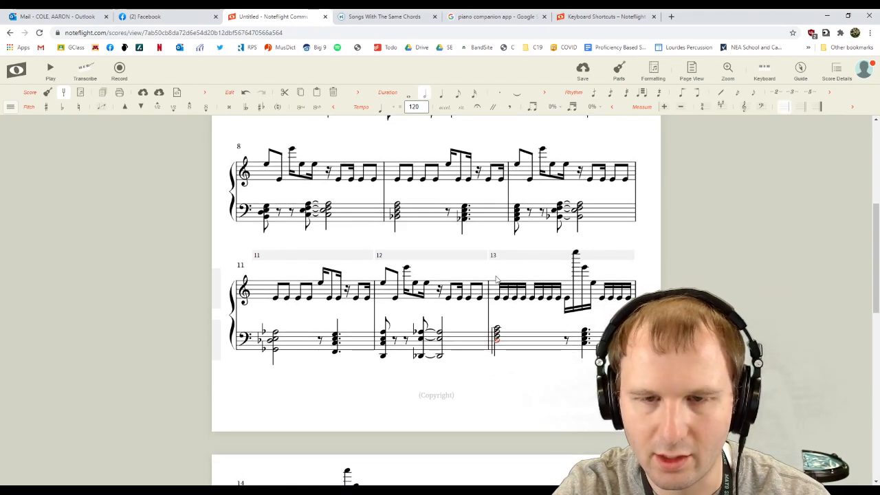
{"action": "key", "text": "["}
{"action": "key", "text": "["}
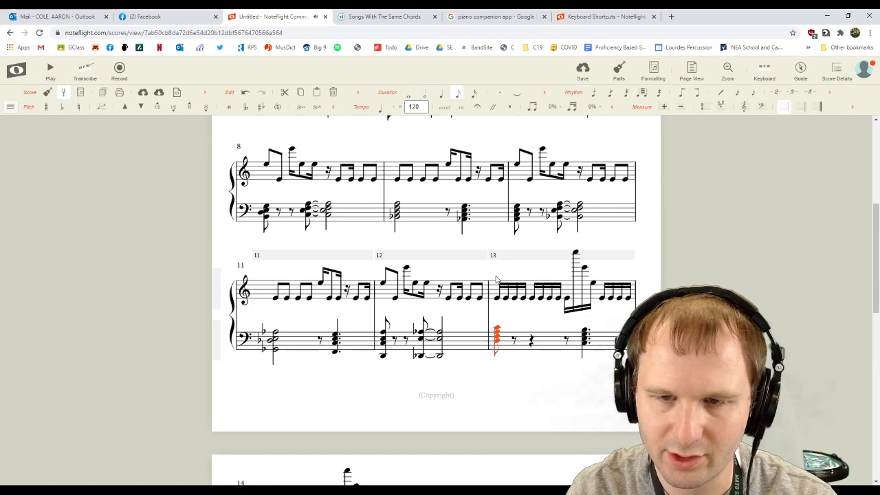
Shorten the second bass chord of measure 13 to an eighth note.
{"action": "key", "text": "Right"}
{"action": "key", "text": "Right"}
{"action": "key", "text": "Right"}
{"action": "key", "text": "Right"}
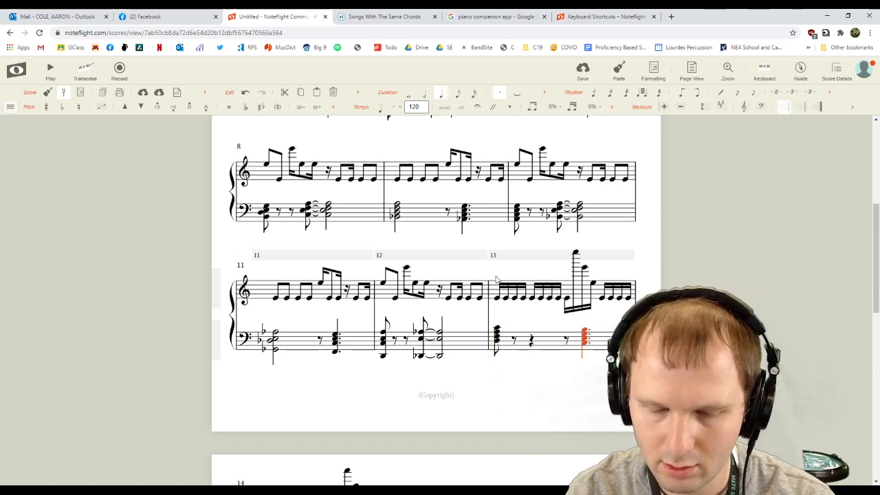
Delete the tied half-note bass chord in measure 14 and remove the ties from the eighth-note chord before it.
{"action": "scroll", "coordinate": [306, 307], "scroll_direction": "down", "scroll_amount": 4}
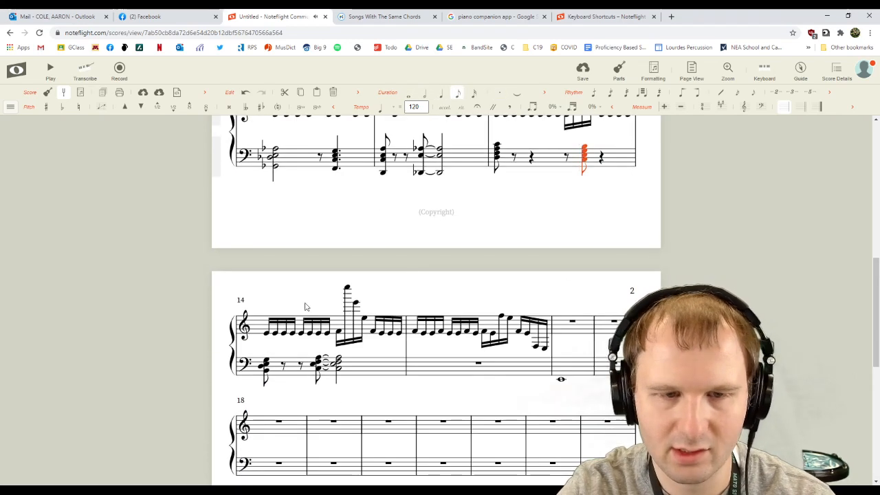
{"action": "left_click", "coordinate": [311, 367]}
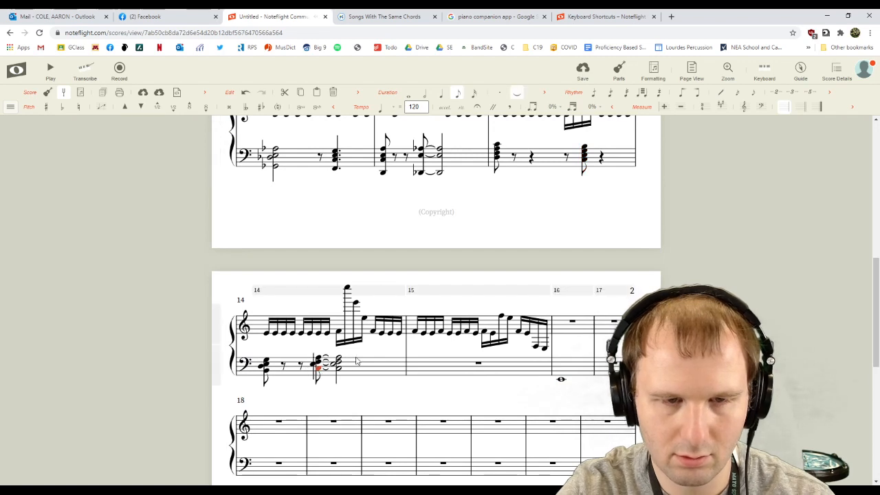
{"action": "key", "text": "Delete"}
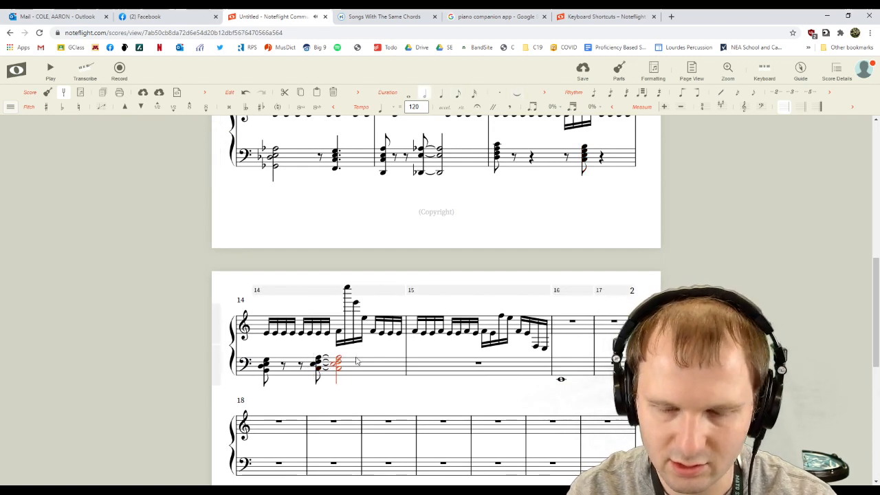
{"action": "left_click", "coordinate": [318, 371]}
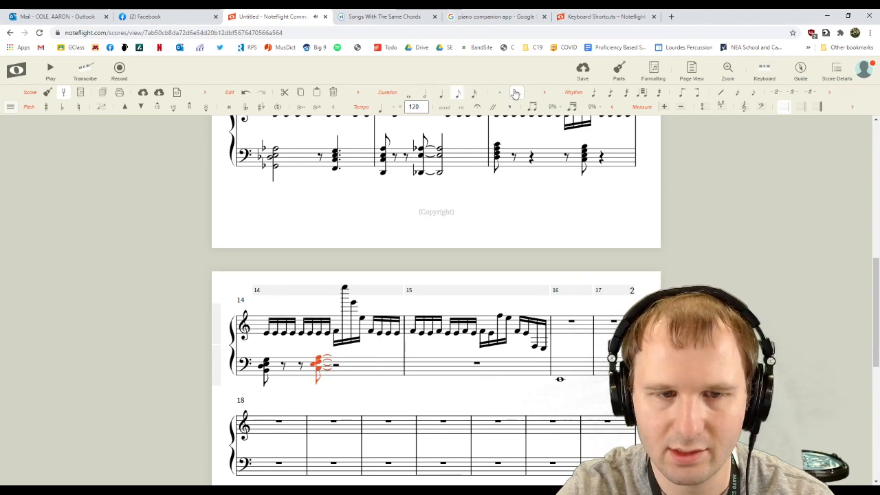
Play back the score from measure 13 into measure 14, then pause.
{"action": "scroll", "coordinate": [485, 173], "scroll_direction": "up", "scroll_amount": 2}
{"action": "left_click", "coordinate": [554, 257]}
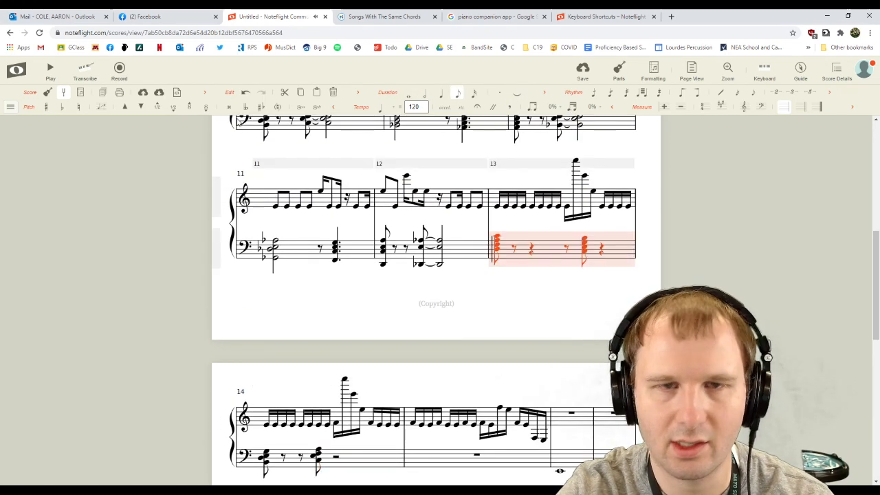
{"action": "left_click", "coordinate": [55, 74]}
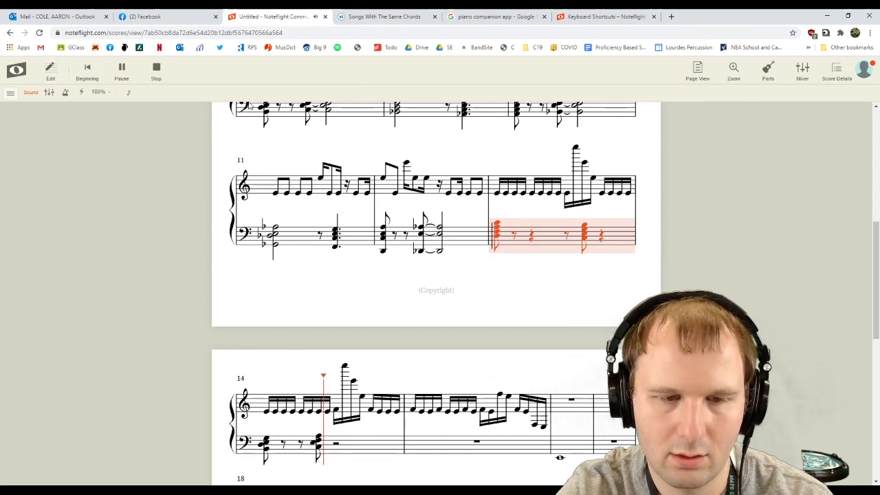
{"action": "key", "text": "space"}
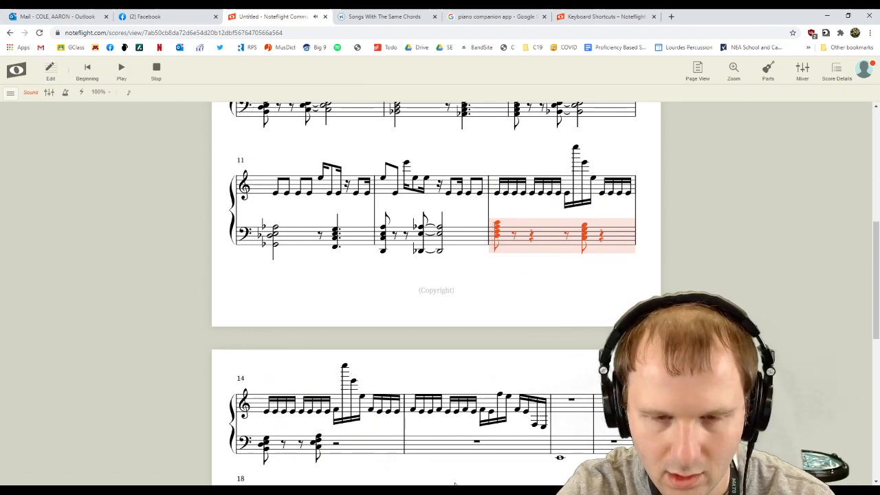
Return to score editing and select the empty bass staff of measure 15.
{"action": "left_click", "coordinate": [424, 445]}
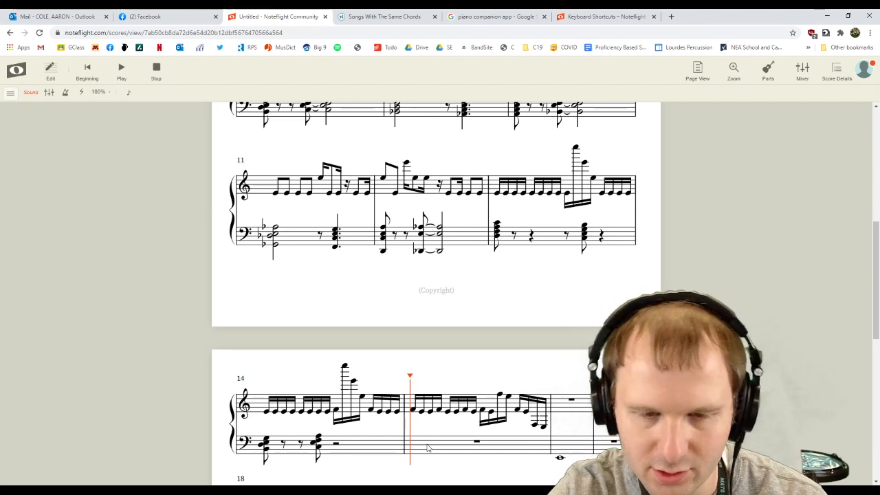
{"action": "left_click", "coordinate": [50, 69]}
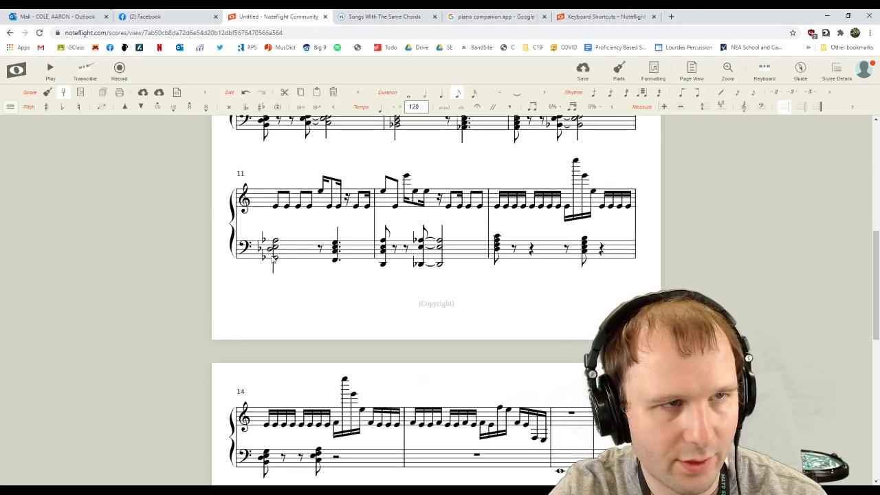
{"action": "scroll", "coordinate": [421, 410], "scroll_direction": "down", "scroll_amount": 1}
{"action": "left_click", "coordinate": [483, 415]}
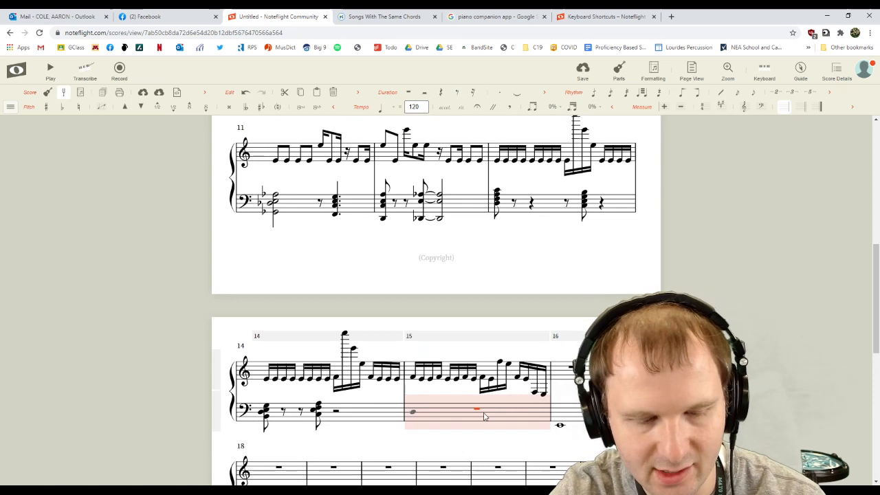
{"action": "key", "text": "t"}
{"action": "key", "text": "f"}
{"action": "key", "text": "ctrl+z"}
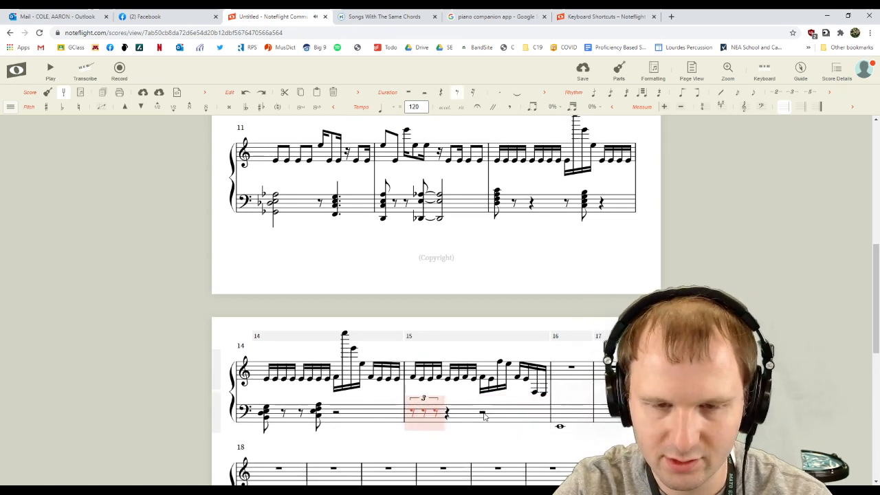
{"action": "key", "text": "ctrl+z"}
Enter an eighth-note chord of F and C at the start of measure 15 in the bass staff.
{"action": "key", "text": "5"}
{"action": "key", "text": "4"}
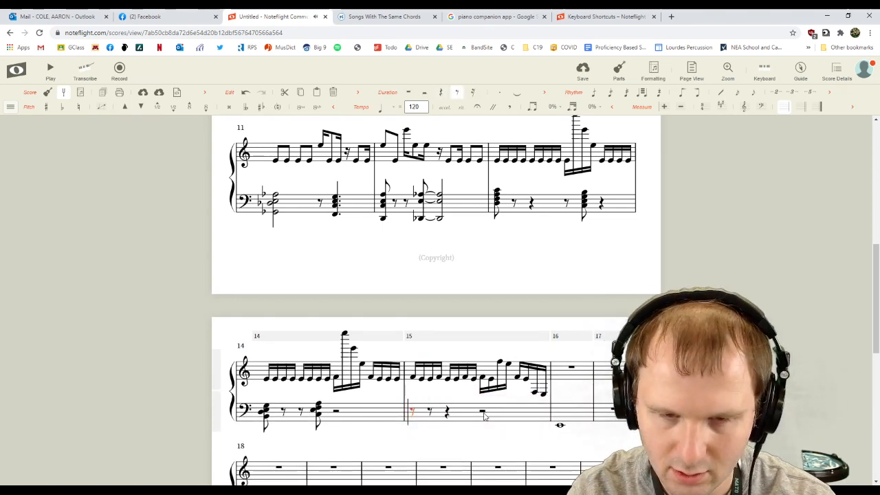
{"action": "key", "text": "f"}
{"action": "key", "text": "shift+c"}
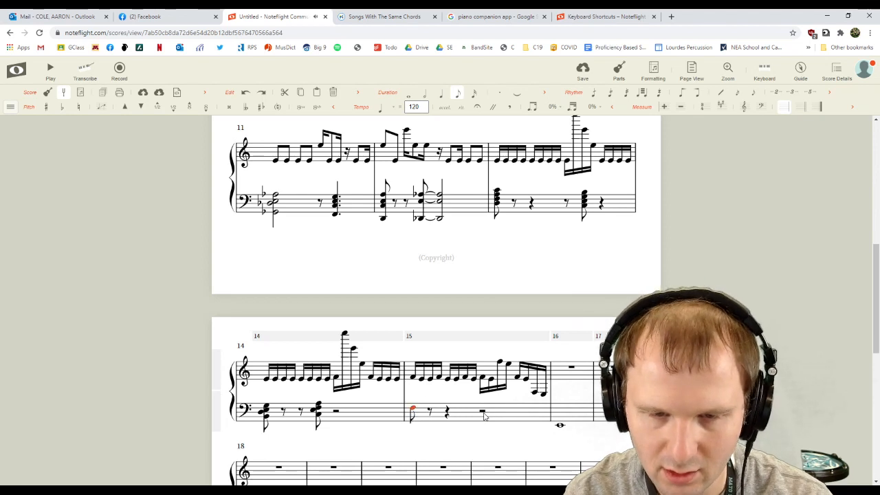
{"action": "key", "text": "ctrl+Up"}
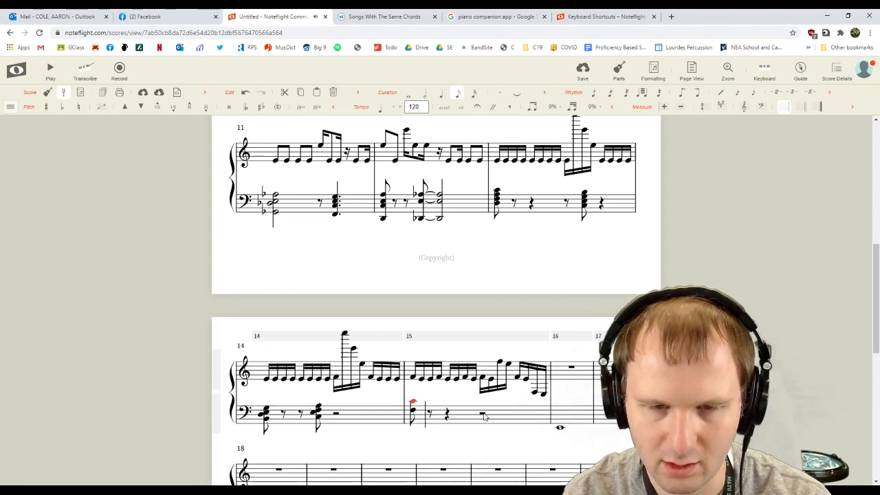
Split the eighth rest in beat 1 of bass measure 15 into sixteenths and enter an F and C chord on the second one.
{"action": "key", "text": "Right"}
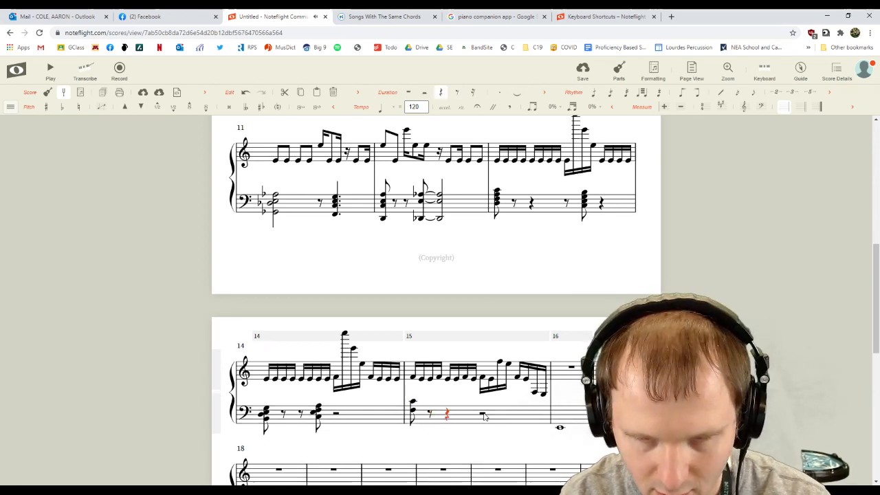
{"action": "key", "text": "Left"}
{"action": "key", "text": "2"}
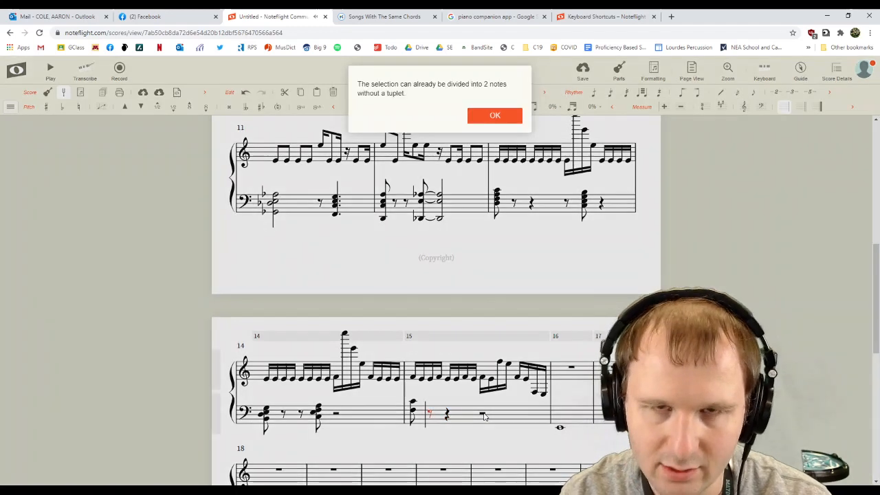
{"action": "key", "text": "Return"}
{"action": "key", "text": "q"}
{"action": "key", "text": "["}
{"action": "key", "text": "["}
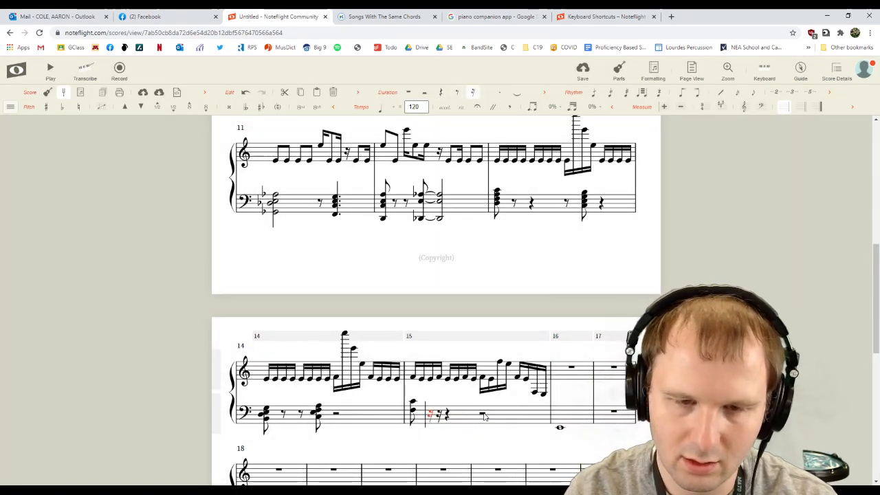
{"action": "key", "text": "Right"}
{"action": "key", "text": "f"}
{"action": "key", "text": "shift+c"}
{"action": "key", "text": "shift+a"}
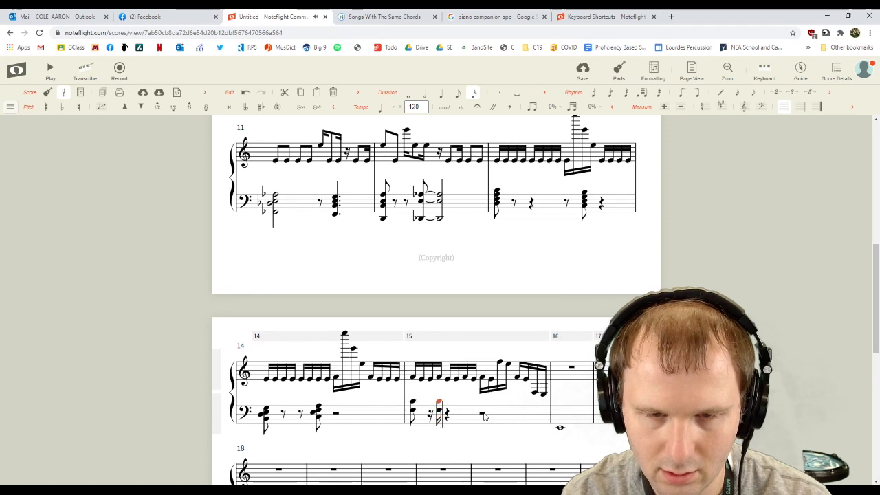
Split beat 2 of bass measure 15 into eighths and enter an F and C chord on the second eighth.
{"action": "key", "text": "Right"}
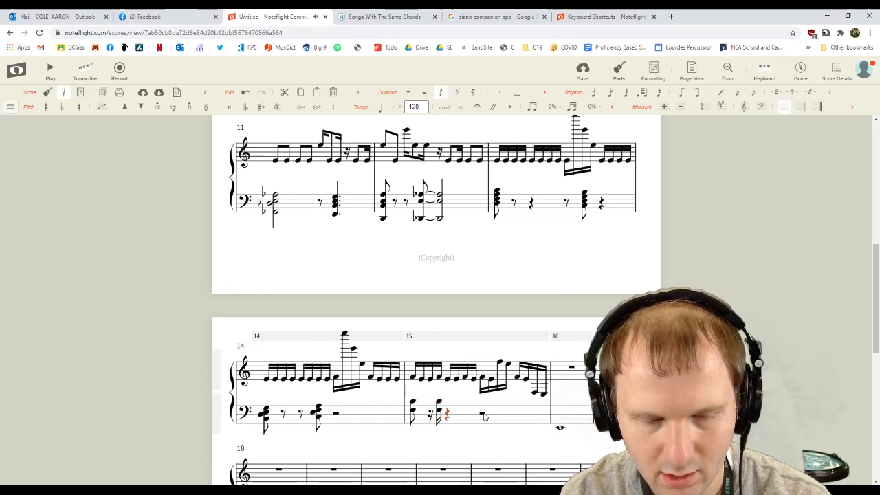
{"action": "key", "text": "["}
{"action": "key", "text": "Left"}
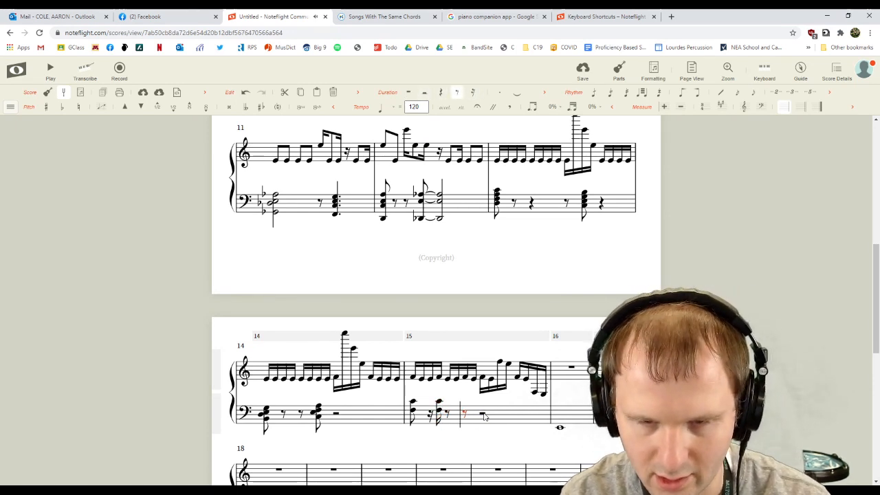
{"action": "key", "text": "f"}
{"action": "key", "text": "ctrl+Up"}
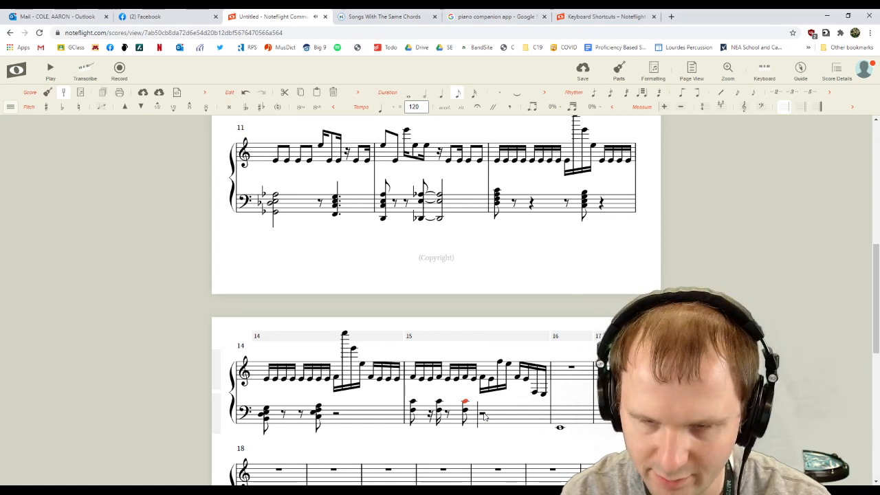
{"action": "left_click", "coordinate": [484, 414]}
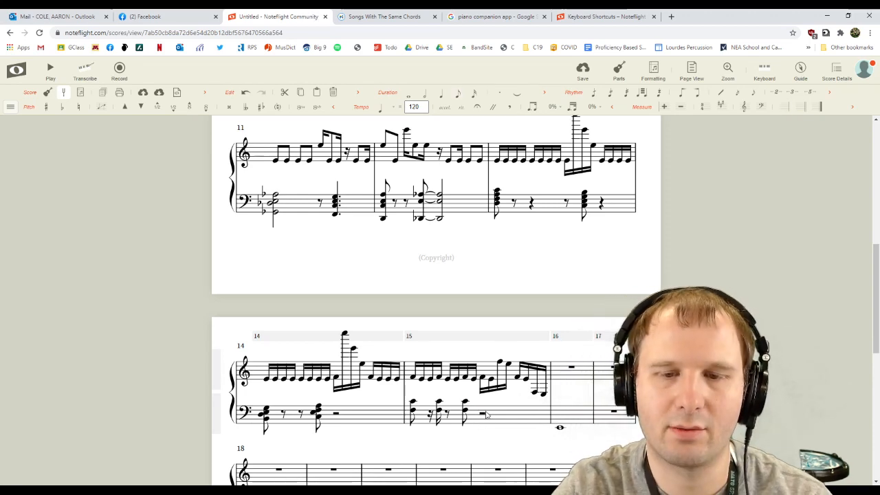
Play back the score from measure 15 through measure 16, then pause.
{"action": "left_click", "coordinate": [502, 417]}
{"action": "key", "text": "space"}
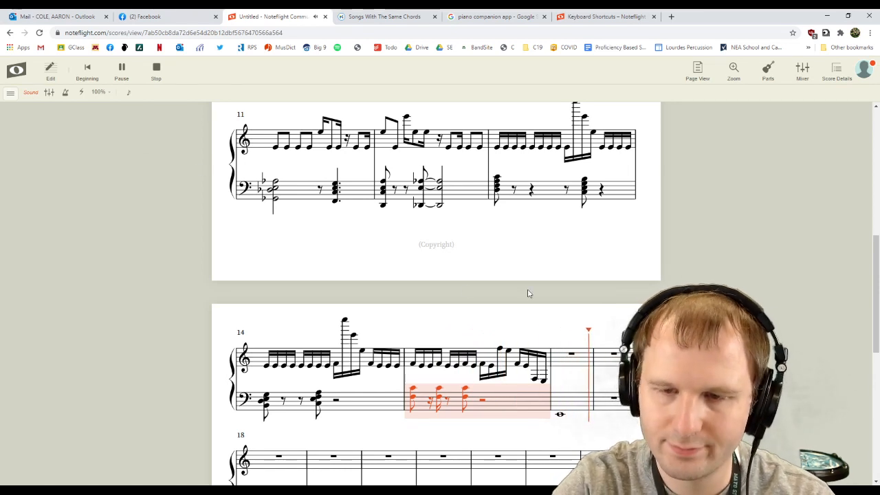
{"action": "key", "text": "space"}
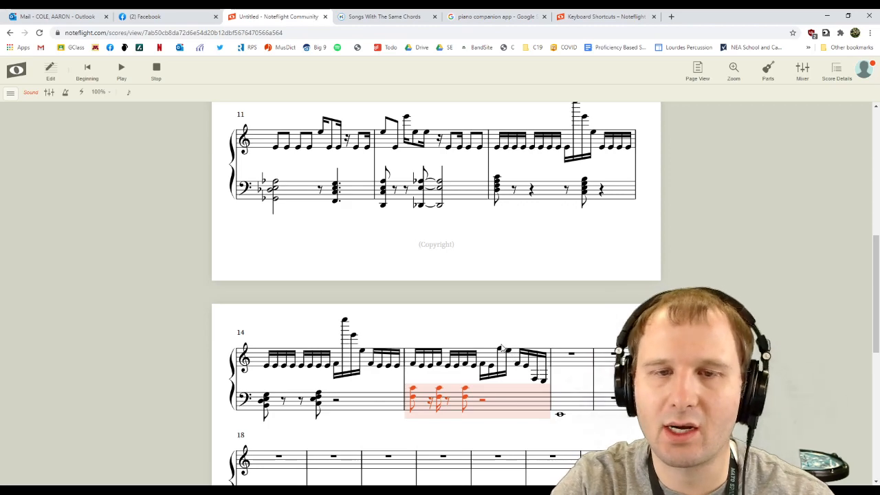
Review the score from its opening measures onward, placing the playback position at measure 17.
{"action": "scroll", "coordinate": [481, 323], "scroll_direction": "up", "scroll_amount": 6}
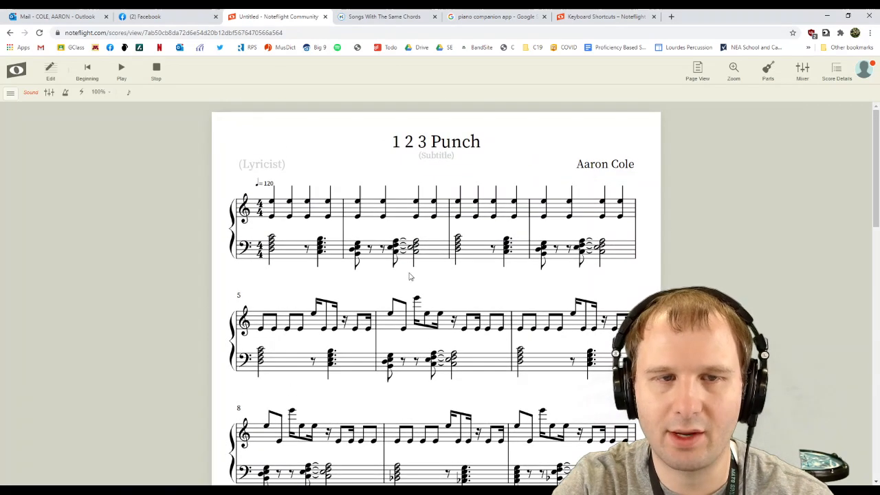
{"action": "scroll", "coordinate": [402, 236], "scroll_direction": "down", "scroll_amount": 7}
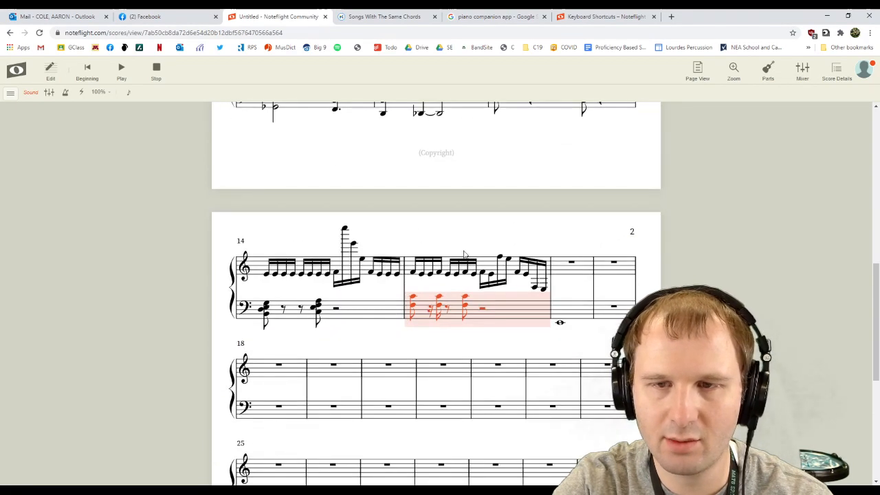
{"action": "scroll", "coordinate": [481, 241], "scroll_direction": "up", "scroll_amount": 1}
{"action": "scroll", "coordinate": [488, 242], "scroll_direction": "down", "scroll_amount": 1}
{"action": "left_click", "coordinate": [605, 262]}
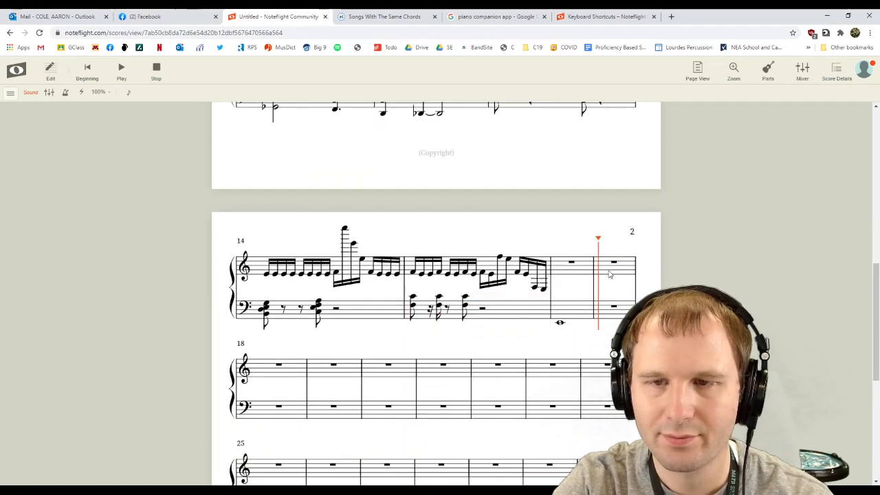
{"action": "scroll", "coordinate": [346, 161], "scroll_direction": "up", "scroll_amount": 4}
{"action": "scroll", "coordinate": [346, 161], "scroll_direction": "down", "scroll_amount": 4}
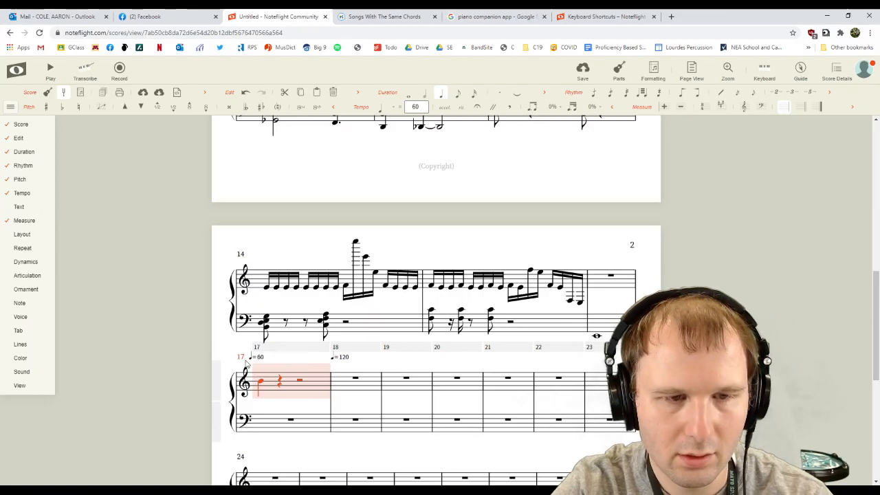
Remove the 120 tempo marking from measure 18 and check the tempo marking at the start of the score.
{"action": "left_click", "coordinate": [256, 358]}
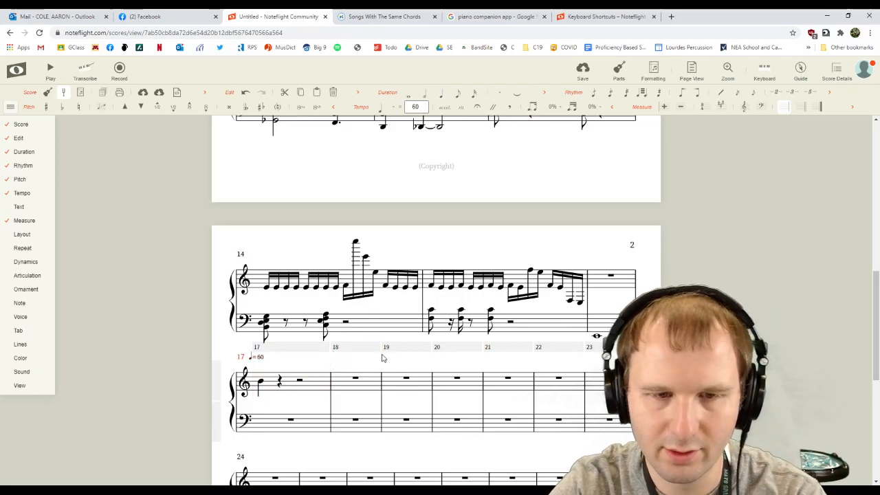
{"action": "scroll", "coordinate": [375, 363], "scroll_direction": "up", "scroll_amount": 10}
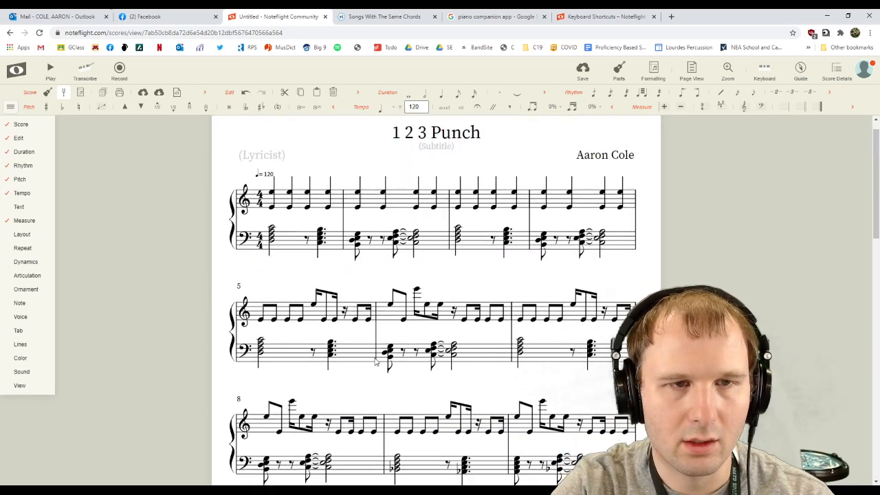
{"action": "scroll", "coordinate": [375, 363], "scroll_direction": "down", "scroll_amount": 10}
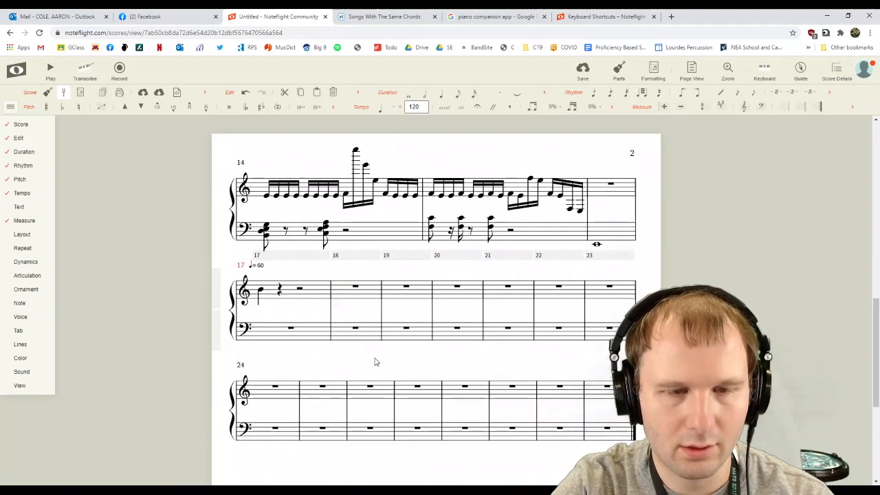
Undo the recent measure 17 edits back to the version with the bass chord and the closing E and F eighths.
{"action": "left_click", "coordinate": [261, 293]}
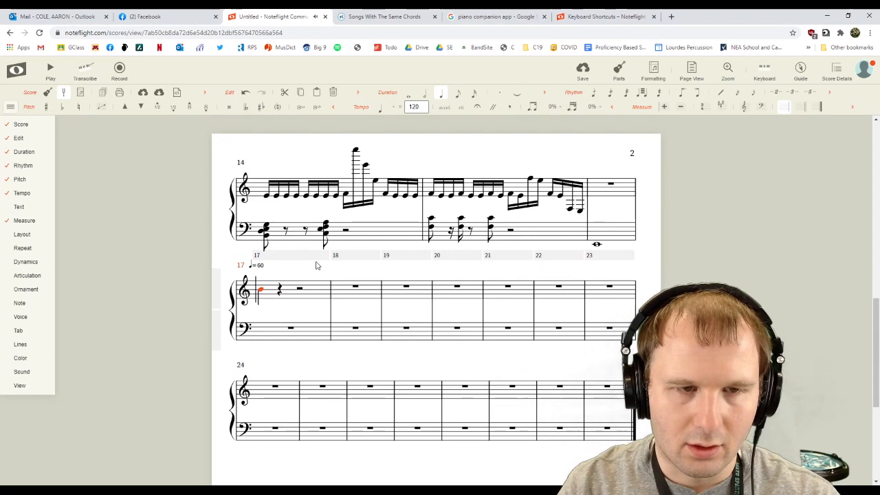
{"action": "key", "text": "q"}
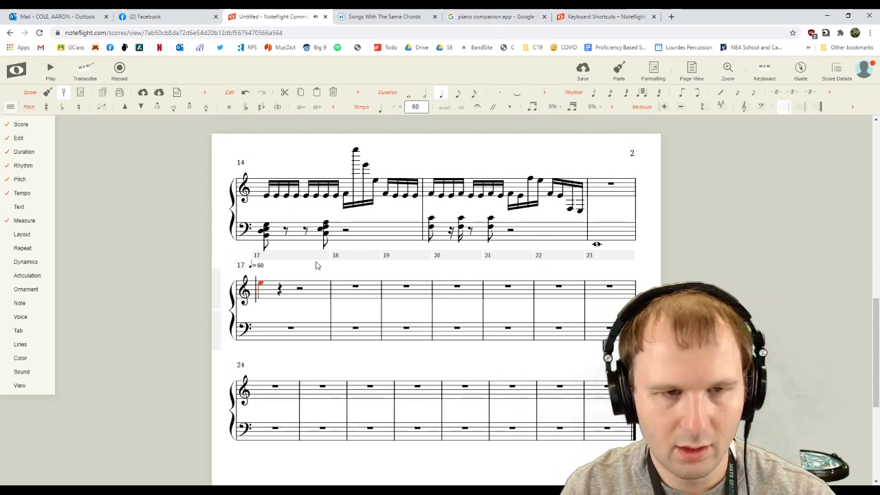
{"action": "key", "text": "ctrl+z"}
{"action": "key", "text": "ctrl+z"}
{"action": "key", "text": "ctrl+z"}
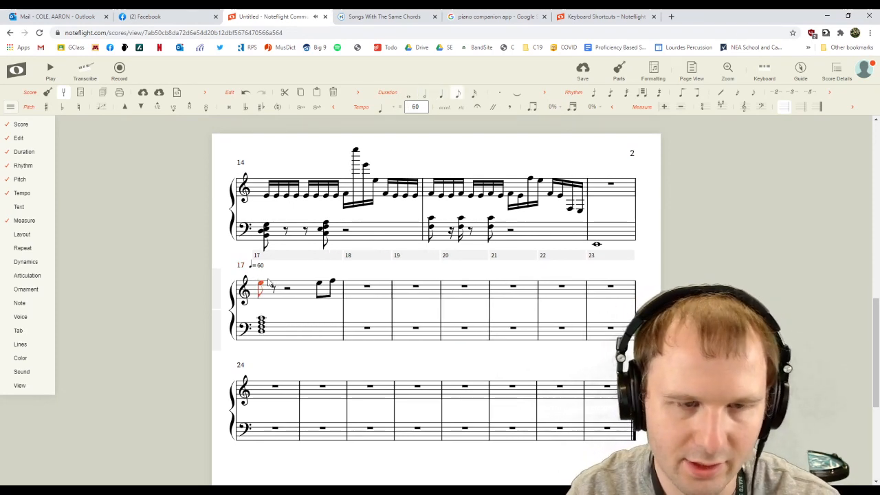
Make the opening E of treble measure 17 a quarter note and enter quarter-note Es on beats 2 and 3.
{"action": "key", "text": "q"}
{"action": "key", "text": "Right"}
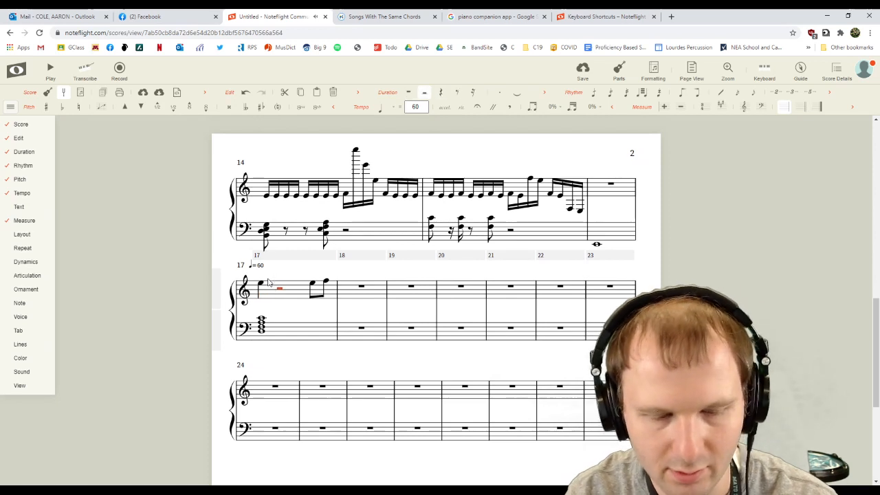
{"action": "key", "text": "e"}
{"action": "key", "text": "q"}
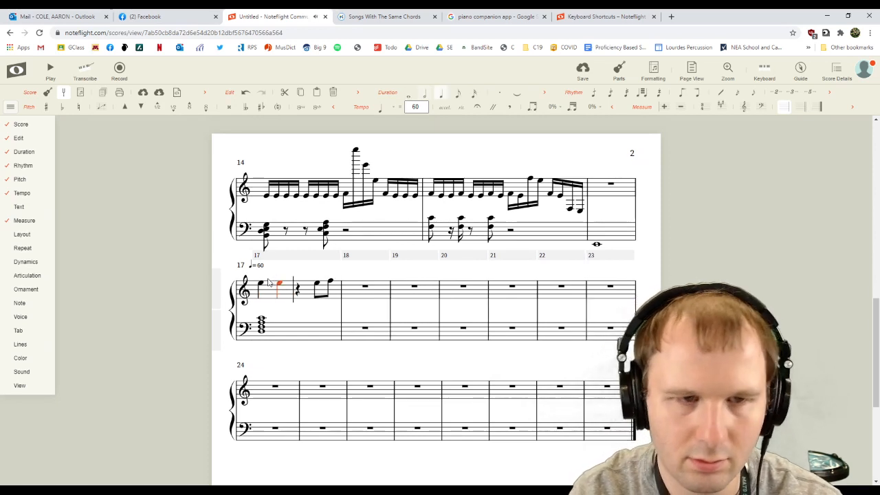
{"action": "key", "text": "e"}
{"action": "key", "text": "Right"}
{"action": "key", "text": "Right"}
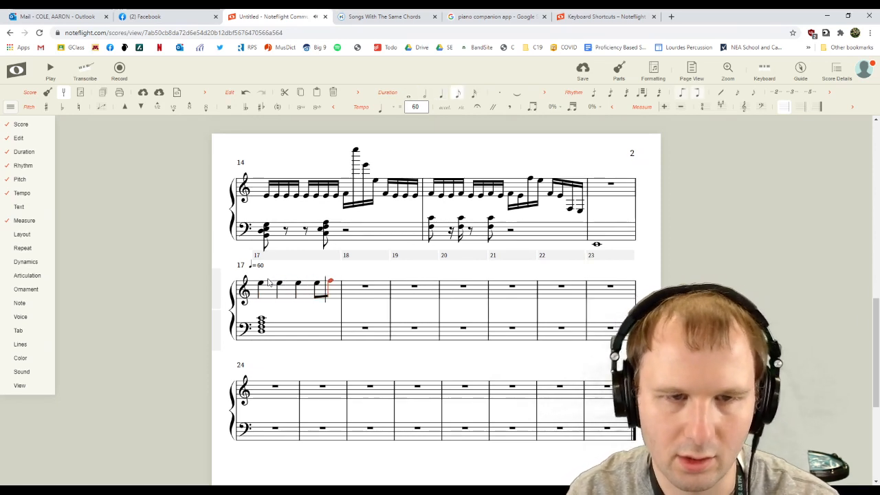
Copy the treble melody of measure 17 into treble measures 18, 19 and 20.
{"action": "left_click", "coordinate": [315, 268]}
{"action": "double_click", "coordinate": [305, 290]}
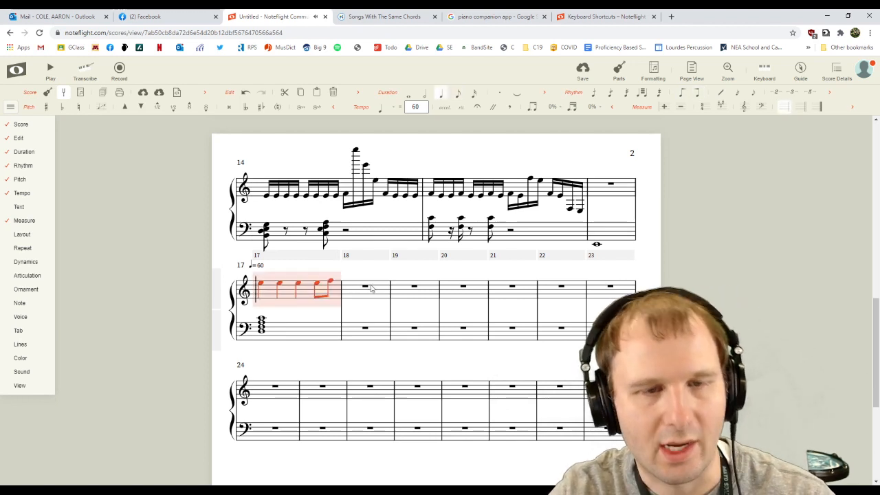
{"action": "left_click", "coordinate": [358, 298]}
{"action": "left_click", "coordinate": [464, 297], "text": "shift"}
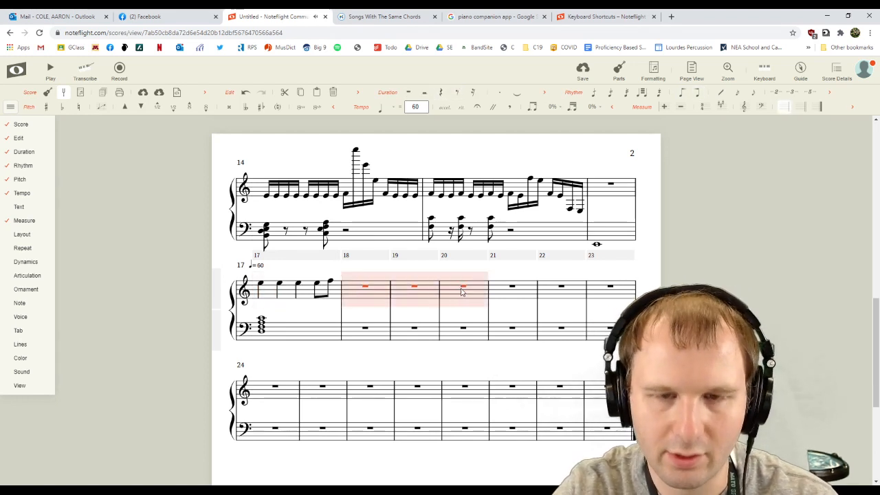
{"action": "key", "text": "ctrl+v"}
{"action": "left_click", "coordinate": [437, 299]}
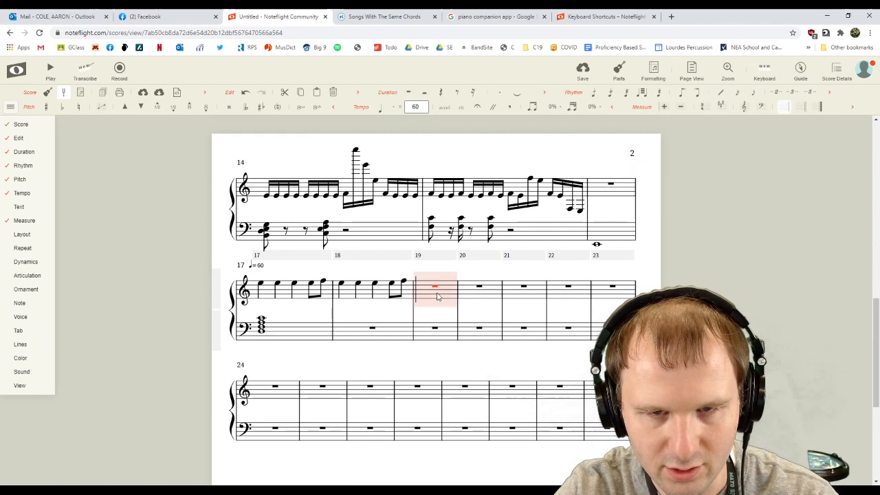
{"action": "key", "text": "ctrl+v"}
{"action": "left_click", "coordinate": [526, 296]}
{"action": "key", "text": "ctrl+v"}
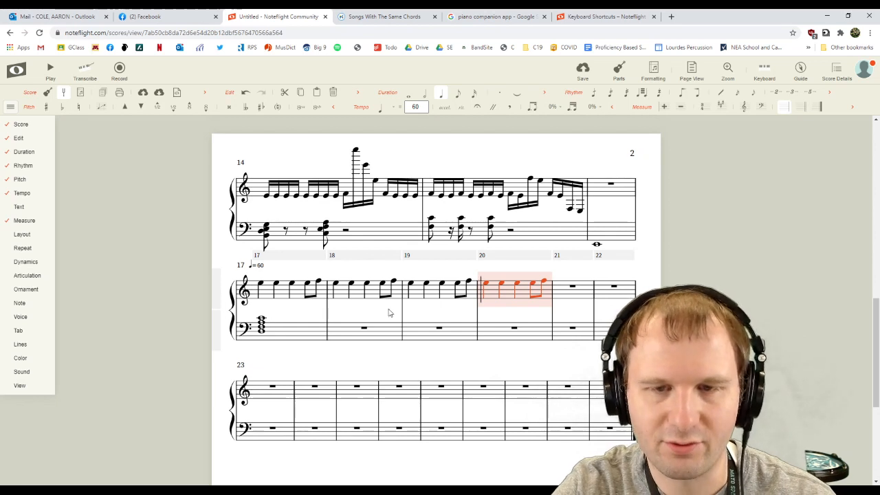
{"action": "left_click", "coordinate": [341, 271]}
{"action": "left_click", "coordinate": [222, 244]}
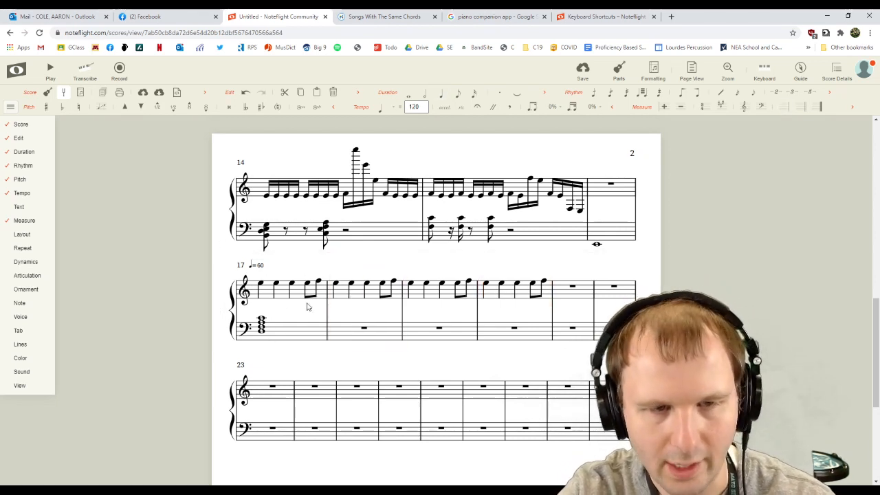
Copy the bass chord of measure 17 into measure 18, one step lower as C, E, G and B.
{"action": "left_click", "coordinate": [305, 334]}
{"action": "left_click", "coordinate": [346, 338]}
{"action": "key", "text": "ctrl+v"}
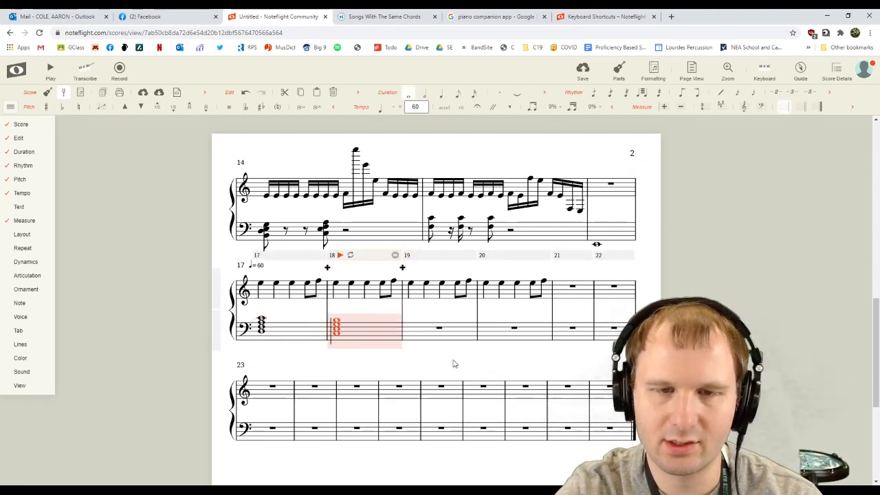
Copy the bass chord into measure 19 and lower its upper two notes to form C, E, F and A.
{"action": "left_click", "coordinate": [425, 334]}
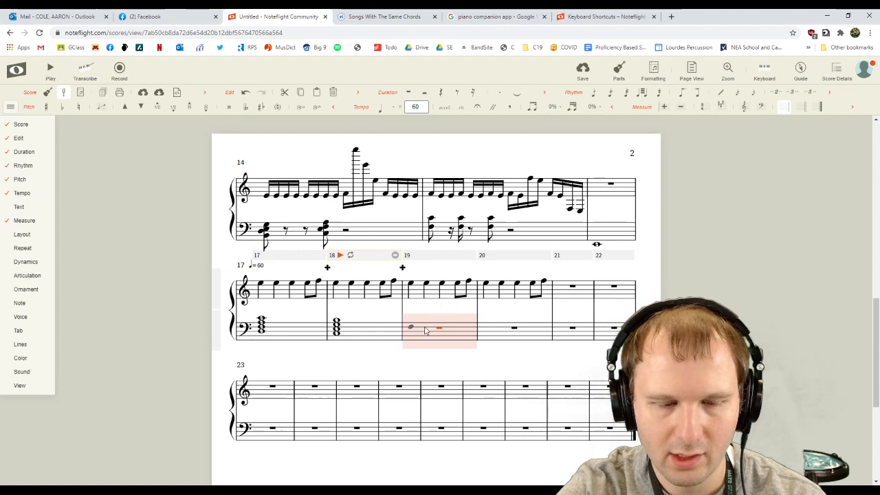
{"action": "key", "text": "ctrl+v"}
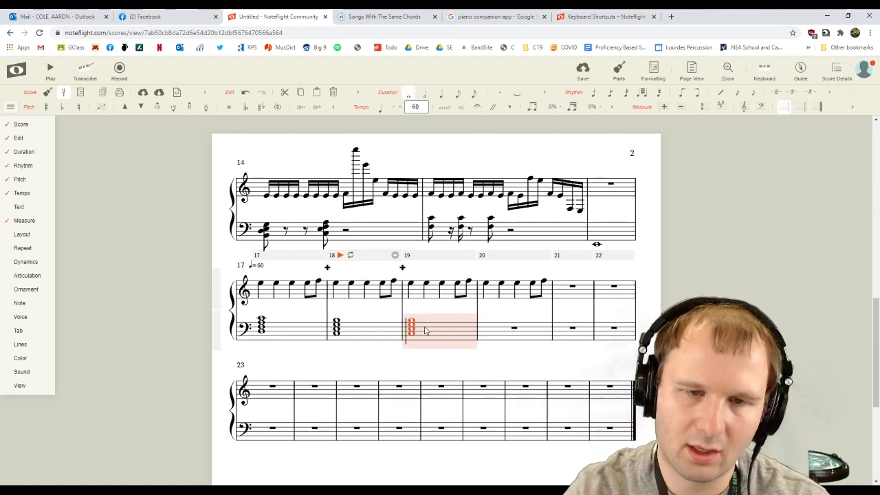
{"action": "key", "text": "Escape"}
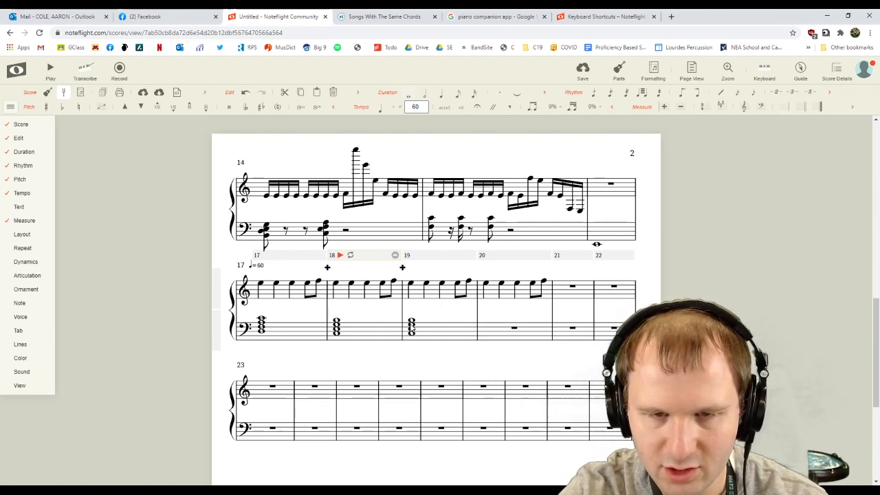
{"action": "left_click", "coordinate": [428, 323]}
{"action": "key", "text": "Right"}
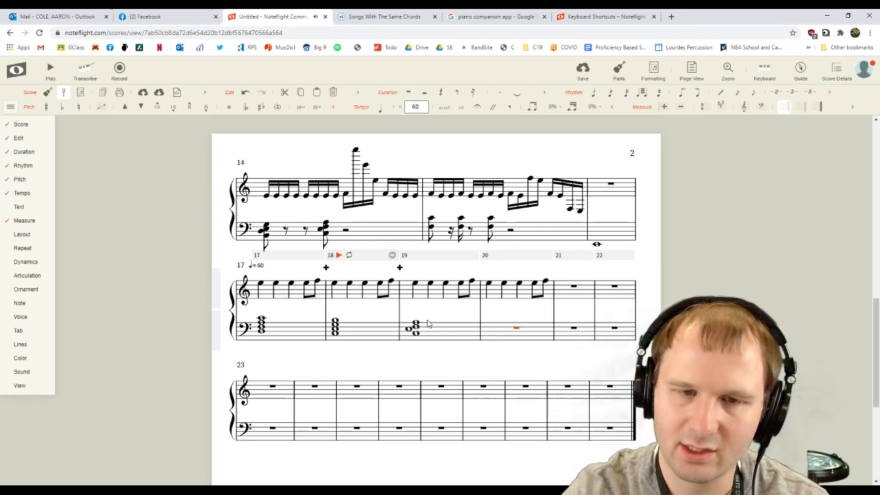
Repeat the measure 19 bass chord in measure 20 and lower its bottom note to A-flat.
{"action": "left_click", "coordinate": [444, 334]}
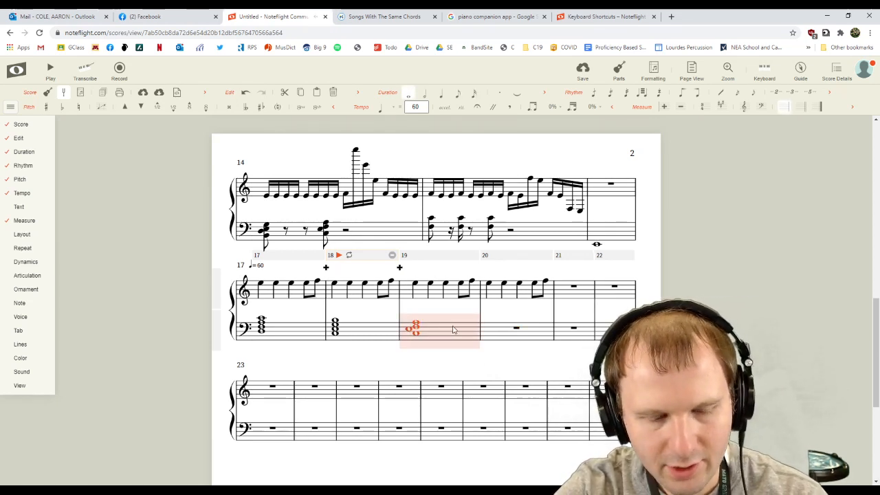
{"action": "key", "text": "r"}
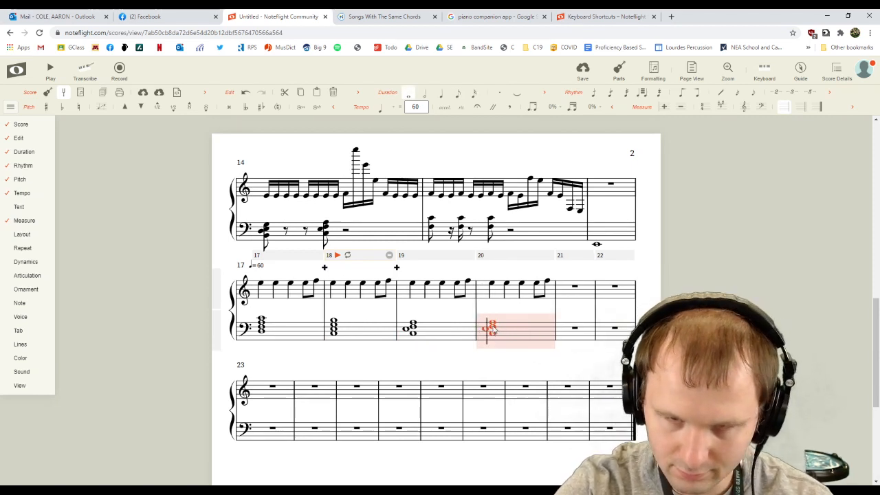
{"action": "left_click", "coordinate": [492, 333]}
{"action": "key", "text": "Down"}
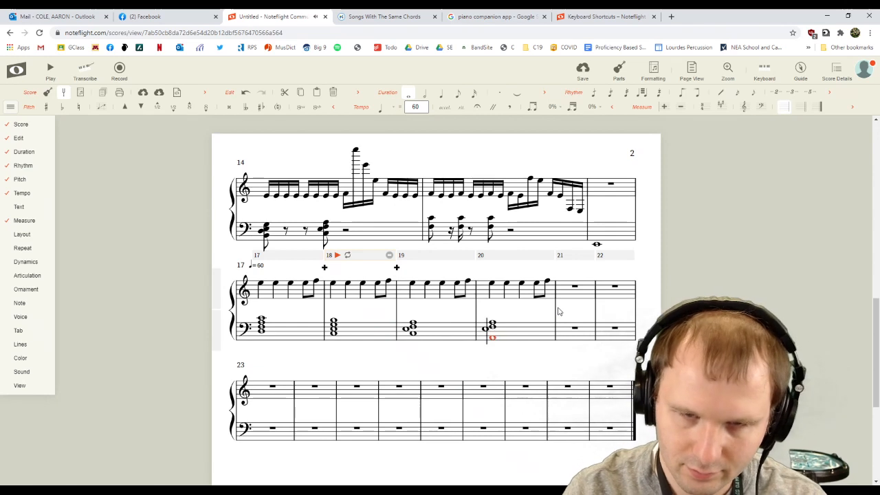
{"action": "key", "text": "Down"}
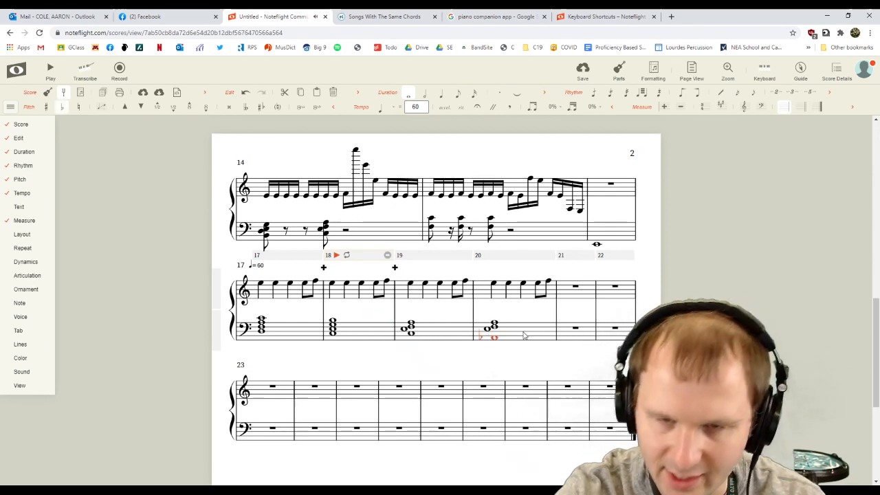
Raise the F in the measure 20 bass chord to G and delete the A above it.
{"action": "key", "text": "Up"}
{"action": "key", "text": "Up"}
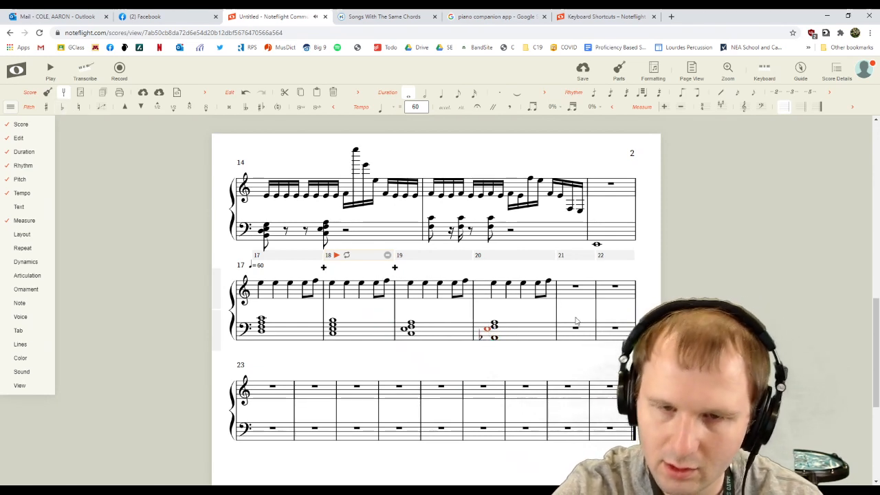
{"action": "key", "text": "Up"}
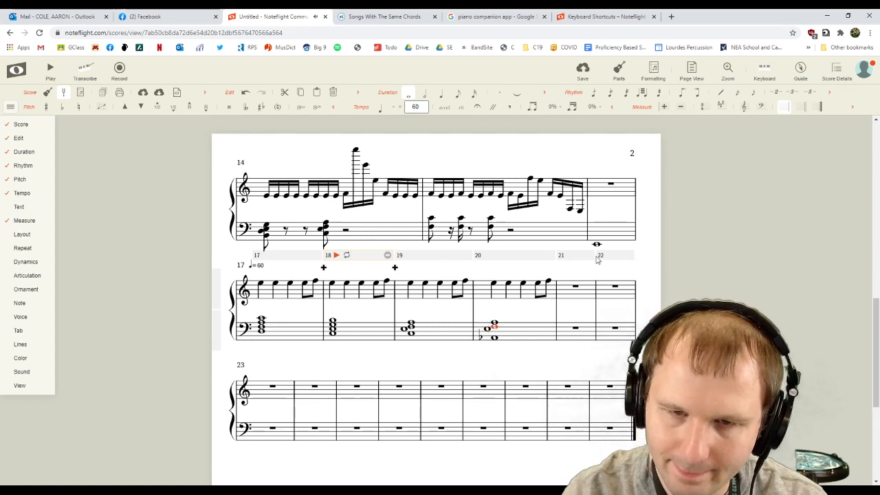
{"action": "left_click", "coordinate": [453, 325]}
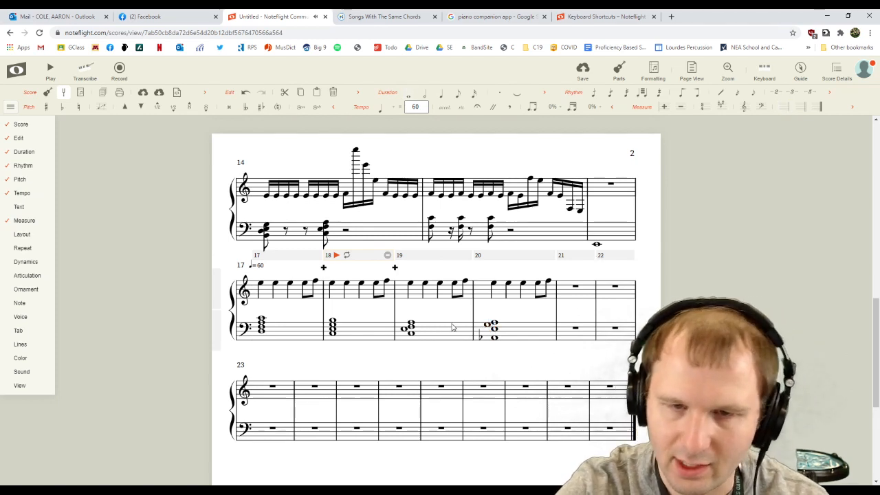
{"action": "left_click", "coordinate": [494, 323]}
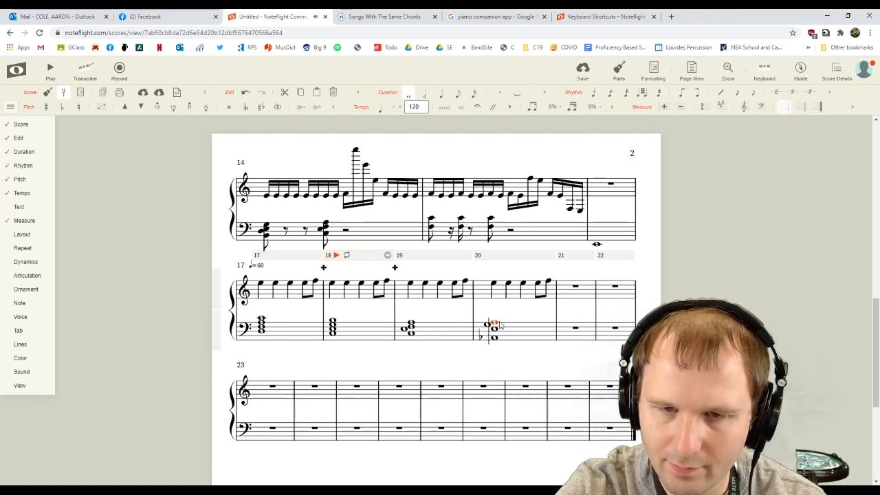
{"action": "key", "text": "Delete"}
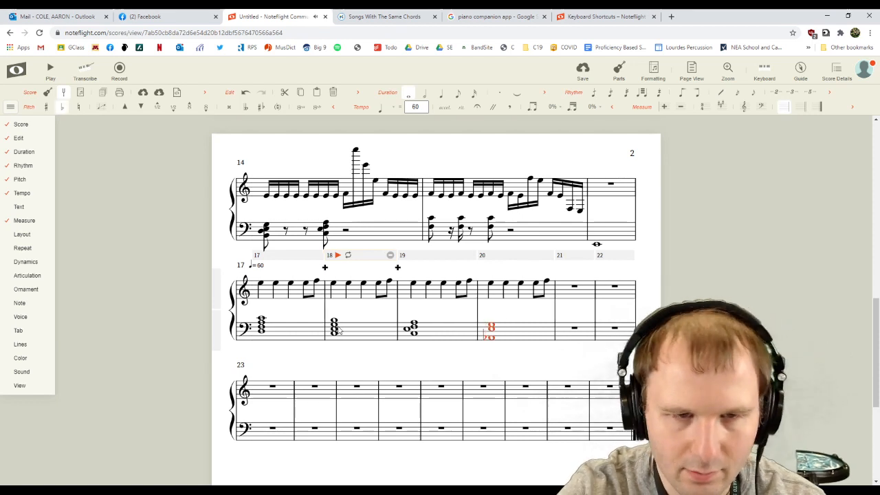
Play back the slower section from measure 17 through measure 20, then return to editing.
{"action": "left_click", "coordinate": [268, 318]}
{"action": "left_click", "coordinate": [267, 288]}
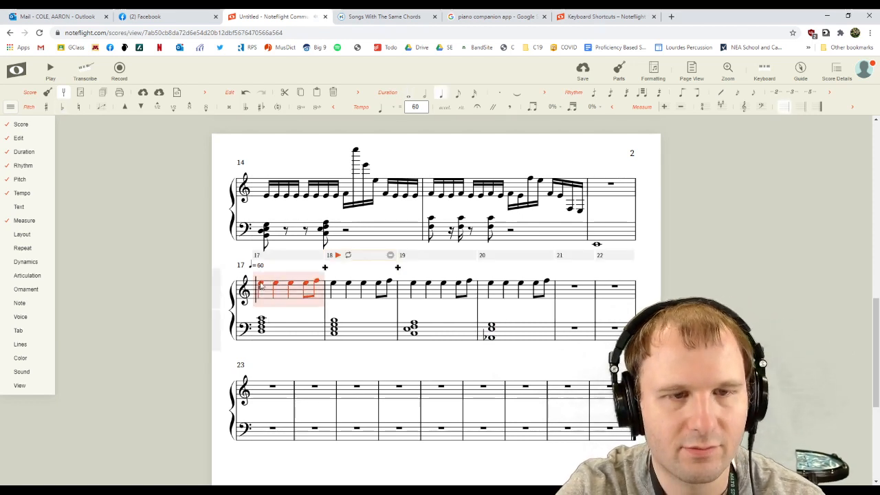
{"action": "left_click", "coordinate": [50, 69]}
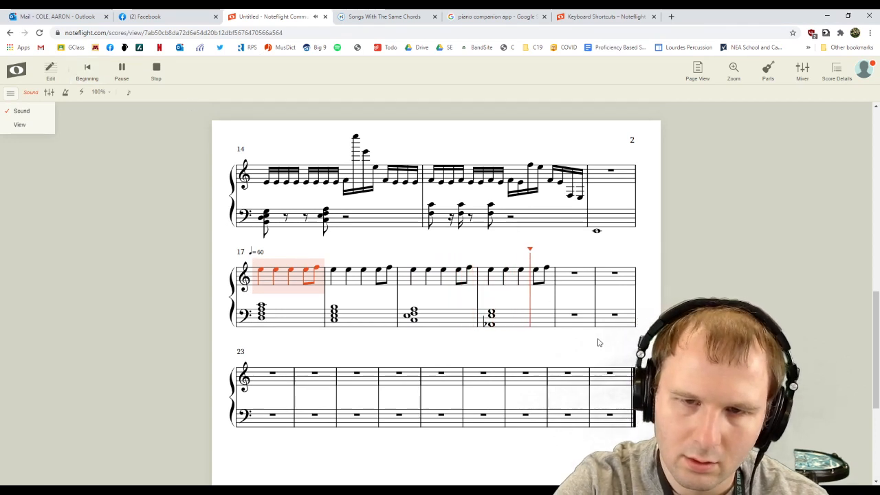
{"action": "key", "text": "space"}
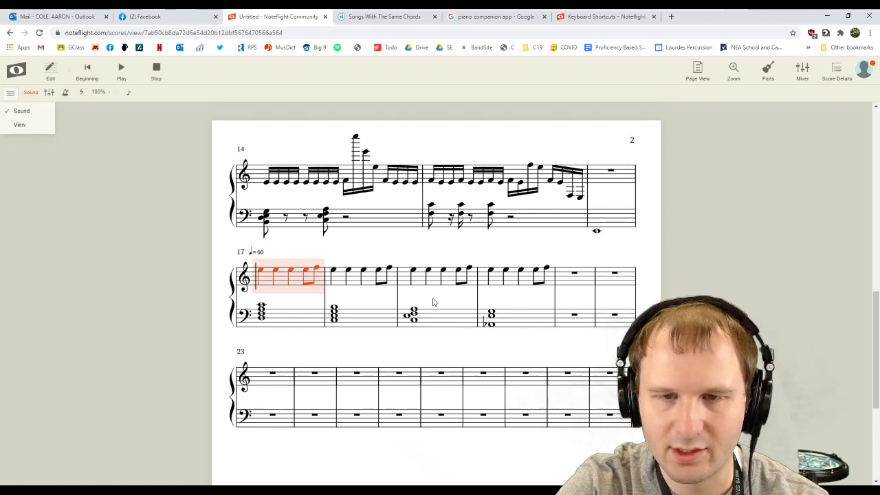
{"action": "left_click", "coordinate": [508, 316]}
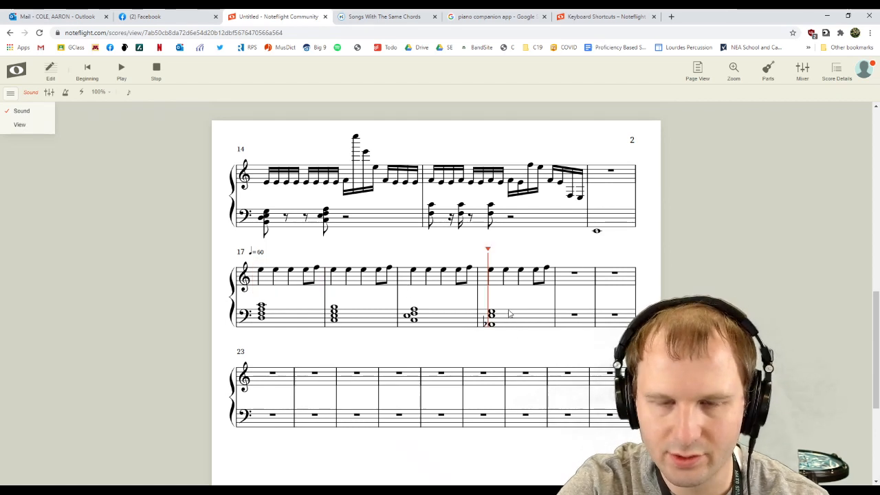
{"action": "left_click", "coordinate": [50, 72]}
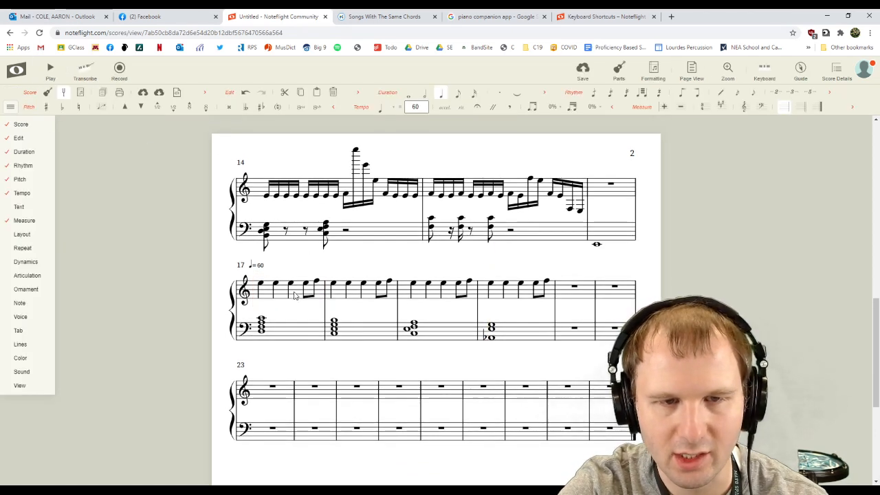
Copy both staves of measures 17 to 20 into measures 21 to 24.
{"action": "left_click", "coordinate": [294, 296]}
{"action": "left_click", "coordinate": [524, 325], "text": "shift"}
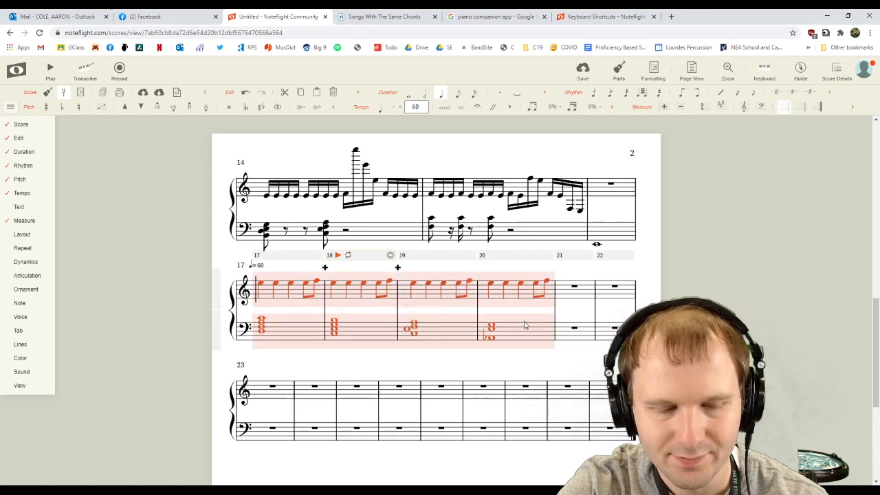
{"action": "left_click", "coordinate": [566, 299]}
{"action": "key", "text": "ctrl+v"}
{"action": "left_click", "coordinate": [494, 114]}
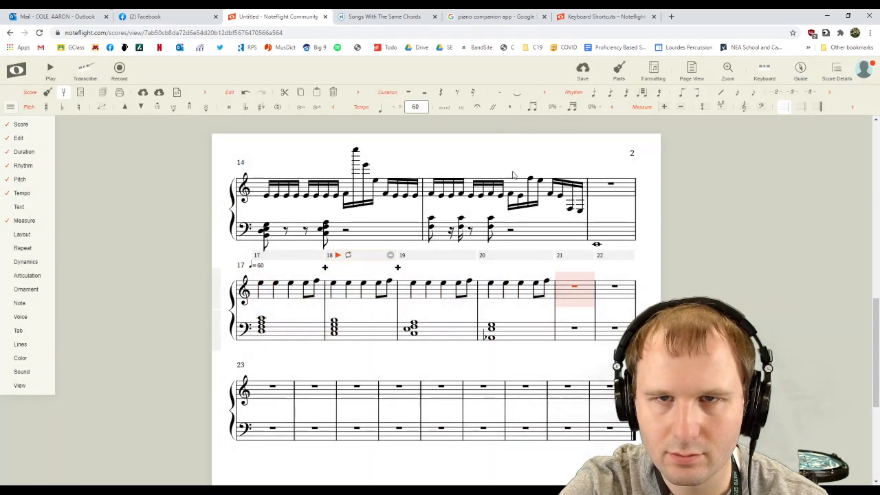
{"action": "left_click", "coordinate": [566, 328], "text": "shift"}
{"action": "key", "text": "ctrl+v"}
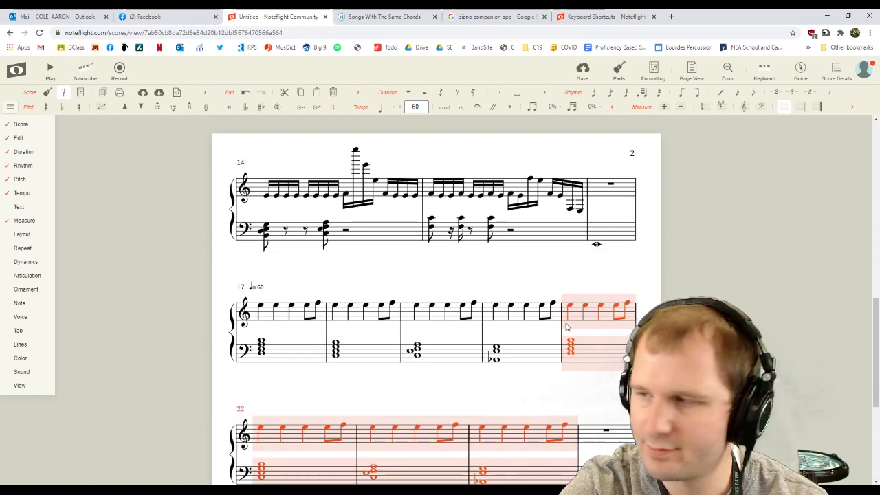
Delete the bass chord from measure 21.
{"action": "left_click", "coordinate": [581, 329]}
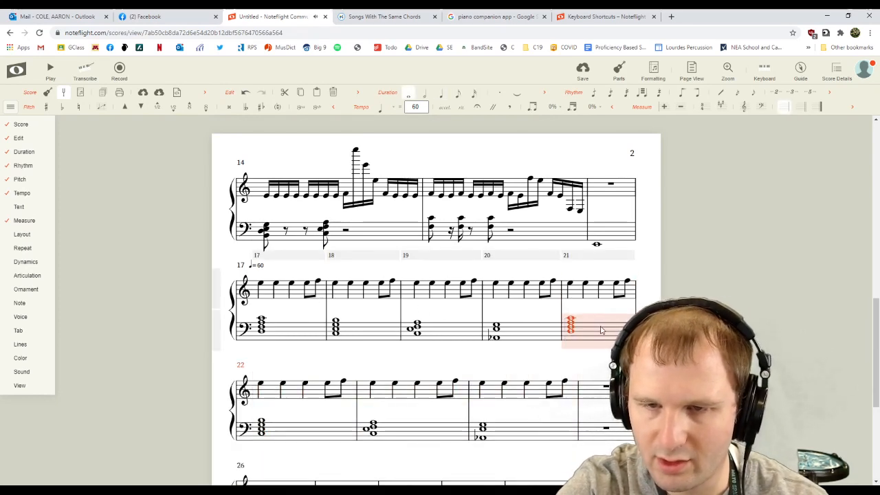
{"action": "key", "text": "Delete"}
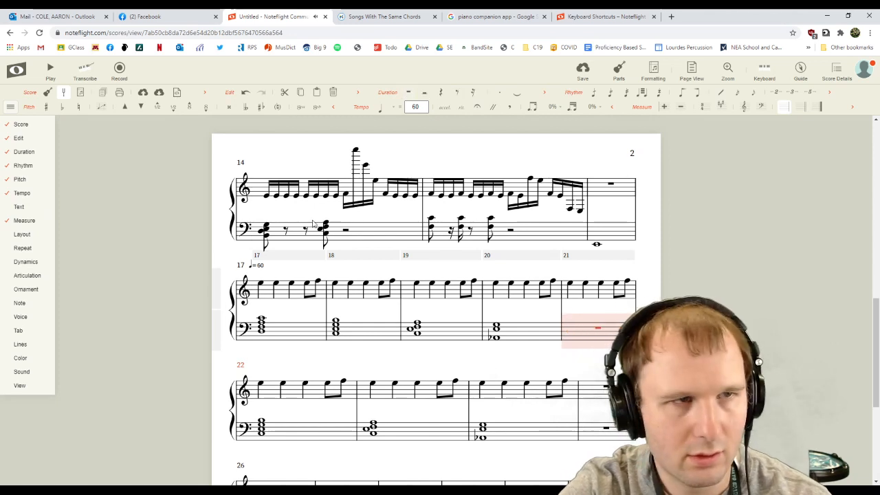
Fill the bass staff of measure 21 with an eighth-note line D, A, C, D, E, F, G, A, starting on the low D.
{"action": "key", "text": "c"}
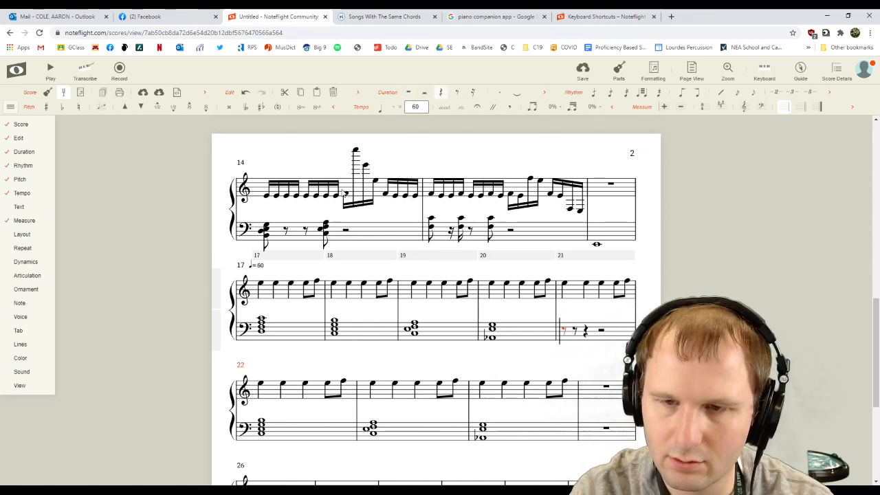
{"action": "key", "text": "ctrl+Down"}
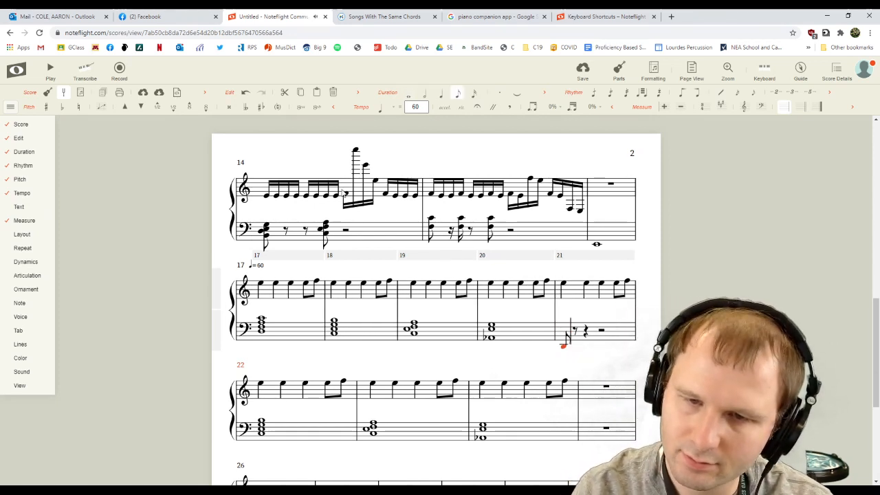
{"action": "key", "text": "b"}
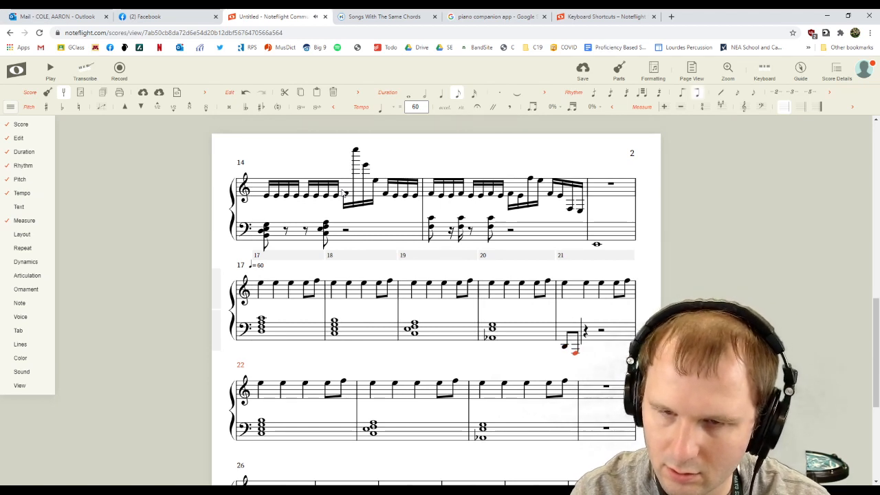
{"action": "key", "text": "c"}
{"action": "key", "text": "d"}
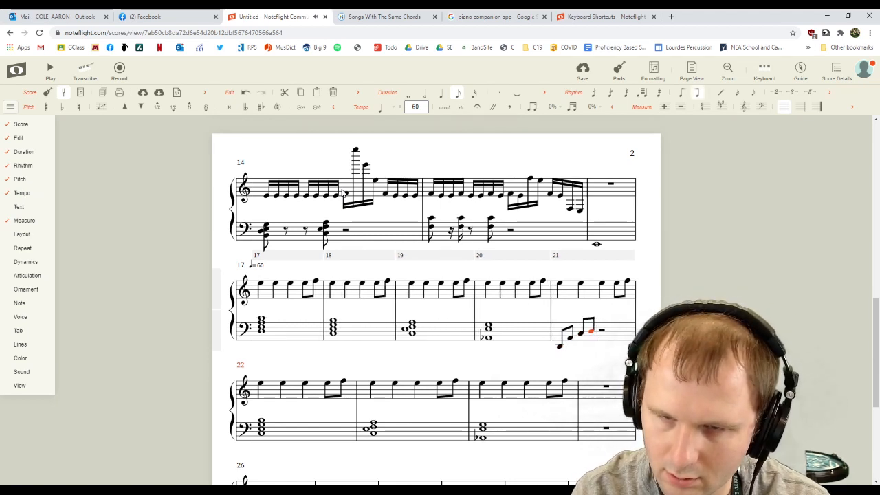
{"action": "key", "text": "e"}
{"action": "key", "text": "g"}
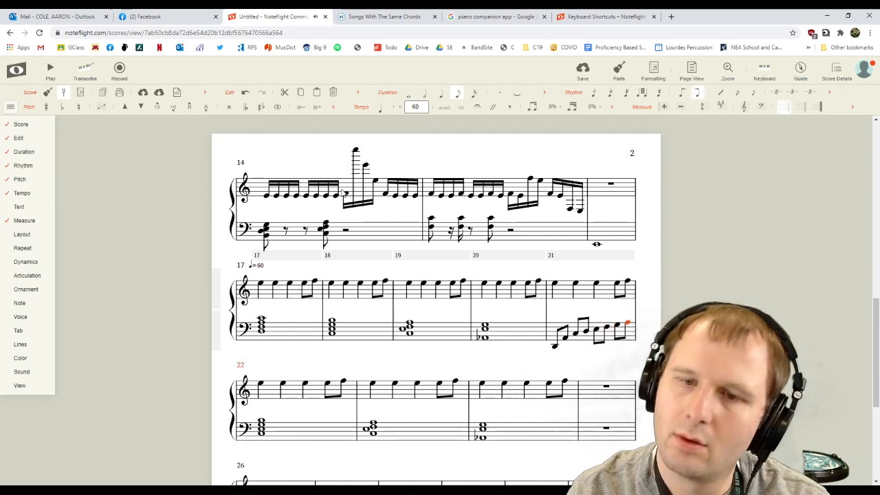
Replace the measure 22 bass chord with eighth notes C, G, B, C, D, E, G, C, rising from the low C.
{"action": "key", "text": "c"}
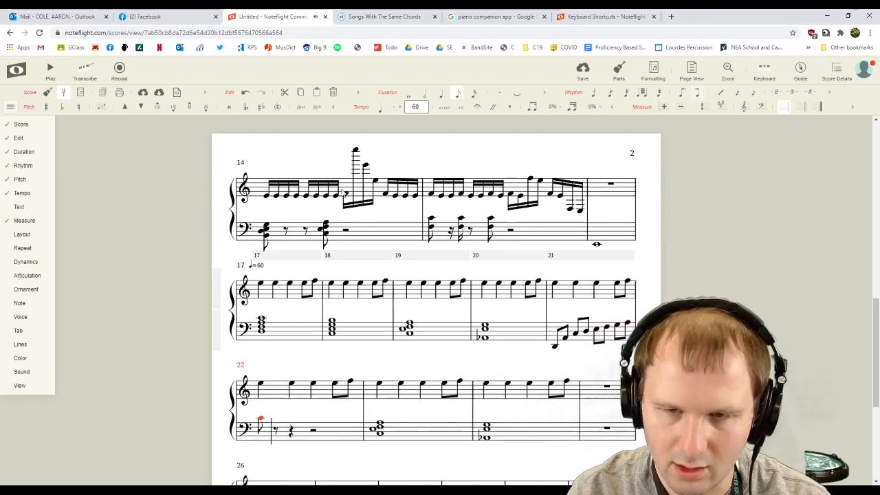
{"action": "key", "text": "ctrl+Down"}
{"action": "key", "text": "ctrl+Down"}
{"action": "key", "text": "e"}
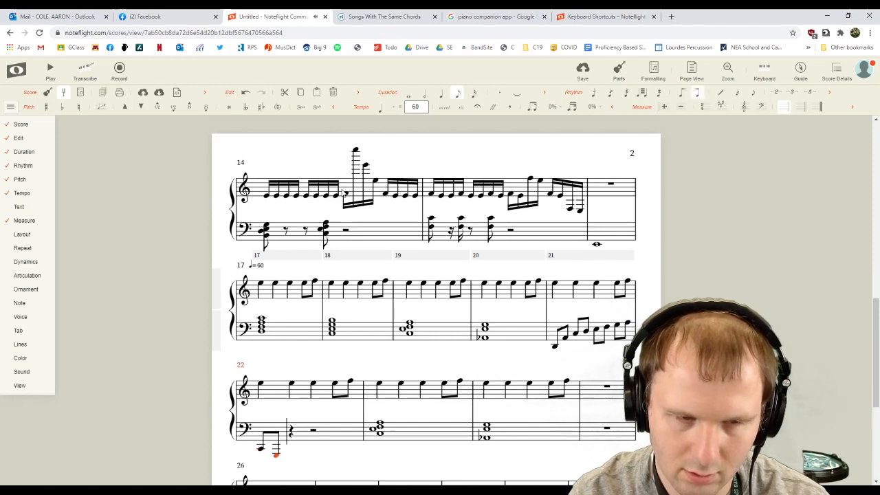
{"action": "key", "text": "g"}
{"action": "key", "text": "c"}
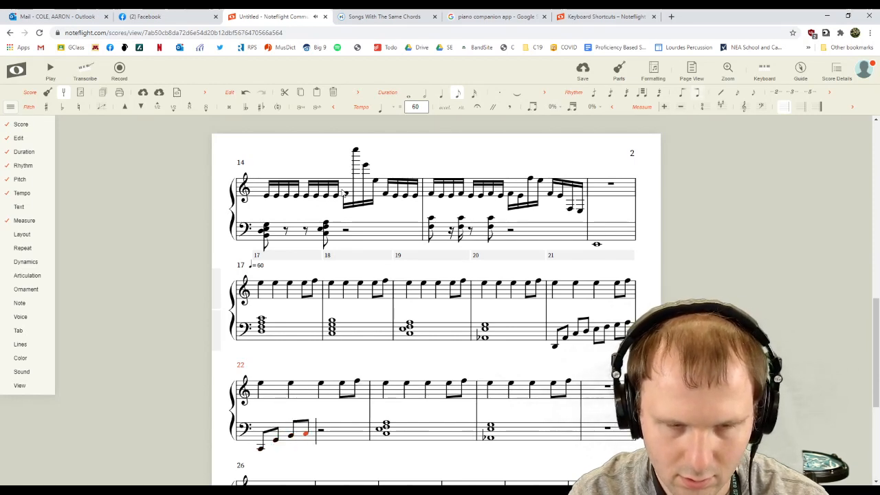
{"action": "key", "text": "d"}
{"action": "key", "text": "e"}
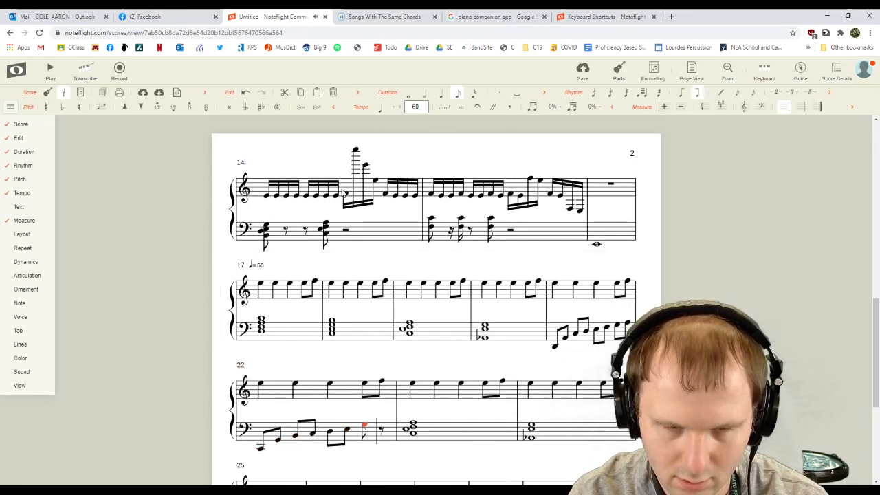
{"action": "key", "text": "f"}
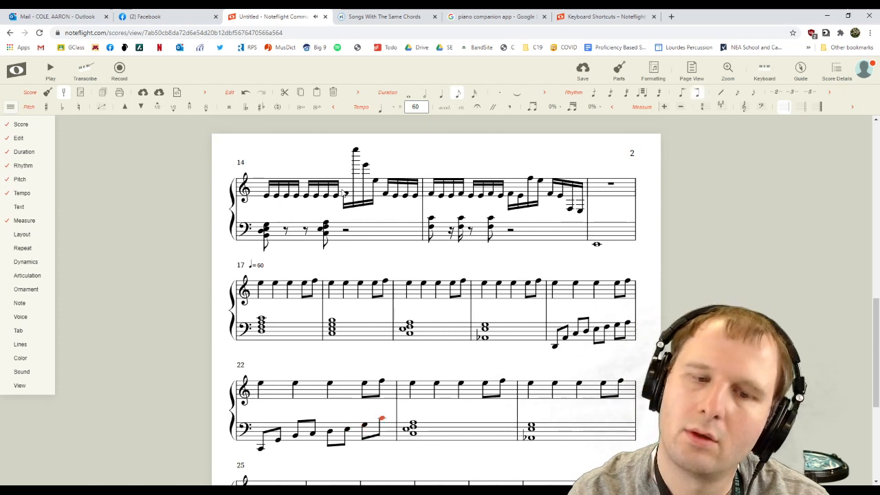
Replace the measure 23 bass chord with eighth notes F, C, E, F, A, C, A, F.
{"action": "key", "text": "c"}
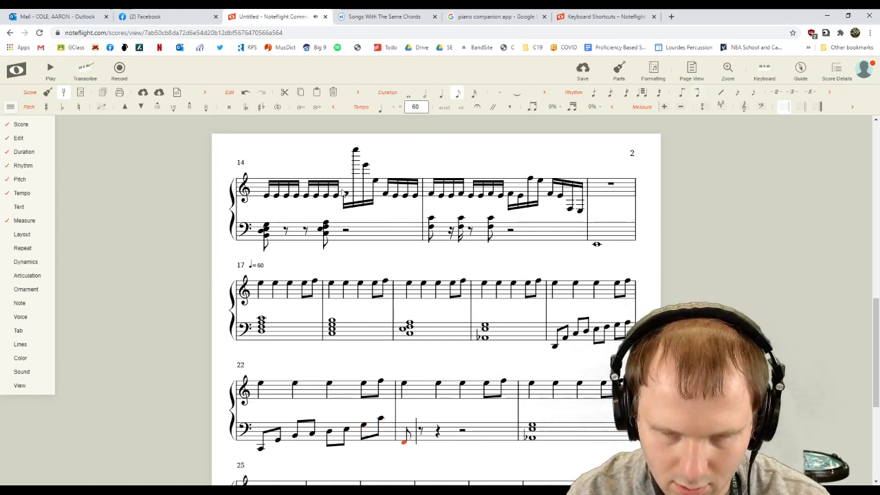
{"action": "key", "text": "d"}
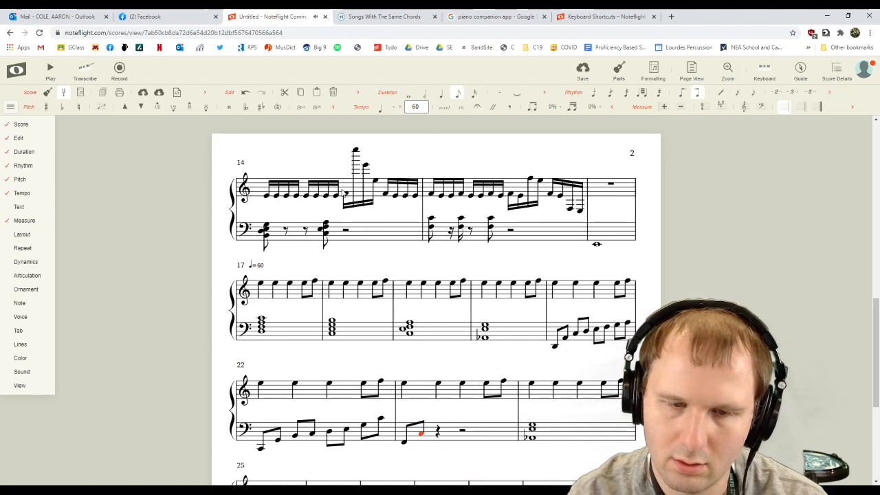
{"action": "key", "text": "e"}
{"action": "key", "text": "f"}
{"action": "key", "text": "g"}
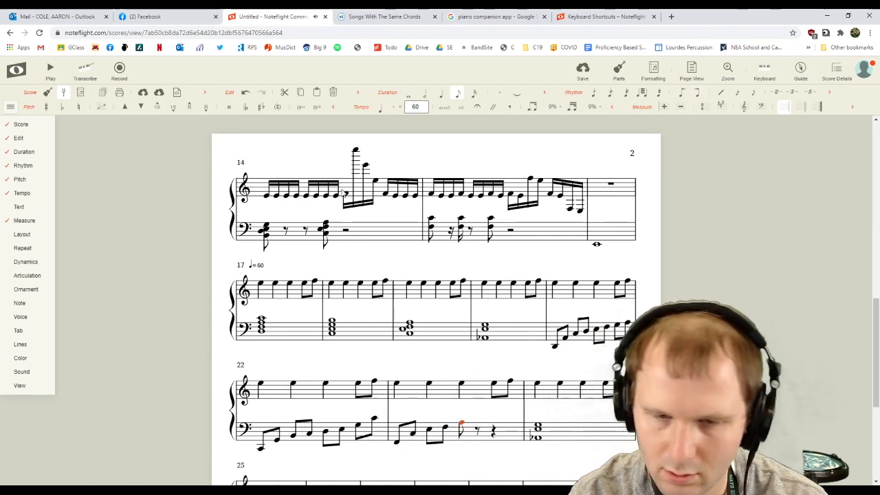
{"action": "key", "text": "a"}
{"action": "key", "text": "a"}
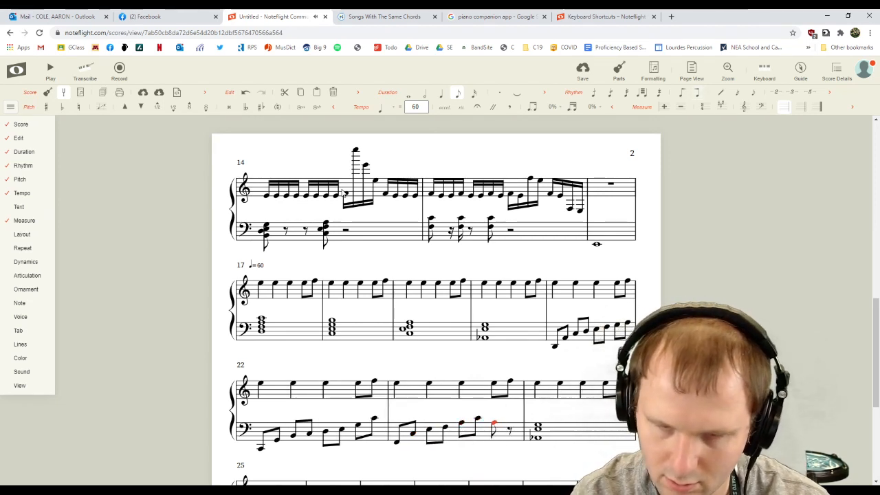
{"action": "key", "text": "f"}
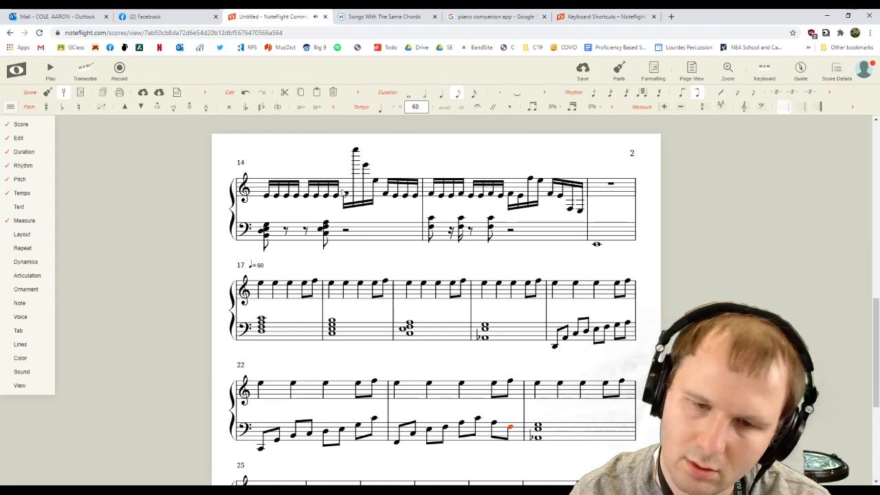
{"action": "key", "text": "Escape"}
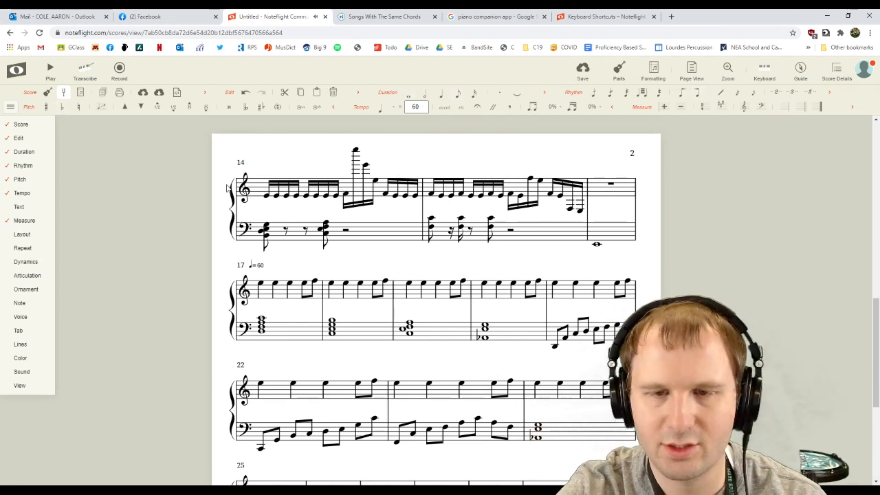
Play back the score from measure 21 through the chord in measure 24, then return to editing.
{"action": "left_click", "coordinate": [559, 288]}
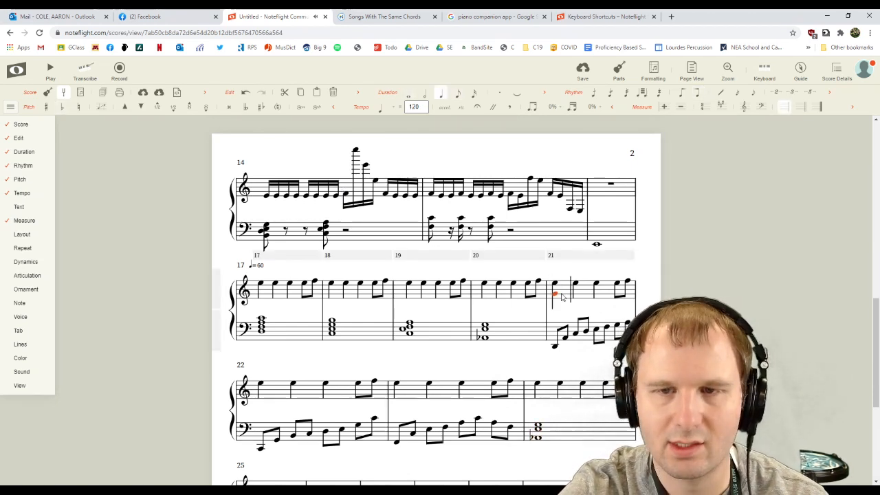
{"action": "key", "text": "e"}
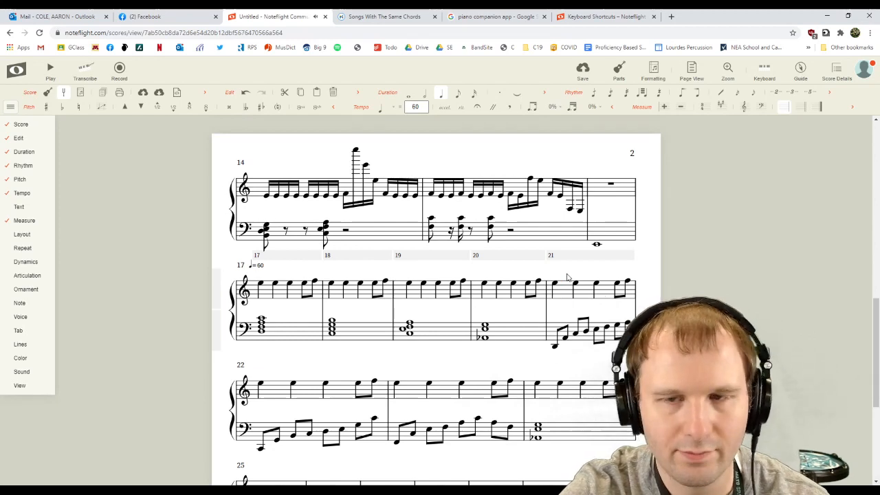
{"action": "double_click", "coordinate": [567, 277]}
{"action": "left_click", "coordinate": [57, 79]}
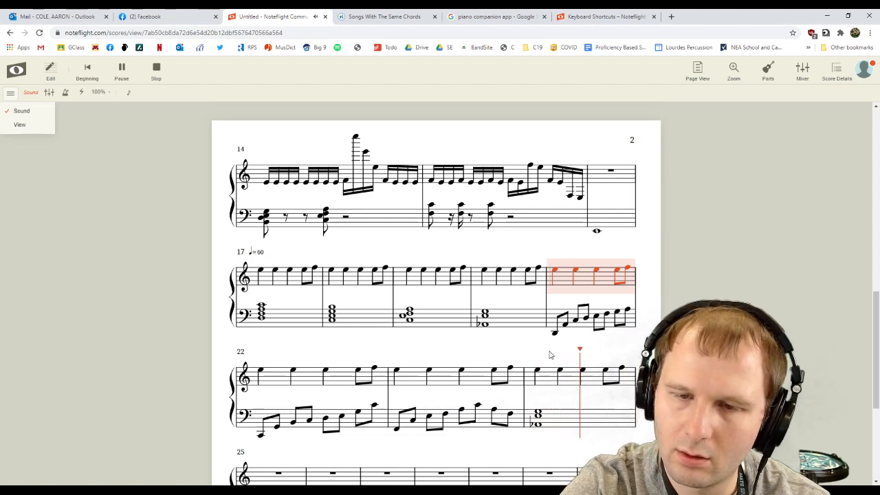
{"action": "scroll", "coordinate": [549, 355], "scroll_direction": "down", "scroll_amount": 3}
{"action": "key", "text": "space"}
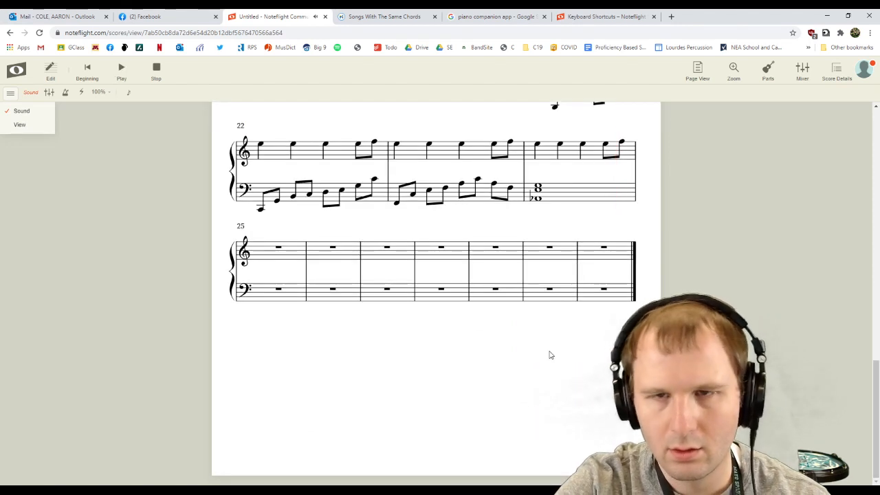
{"action": "left_click", "coordinate": [293, 255]}
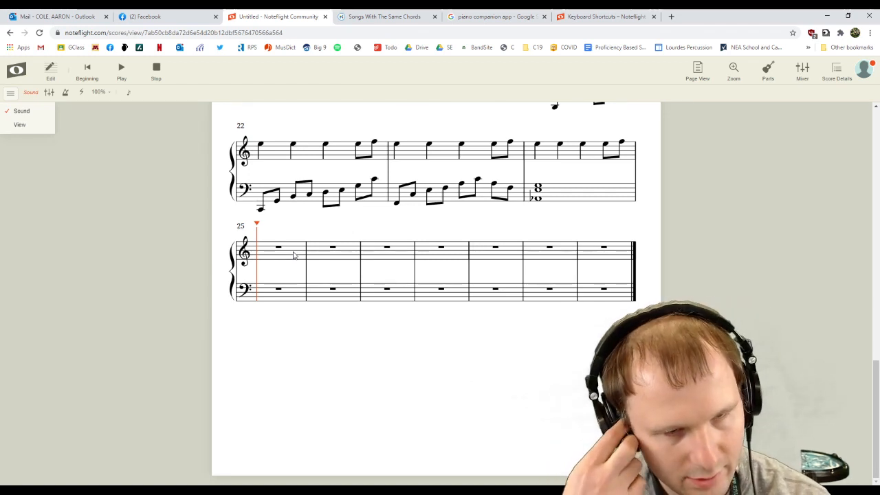
{"action": "left_click", "coordinate": [49, 93]}
{"action": "left_click", "coordinate": [50, 71]}
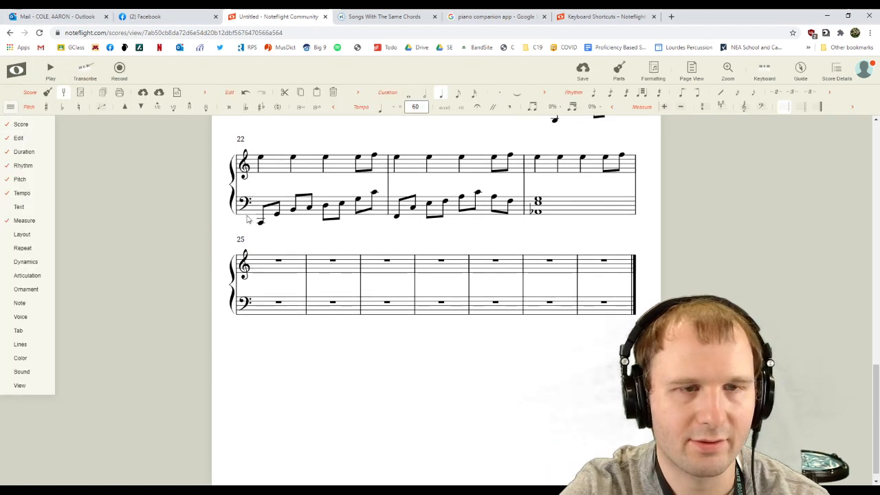
Enter alternating E and F sixteenth notes in the treble staff of measure 25, up to the last half beat.
{"action": "left_click", "coordinate": [280, 268]}
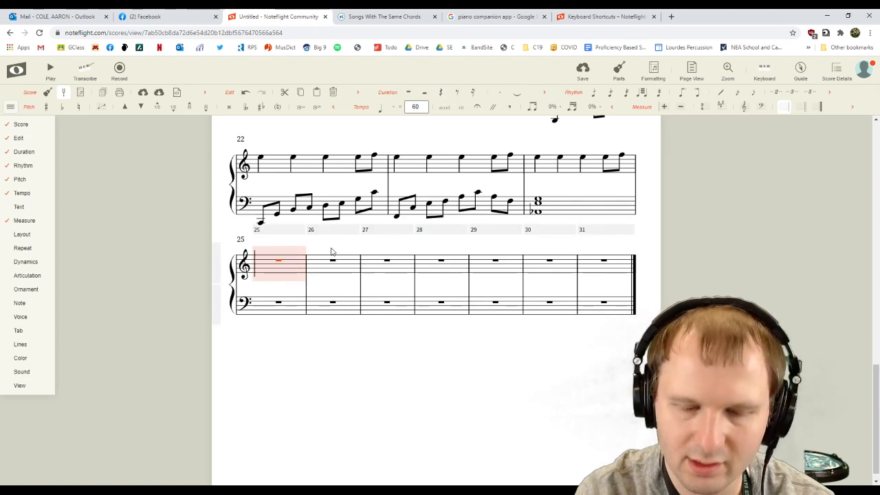
{"action": "key", "text": "3"}
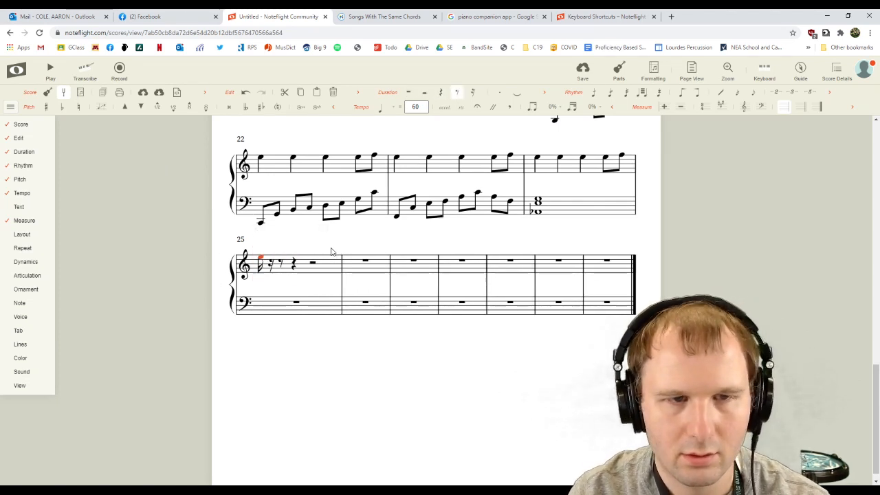
{"action": "key", "text": "e"}
{"action": "key", "text": "e"}
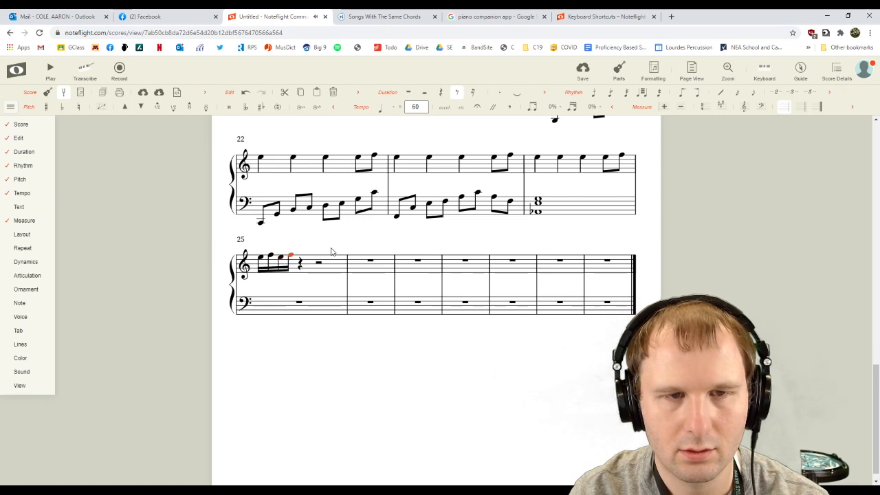
{"action": "key", "text": "e"}
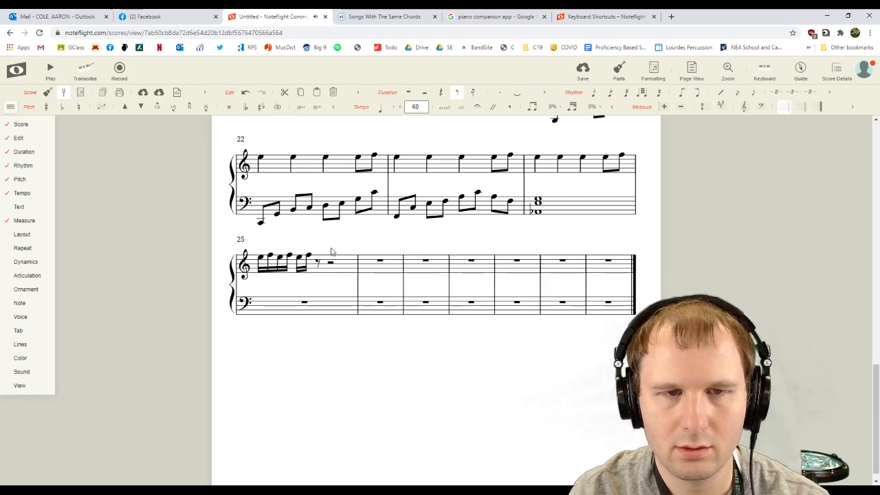
{"action": "key", "text": "e"}
{"action": "key", "text": "e"}
{"action": "key", "text": "e"}
{"action": "key", "text": "e"}
{"action": "key", "text": "e"}
{"action": "key", "text": "e"}
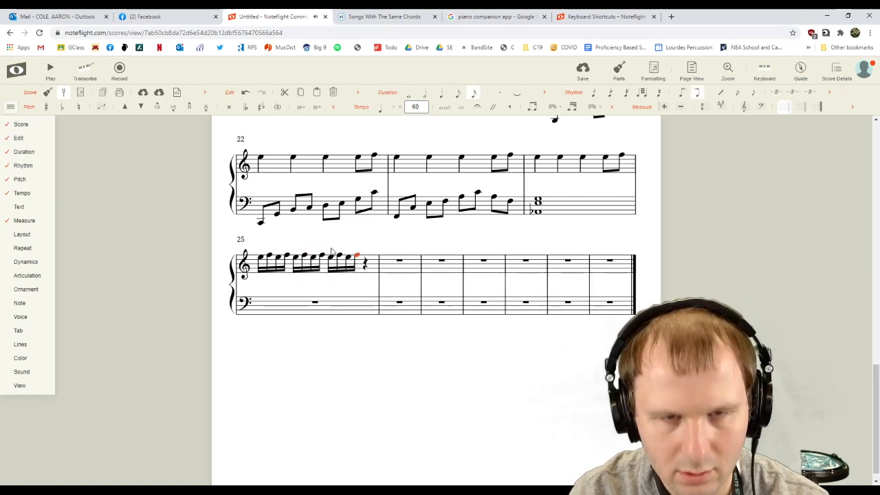
{"action": "key", "text": "e"}
{"action": "key", "text": "e"}
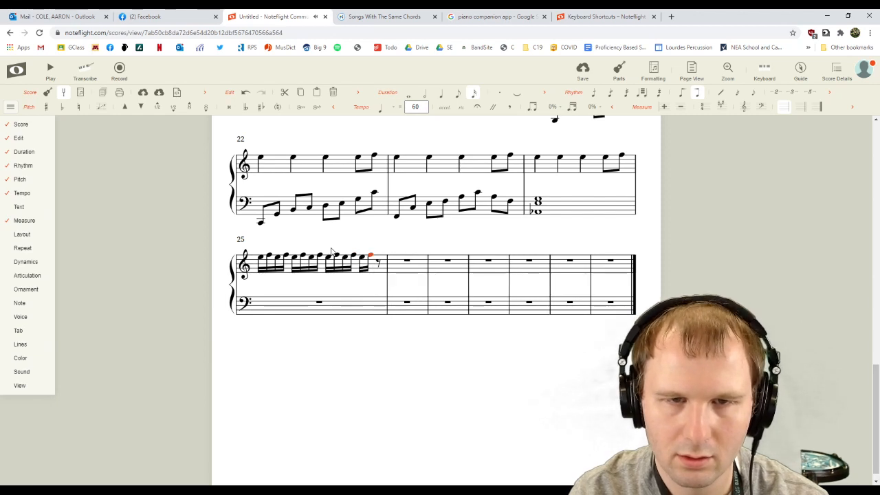
Complete treble measure 25 with one more E–F sixteenth-note pair raised an octave.
{"action": "key", "text": "e"}
{"action": "key", "text": "ctrl+Up"}
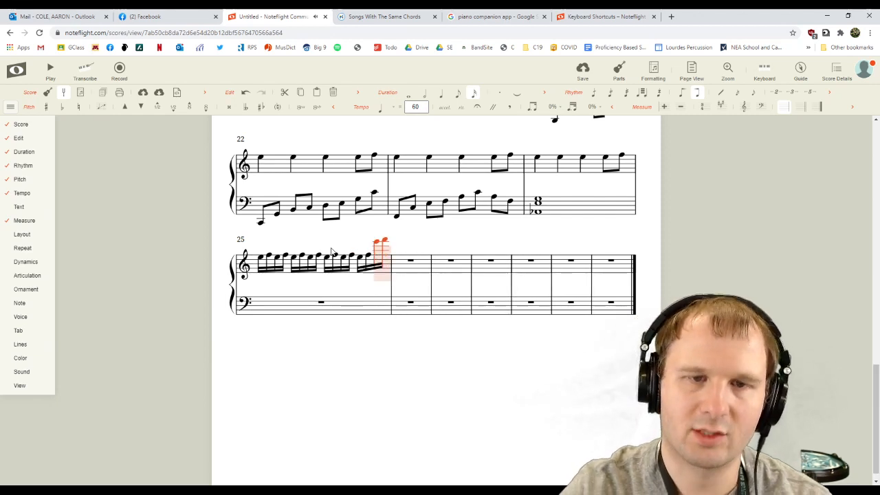
{"action": "key", "text": "Escape"}
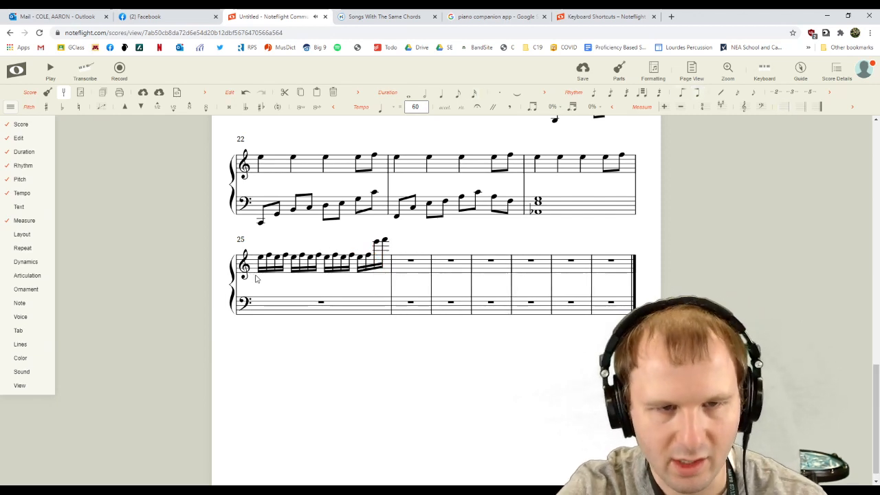
Copy the bass staff of measures 21 to 24 into the bass staff of measures 25 to 28.
{"action": "left_click", "coordinate": [409, 283]}
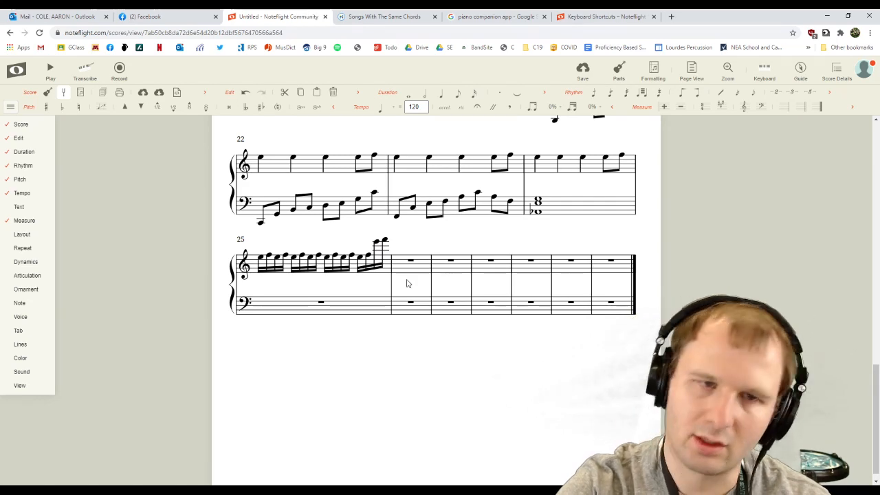
{"action": "scroll", "coordinate": [376, 199], "scroll_direction": "up", "scroll_amount": 3}
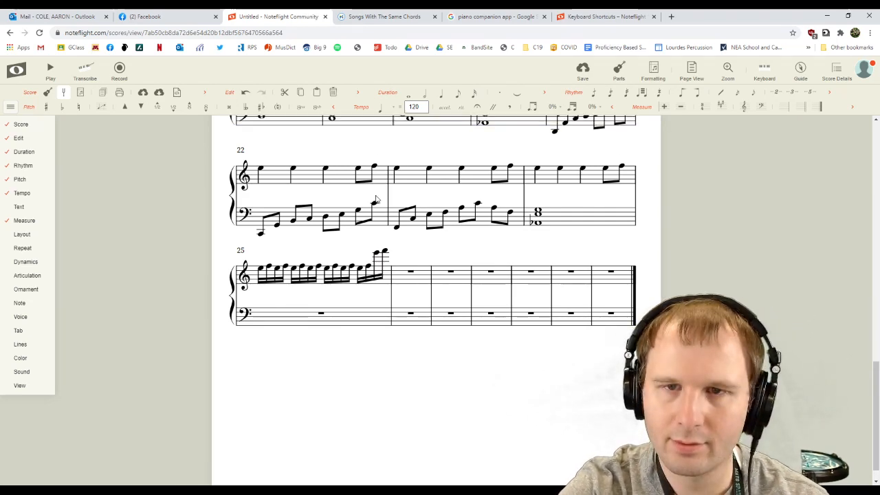
{"action": "left_click", "coordinate": [574, 196]}
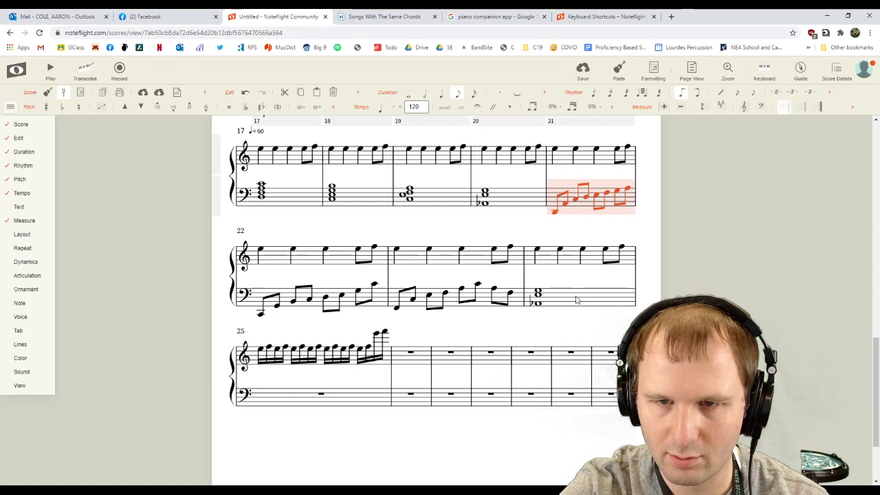
{"action": "left_click", "coordinate": [575, 299], "text": "shift"}
{"action": "left_click", "coordinate": [375, 395]}
{"action": "key", "text": "ctrl+v"}
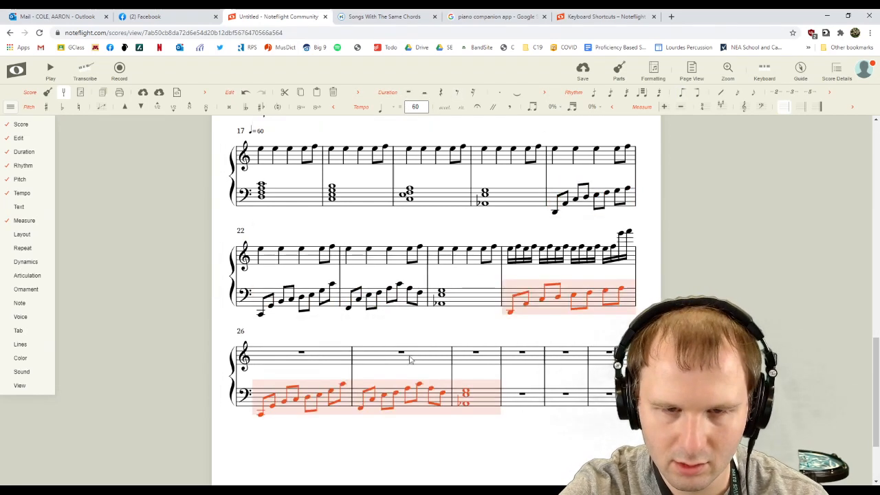
Copy the sixteenth-note treble pattern of measure 25 into the treble staff of measures 26, 27 and 28.
{"action": "left_click", "coordinate": [538, 256]}
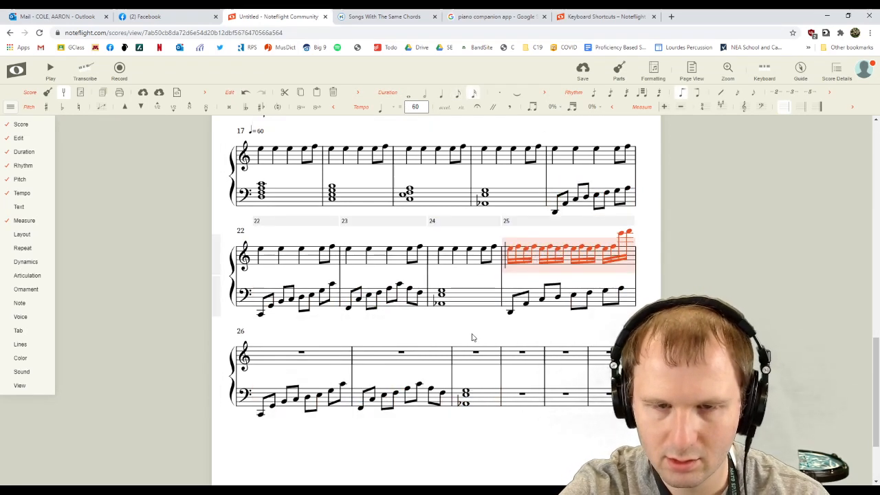
{"action": "left_click", "coordinate": [329, 350]}
{"action": "left_click", "coordinate": [493, 363], "text": "shift"}
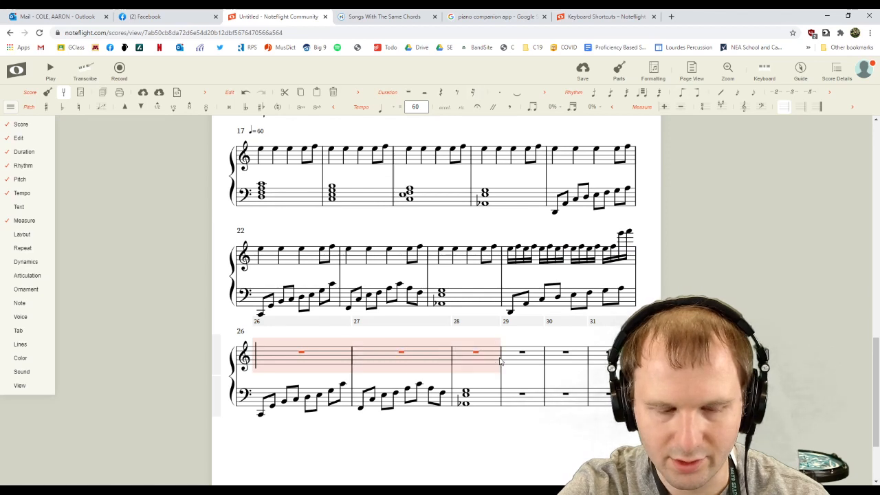
{"action": "key", "text": "ctrl+v"}
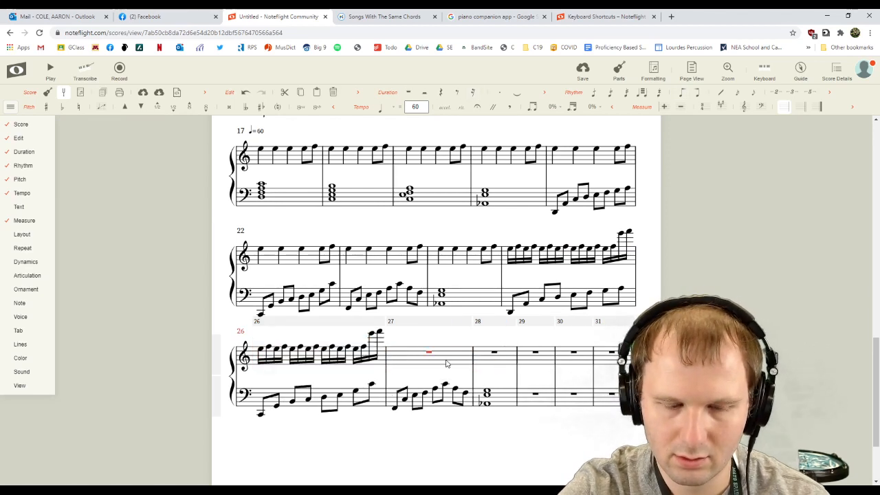
{"action": "left_click", "coordinate": [444, 362]}
{"action": "key", "text": "ctrl+v"}
{"action": "scroll", "coordinate": [501, 378], "scroll_direction": "down", "scroll_amount": 3}
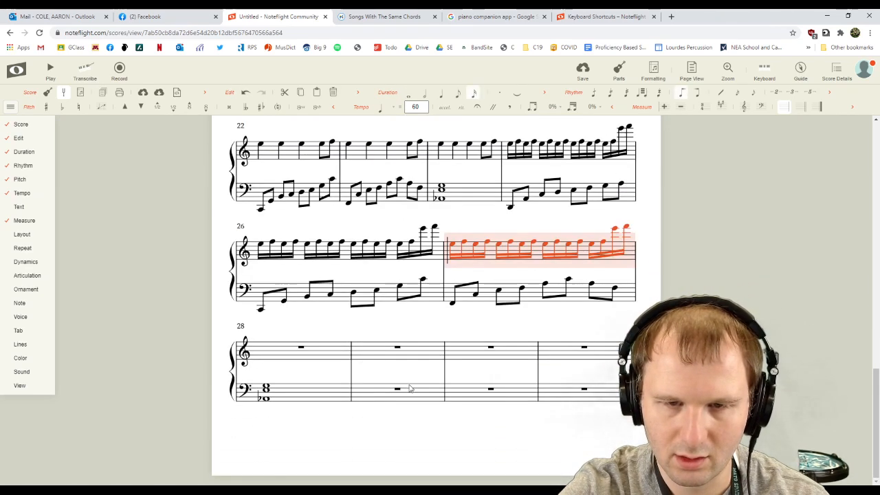
{"action": "left_click", "coordinate": [304, 355]}
{"action": "key", "text": "ctrl+v"}
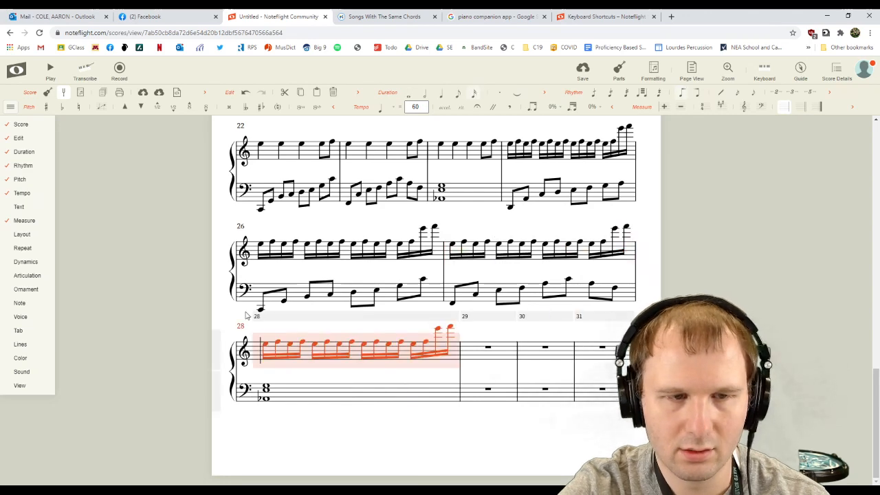
Play back the score from measure 25 into measure 28, then pause playback.
{"action": "left_click", "coordinate": [249, 316]}
{"action": "scroll", "coordinate": [263, 249], "scroll_direction": "up", "scroll_amount": 6}
{"action": "scroll", "coordinate": [263, 249], "scroll_direction": "down", "scroll_amount": 2}
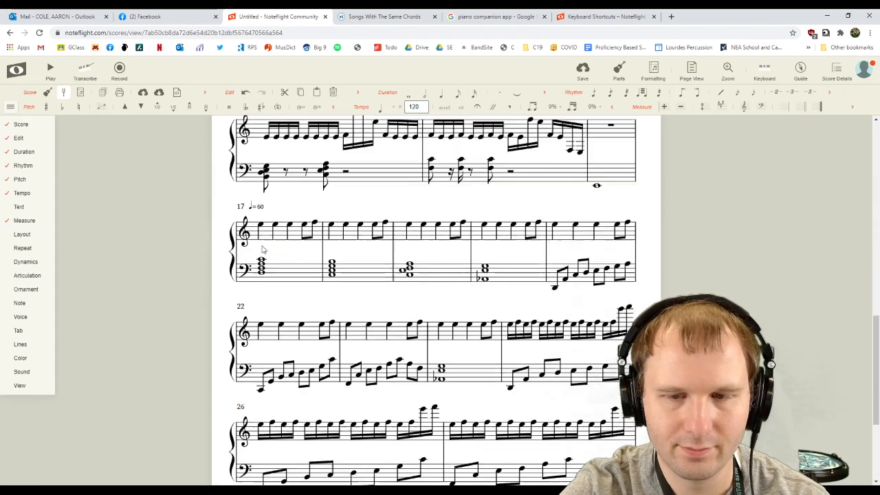
{"action": "scroll", "coordinate": [262, 250], "scroll_direction": "down", "scroll_amount": 2}
{"action": "left_click", "coordinate": [538, 250]}
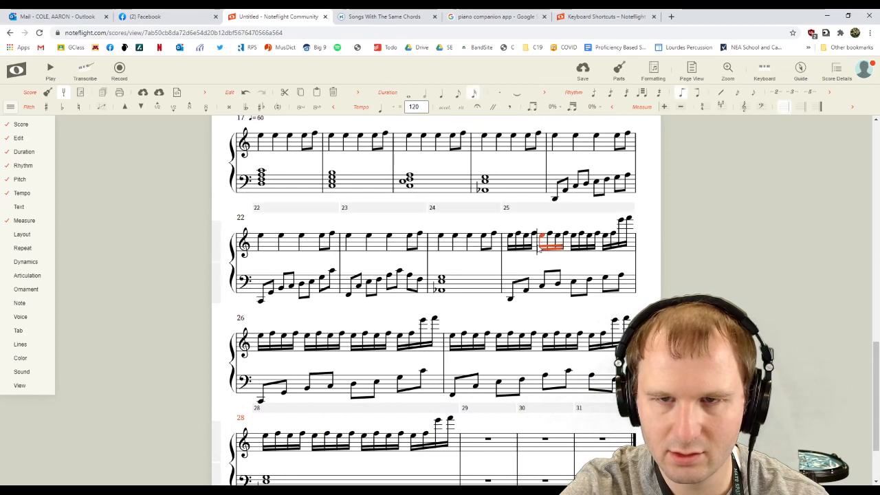
{"action": "left_click", "coordinate": [538, 250]}
{"action": "left_click", "coordinate": [59, 69]}
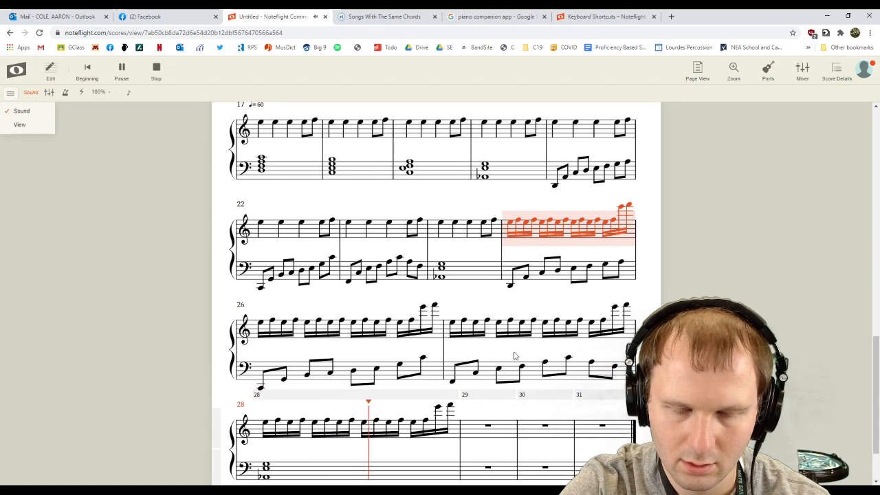
{"action": "key", "text": "space"}
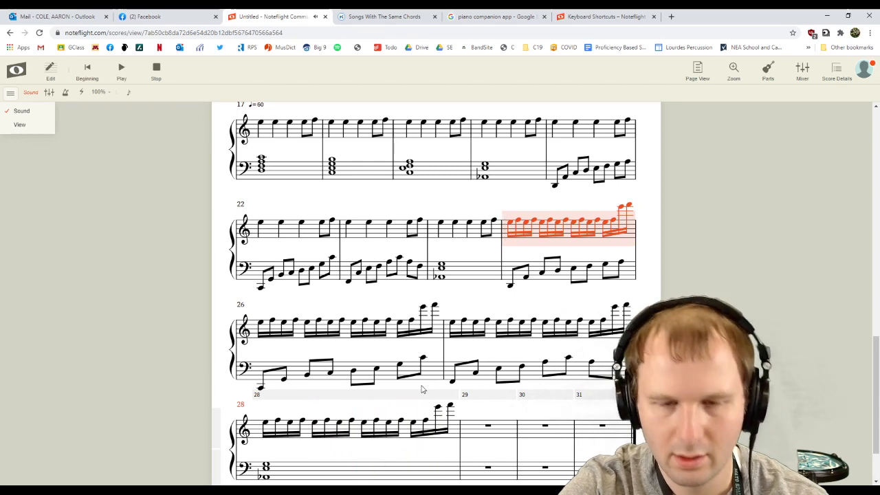
Review the written music from measure 14 through measure 28, set the playback position at measure 29 and return to editing.
{"action": "scroll", "coordinate": [426, 403], "scroll_direction": "up", "scroll_amount": 1}
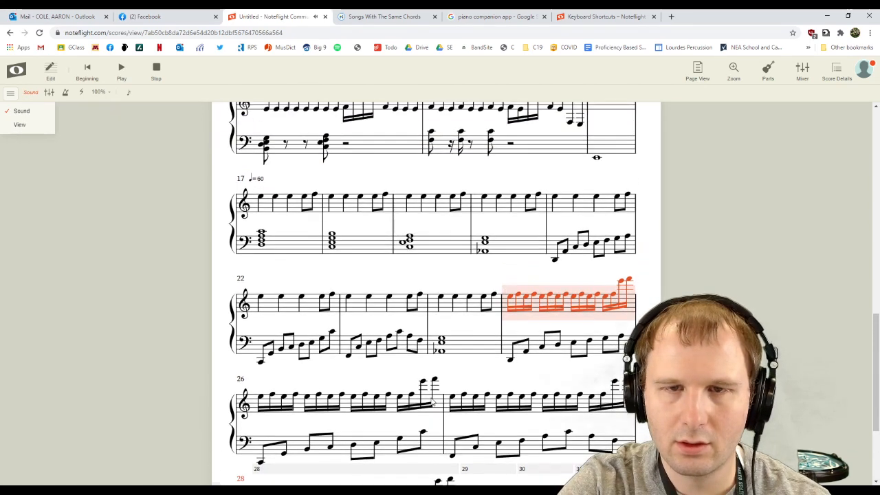
{"action": "scroll", "coordinate": [432, 402], "scroll_direction": "up", "scroll_amount": 1}
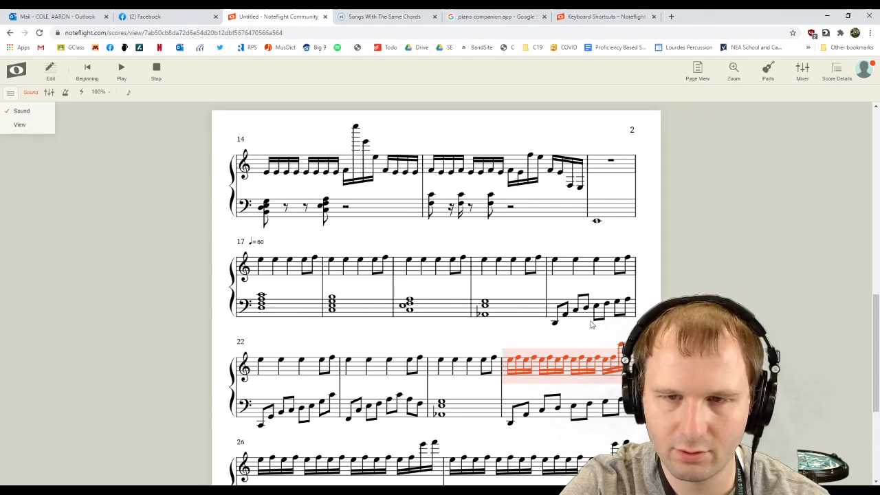
{"action": "scroll", "coordinate": [545, 387], "scroll_direction": "down", "scroll_amount": 2}
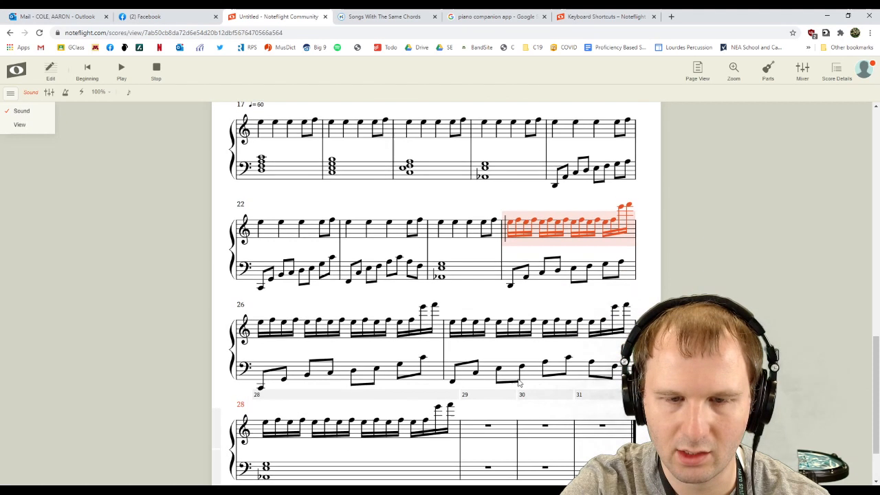
{"action": "scroll", "coordinate": [343, 453], "scroll_direction": "down", "scroll_amount": 1}
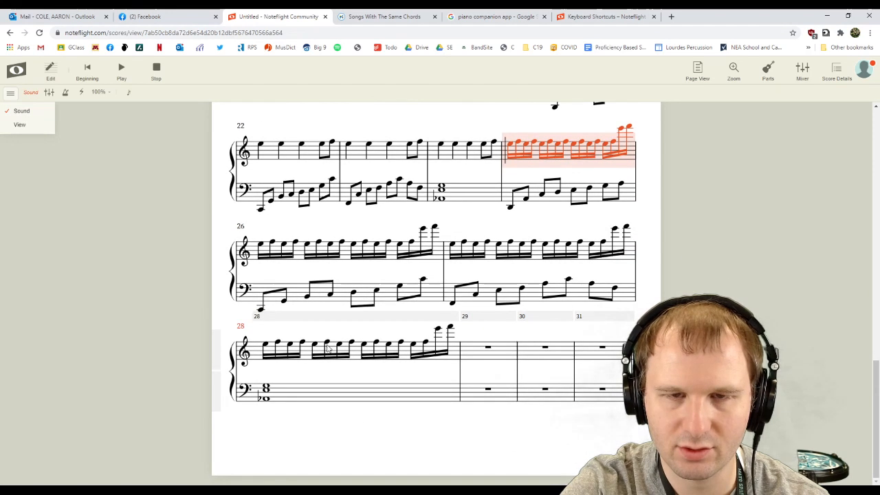
{"action": "scroll", "coordinate": [330, 358], "scroll_direction": "up", "scroll_amount": 2}
{"action": "scroll", "coordinate": [328, 346], "scroll_direction": "down", "scroll_amount": 2}
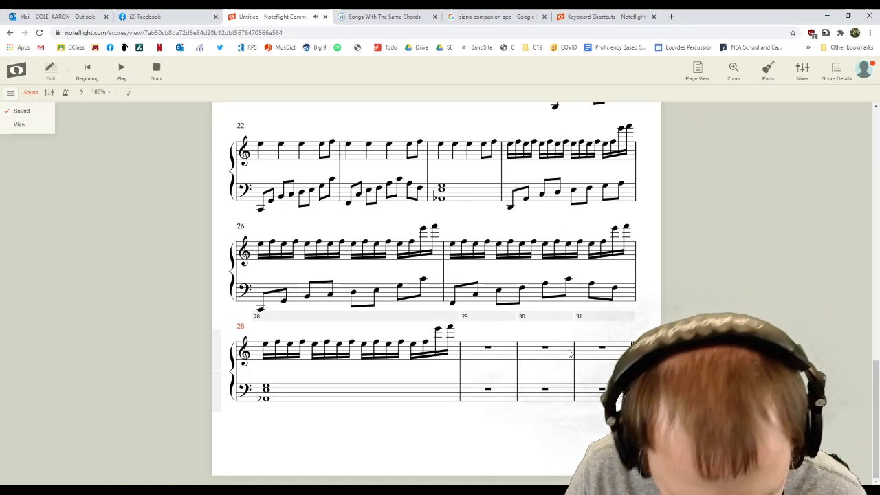
{"action": "left_click", "coordinate": [474, 353]}
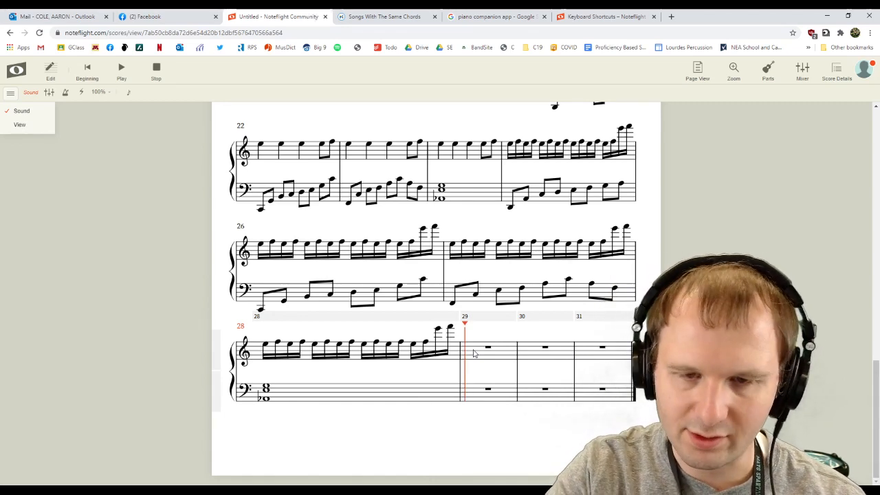
{"action": "left_click", "coordinate": [50, 72]}
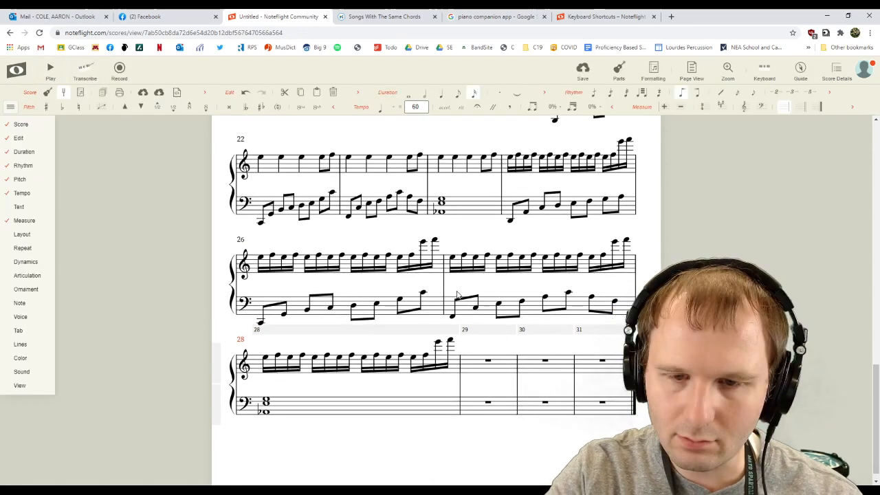
Fill the first beat of treble measure 29 with E and F sixteenth notes followed by a B eighth note.
{"action": "left_click", "coordinate": [487, 360]}
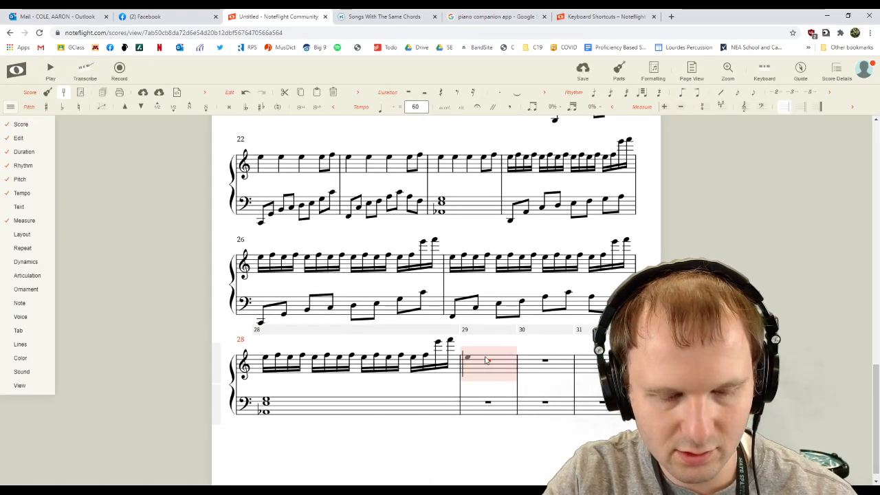
{"action": "key", "text": "2"}
{"action": "left_click", "coordinate": [494, 114]}
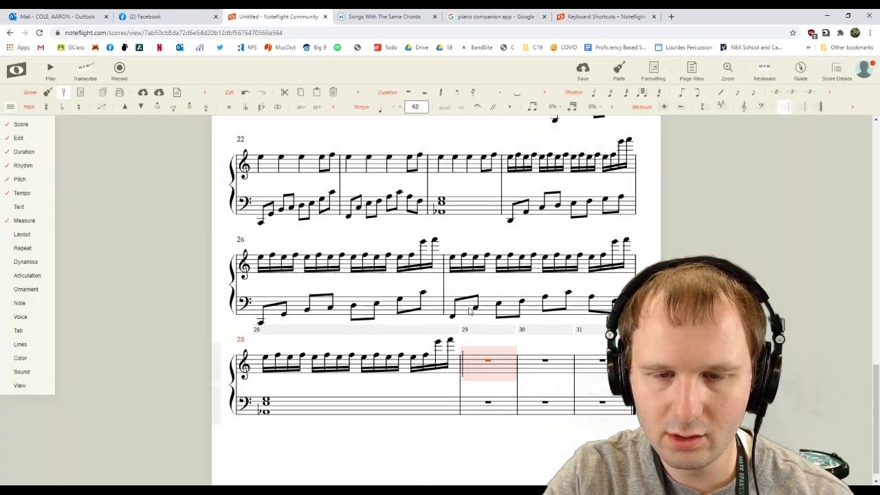
{"action": "key", "text": "3"}
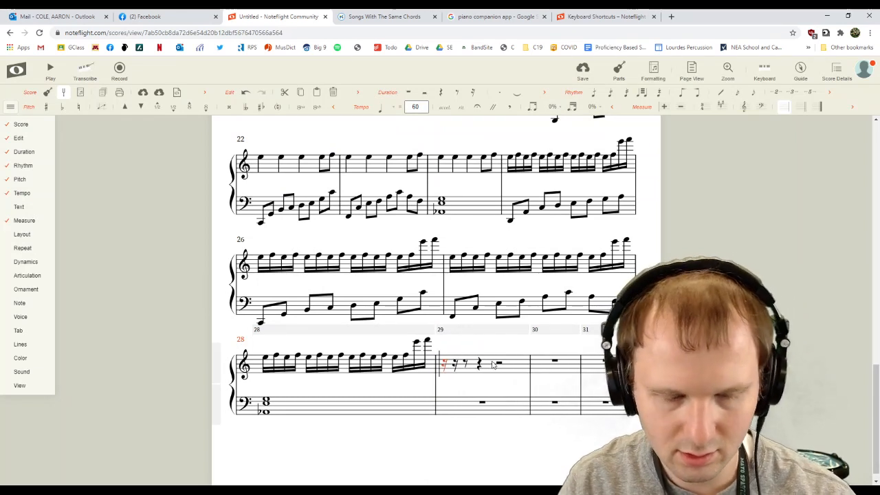
{"action": "key", "text": "c"}
{"action": "key", "text": "ctrl+Down"}
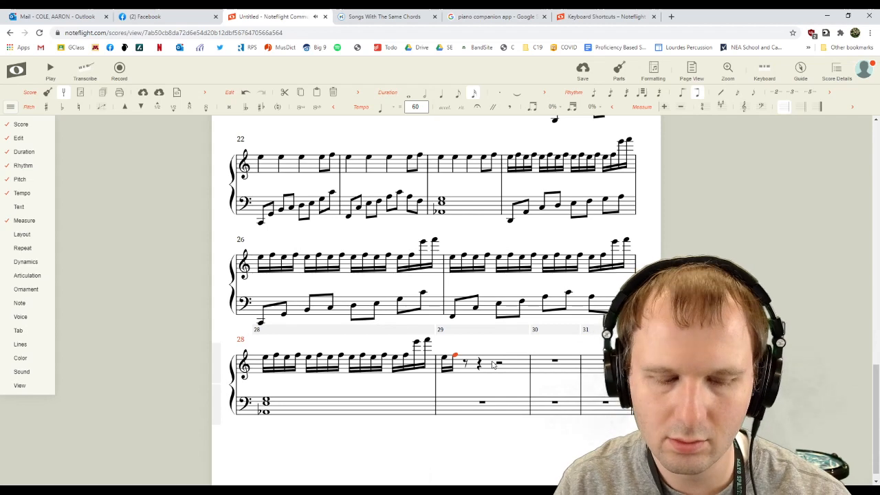
{"action": "key", "text": "a"}
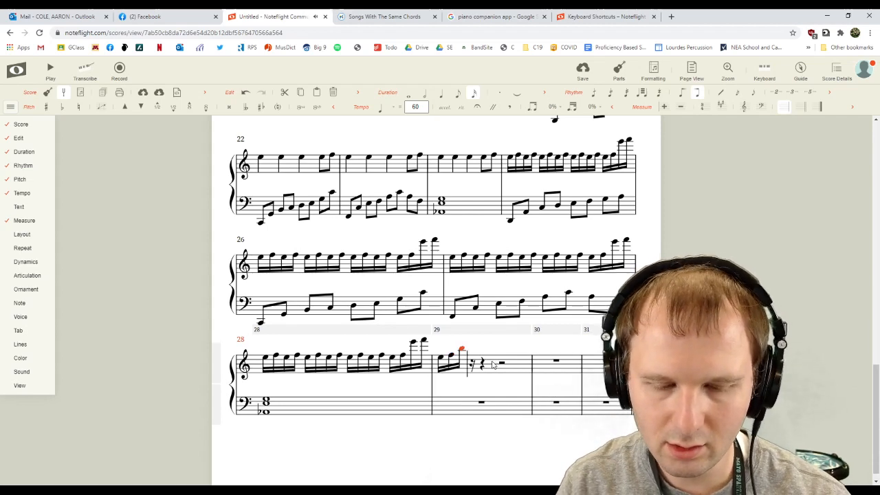
{"action": "key", "text": "]"}
{"action": "key", "text": "Right"}
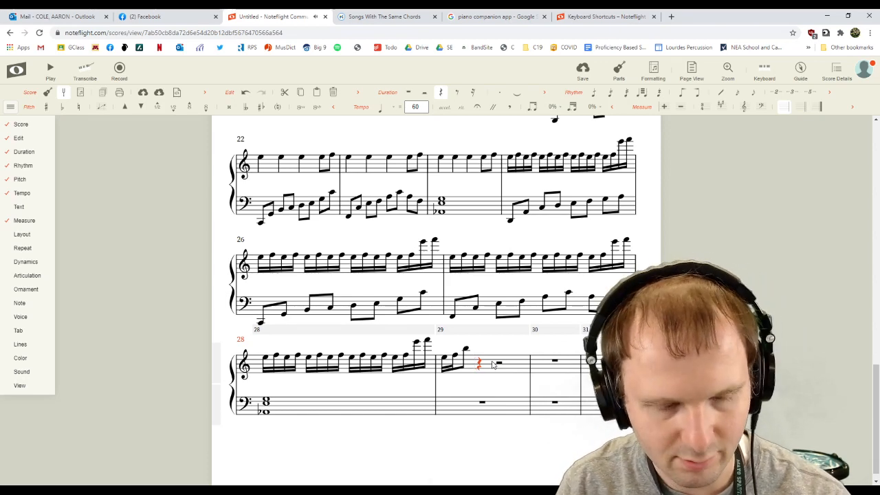
Fill the second beat of treble measure 29 with a sixteenth rest, F sixteenth, sixteenth rest and E sixteenth.
{"action": "key", "text": "["}
{"action": "key", "text": "["}
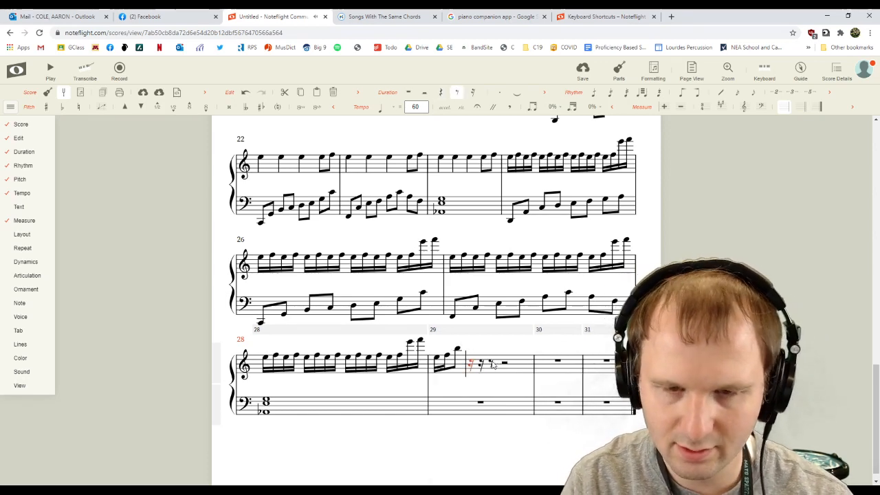
{"action": "key", "text": "Right"}
{"action": "key", "text": "f"}
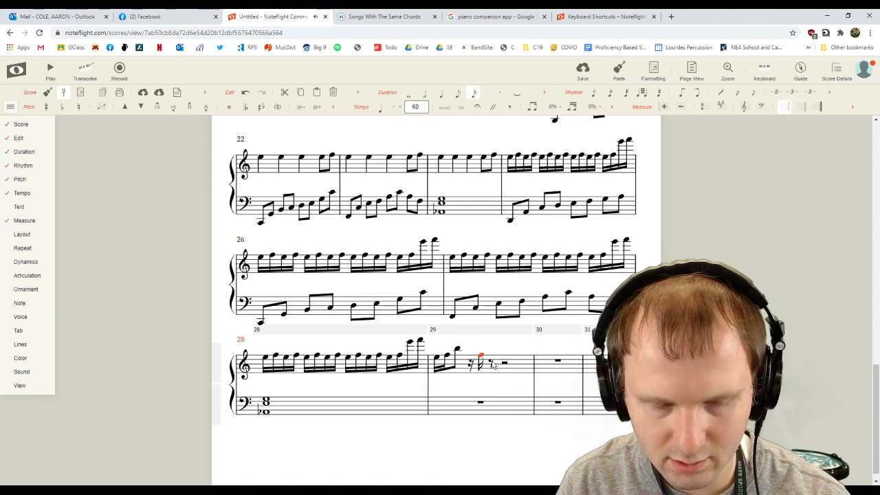
{"action": "key", "text": "Right"}
{"action": "key", "text": "["}
{"action": "key", "text": "Escape"}
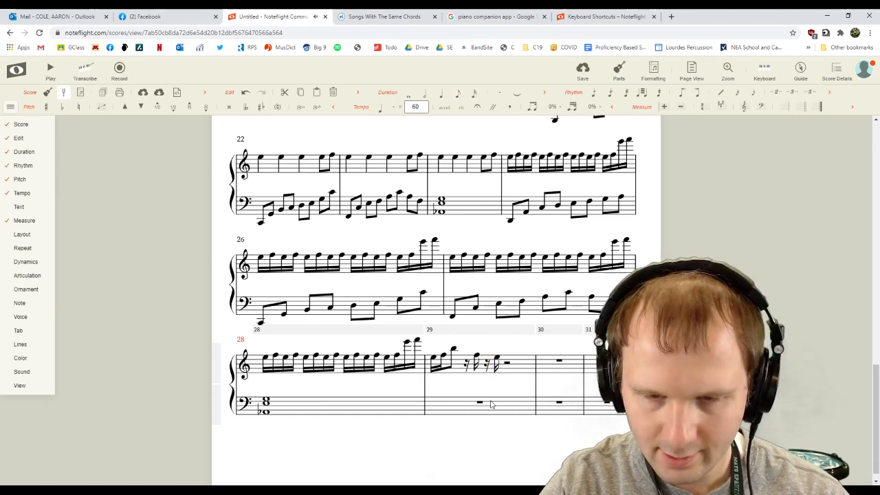
Divide the bass staff of measure 29 into four quarter rests.
{"action": "left_click", "coordinate": [468, 407]}
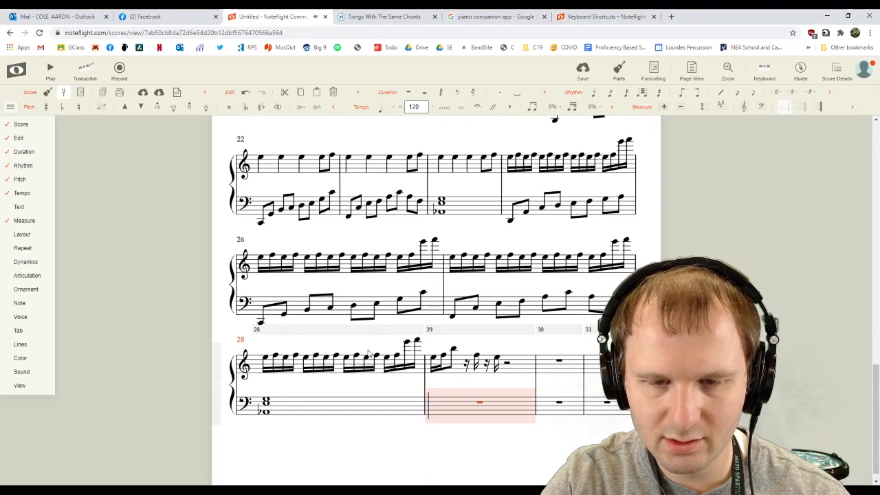
{"action": "key", "text": "r"}
{"action": "key", "text": "Right"}
{"action": "key", "text": "Right"}
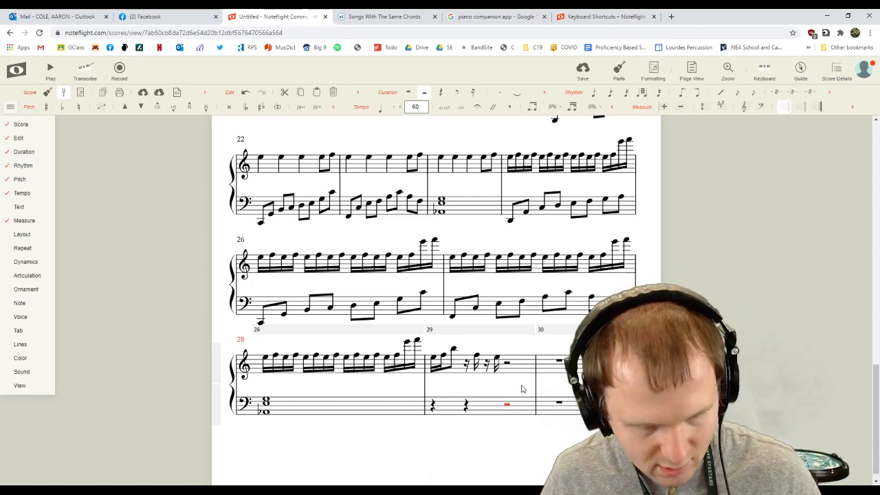
{"action": "key", "text": "r"}
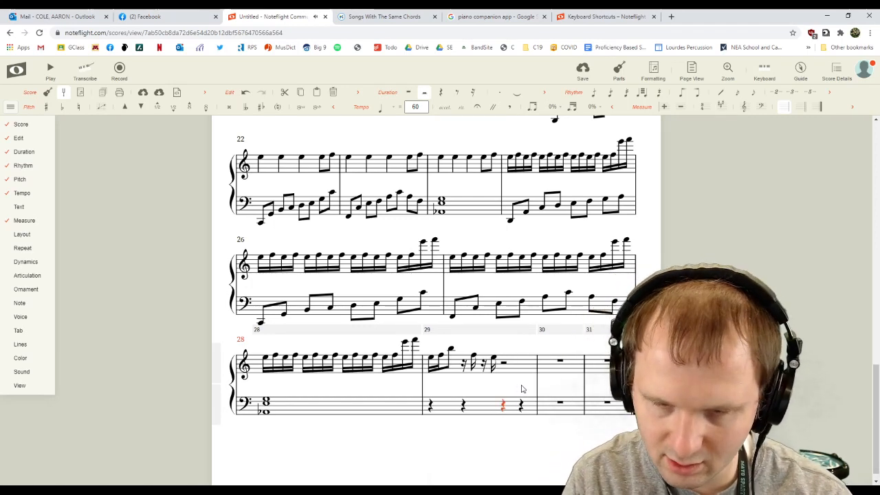
Fill bass measure 29's third beat with sixteenth rest, low F, sixteenth rest and low E, tying the E to a quarter note on beat four.
{"action": "key", "text": "4"}
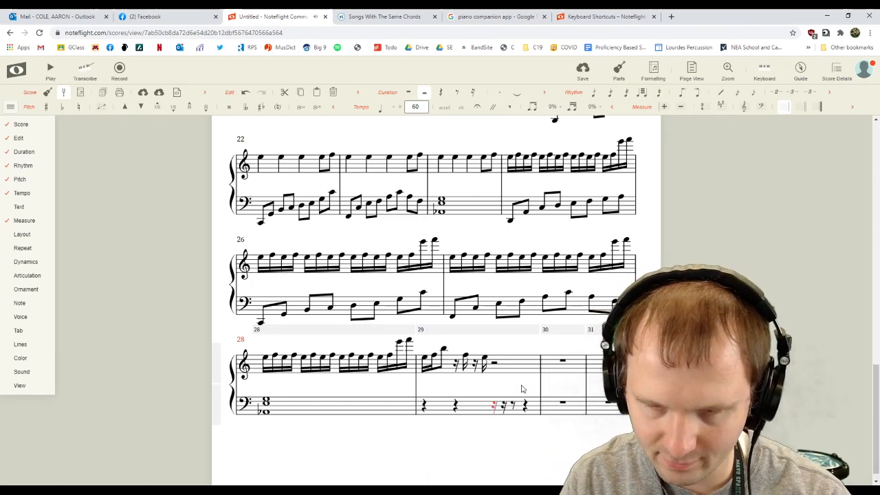
{"action": "key", "text": "3"}
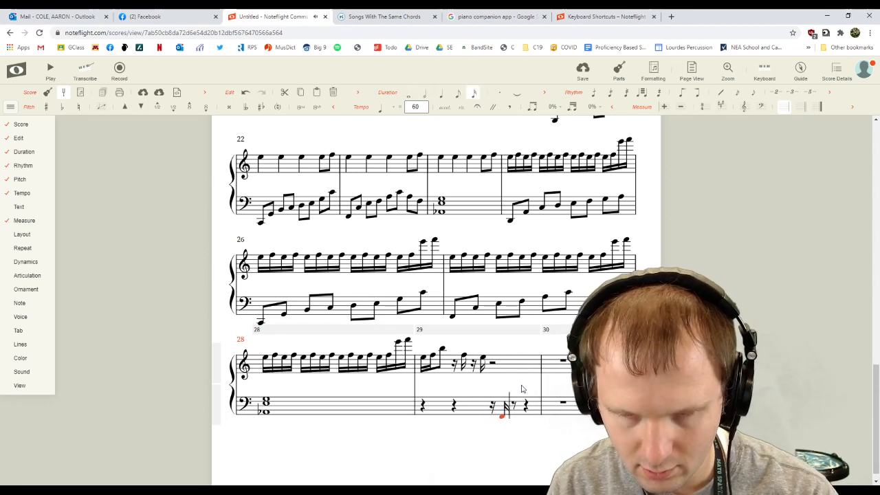
{"action": "key", "text": "Right"}
{"action": "key", "text": "3"}
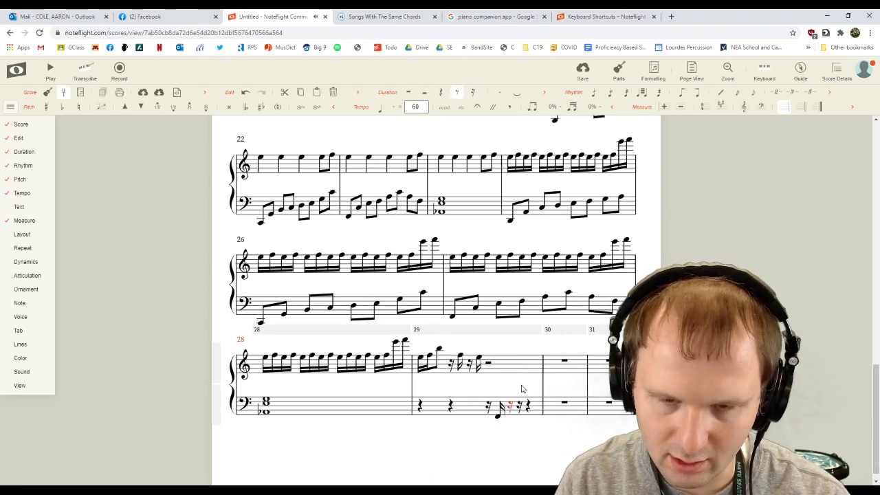
{"action": "key", "text": "Right"}
{"action": "key", "text": "e"}
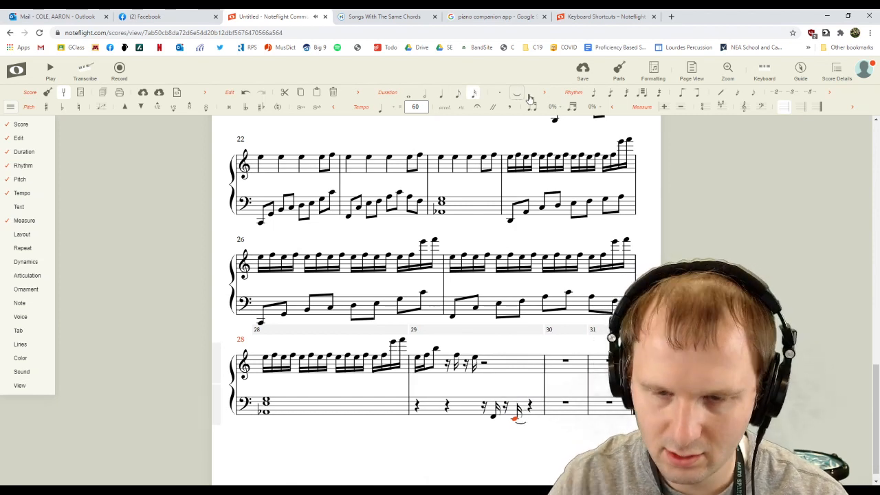
{"action": "key", "text": "Right"}
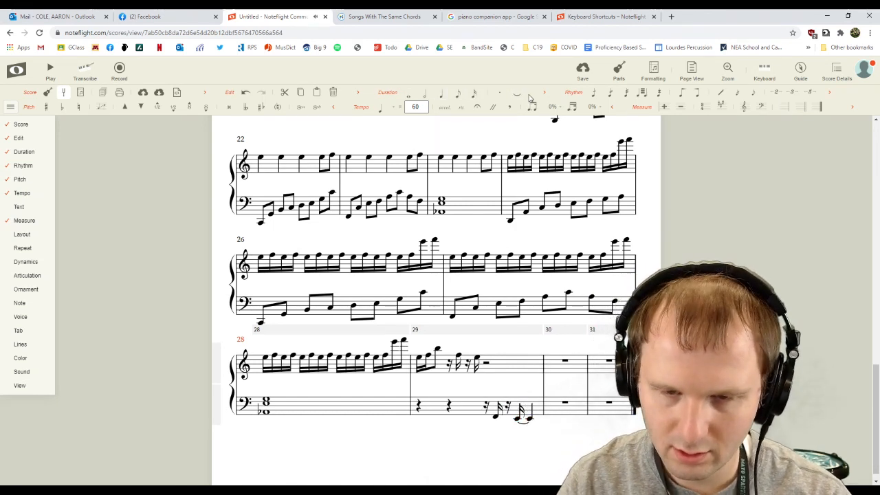
{"action": "left_click", "coordinate": [490, 411]}
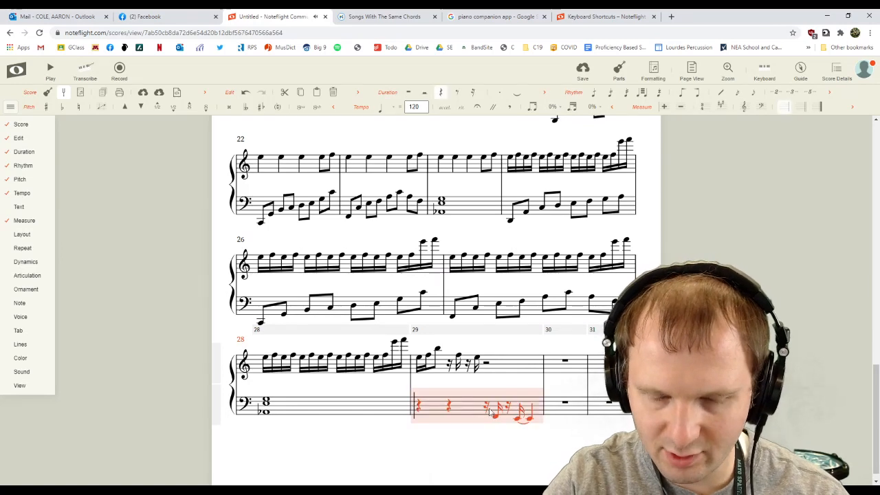
{"action": "key", "text": "minus"}
{"action": "key", "text": "ctrl+z"}
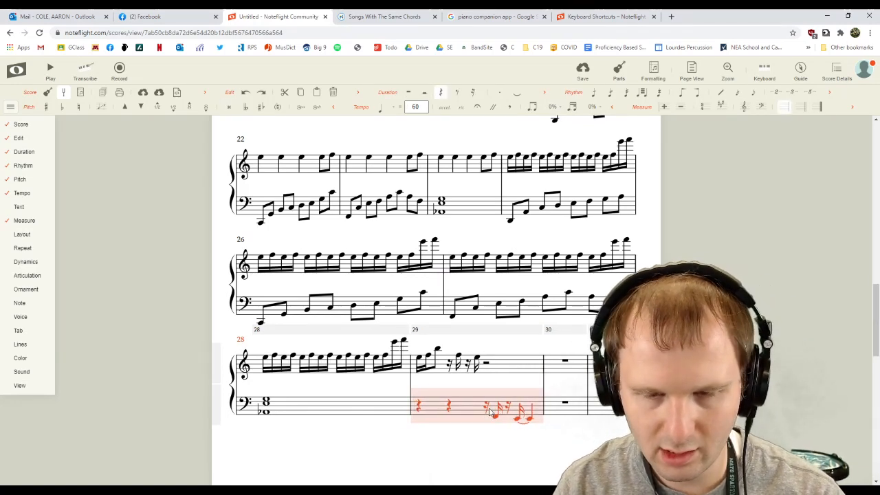
Add the F an octave above the low F sixteenth note in bass measure 29.
{"action": "key", "text": "Escape"}
{"action": "left_click", "coordinate": [496, 417]}
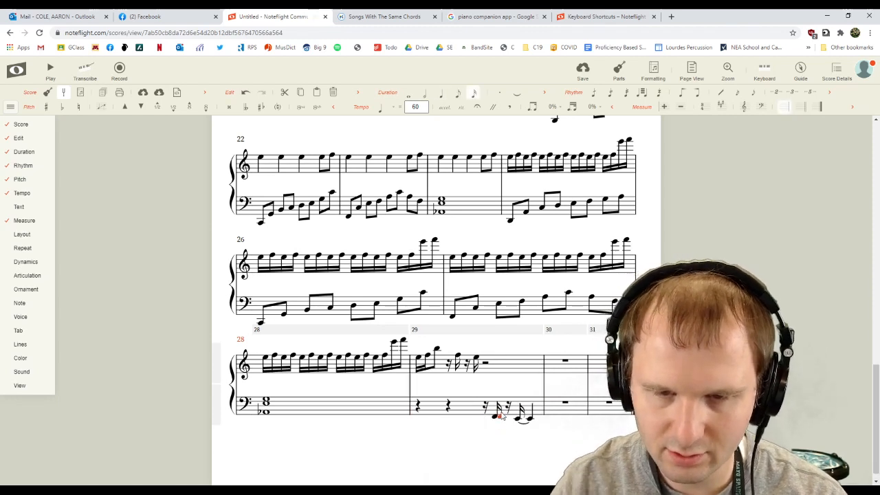
{"action": "key", "text": "shift+Up"}
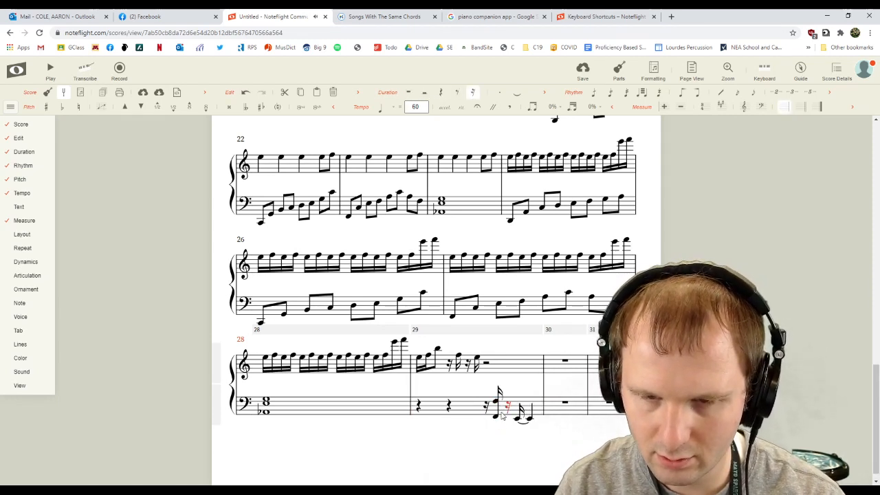
Double the low E sixteenth and its tied E quarter note in bass measure 29 with the E an octave higher.
{"action": "key", "text": "Right"}
{"action": "key", "text": "shift+Right"}
{"action": "key", "text": "Left"}
{"action": "key", "text": "shift+e"}
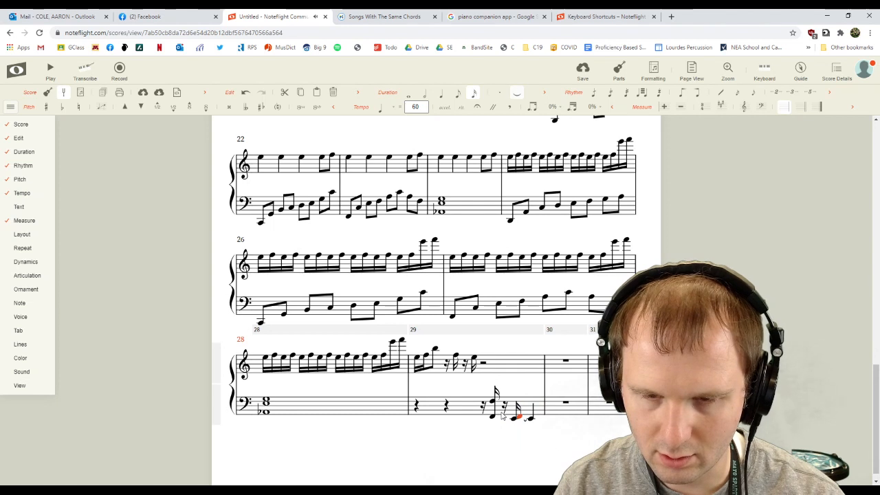
{"action": "key", "text": "Down"}
{"action": "key", "text": "ctrl+Up"}
{"action": "key", "text": "Right"}
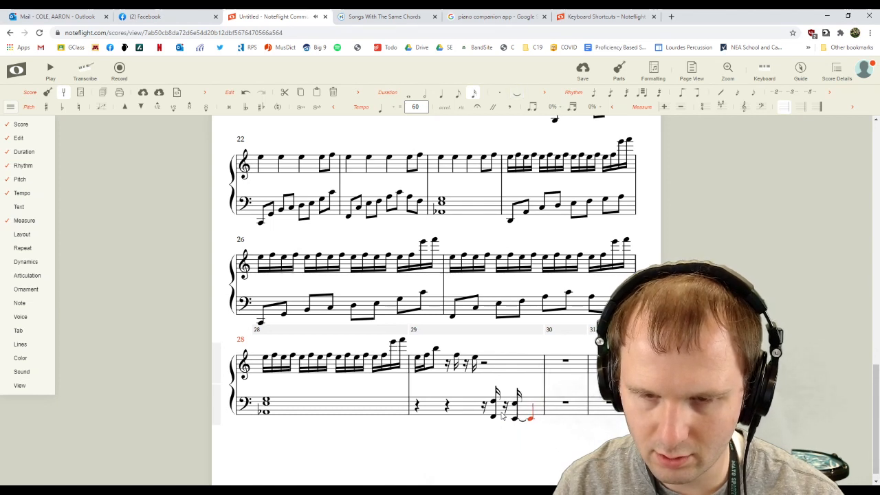
{"action": "key", "text": "shift+e"}
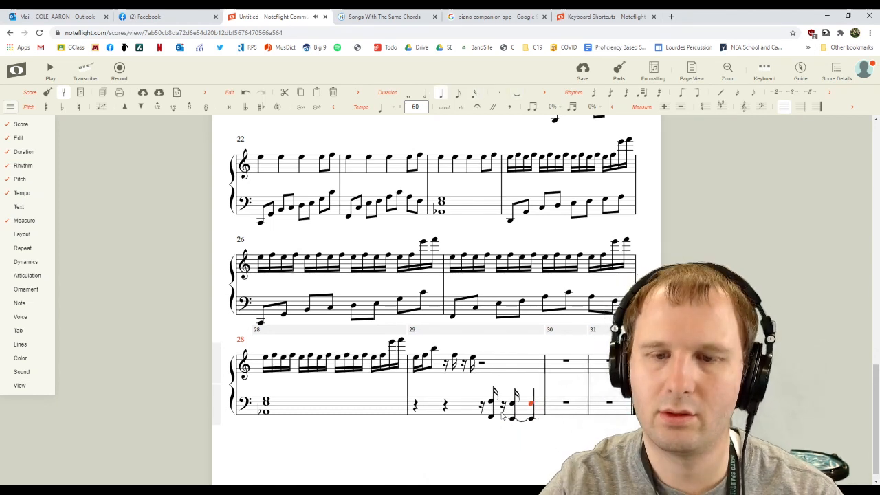
{"action": "left_click", "coordinate": [447, 379]}
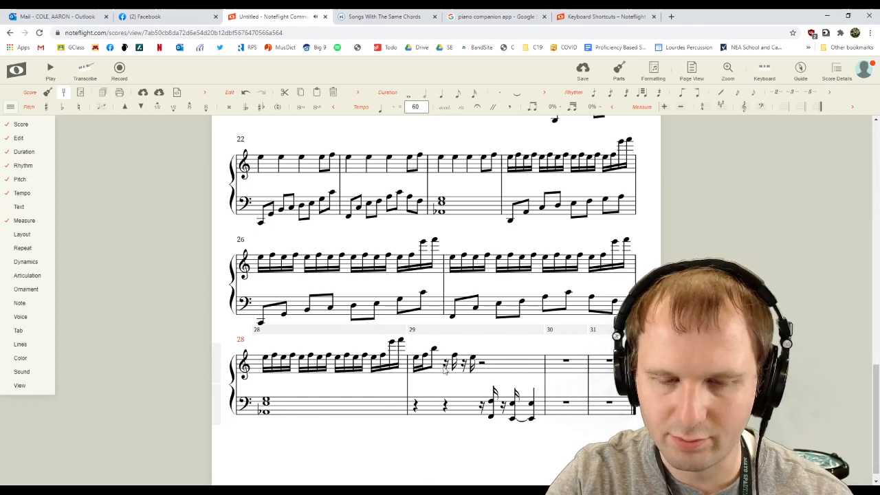
Play back measure 29 to hear the syncopated phrase.
{"action": "left_click", "coordinate": [439, 368]}
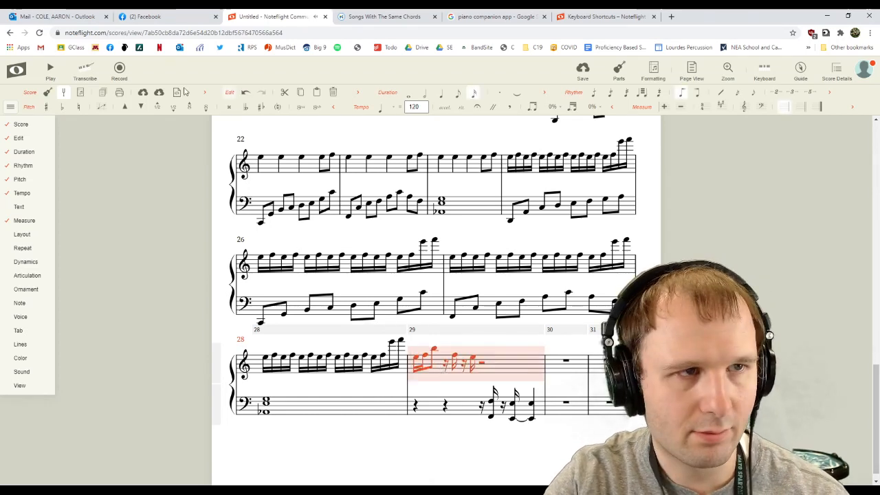
{"action": "left_click", "coordinate": [51, 69]}
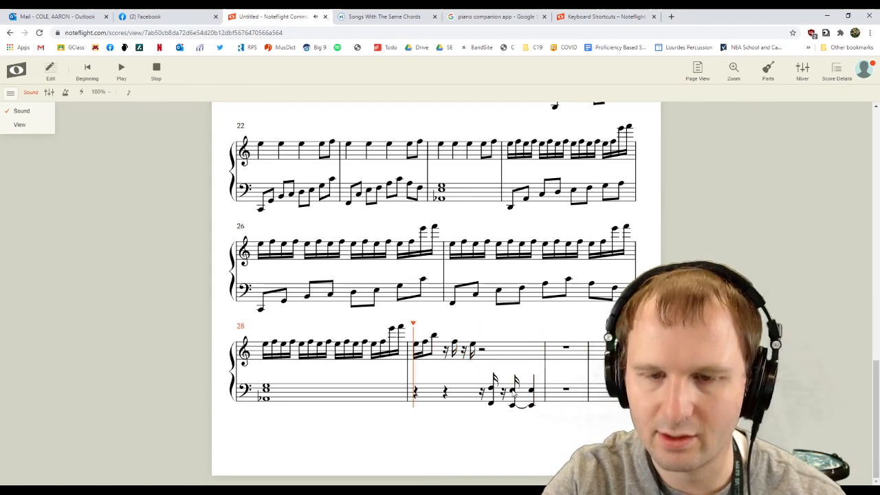
{"action": "left_click", "coordinate": [50, 69]}
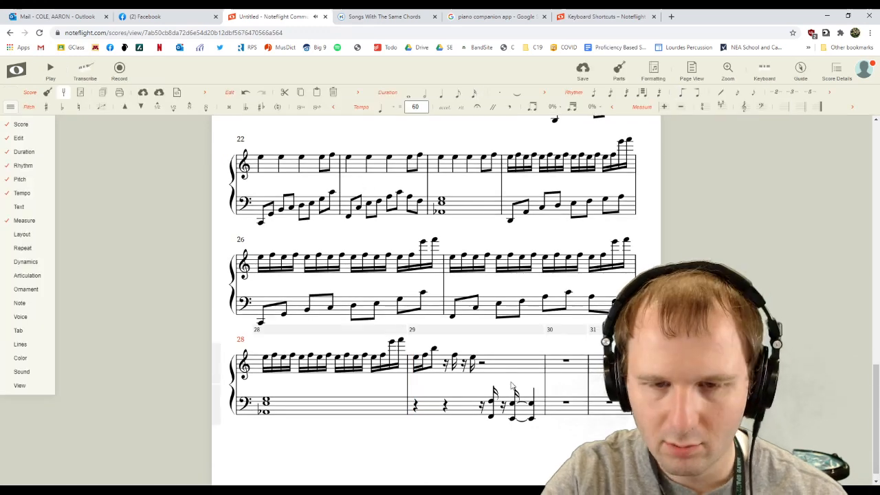
Copy both staves of measure 29 into measure 30.
{"action": "left_click", "coordinate": [433, 357]}
{"action": "left_click", "coordinate": [467, 412], "text": "shift"}
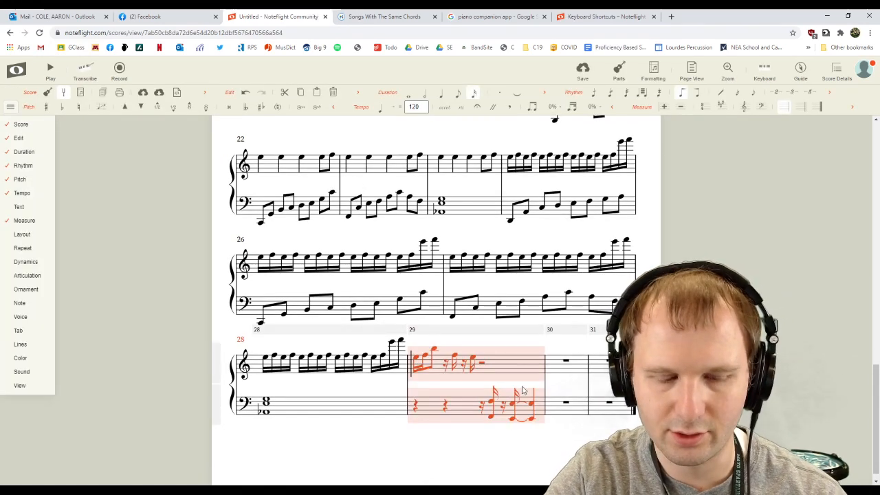
{"action": "left_click", "coordinate": [560, 374]}
{"action": "key", "text": "ctrl+v"}
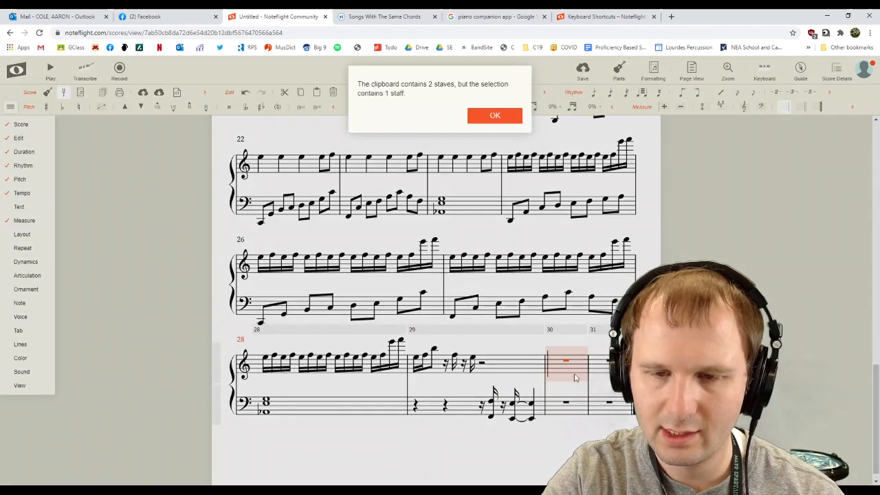
{"action": "left_click", "coordinate": [494, 116]}
{"action": "left_click", "coordinate": [551, 408], "text": "shift"}
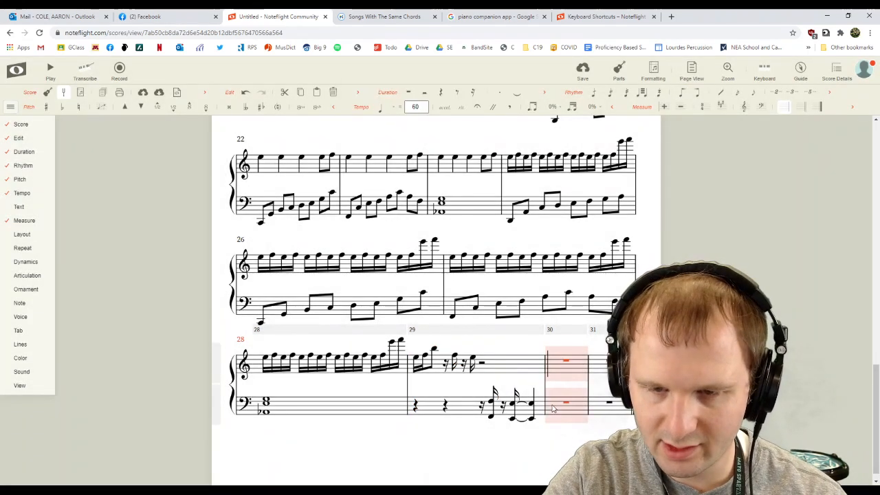
{"action": "key", "text": "ctrl+v"}
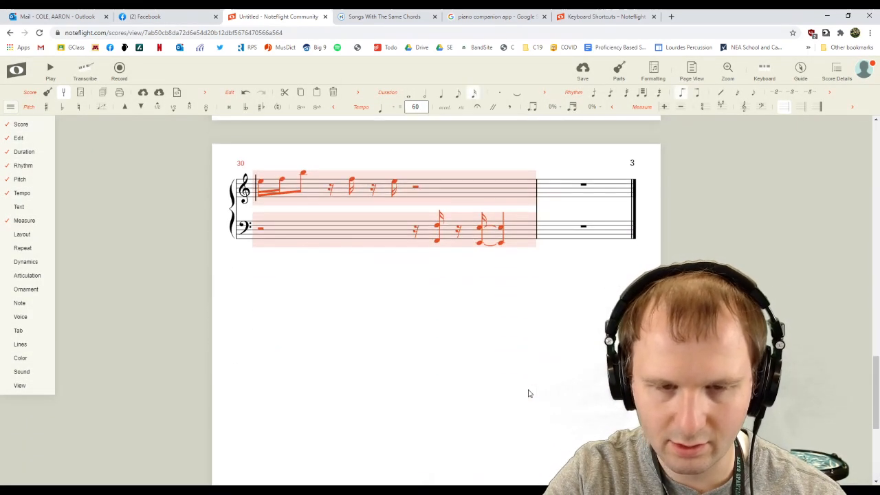
Lower all bass notes of measure 30 by one scale step to E and D octaves.
{"action": "left_click", "coordinate": [517, 389]}
{"action": "left_click", "coordinate": [513, 234]}
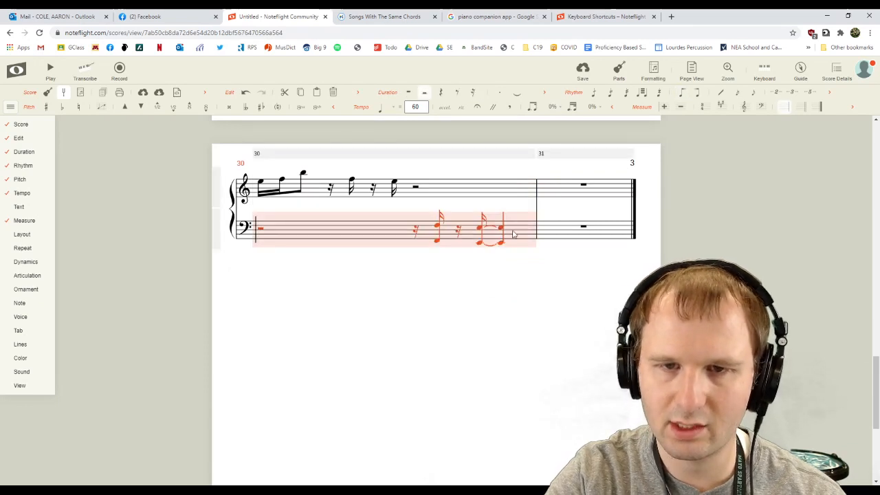
{"action": "key", "text": "Down"}
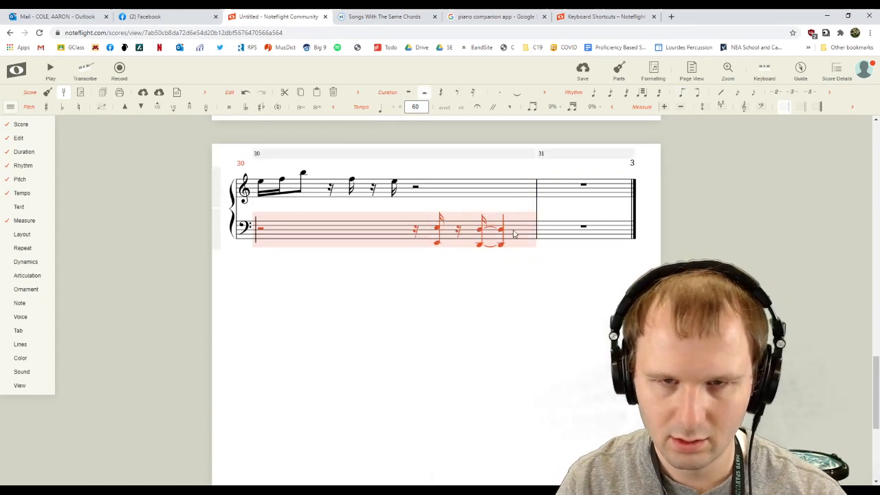
Copy both staves of measure 30 into measure 31.
{"action": "left_click", "coordinate": [419, 191]}
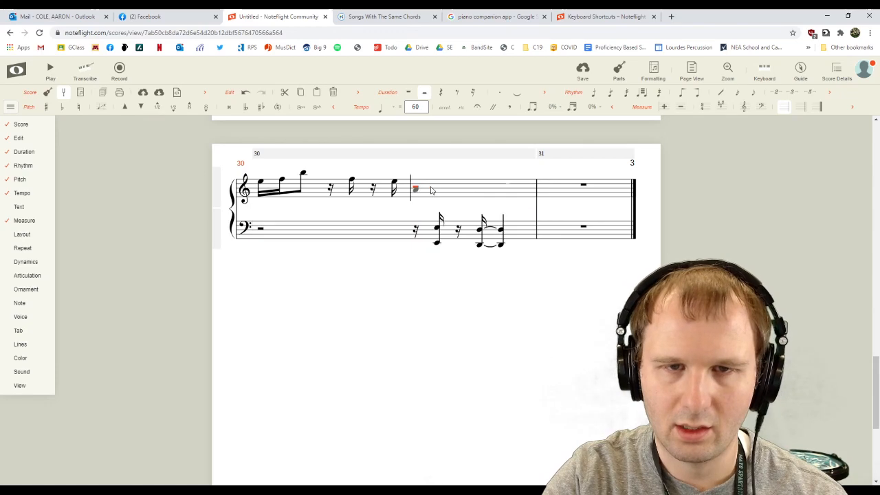
{"action": "left_click", "coordinate": [386, 236], "text": "shift"}
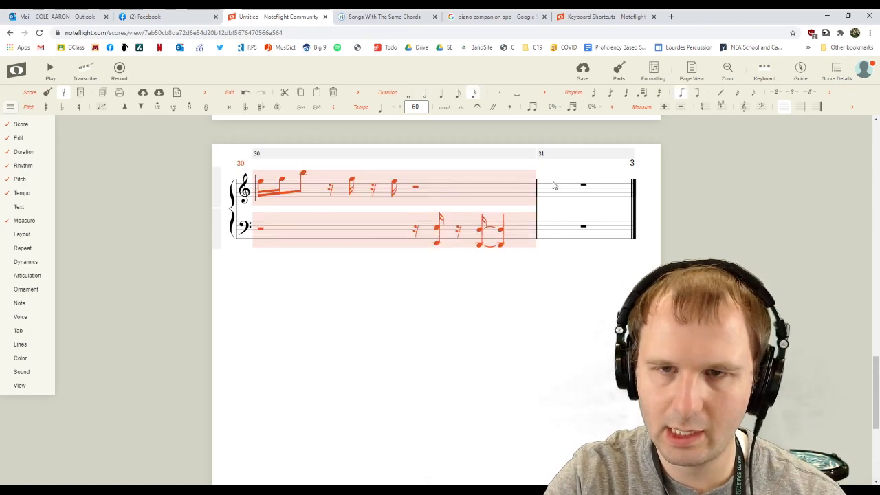
{"action": "left_click", "coordinate": [553, 185]}
{"action": "key", "text": "ctrl+v"}
{"action": "key", "text": "Return"}
{"action": "left_click", "coordinate": [577, 231], "text": "shift"}
{"action": "key", "text": "ctrl+v"}
Lower the E octave sixteenth on beat three of bass measure 31 to a D octave.
{"action": "left_click", "coordinate": [563, 229]}
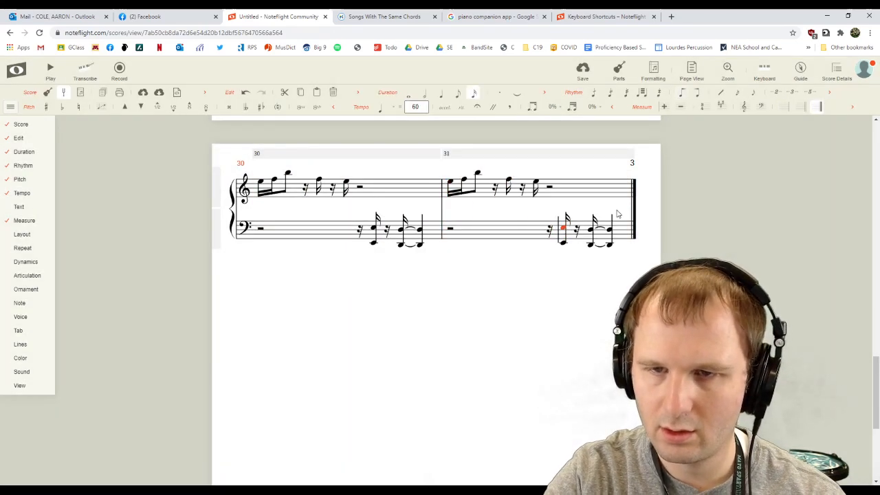
{"action": "key", "text": "minus"}
{"action": "key", "text": "shift+Right"}
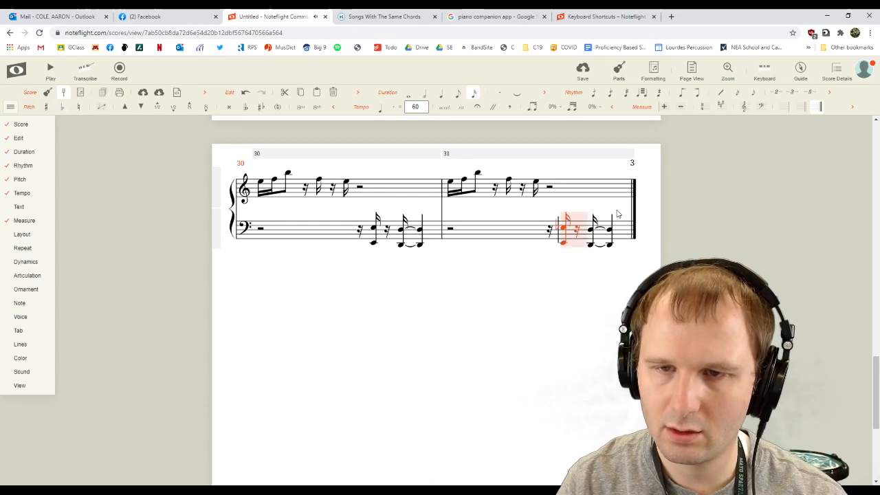
{"action": "key", "text": "ctrl+z"}
{"action": "key", "text": "shift+Right"}
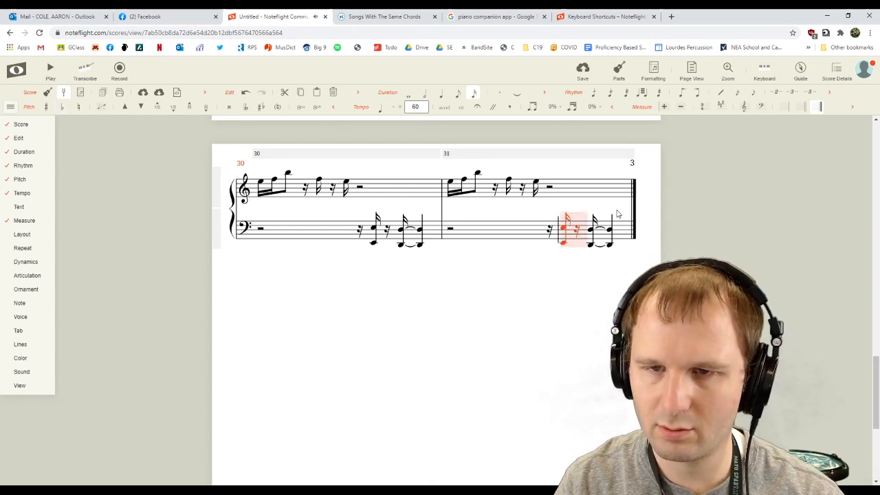
{"action": "key", "text": "Right"}
Lower the tied D octaves at the end of bass measure 31 to A-flat octaves.
{"action": "key", "text": "Right"}
{"action": "key", "text": "shift+Right"}
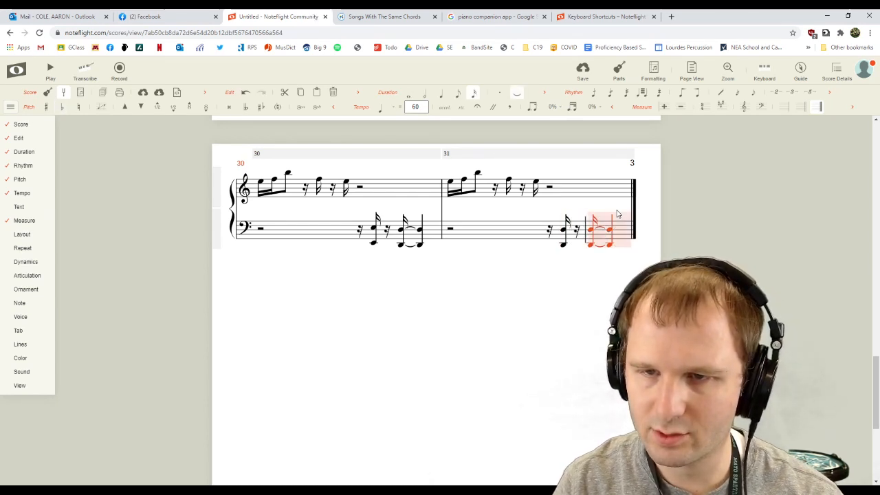
{"action": "key", "text": "Down"}
{"action": "key", "text": "Down"}
{"action": "key", "text": "Down"}
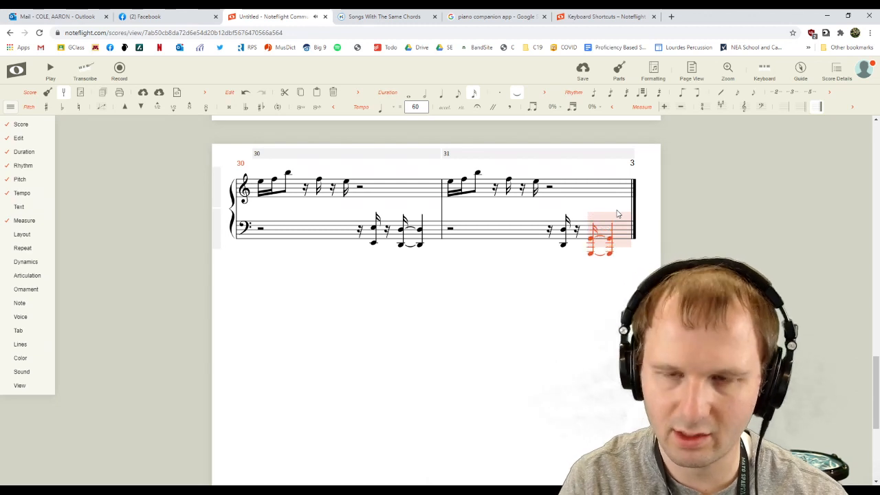
{"action": "key", "text": "Down"}
{"action": "key", "text": "Down"}
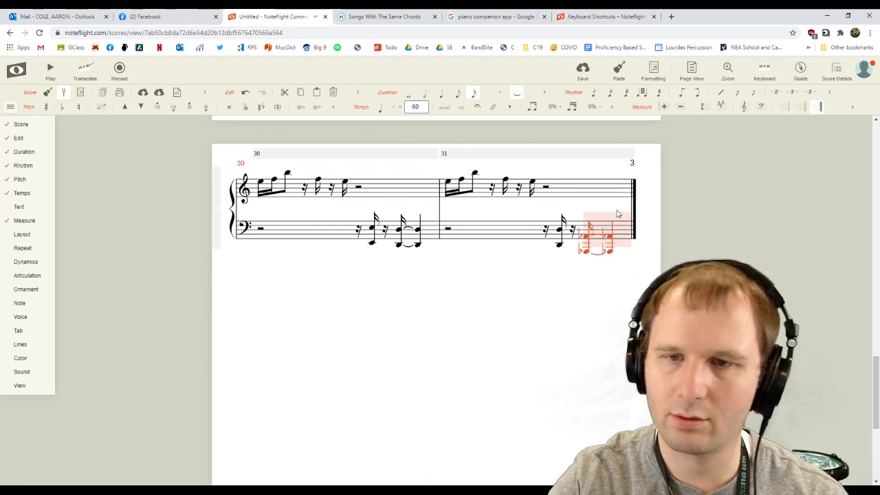
Append three empty measures after measure 31.
{"action": "left_click", "coordinate": [603, 273]}
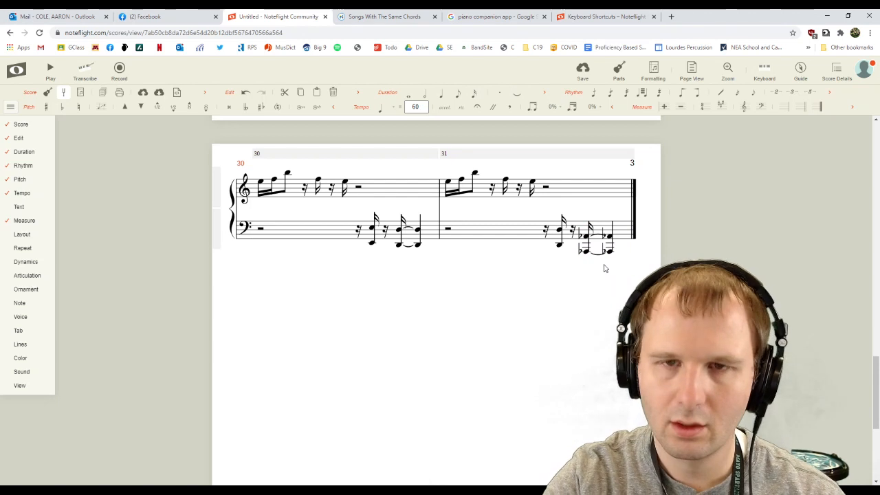
{"action": "left_click", "coordinate": [664, 106]}
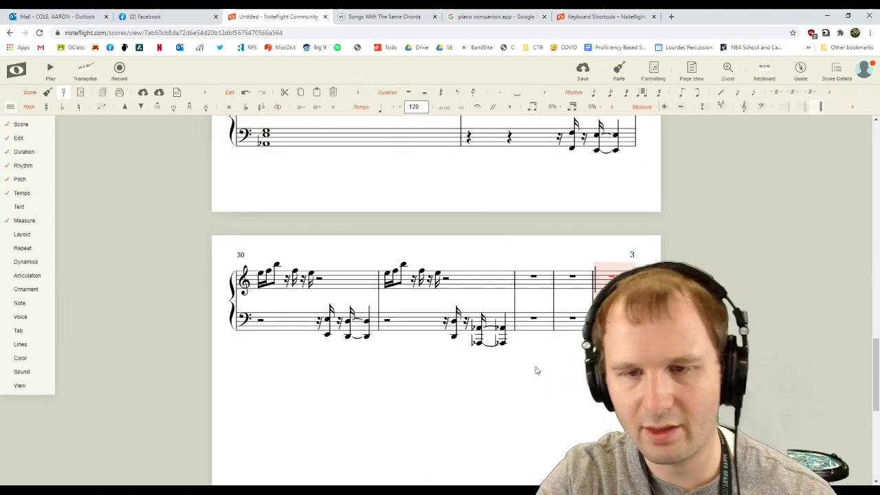
{"action": "left_click", "coordinate": [536, 371]}
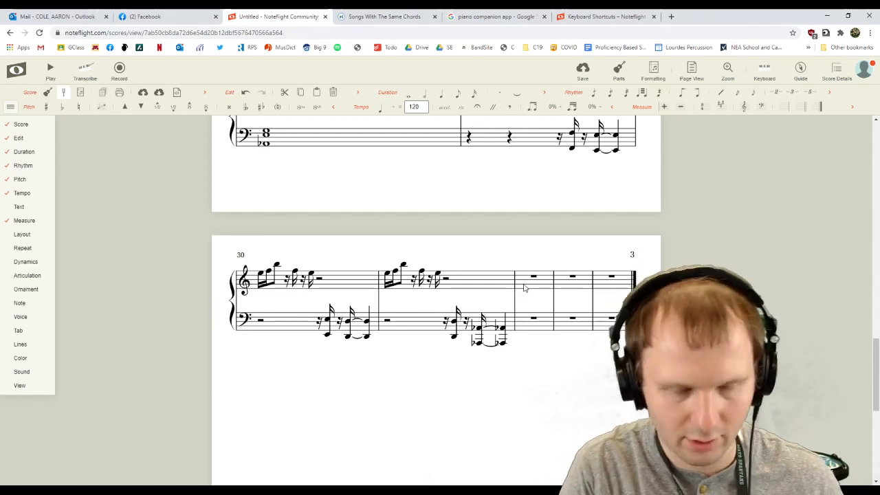
Copy the treble phrase of measure 31 into treble measure 32.
{"action": "left_click", "coordinate": [523, 287]}
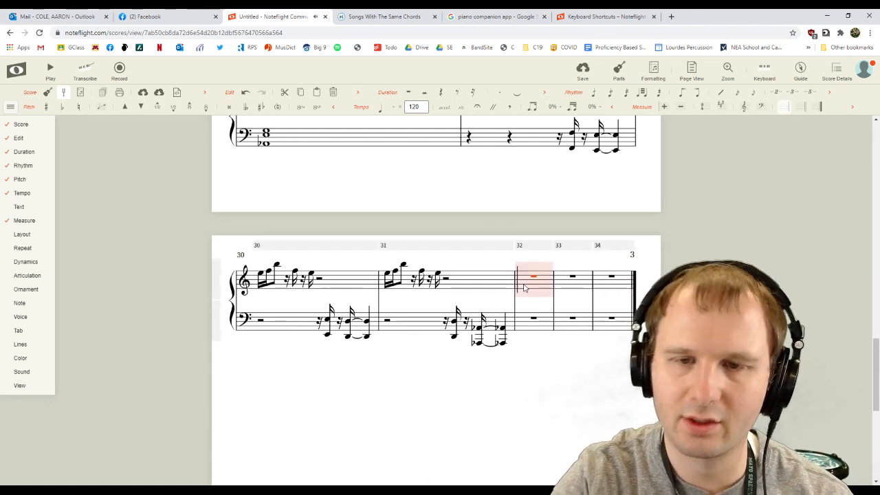
{"action": "left_click", "coordinate": [463, 288]}
{"action": "key", "text": "ctrl+c"}
{"action": "left_click", "coordinate": [532, 282]}
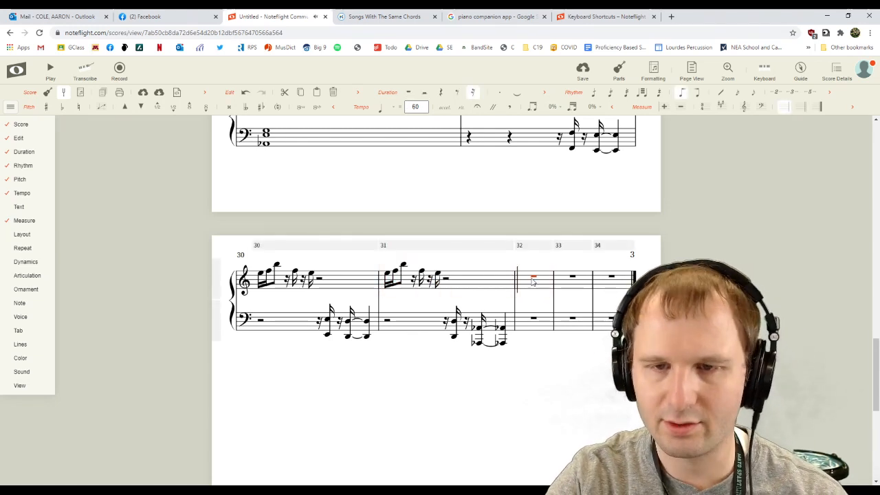
{"action": "key", "text": "ctrl+v"}
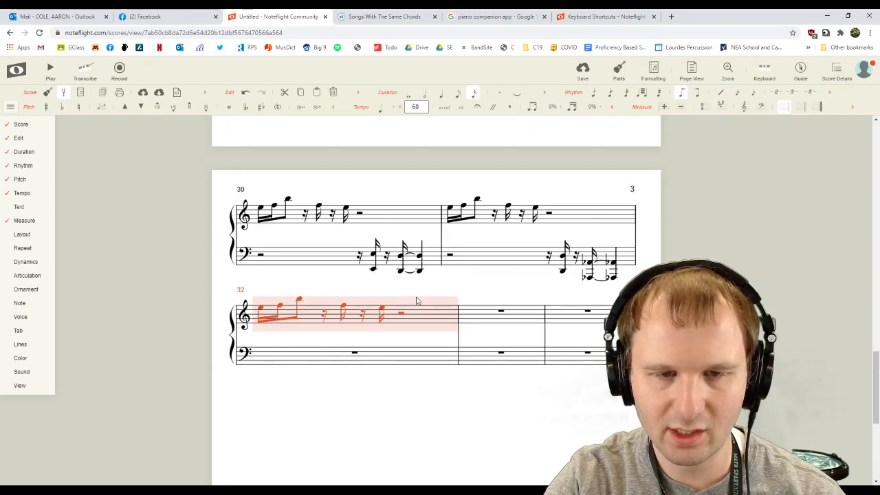
Paste the treble phrase into bass measure 32 and transpose it down three octaves.
{"action": "left_click", "coordinate": [392, 357]}
{"action": "key", "text": "ctrl+v"}
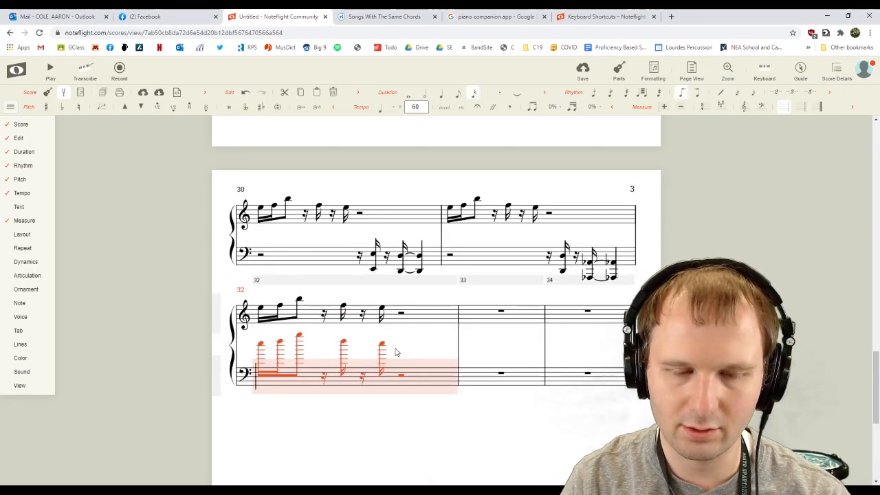
{"action": "key", "text": "ctrl+Down"}
{"action": "key", "text": "ctrl+Down"}
{"action": "key", "text": "ctrl+Down"}
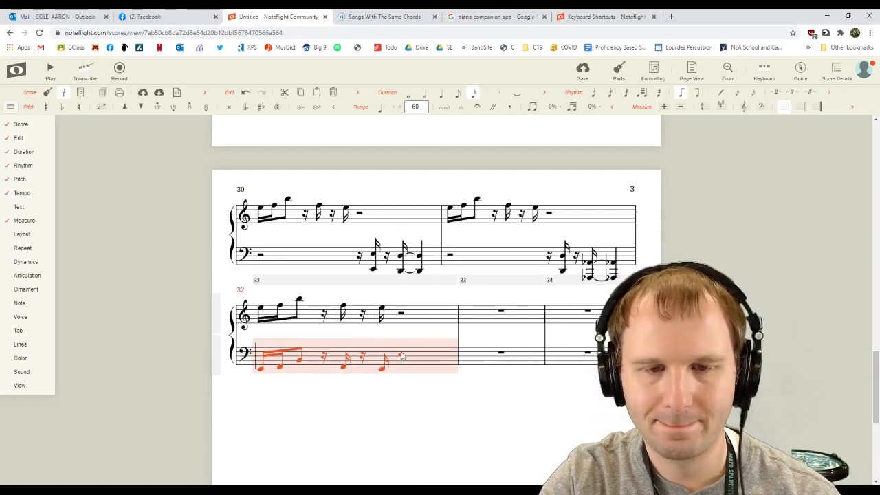
Copy the octave figure ending bass measure 29 into the half rest at the end of bass measure 32.
{"action": "left_click", "coordinate": [400, 315]}
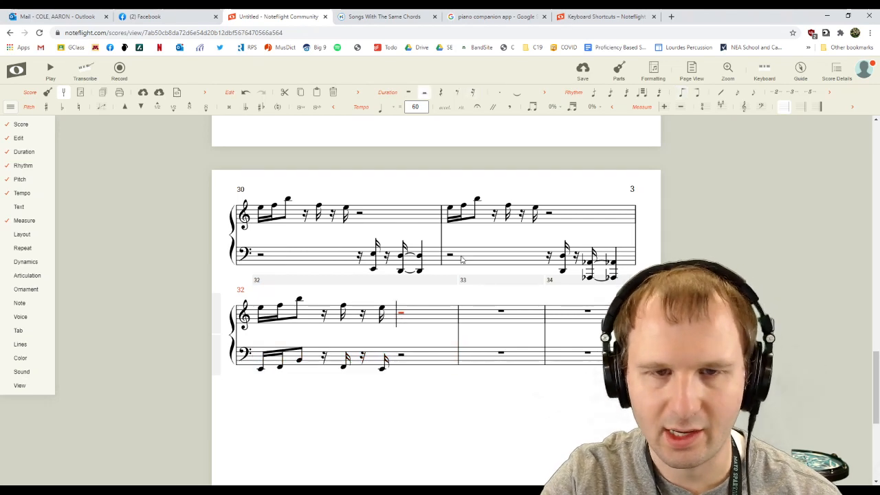
{"action": "scroll", "coordinate": [391, 255], "scroll_direction": "up", "scroll_amount": 2}
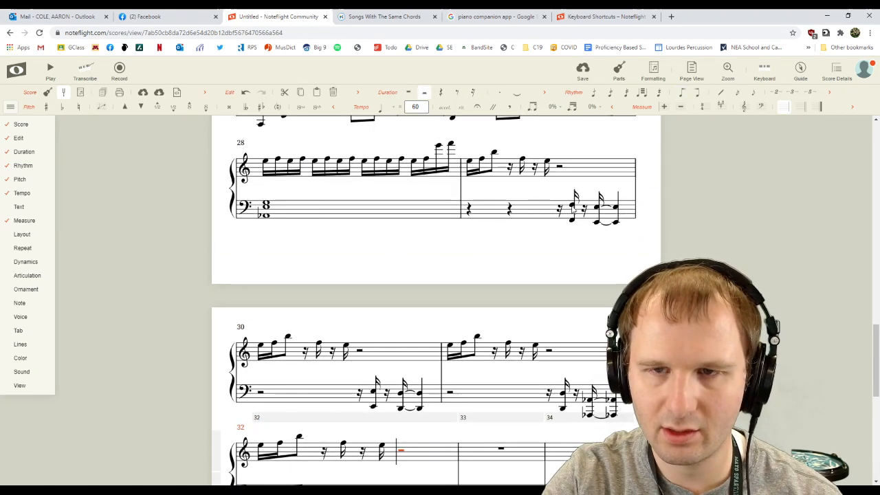
{"action": "left_click", "coordinate": [559, 209]}
{"action": "left_click", "coordinate": [613, 223], "text": "shift"}
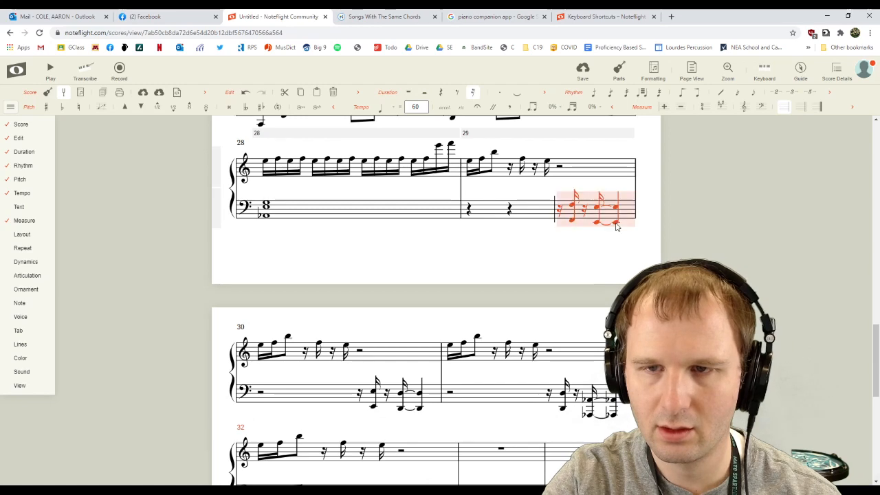
{"action": "scroll", "coordinate": [460, 275], "scroll_direction": "down", "scroll_amount": 3}
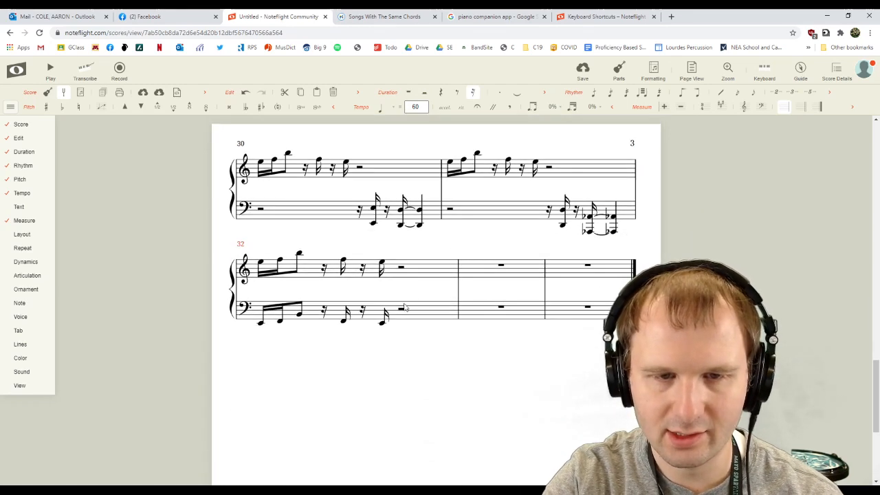
{"action": "left_click", "coordinate": [402, 311]}
{"action": "key", "text": "ctrl+v"}
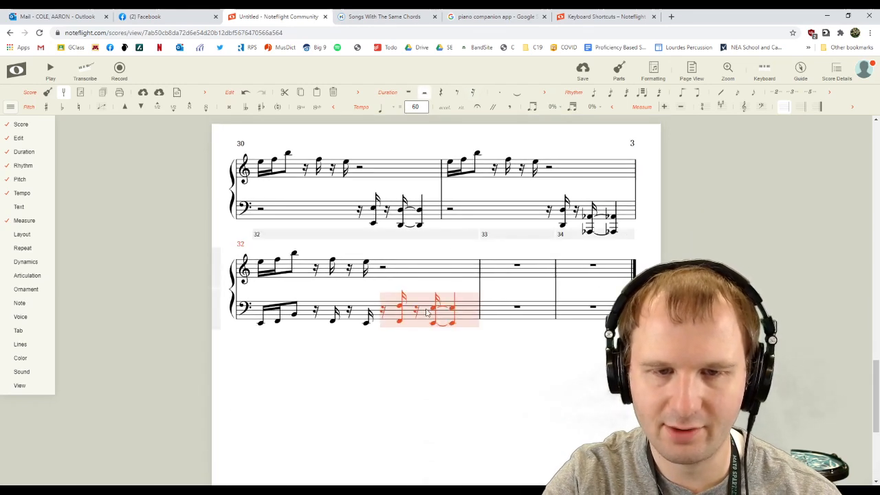
Paste the same octave figure over the half rest in treble measure 32 and transpose it up two octaves.
{"action": "left_click", "coordinate": [384, 272]}
{"action": "key", "text": "ctrl+v"}
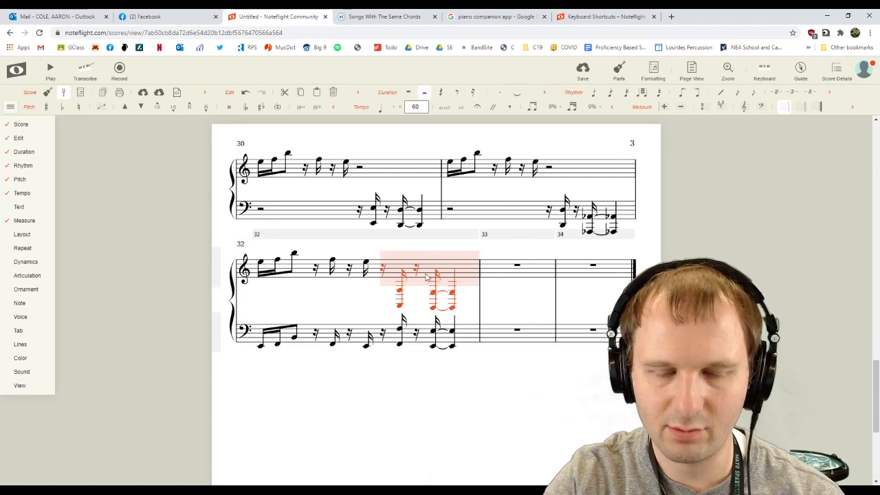
{"action": "key", "text": "ctrl+Up"}
{"action": "key", "text": "ctrl+Up"}
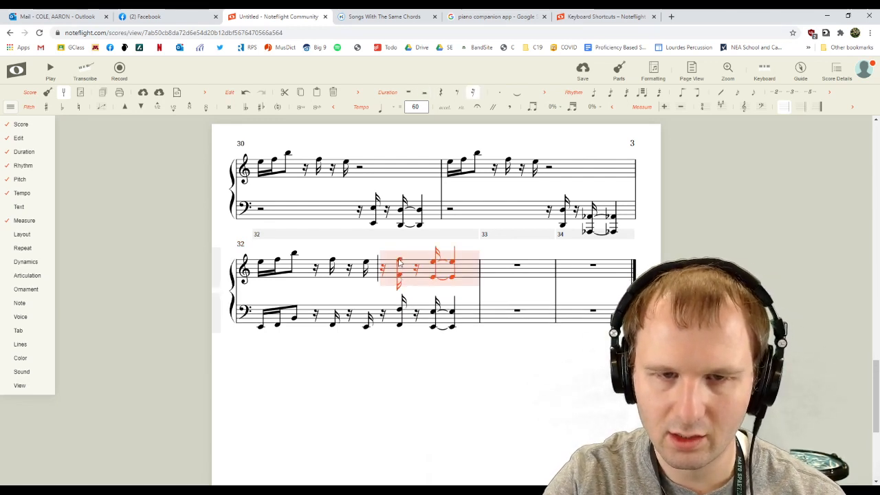
Replace the upper E with G-sharp above the lower E in both tied octaves ending treble measure 32.
{"action": "left_click", "coordinate": [399, 262]}
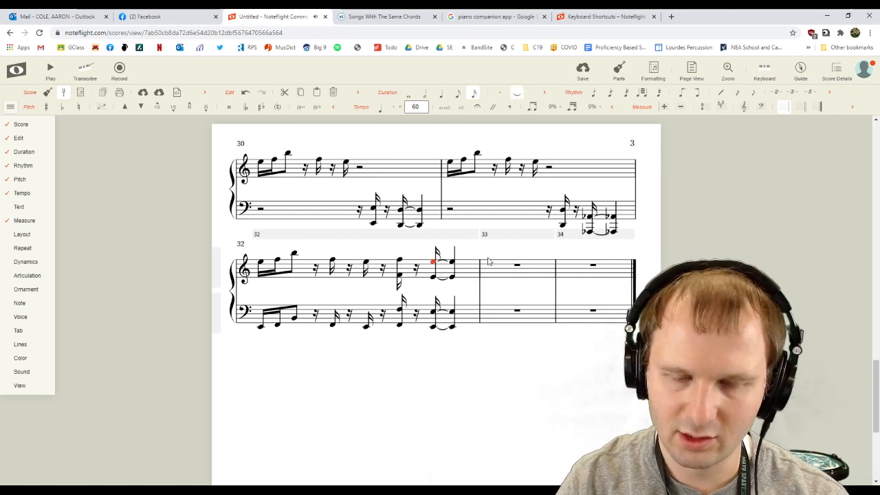
{"action": "key", "text": "shift+Right"}
{"action": "key", "text": "shift+Left"}
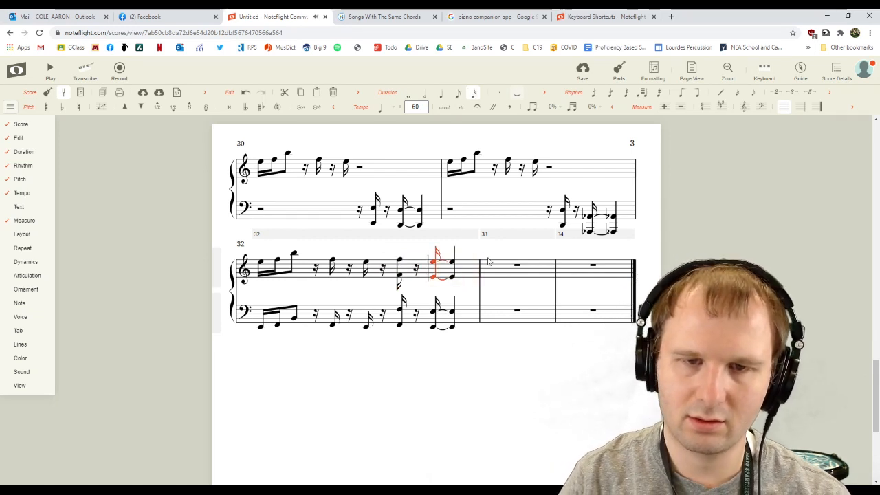
{"action": "left_click", "coordinate": [475, 247]}
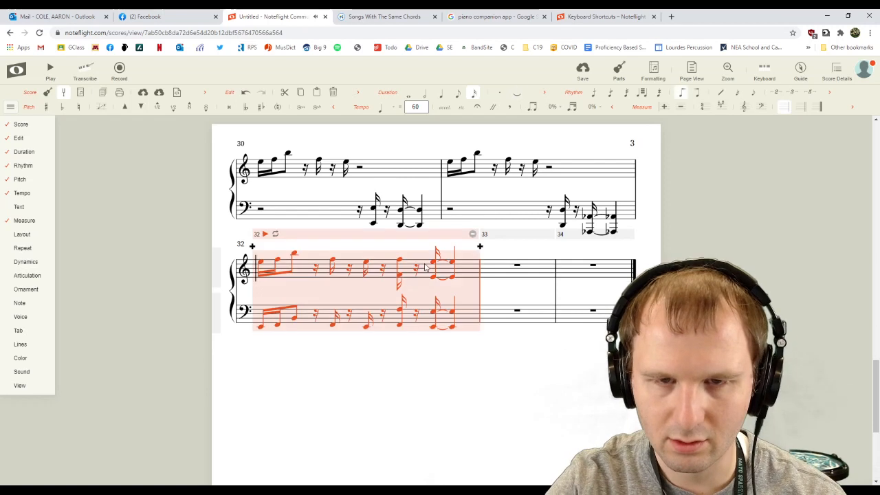
{"action": "left_click", "coordinate": [434, 264]}
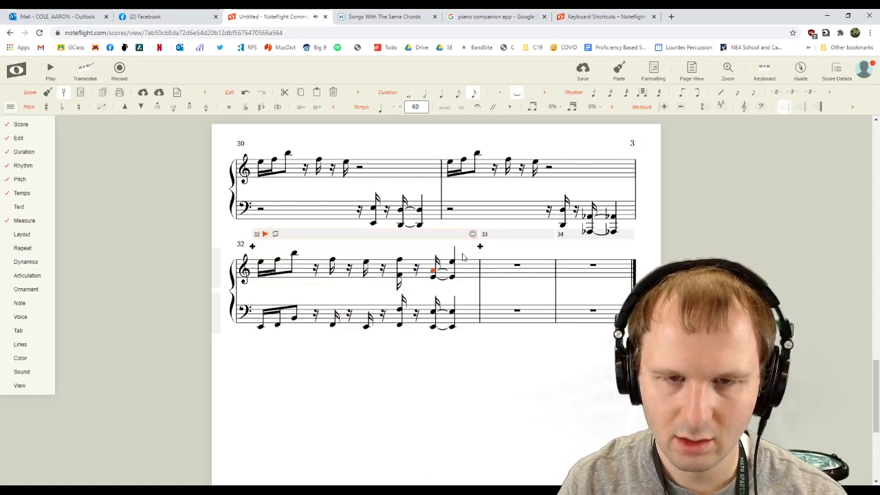
{"action": "key", "text": "Down"}
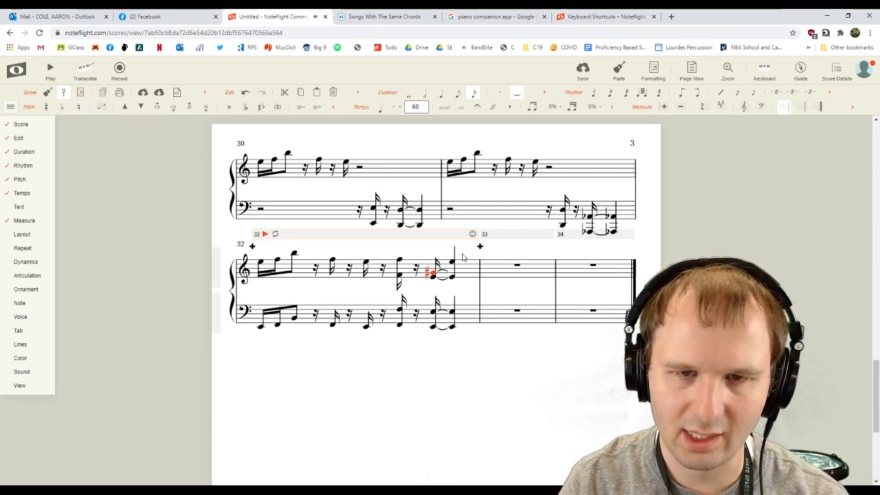
{"action": "key", "text": "Right"}
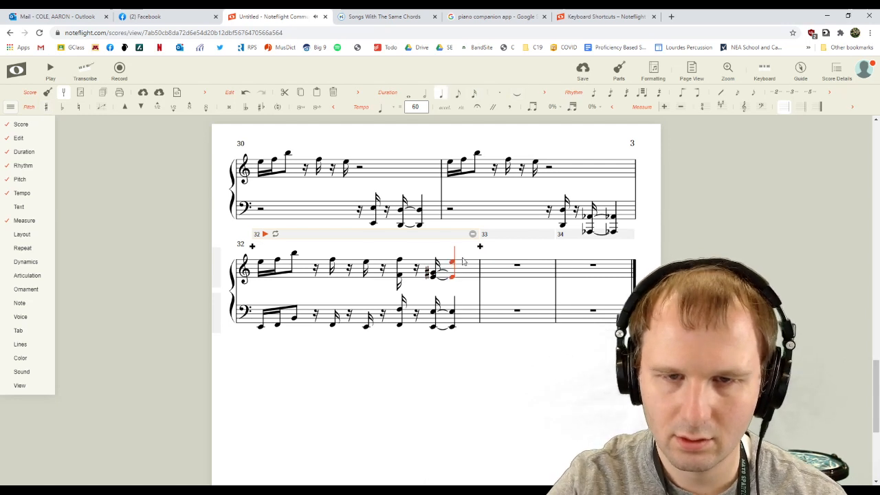
{"action": "left_click", "coordinate": [451, 262]}
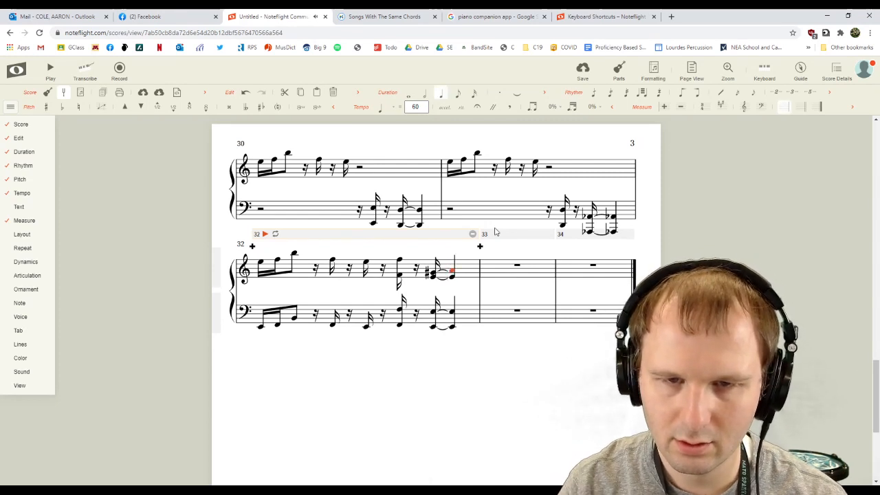
{"action": "key", "text": "4"}
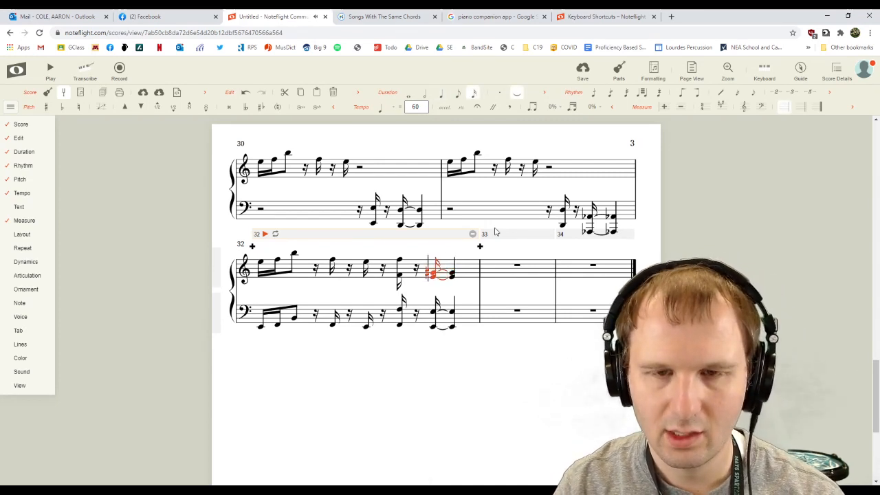
Add B and the upper E to both closing treble chords of measure 32 and tie the added notes across.
{"action": "key", "text": "Right"}
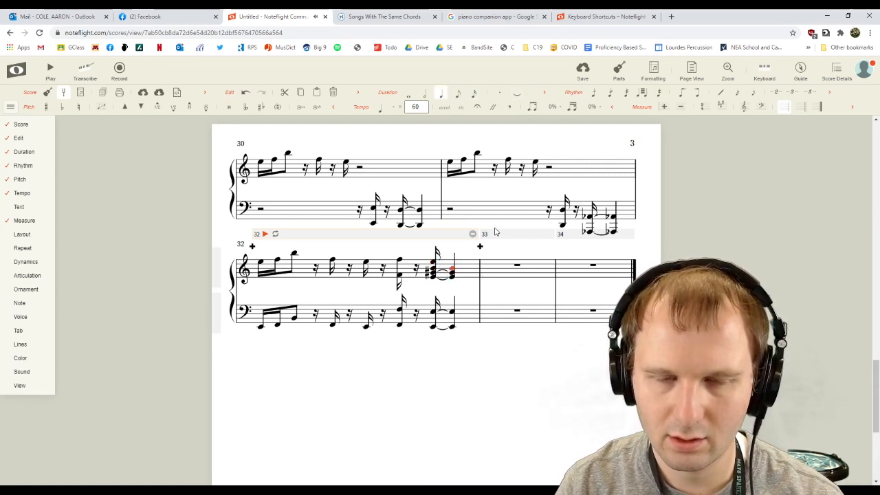
{"action": "key", "text": "shift+e"}
{"action": "key", "text": "Escape"}
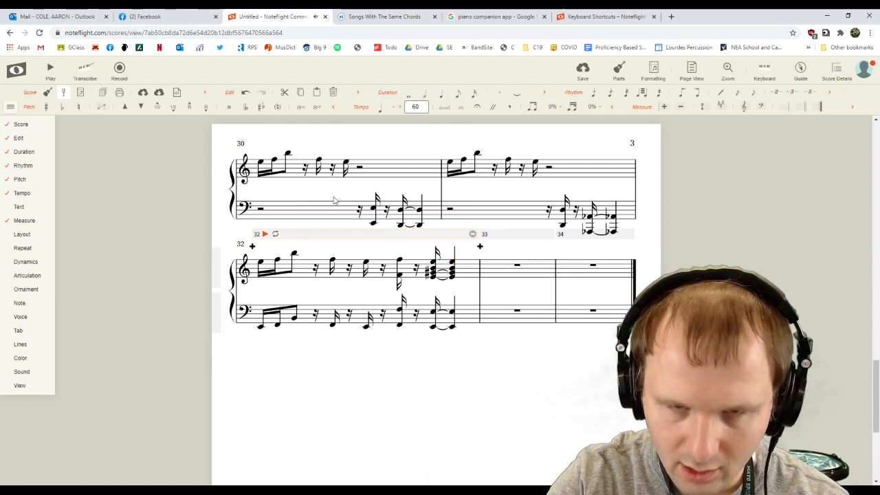
{"action": "left_click", "coordinate": [432, 269]}
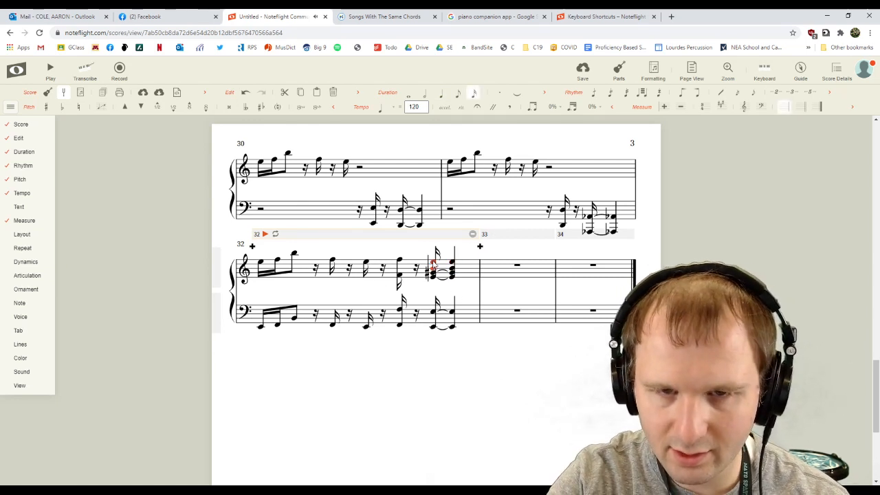
{"action": "left_click", "coordinate": [515, 98]}
{"action": "left_click", "coordinate": [525, 286]}
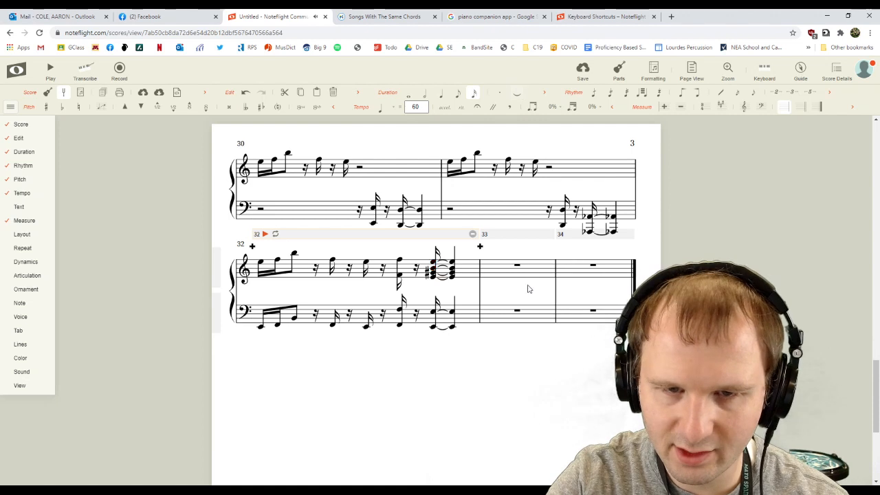
Play back measure 32 to check its new closing chords.
{"action": "left_click", "coordinate": [311, 273]}
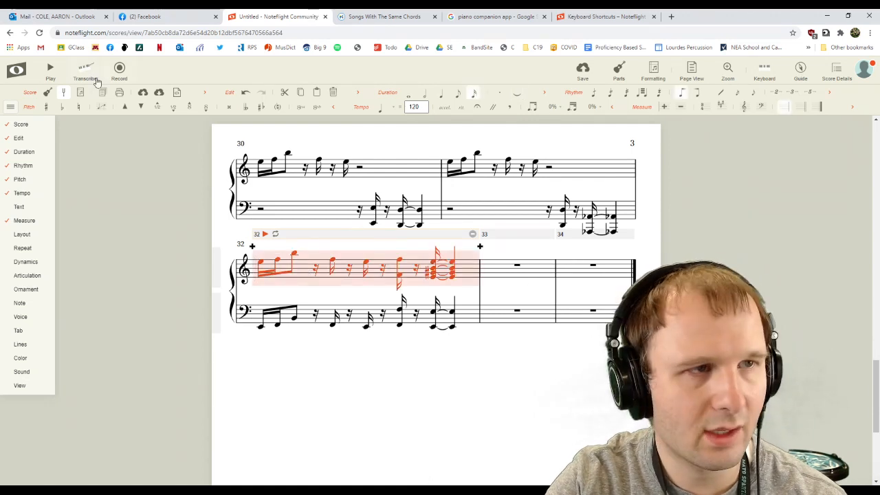
{"action": "left_click", "coordinate": [50, 71]}
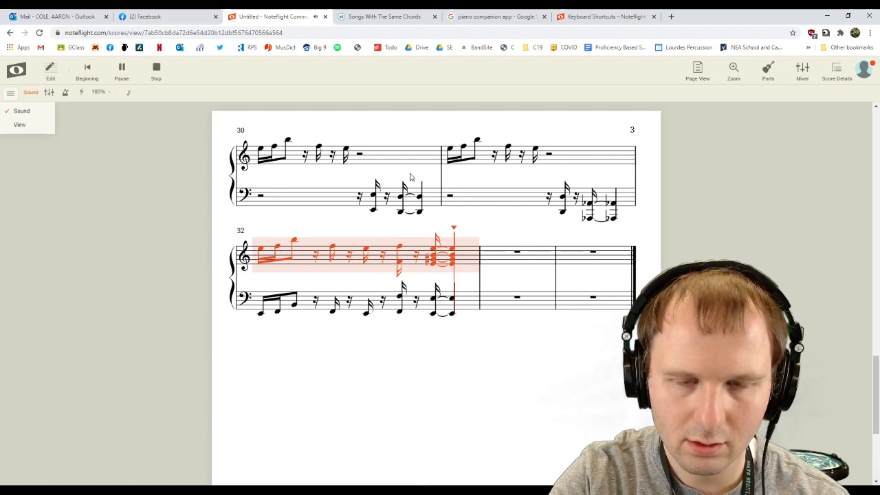
{"action": "left_click", "coordinate": [524, 256]}
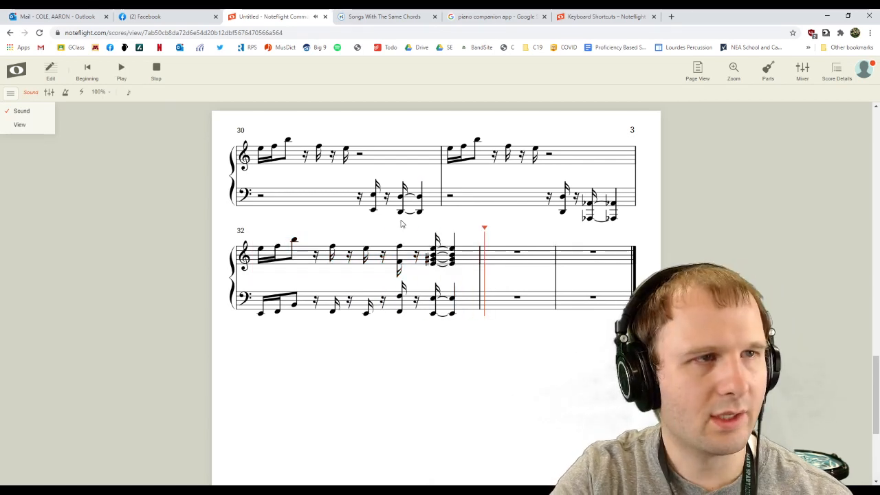
Play the whole score from the beginning through measure 32, and stop playback there.
{"action": "scroll", "coordinate": [448, 213], "scroll_direction": "up", "scroll_amount": 1}
{"action": "scroll", "coordinate": [450, 211], "scroll_direction": "up", "scroll_amount": 15}
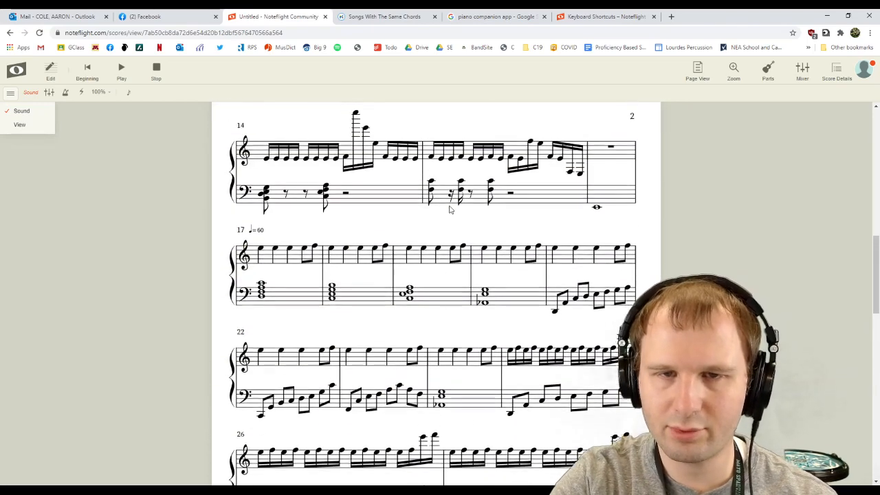
{"action": "scroll", "coordinate": [451, 210], "scroll_direction": "up", "scroll_amount": 1}
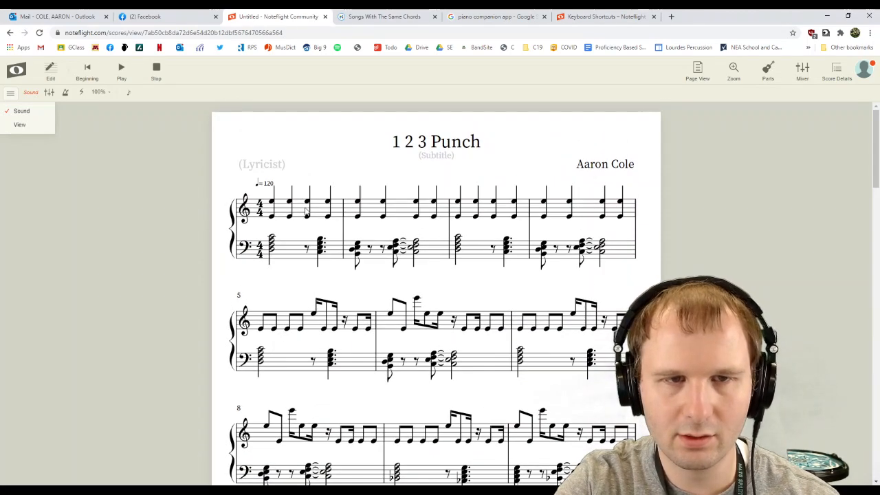
{"action": "left_click", "coordinate": [86, 82]}
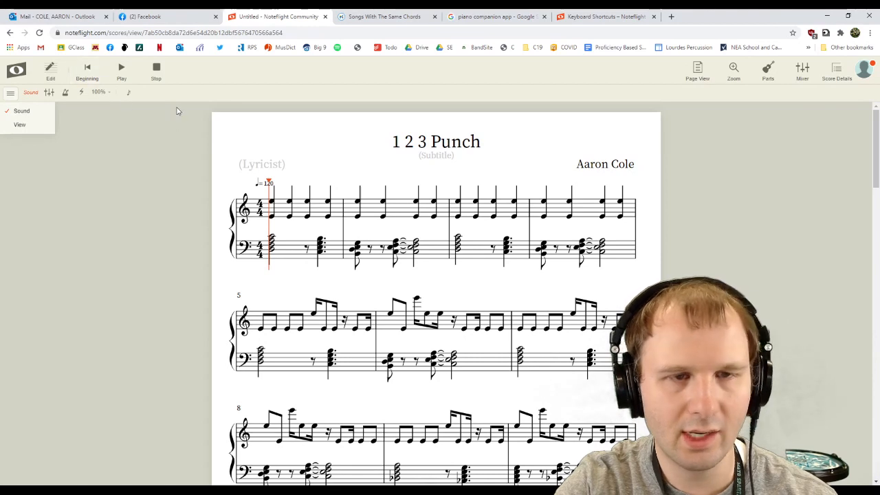
{"action": "key", "text": "space"}
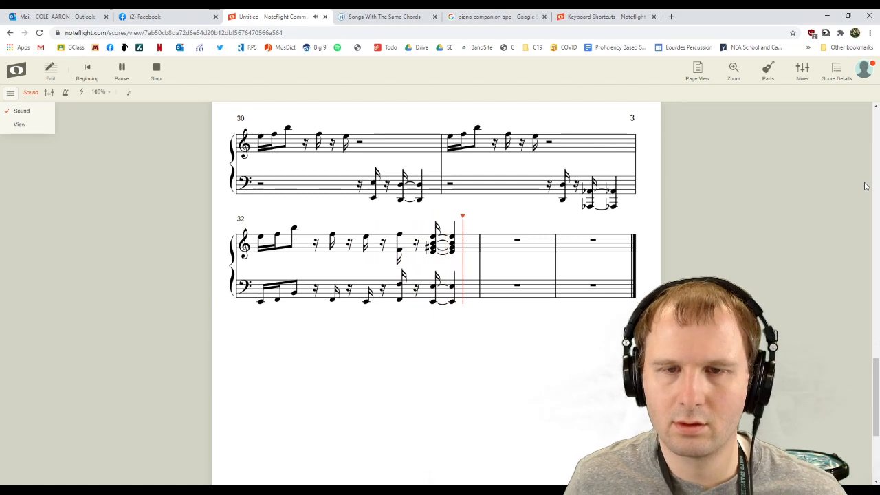
{"action": "key", "text": "space"}
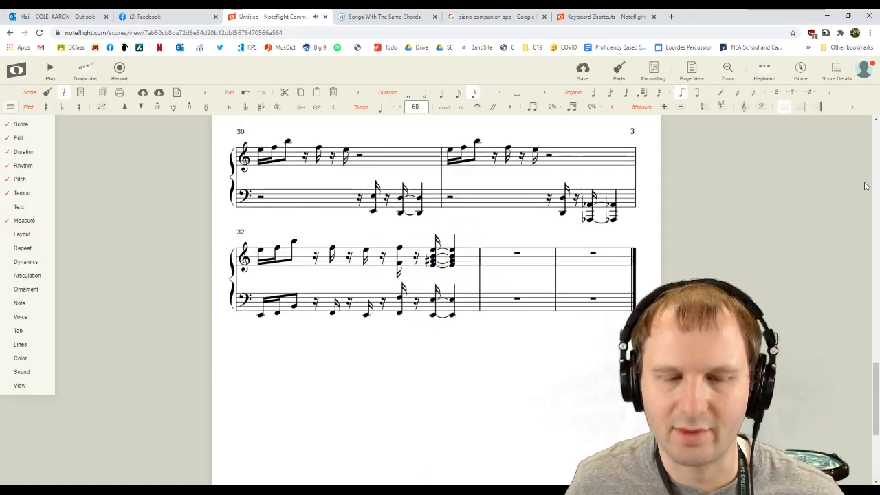